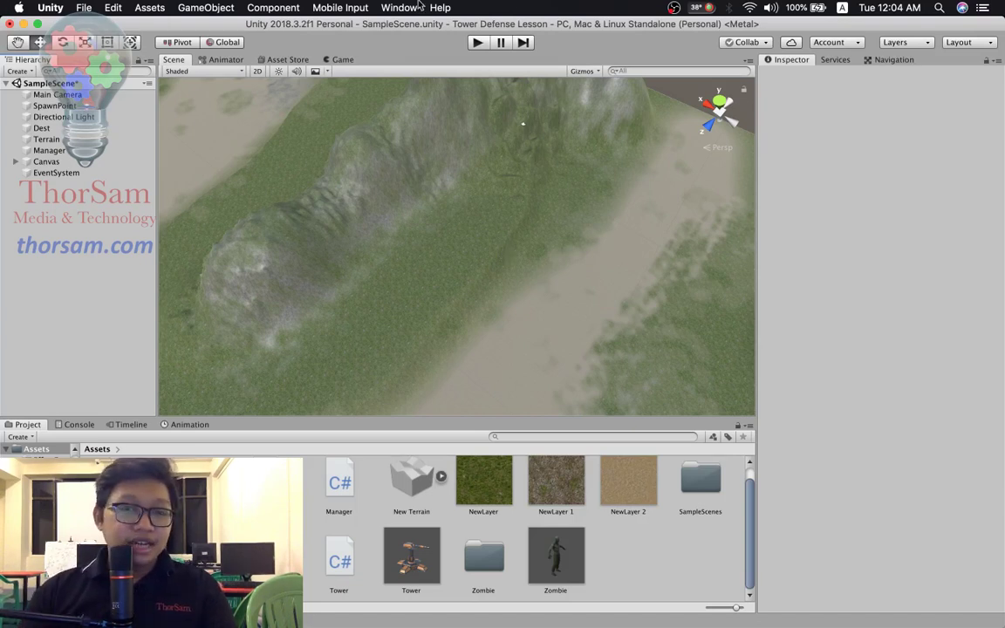
- Select the Manager object and open its Manager.cs script in Visual Studio from the Script field
mouse_move(385, 285)
left_mouse_down("alt")
mouse_move(468, 203)
mouse_move(475, 150)
left_mouse_up("alt")
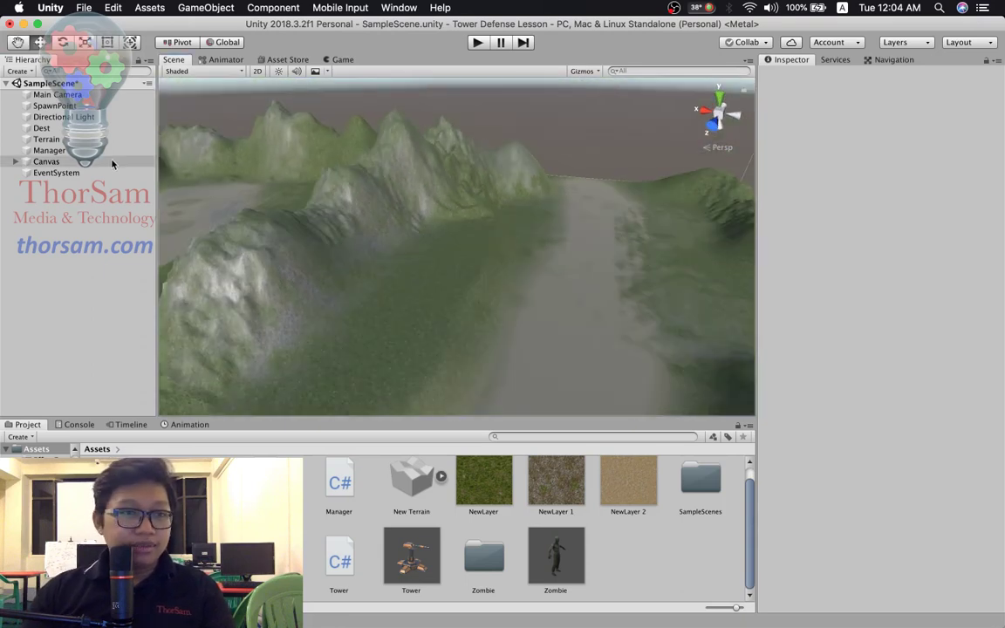
left_click(46, 152)
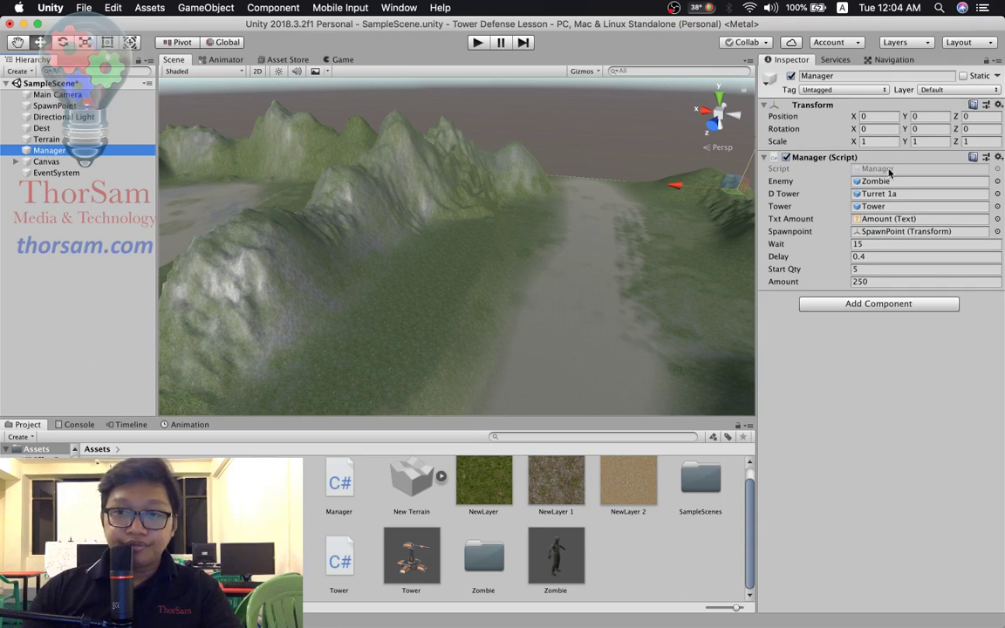
double_click(890, 170)
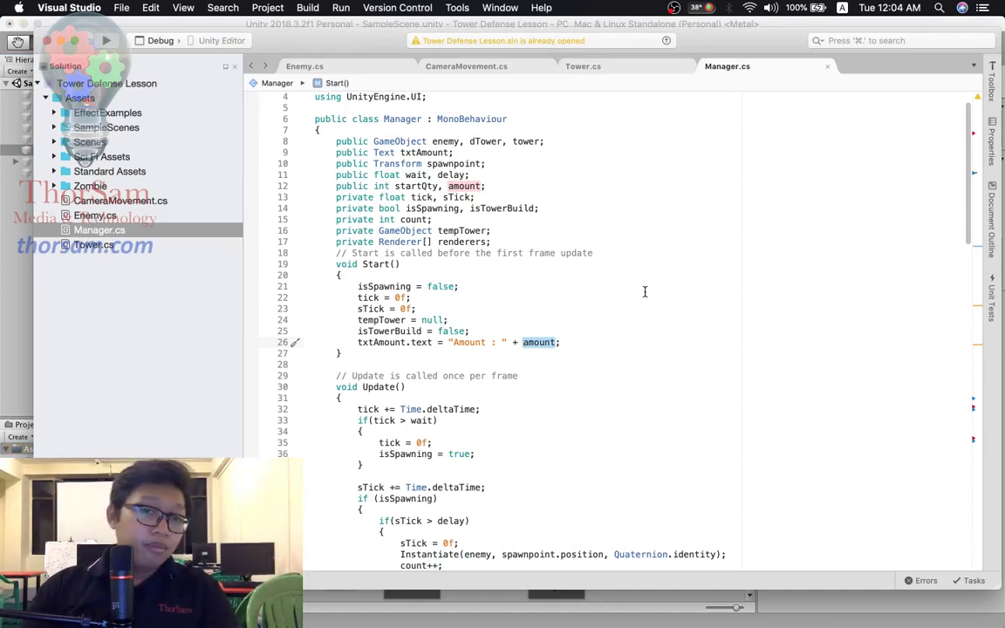
- Delete TowerBuild's else block that logs "Not enough money", then return to Unity
scroll(644, 291, "down", 8)
scroll(644, 291, "down", 7)
scroll(644, 291, "down", 7)
scroll(644, 291, "down", 6)
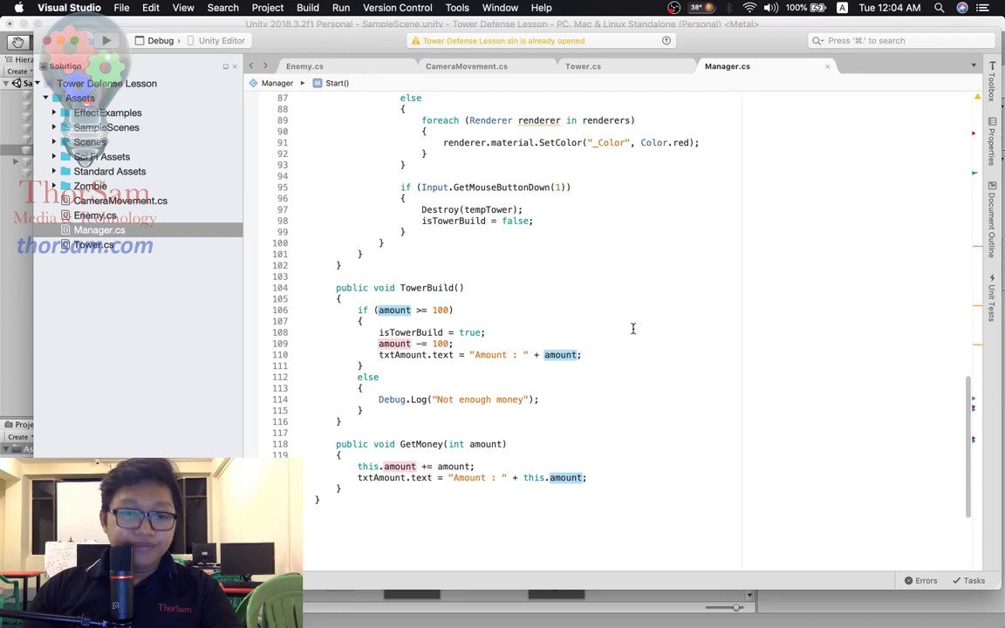
scroll(442, 393, "down", 2)
scroll(478, 250, "down", 4)
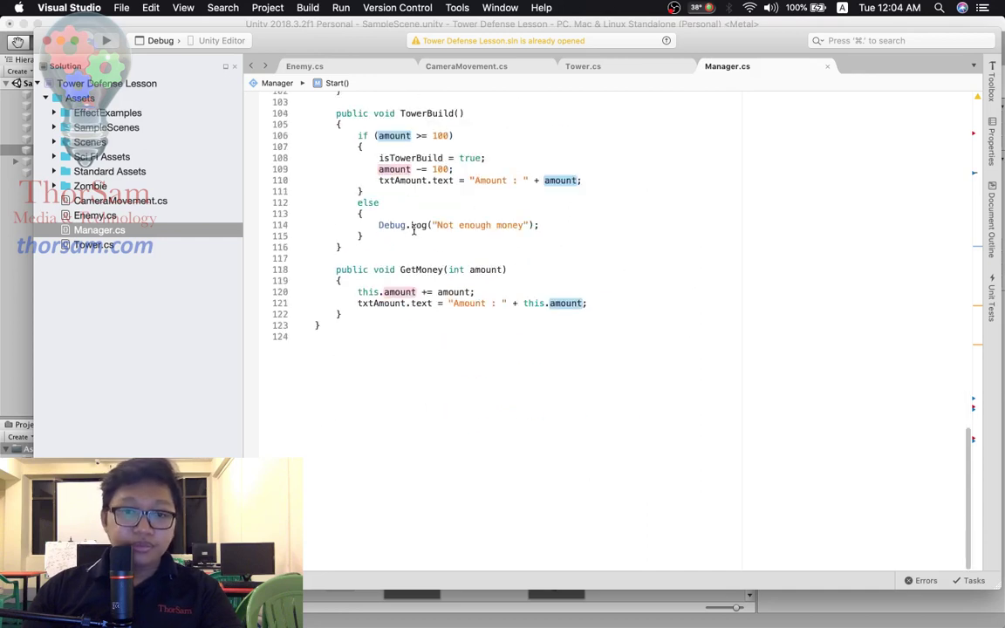
scroll(415, 229, "up", 5)
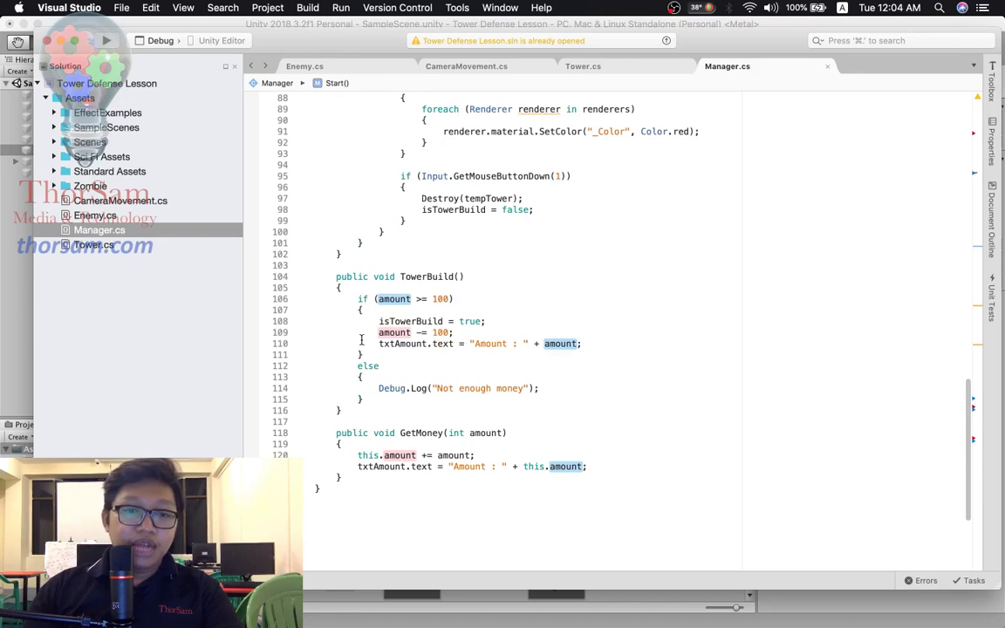
scroll(496, 324, "up", 6)
scroll(493, 326, "up", 6)
scroll(497, 314, "up", 6)
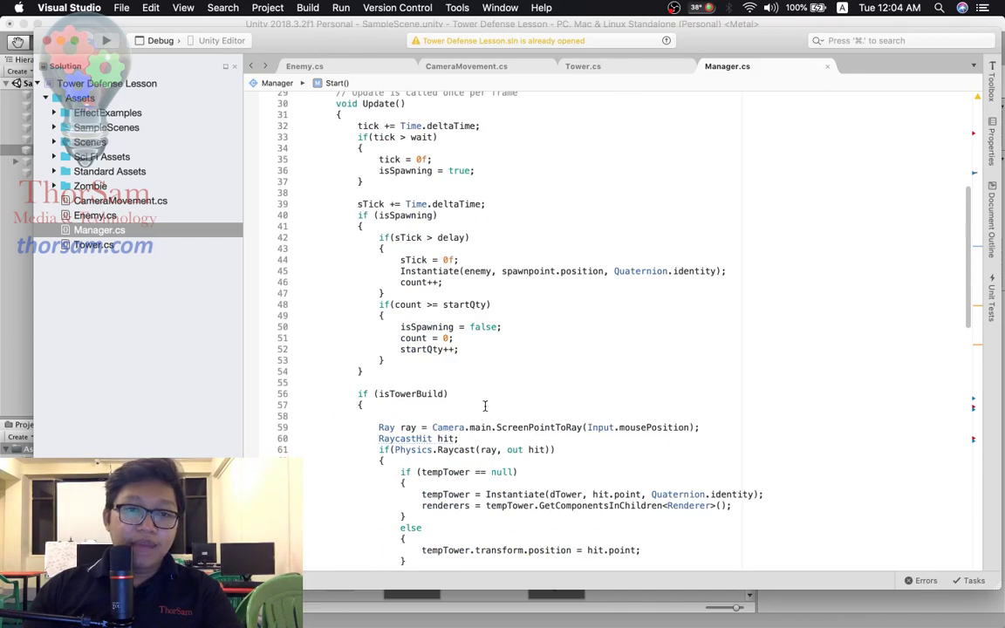
scroll(516, 375, "down", 6)
scroll(514, 397, "down", 7)
scroll(511, 419, "down", 6)
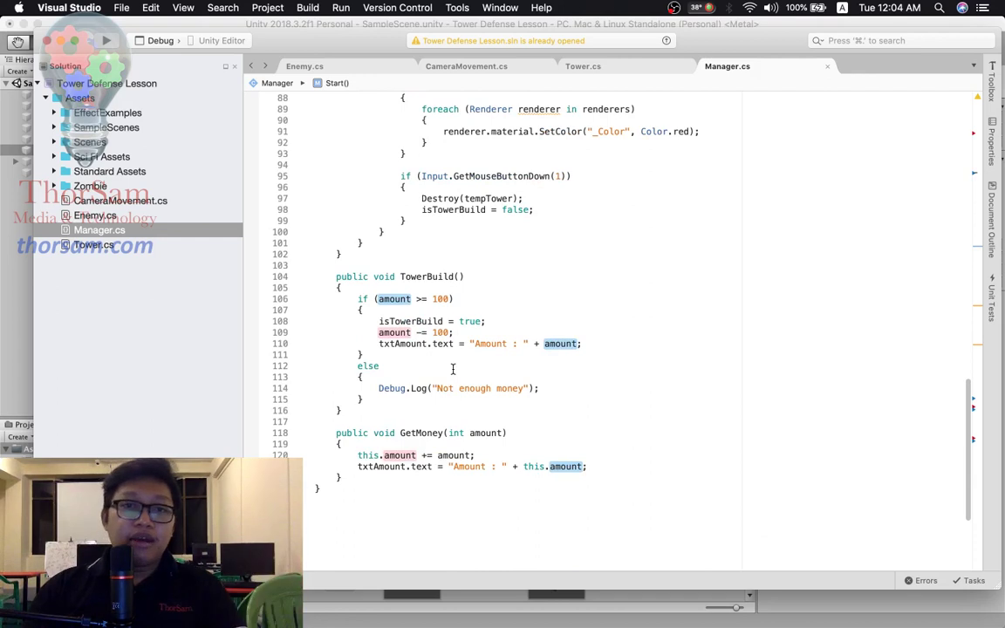
left_click_drag(363, 399, 269, 368)
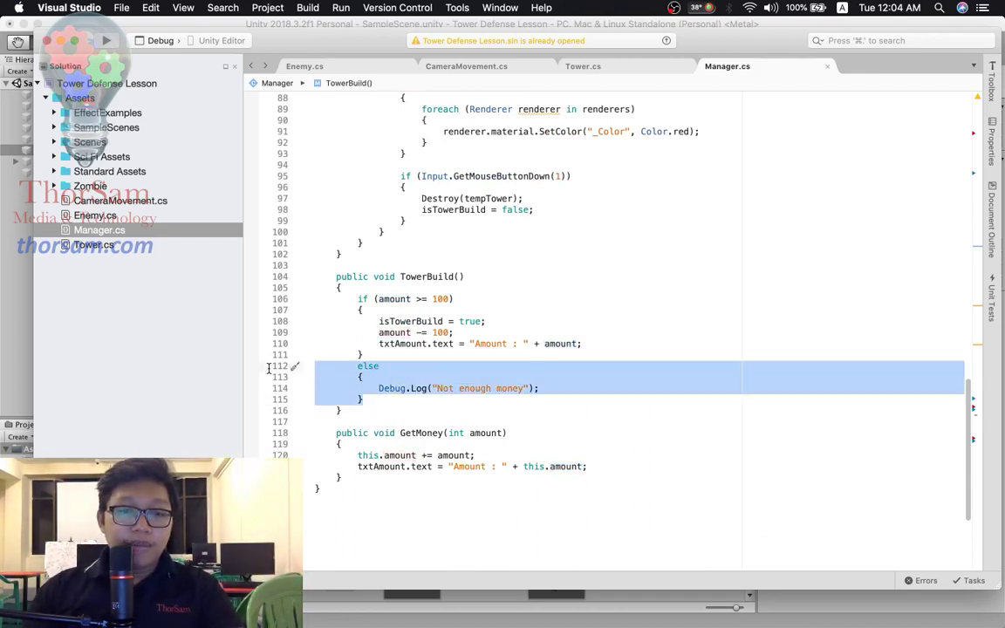
key("BackSpace")
key("BackSpace")
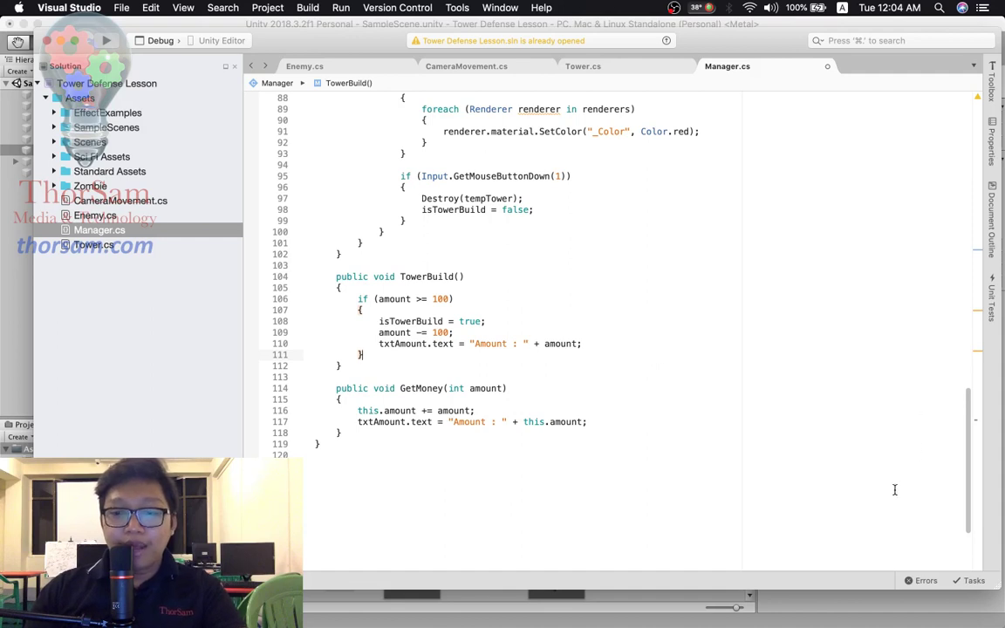
left_click(694, 602)
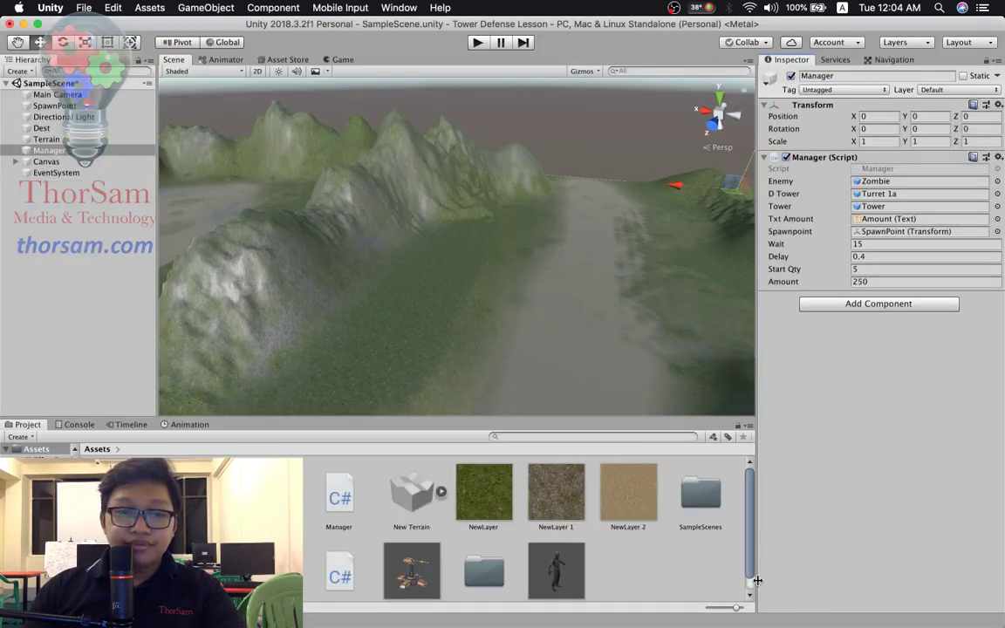
- Select btnBuild under Canvas, frame it in the scene, and collapse its Canvas Renderer and Image components
left_click(50, 163)
left_click(19, 162)
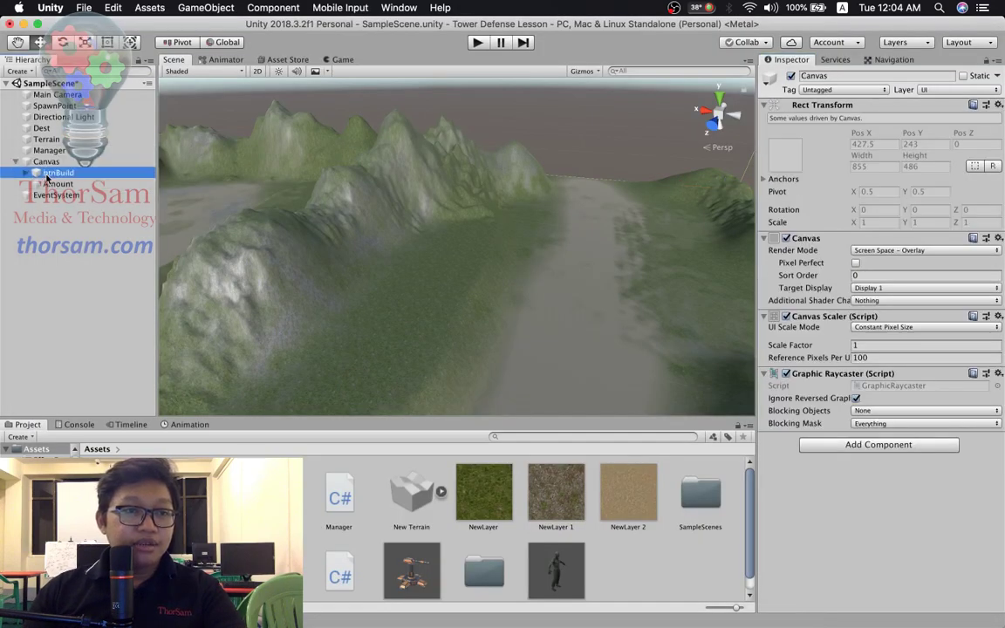
double_click(59, 173)
mouse_move(588, 276)
left_mouse_down("alt")
mouse_move(274, 282)
mouse_move(548, 278)
mouse_move(489, 276)
left_mouse_up("alt")
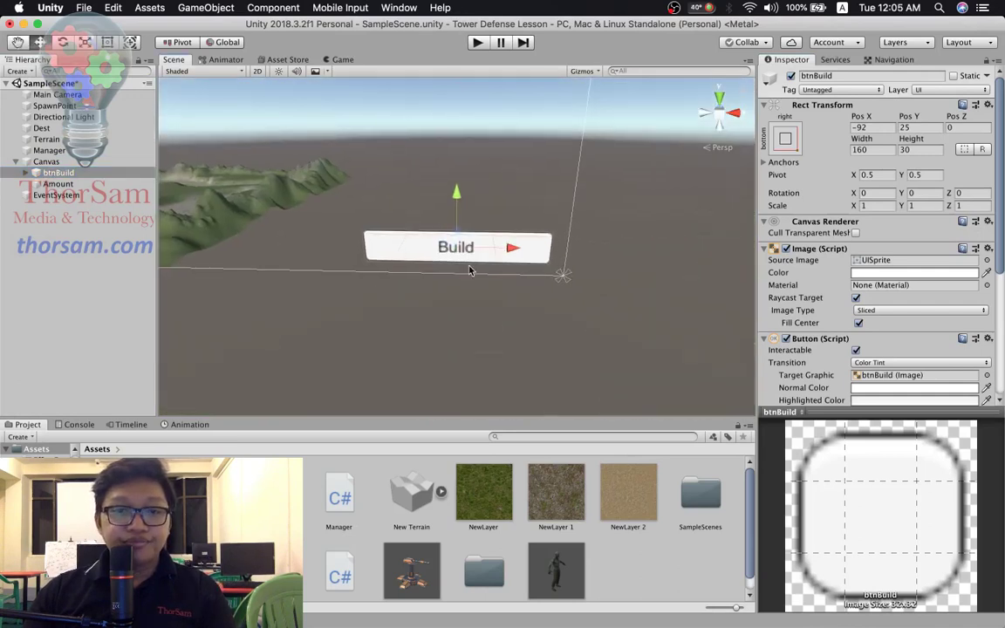
left_click(765, 223)
left_click(764, 234)
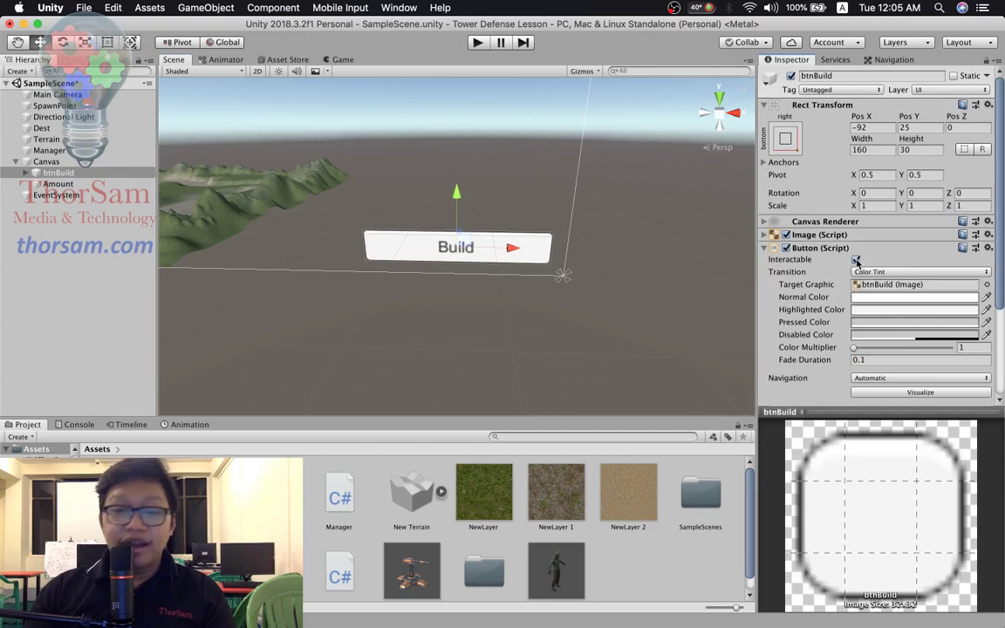
- Toggle btnBuild's Interactable off and on, leaving it enabled, then reopen Manager.cs in Visual Studio
left_click(855, 260)
left_click(855, 260)
left_click(855, 260)
left_click(855, 260)
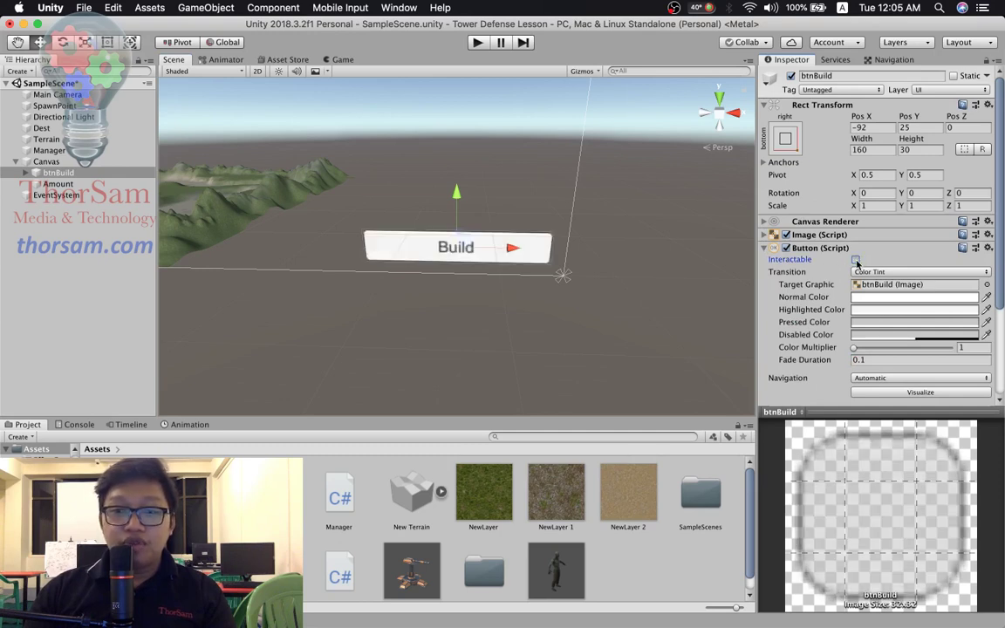
left_click(764, 248)
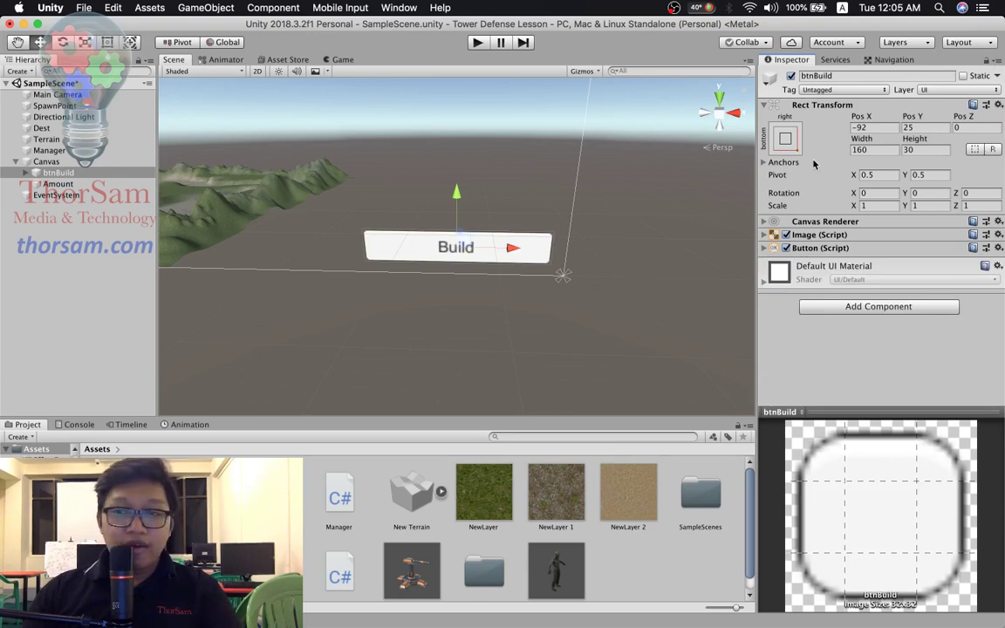
left_click(39, 153)
double_click(881, 172)
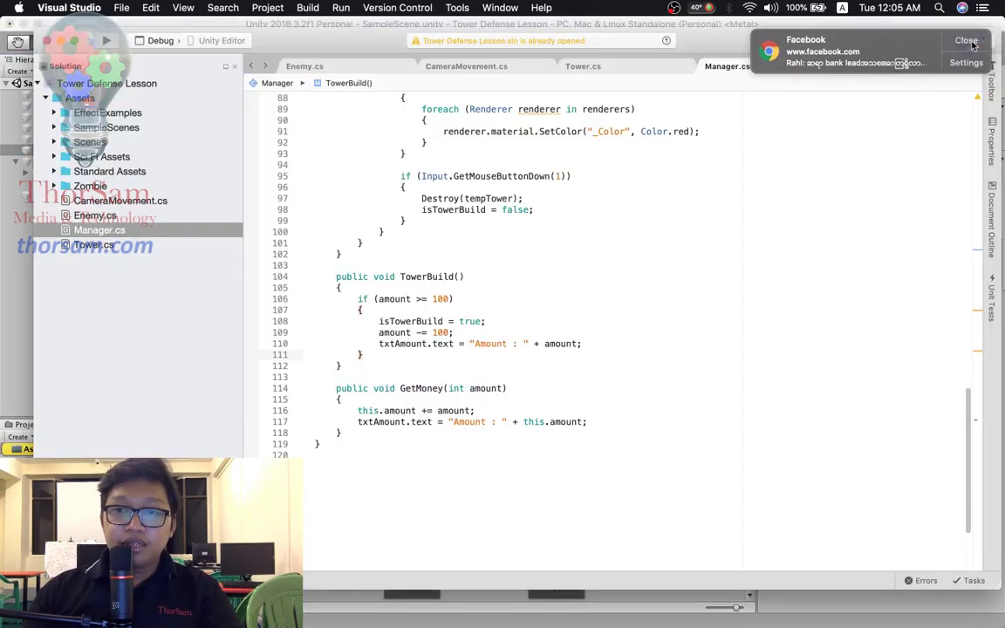
- Declare 'public Button btnBuild;' on a new line below the txtAmount field in Manager.cs
left_click(966, 41)
scroll(513, 324, "up", 10)
scroll(513, 324, "up", 5)
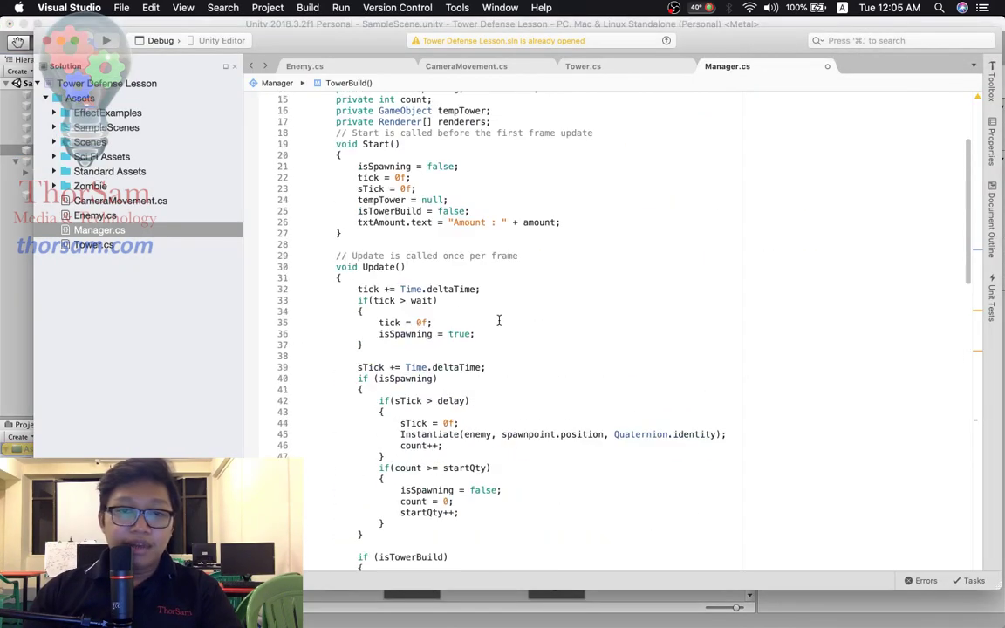
scroll(353, 214, "up", 2)
scroll(353, 214, "up", 3)
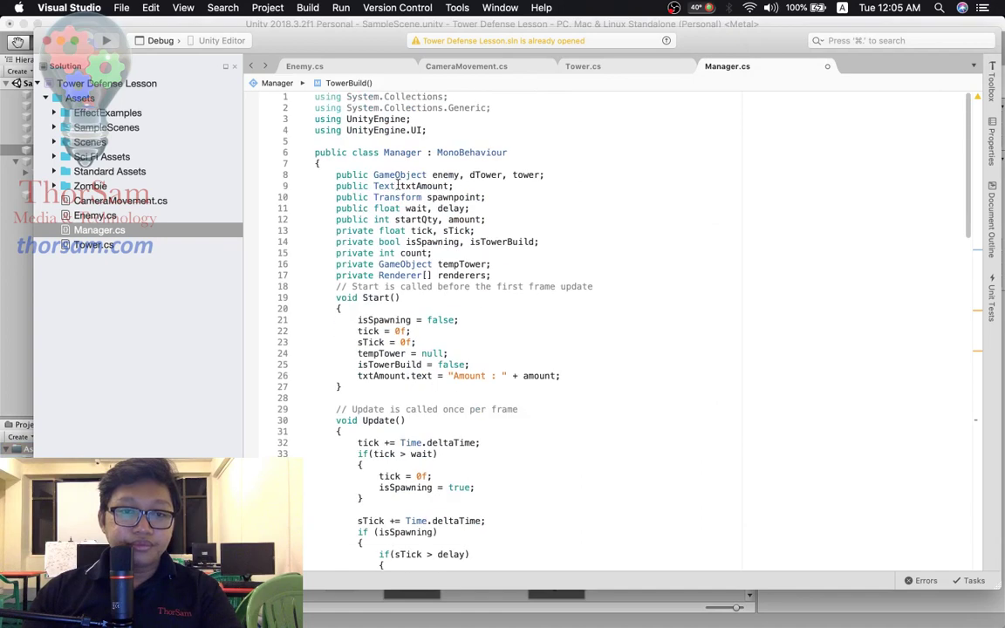
left_click(482, 186)
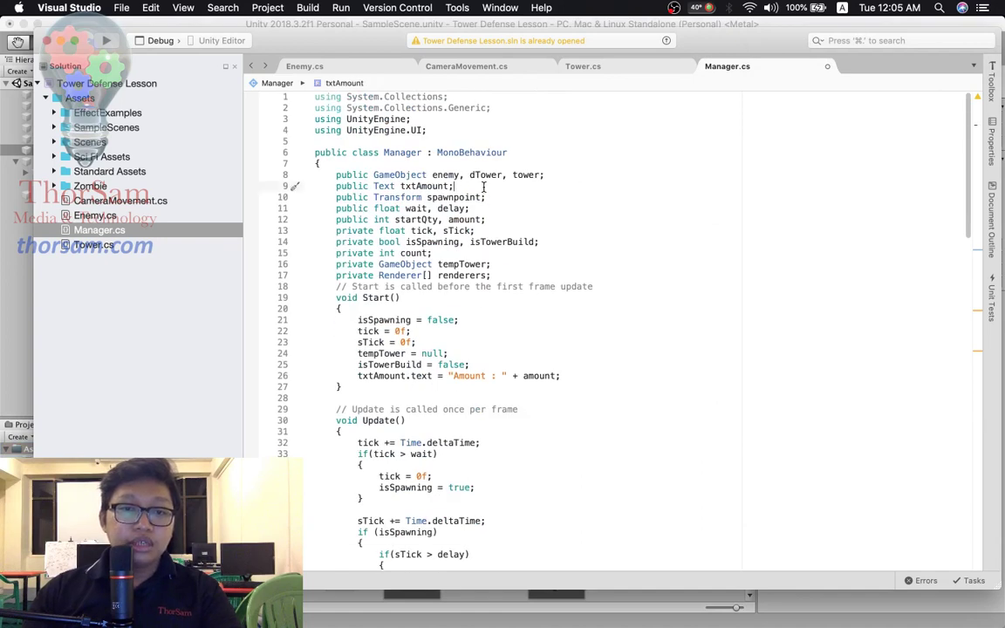
key("Return")
type("public ")
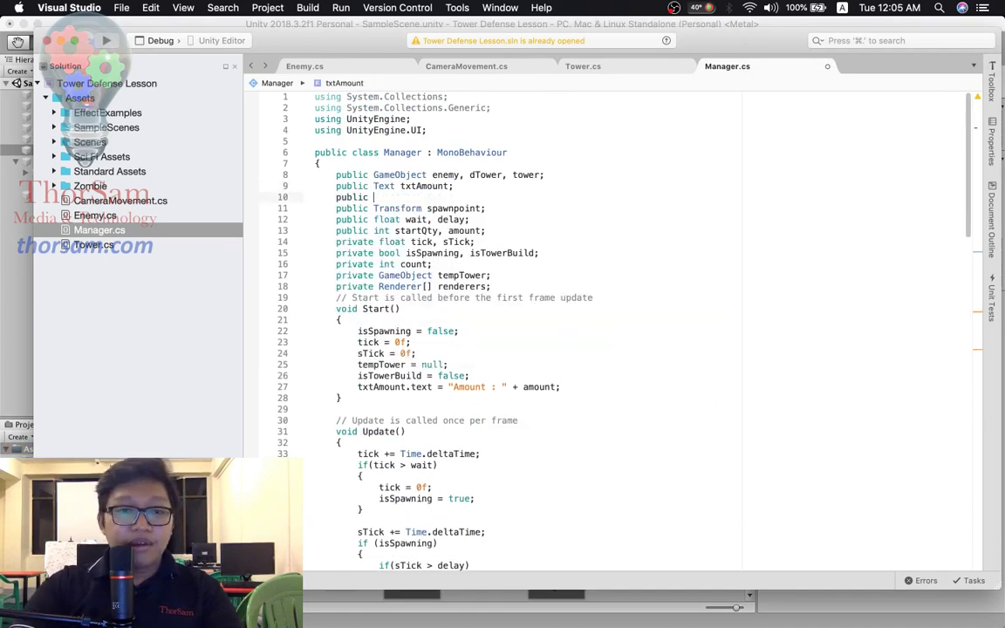
type("Bu")
key("Return")
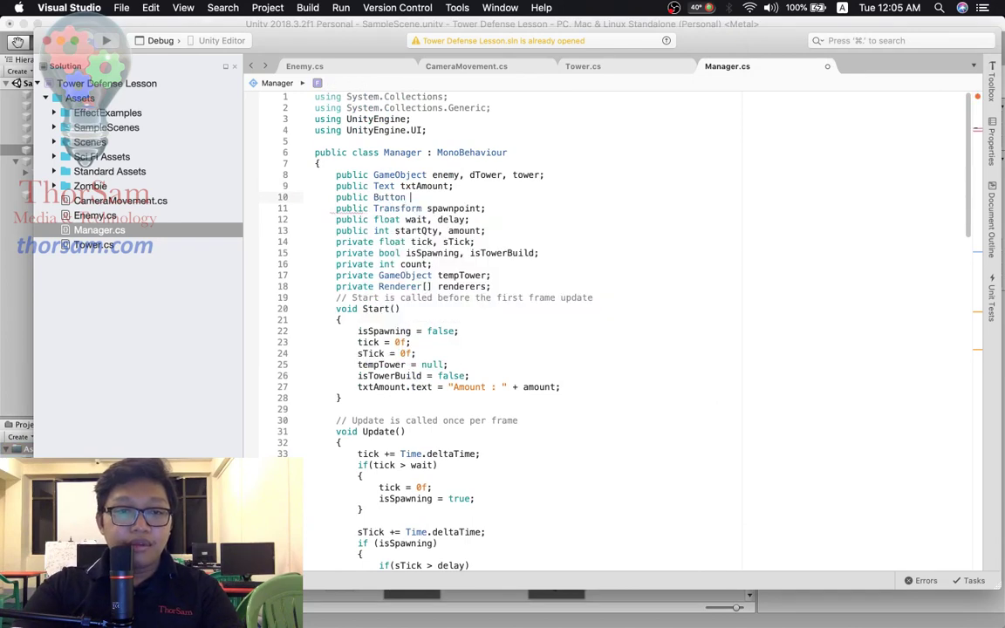
type("btn")
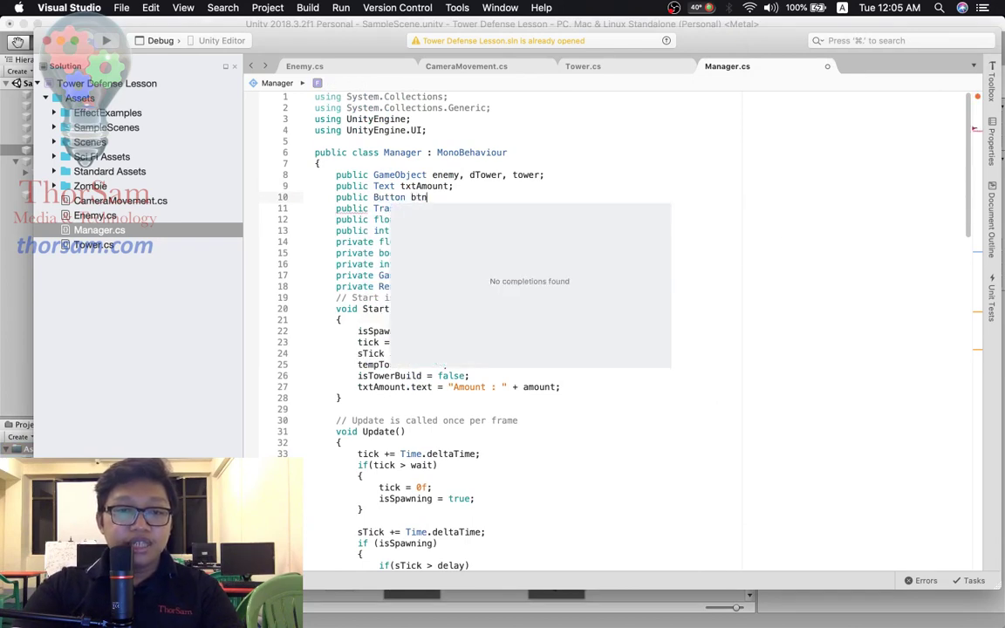
type("Build;")
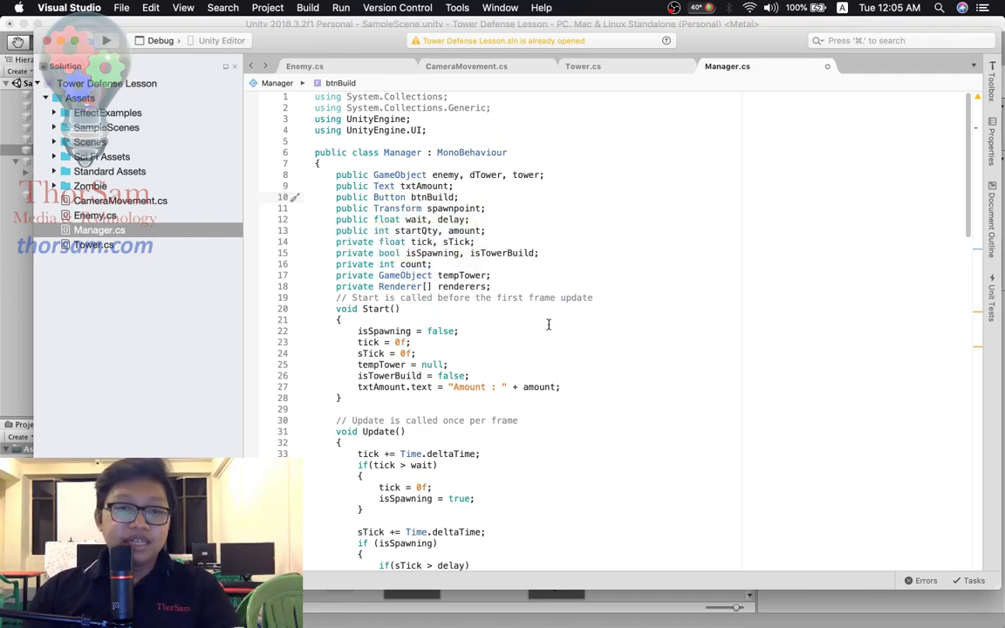
scroll(561, 344, "down", 5)
scroll(558, 341, "up", 2)
scroll(523, 323, "down", 2)
left_click(402, 225)
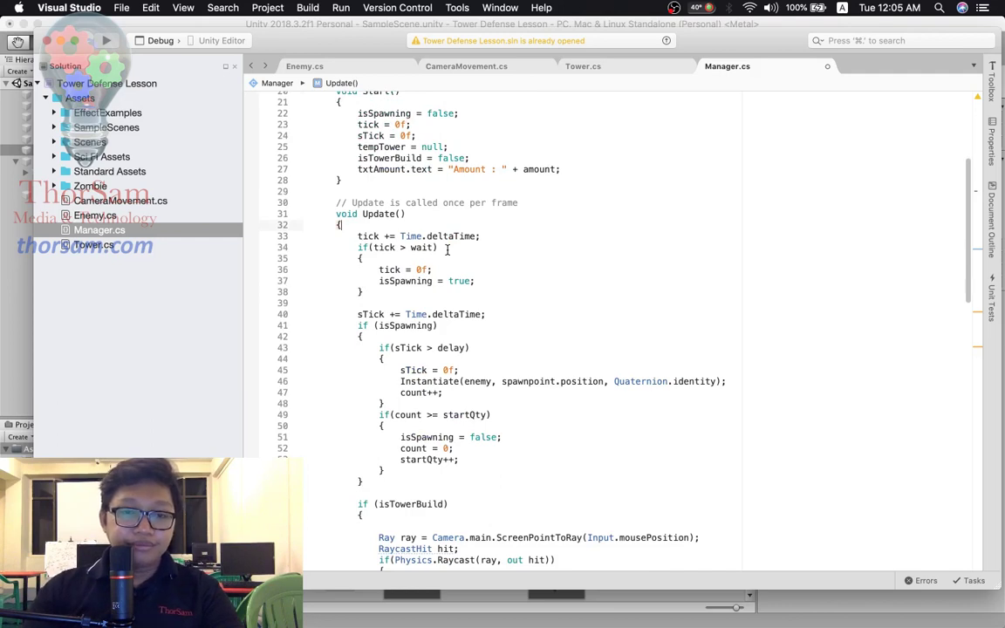
- Start an if (amount < 100) block at the top of Update()
key("Return")
key("Return")
key("Up")
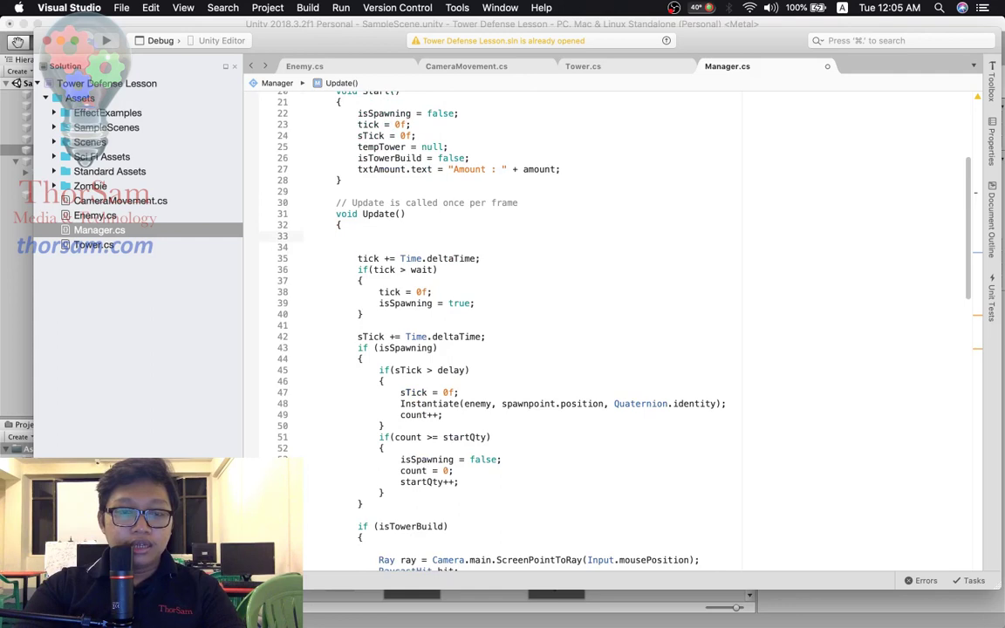
type("if")
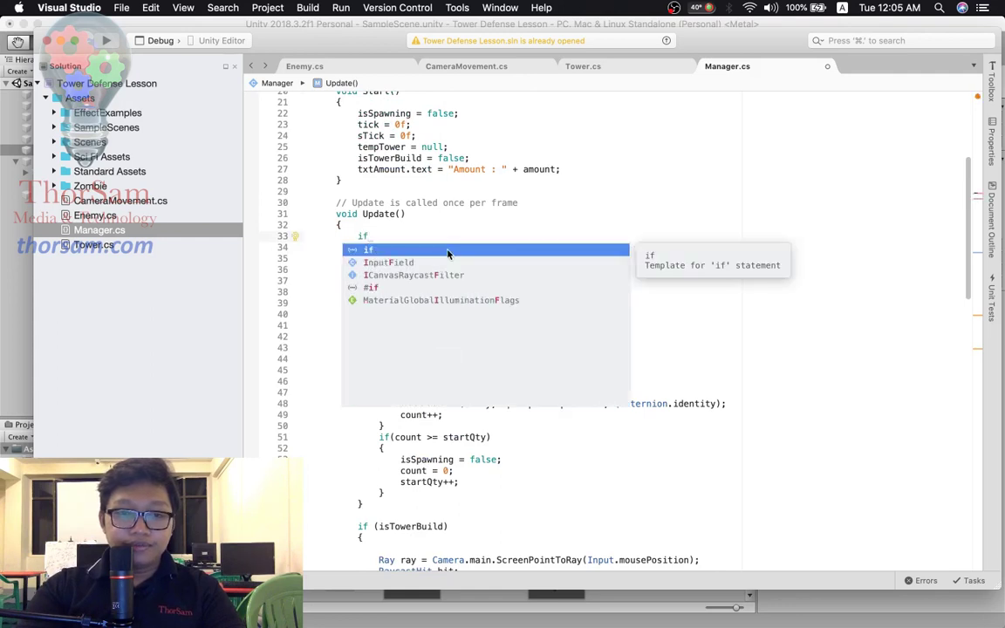
type("(")
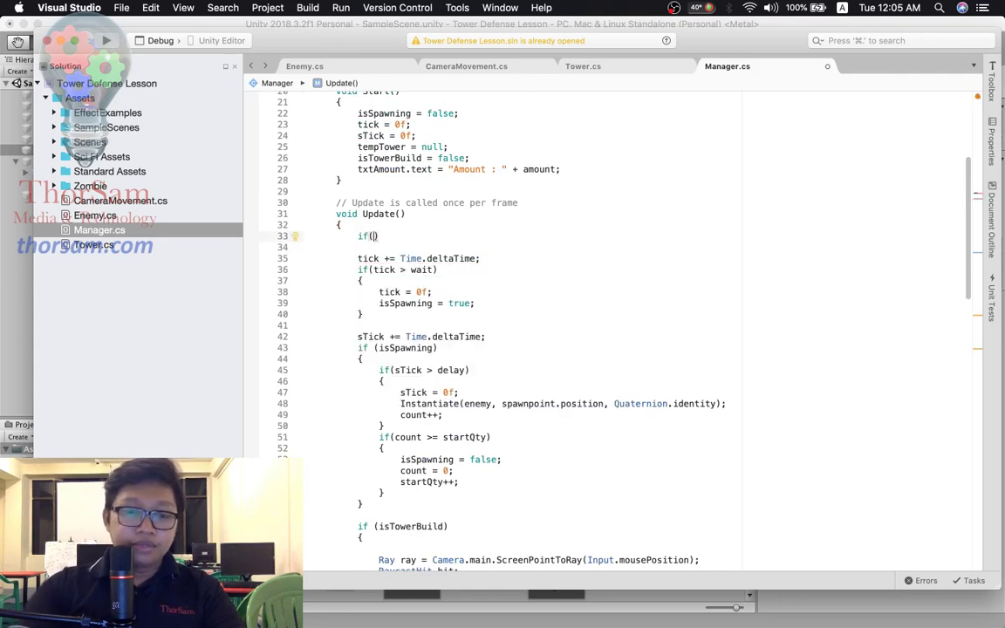
type("am")
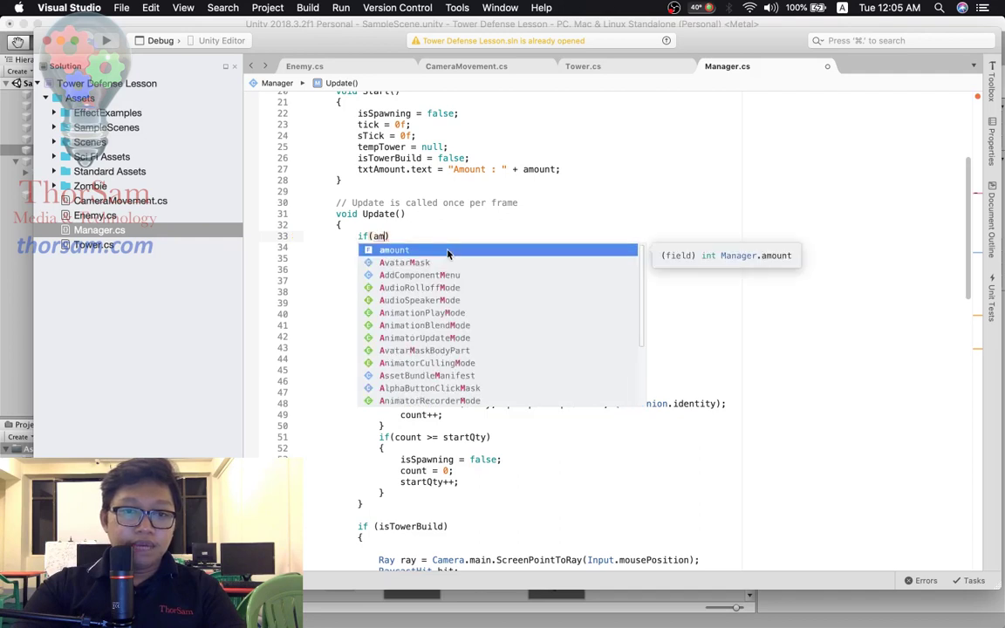
type("ount <= 0")
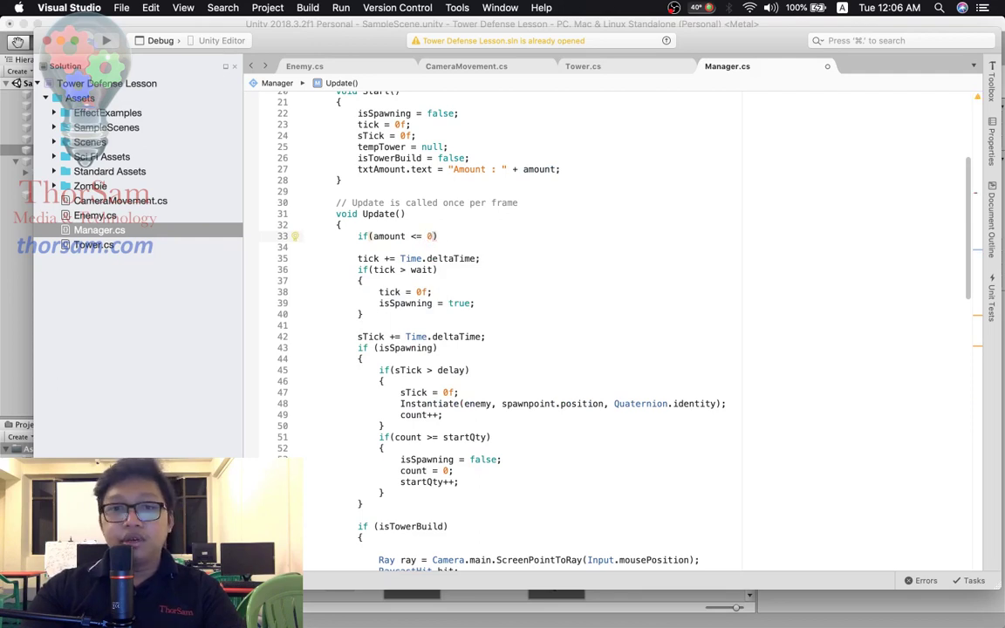
key("BackSpace")
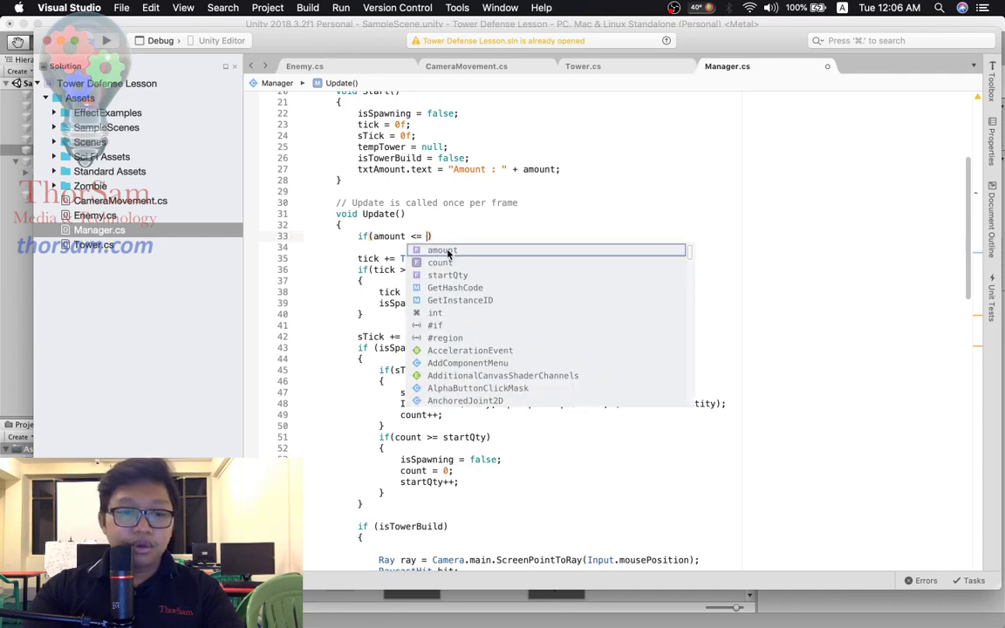
type("1")
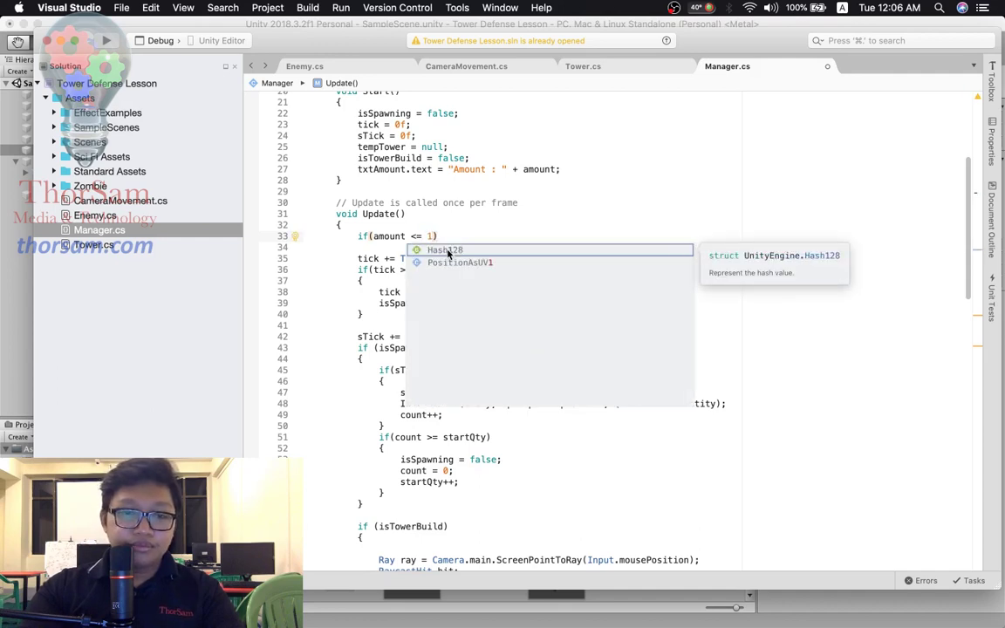
key("BackSpace")
key("BackSpace")
type("100")
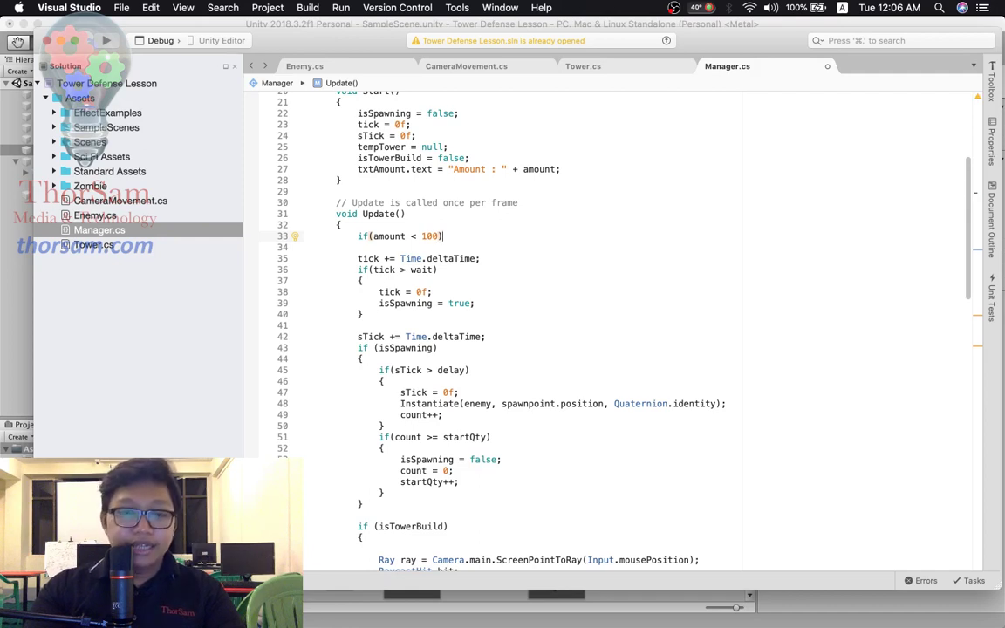
type("{")
key("Return")
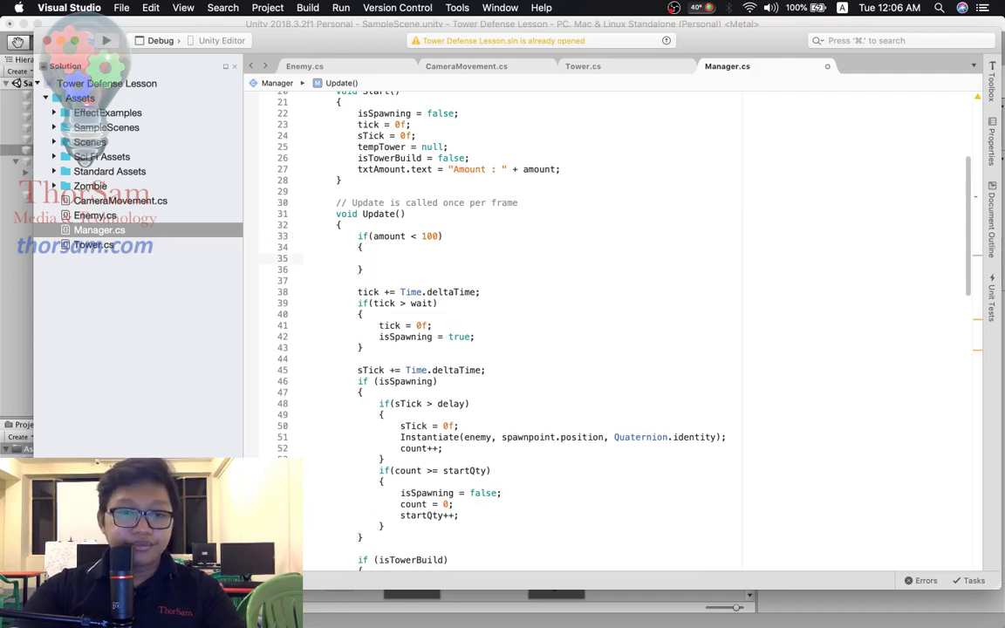
- Set btnBuild.interactable = false inside the if block
type("btn")
key("Return")
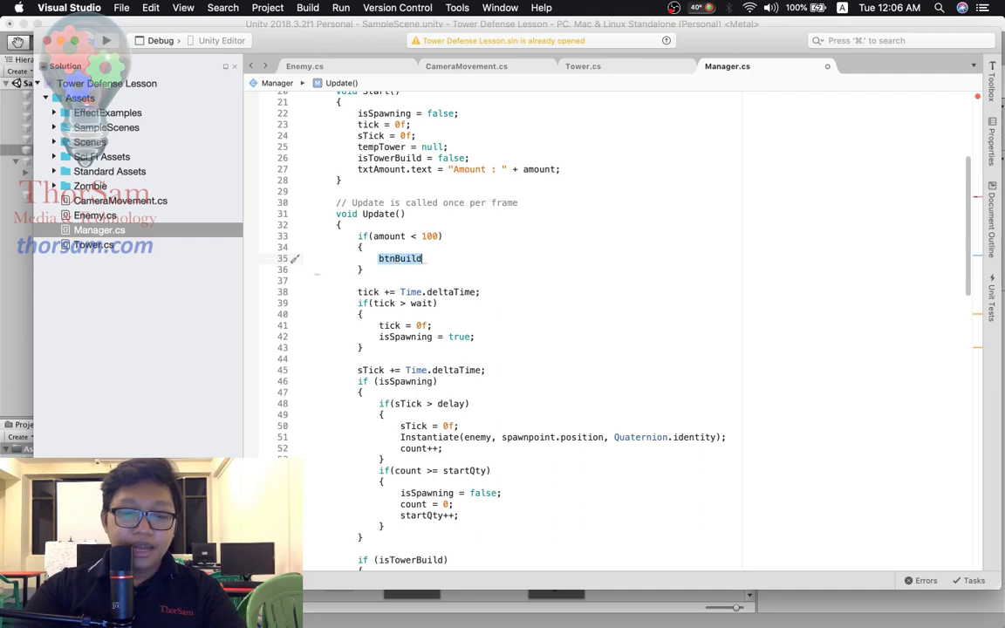
type(".in")
key("Return")
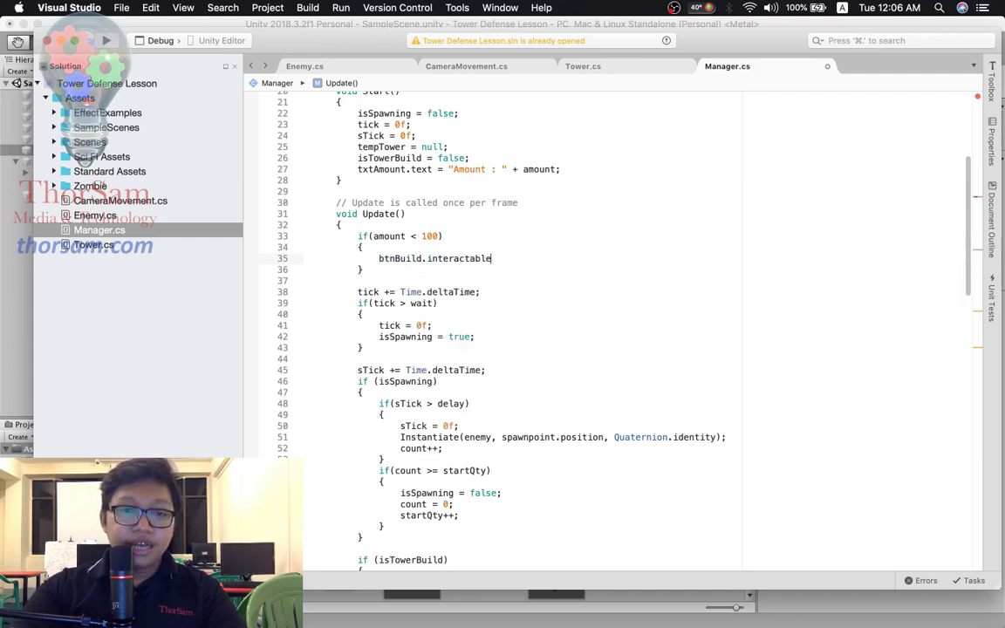
type(" = f")
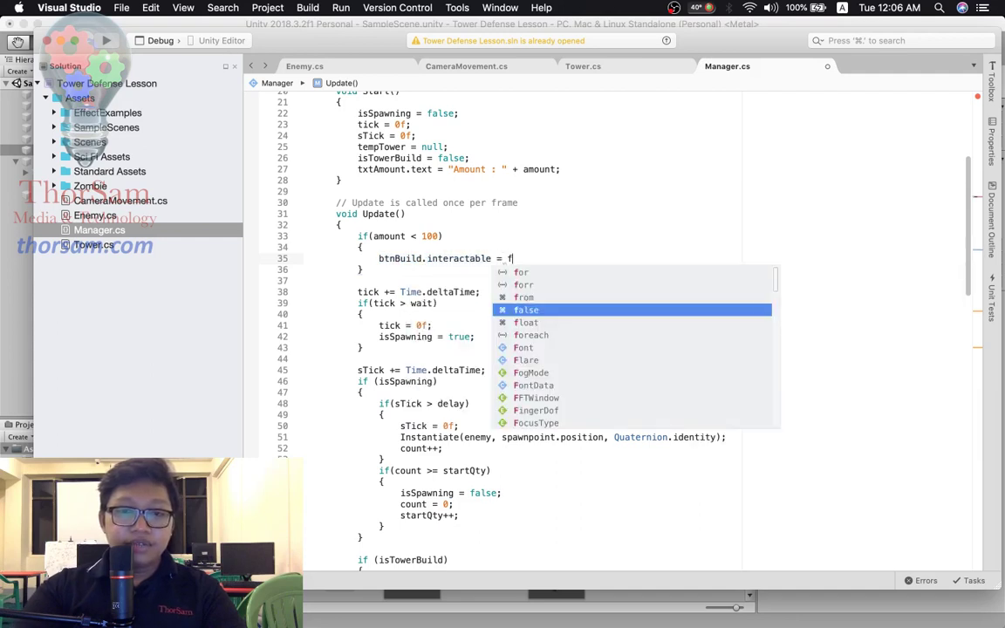
key("Return")
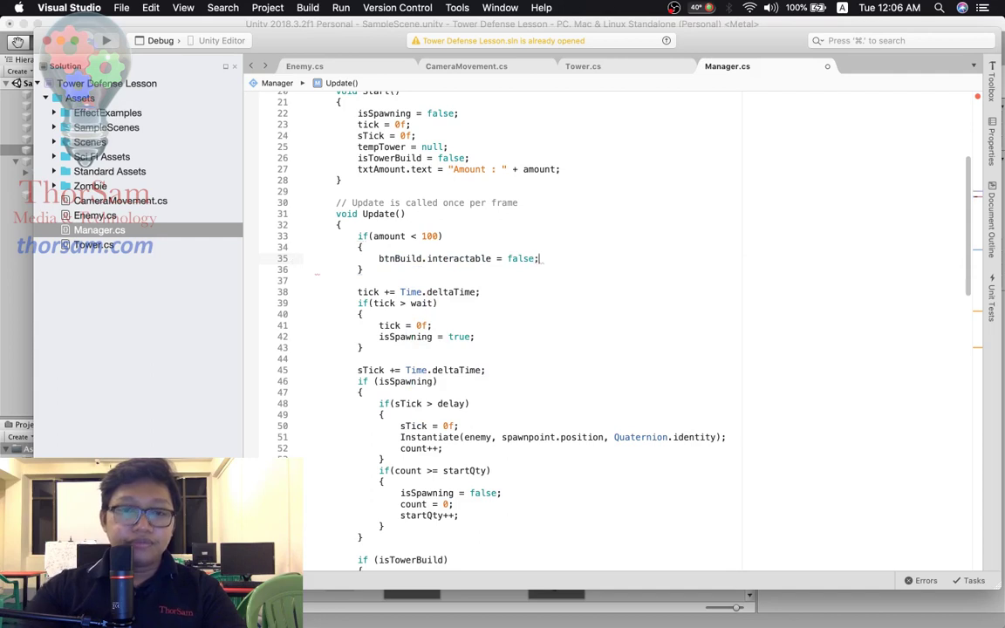
key("Down")
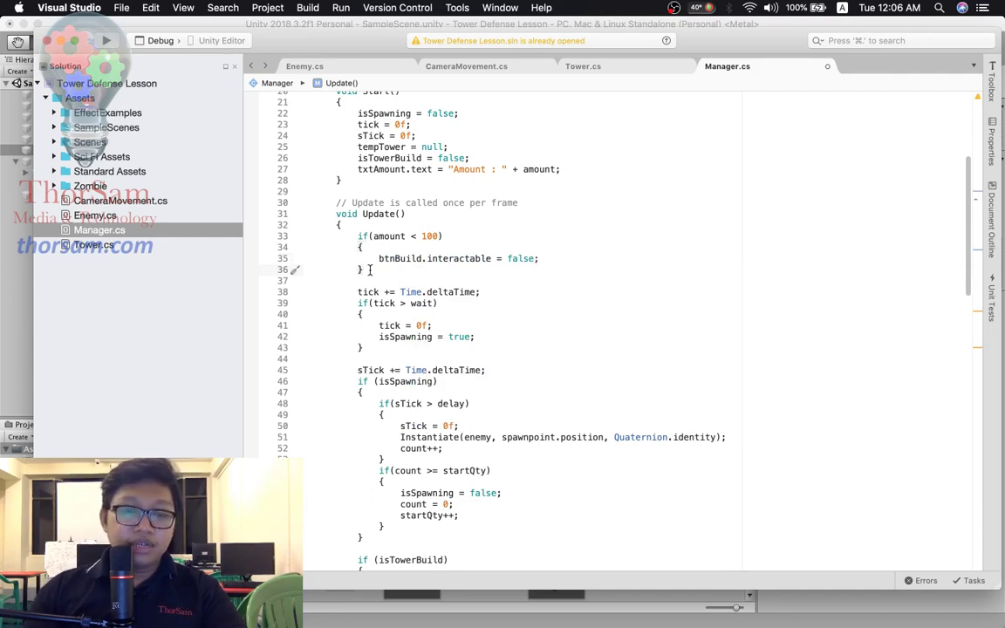
- Add an else setting btnBuild.interactable = true, then delete the whole if/else block
left_click_drag(370, 270, 360, 235)
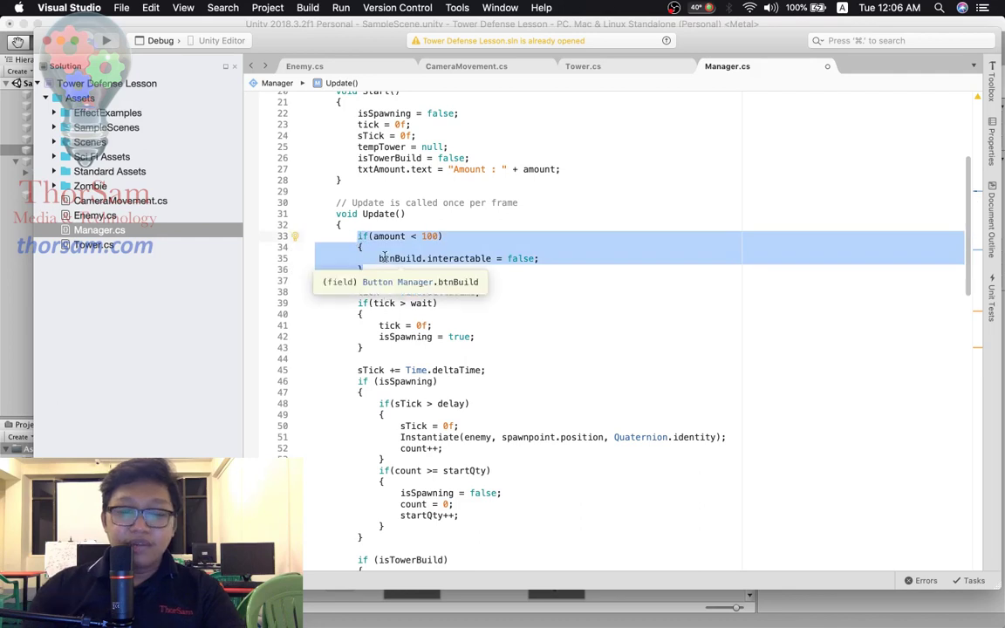
left_click(357, 280)
left_click(358, 269)
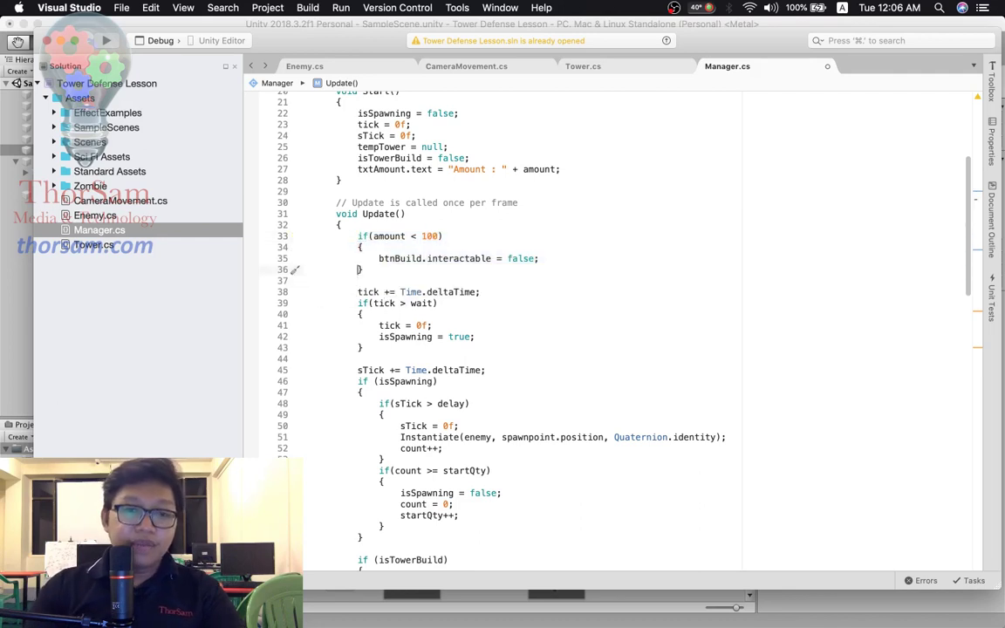
type("else {")
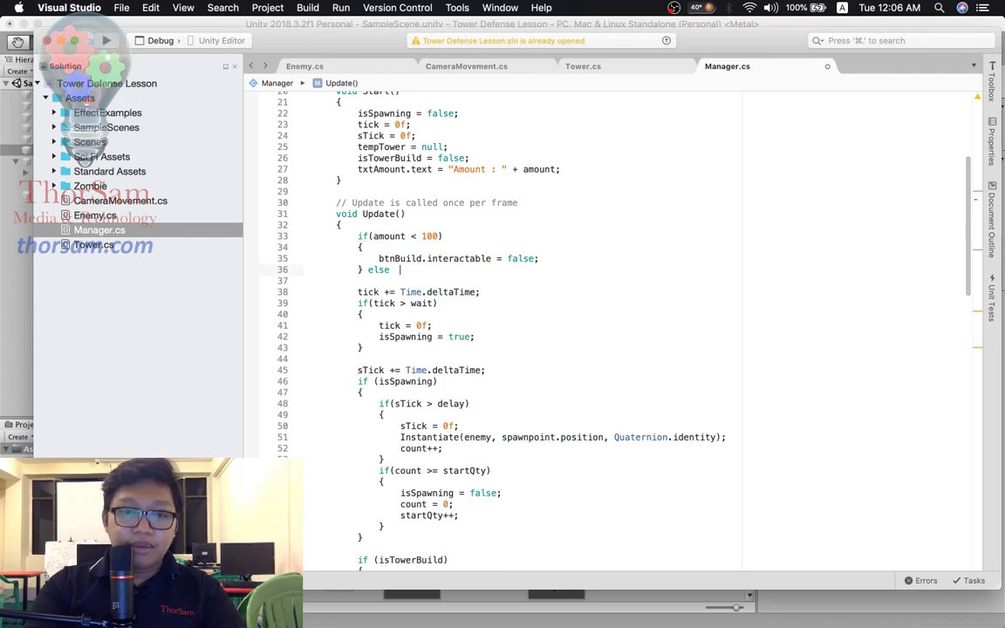
key("Return")
type("btn")
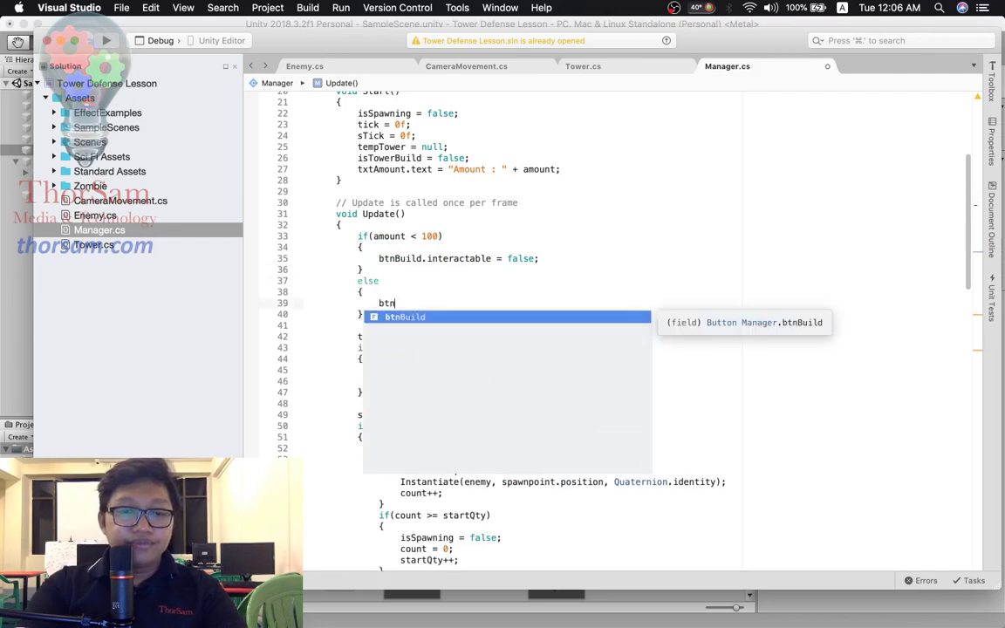
key("Return")
type(".")
key("Return")
type("= tr")
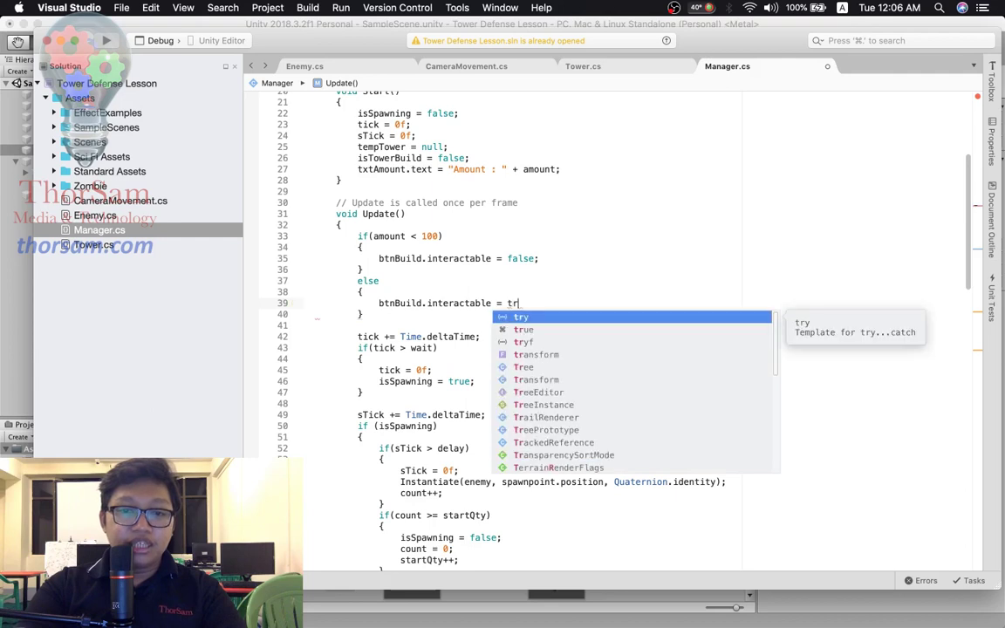
type("ue;")
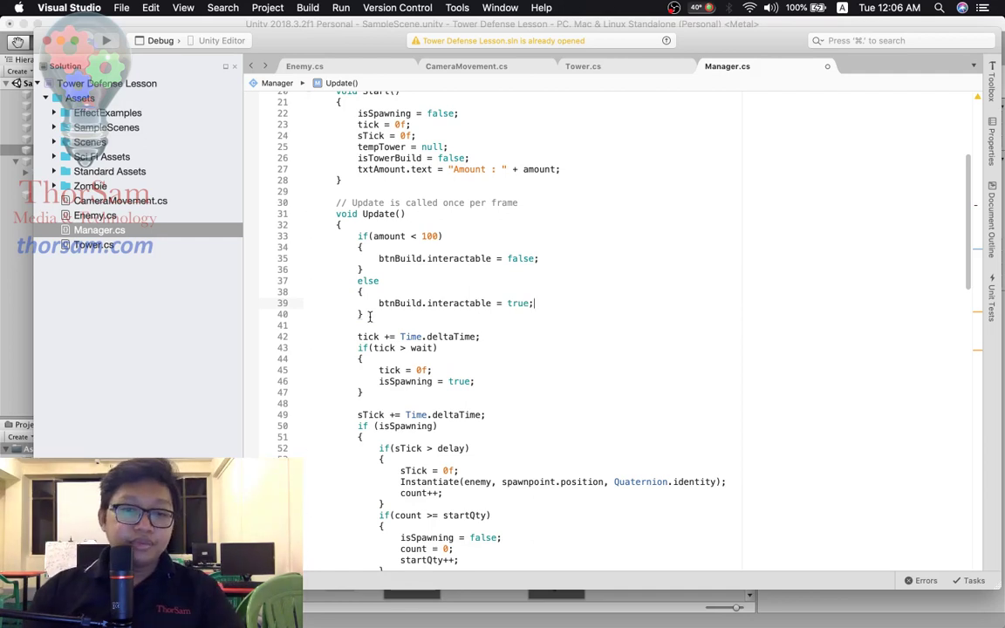
left_click_drag(362, 314, 362, 238)
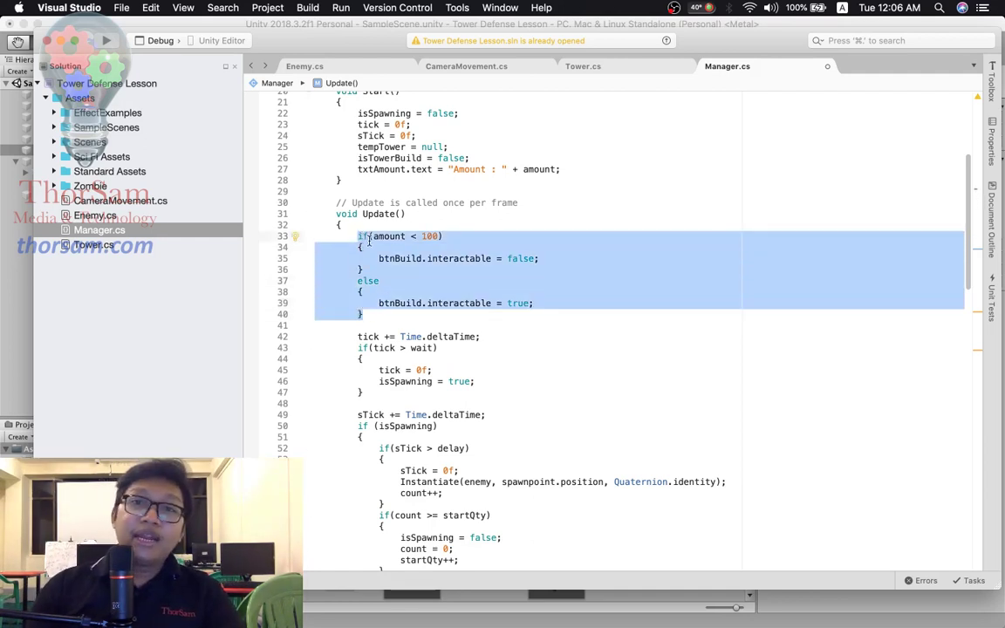
key("BackSpace")
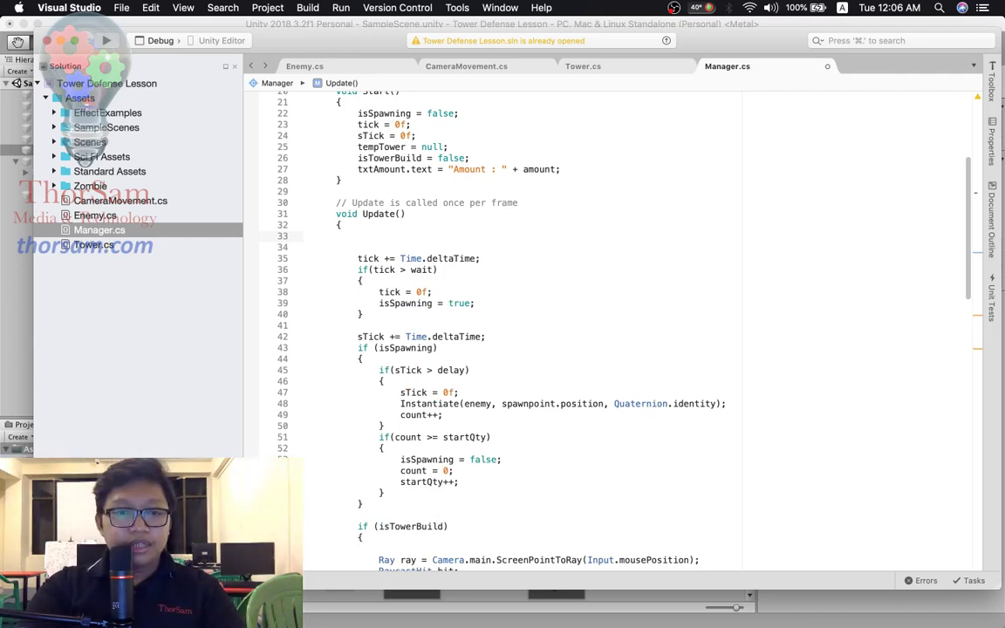
- Write 'btnBuild.interactable = amount >= 100 ? true : false;' at the top of Update() and save Manager.cs
type("btn")
key("Return")
type("btnBuild.i")
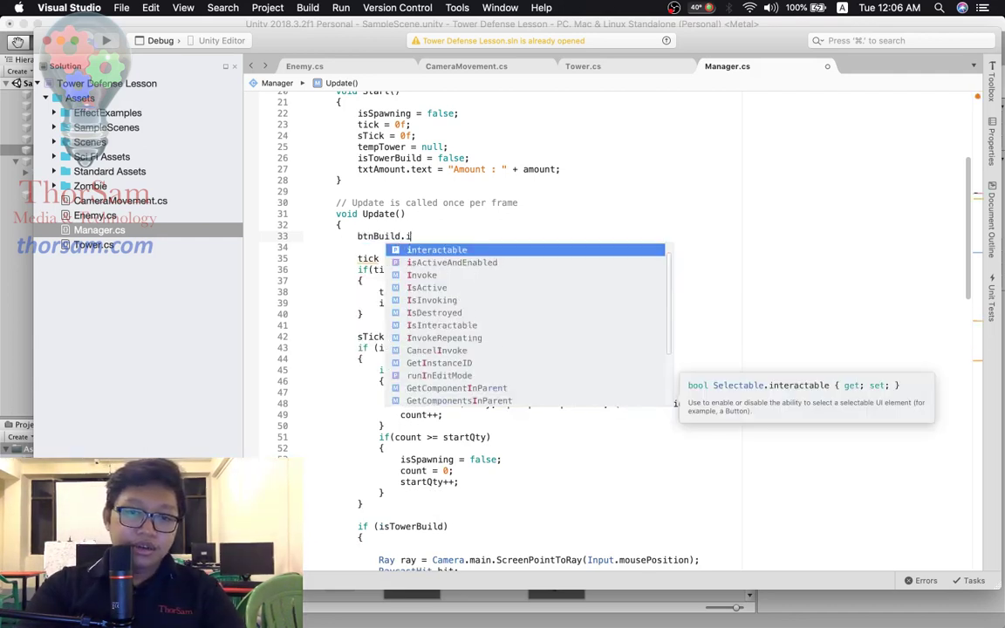
key("Return")
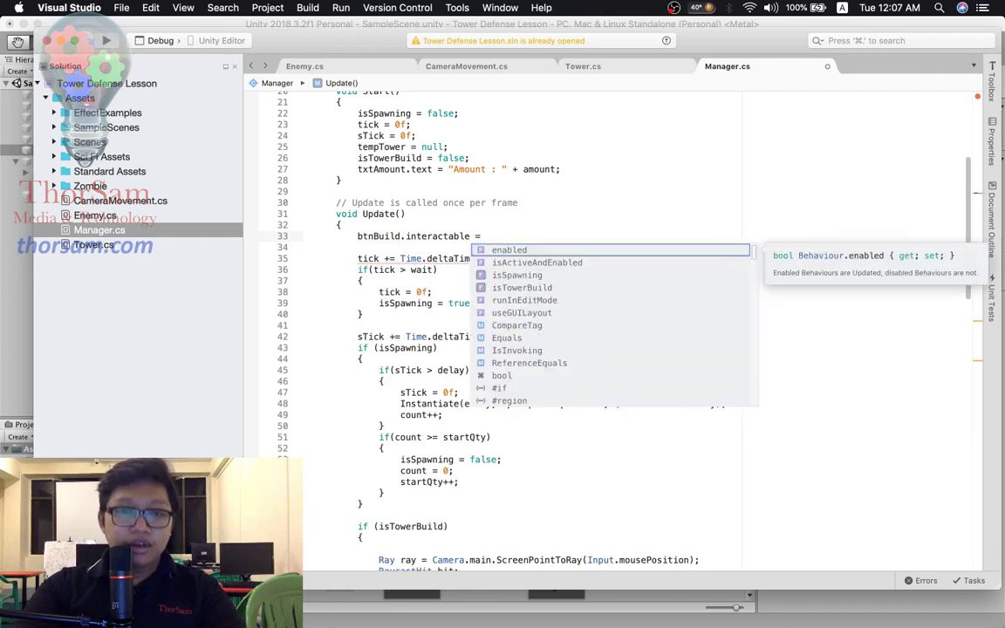
type("am")
key("Return")
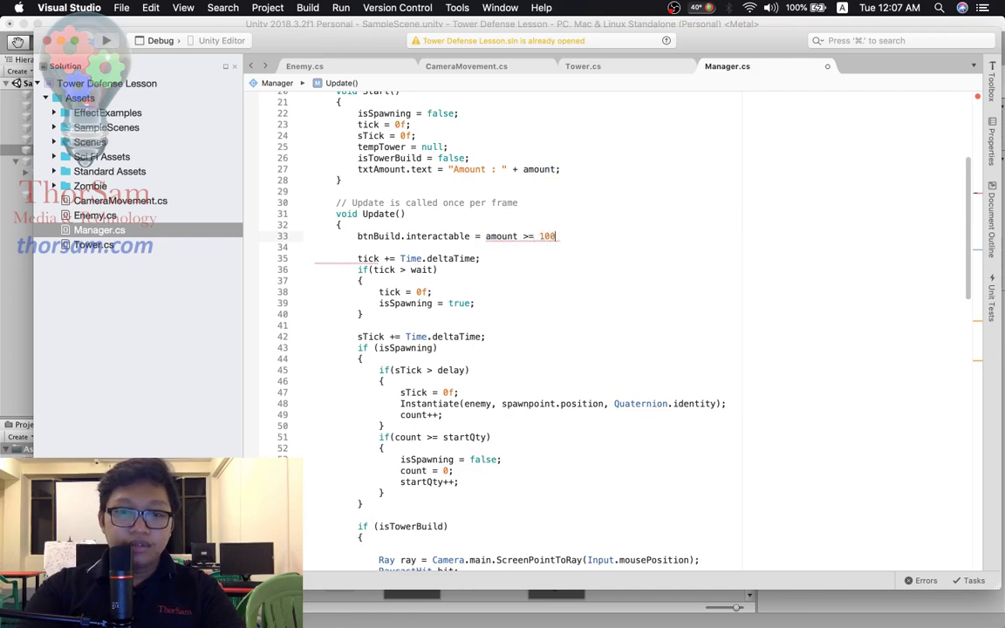
type(";")
type("tru")
type("e")
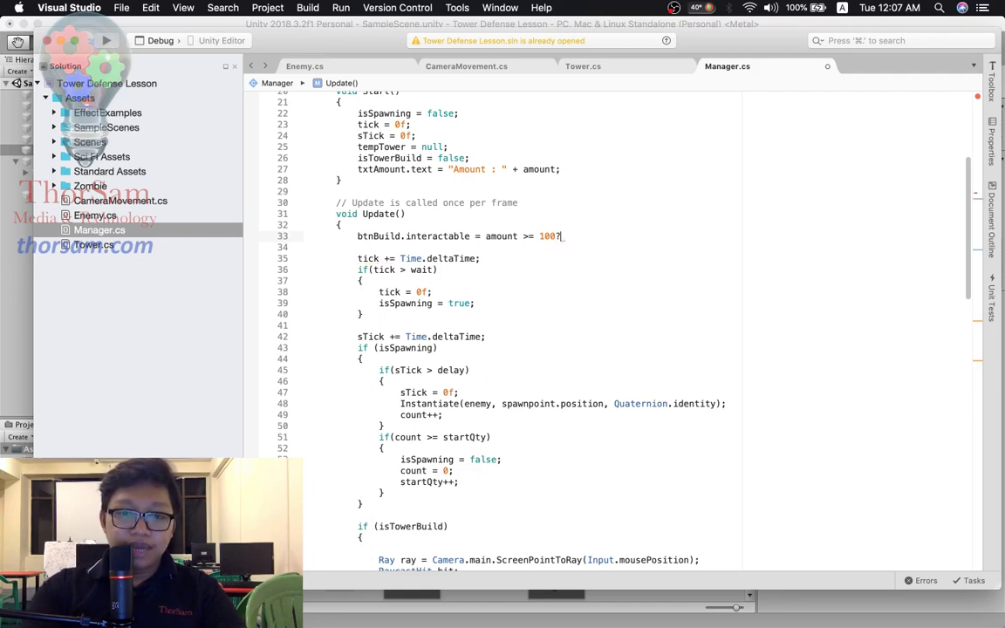
type("true : ")
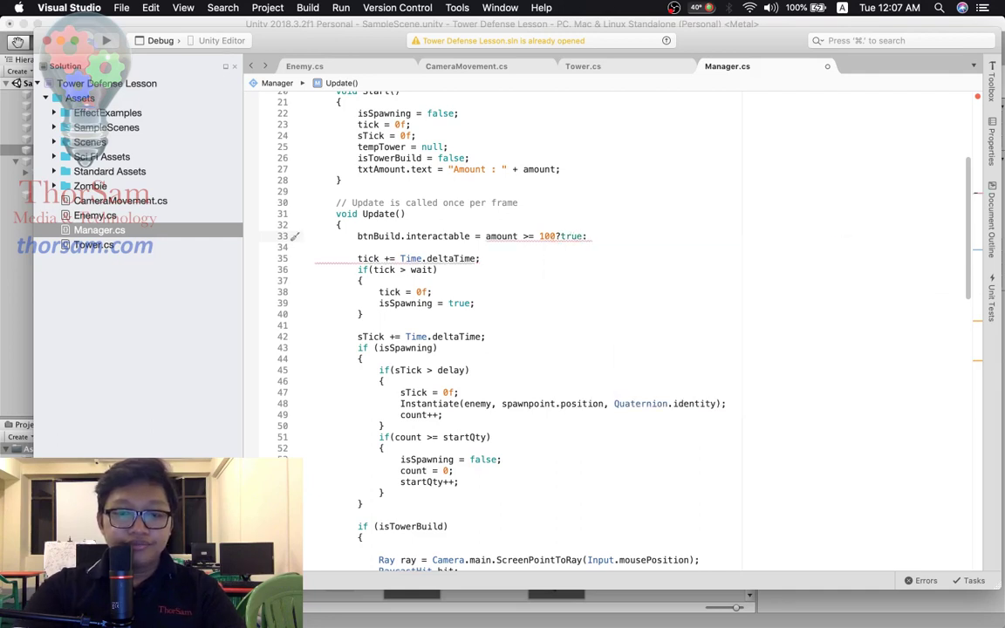
type("false;")
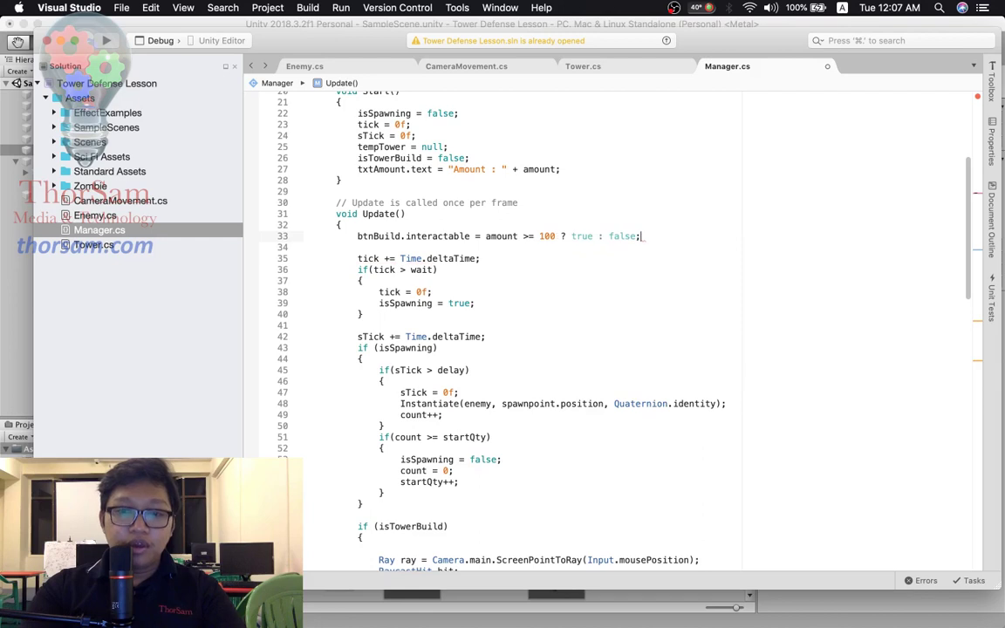
key("super+s")
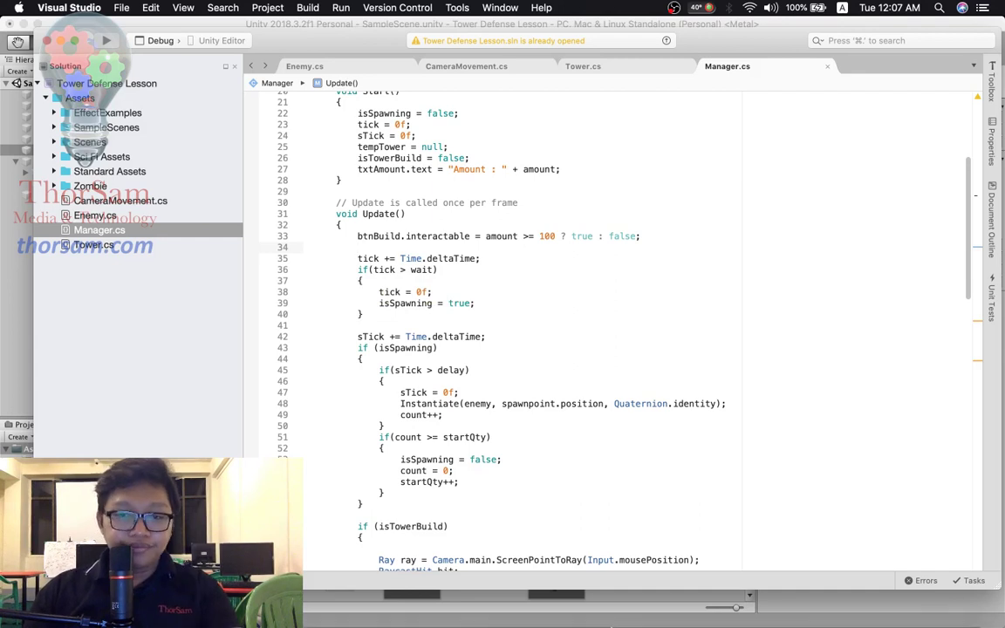
mouse_move(838, 598)
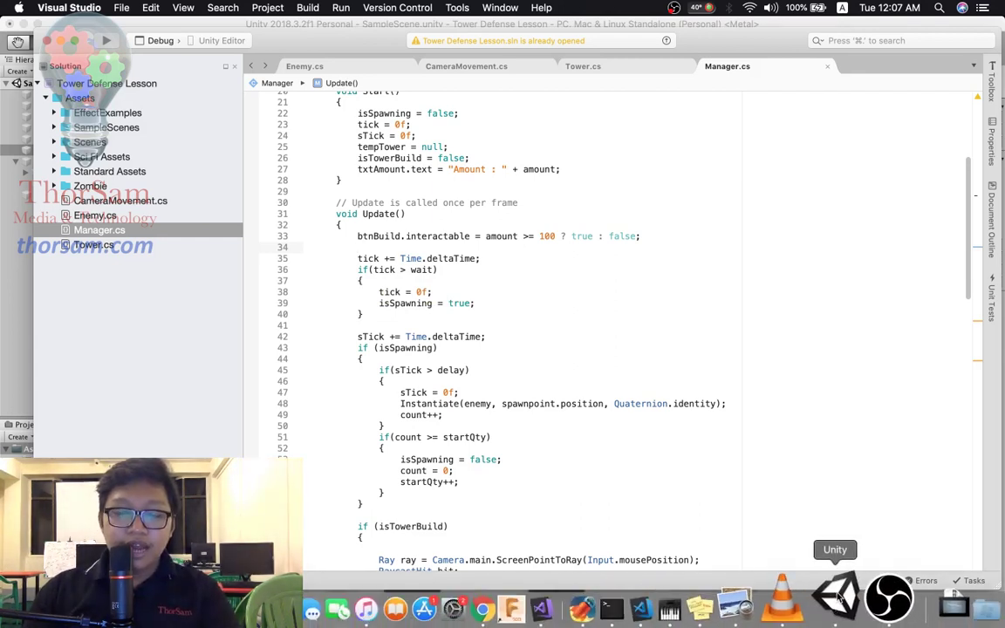
- Back in Unity, drag btnBuild into the Manager's Btn Build slot and enter Play mode
left_click(837, 598)
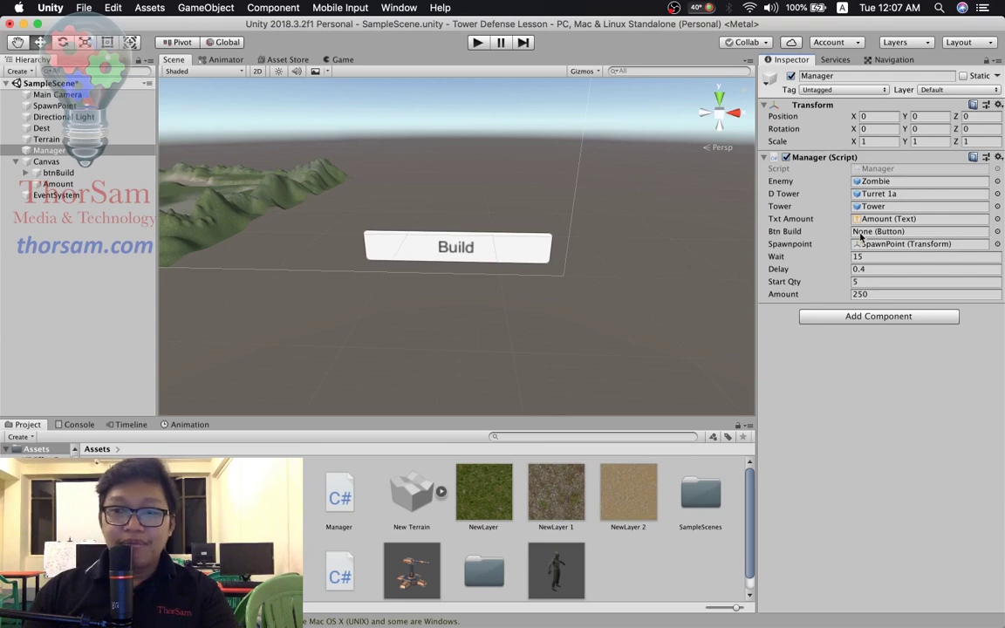
left_click_drag(58, 173, 651, 229)
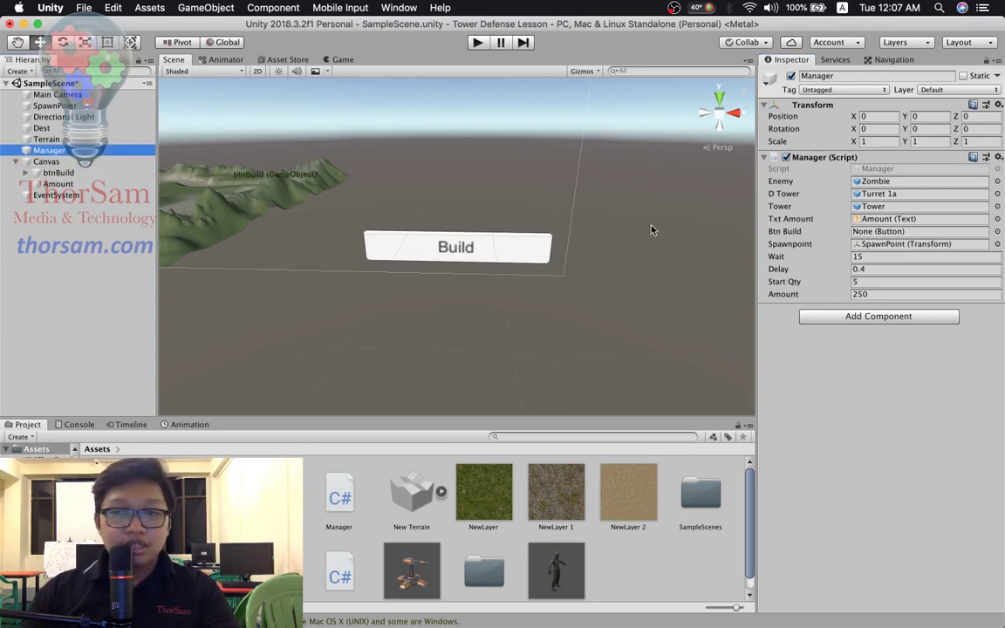
left_click_drag(650, 229, 865, 232)
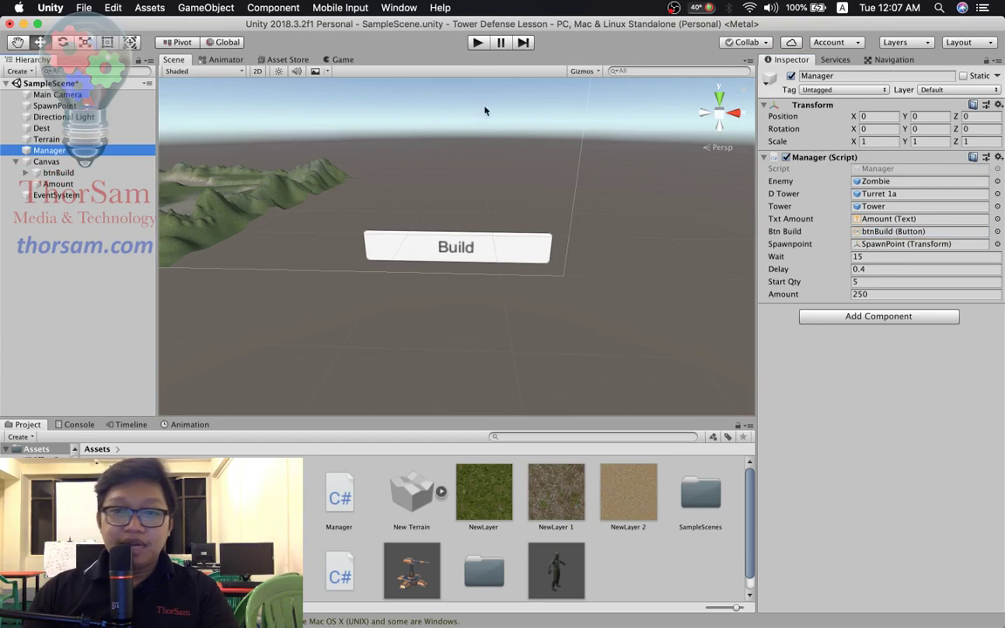
left_click(477, 42)
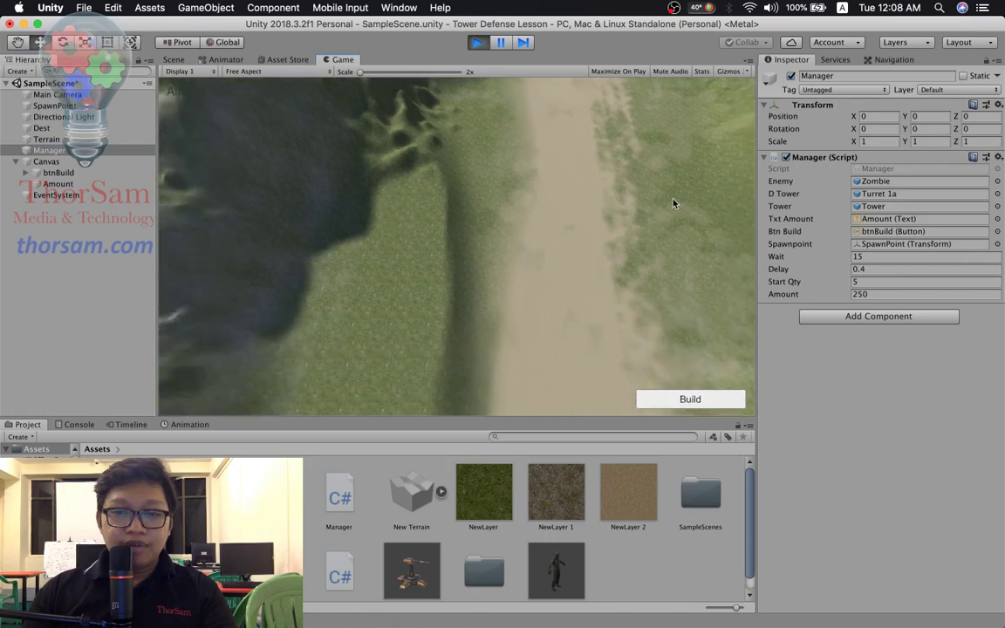
- Use the Build button to place turrets on the grass beside the road, then stop Play mode with Cmd+P
left_click(690, 394)
left_click(413, 220)
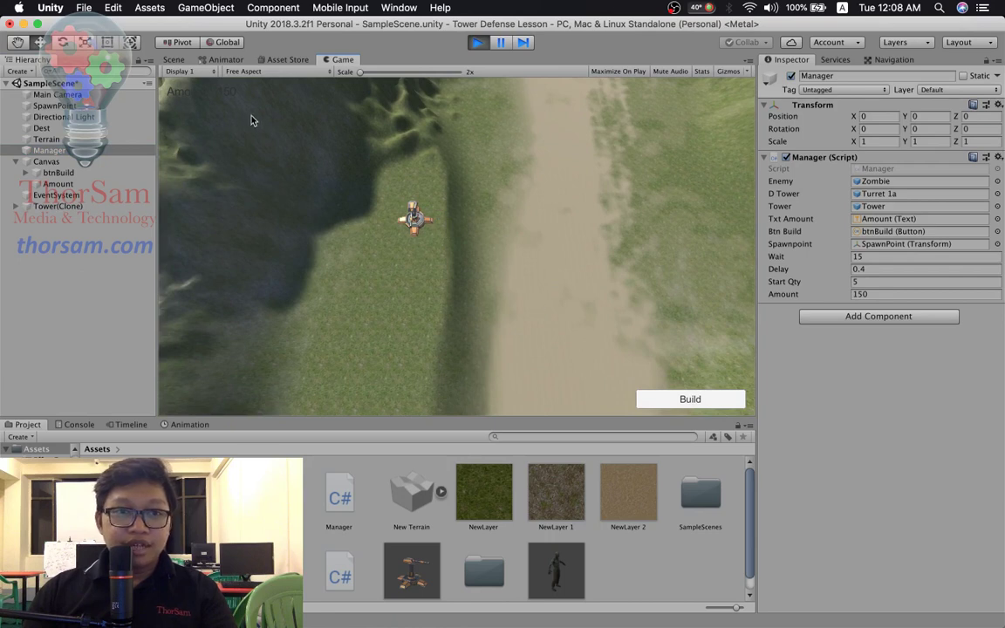
left_click(673, 399)
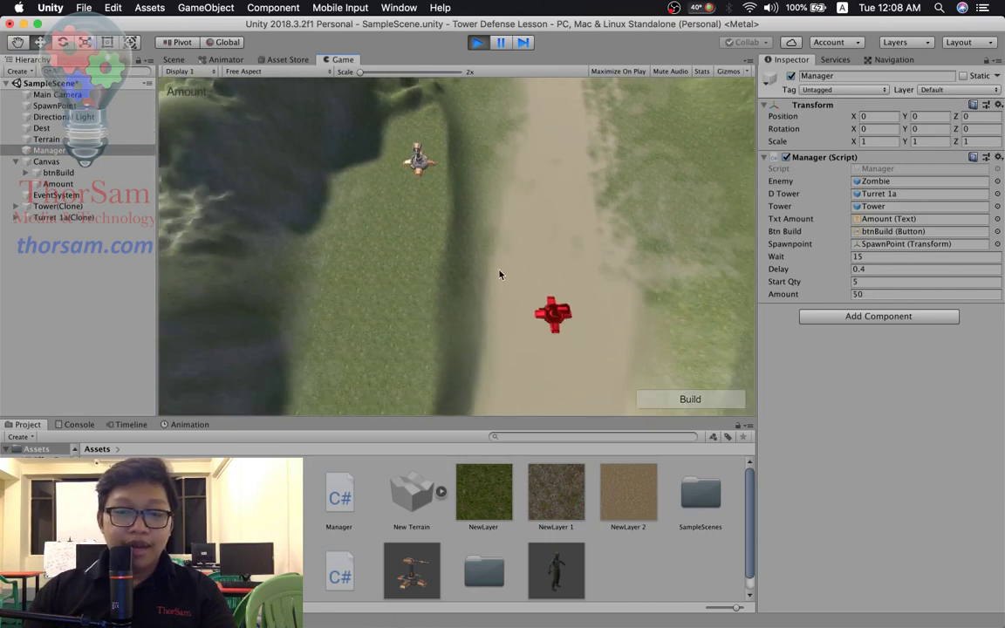
left_click(411, 247)
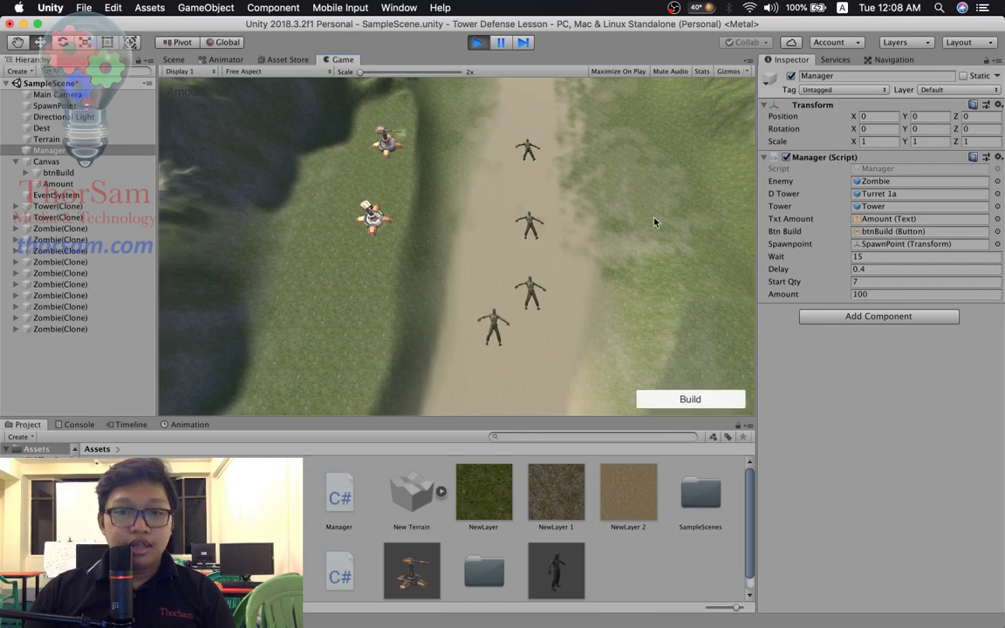
left_click(676, 398)
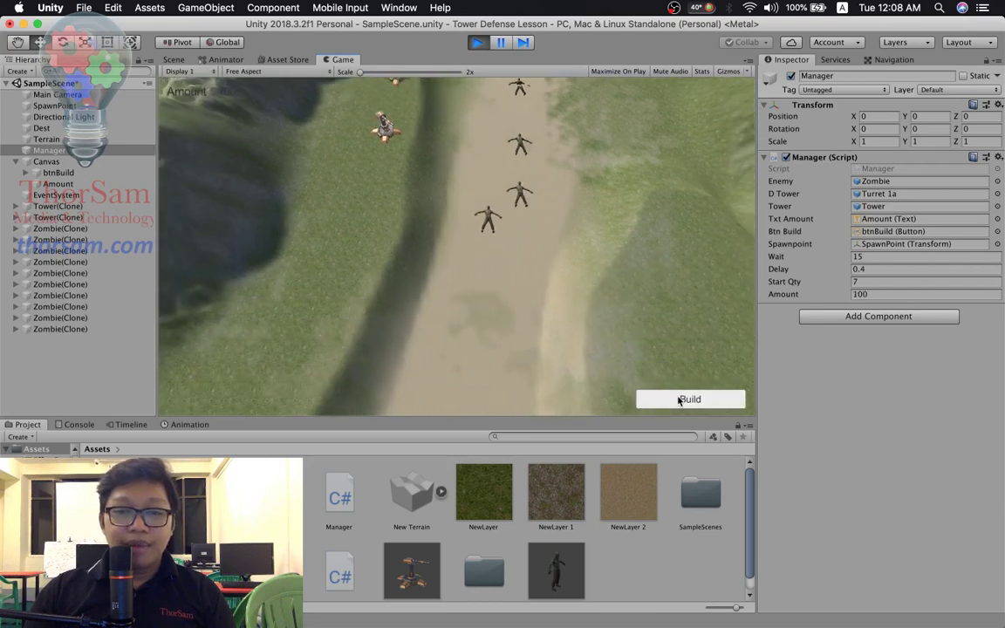
left_click(604, 275)
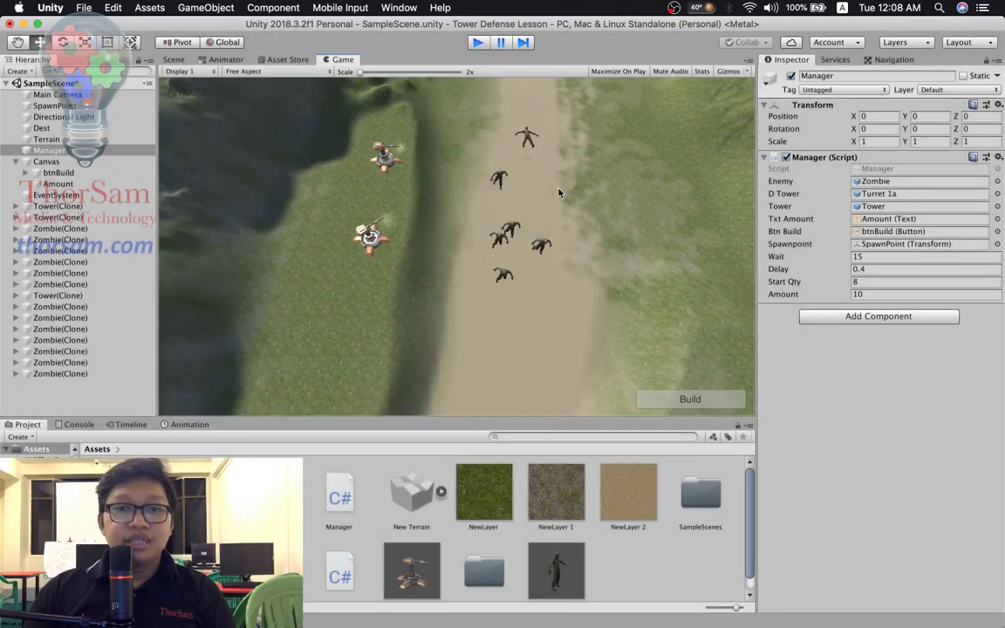
key("super+p")
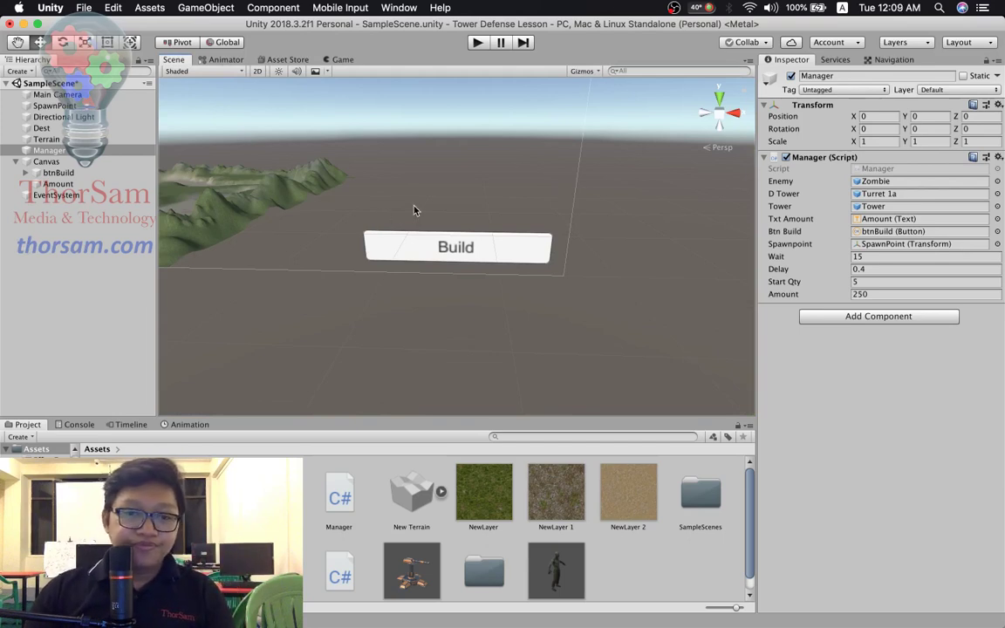
- Collapse Canvas, select SpawnPoint and orbit the Scene view around it toward the terrain edge
scroll(414, 210, "down", 3)
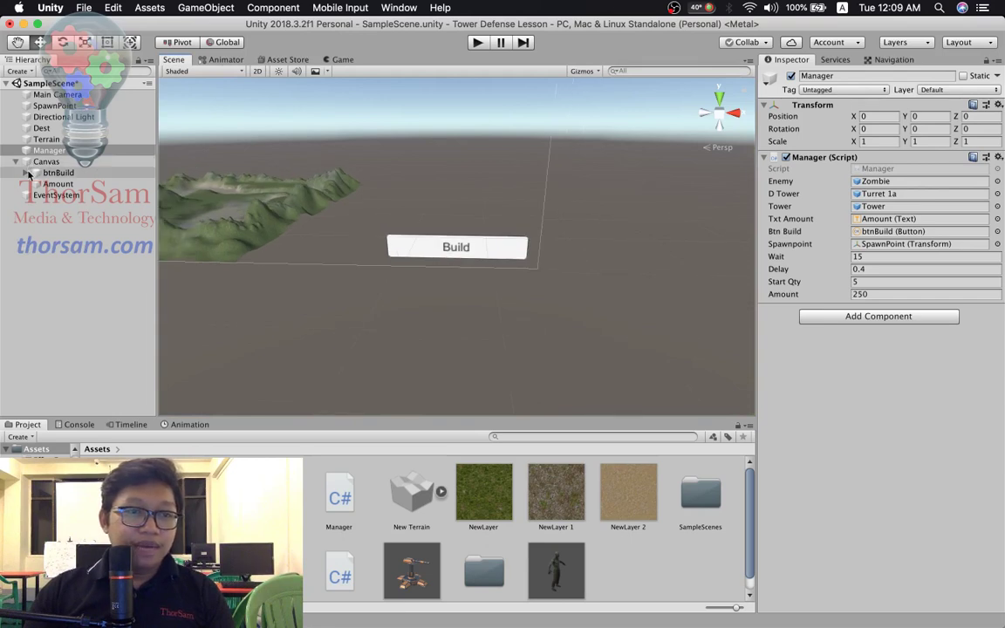
left_click(17, 163)
left_click_drag(39, 150, 26, 106)
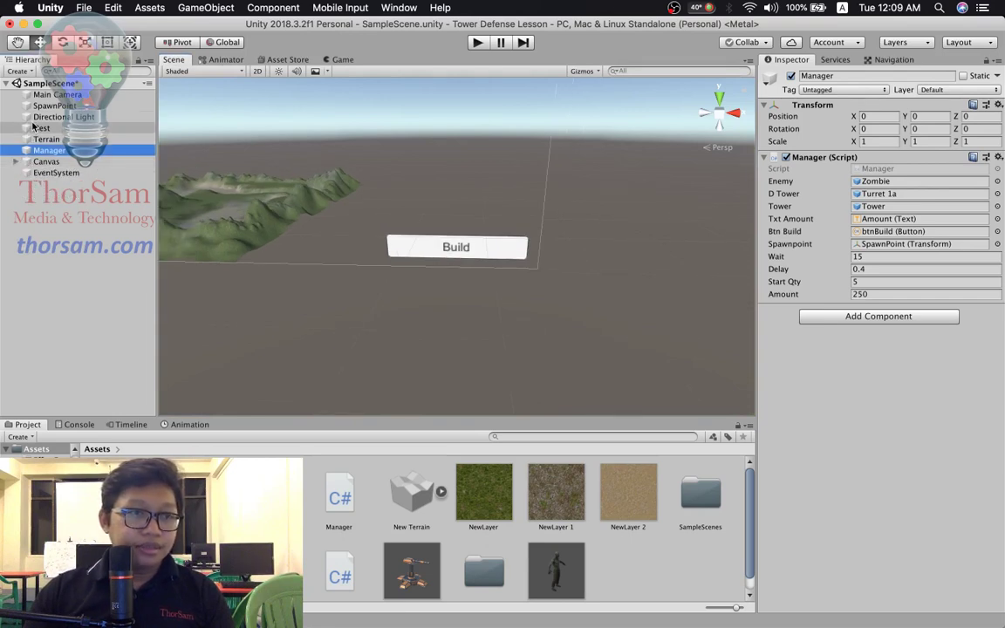
double_click(26, 106)
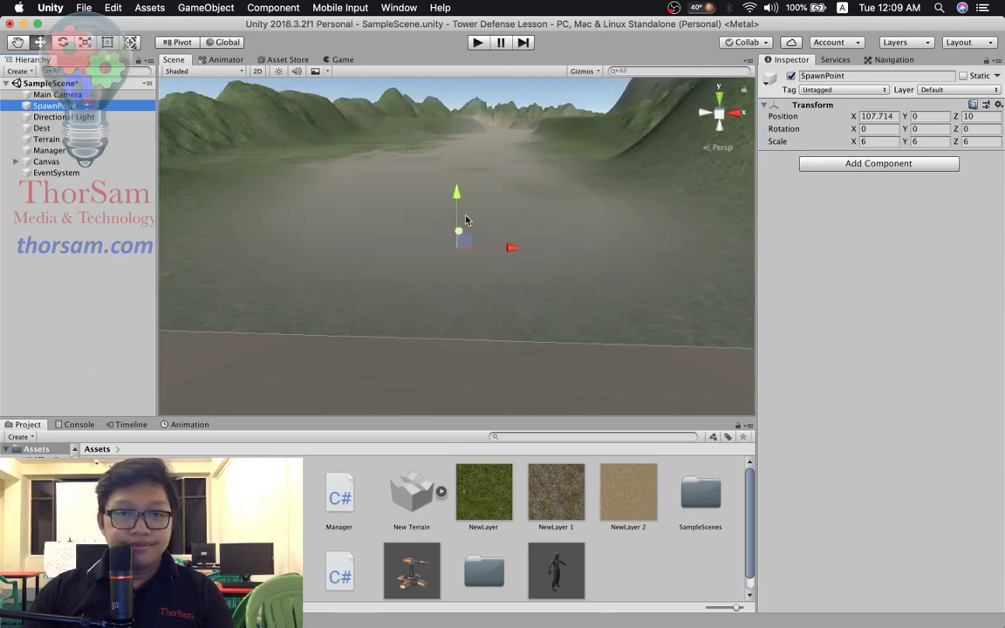
left_click_drag(415, 208, 582, 277, "alt")
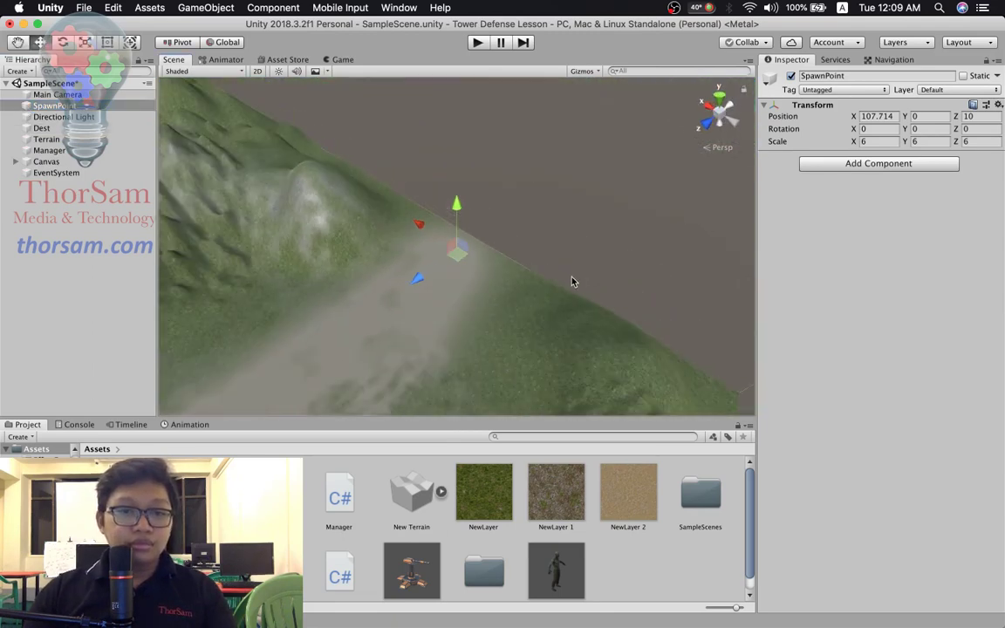
left_click_drag(511, 279, 495, 252, "alt")
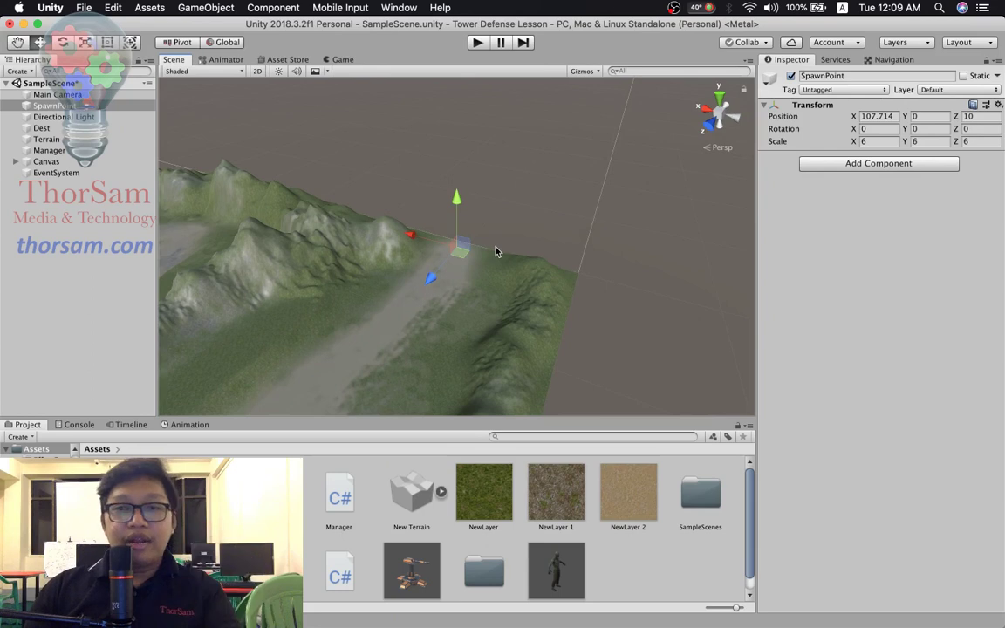
scroll(493, 253, "up", 5)
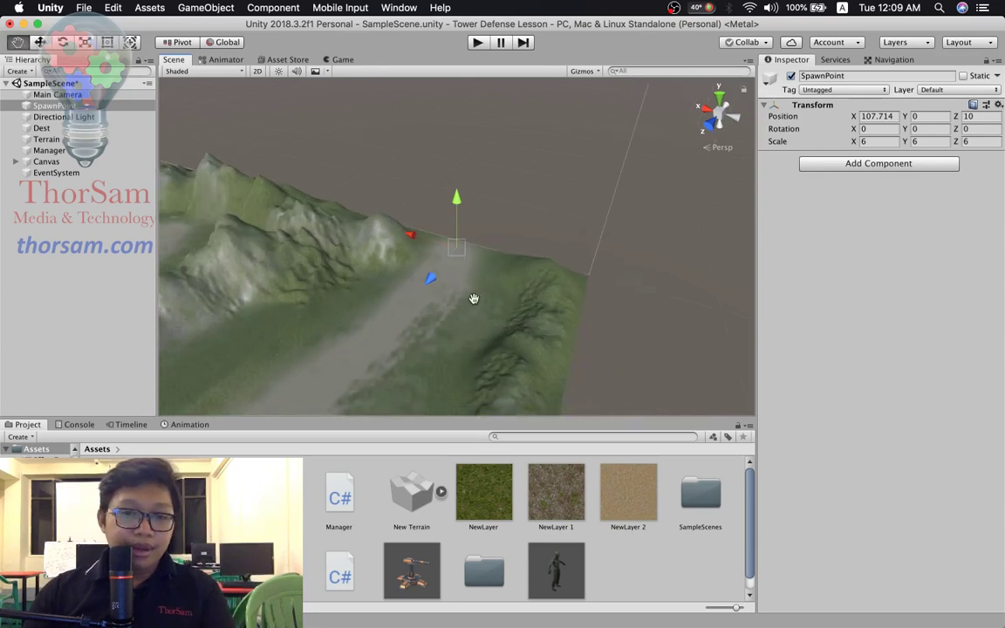
scroll(473, 298, "up", 5)
scroll(502, 263, "down", 5)
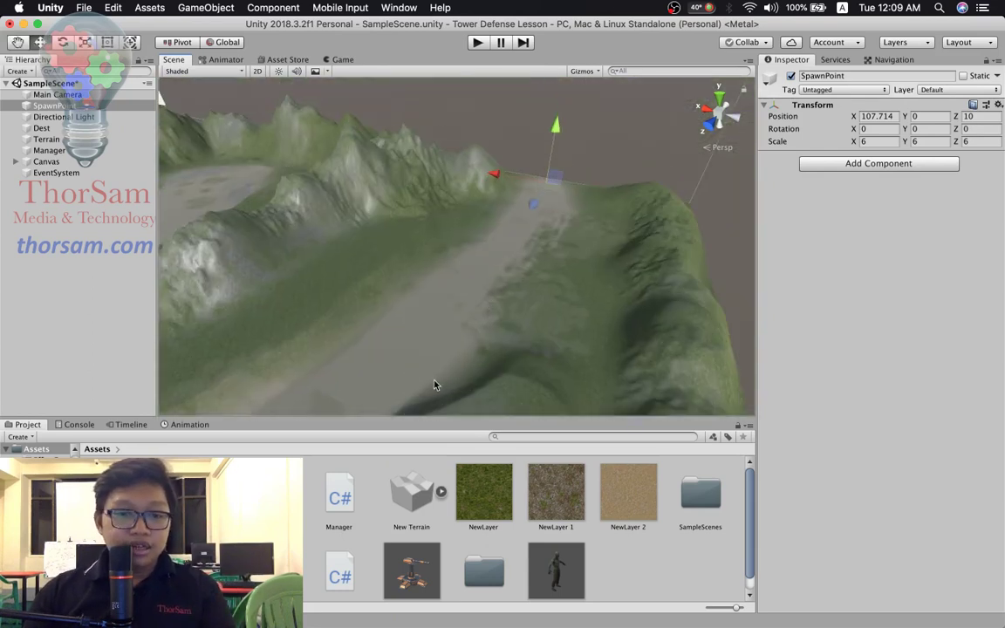
scroll(402, 551, "down", 1)
- Rename the Tower prefab in the Project panel to 'Tower L1', then reselect the Manager
left_click(423, 565)
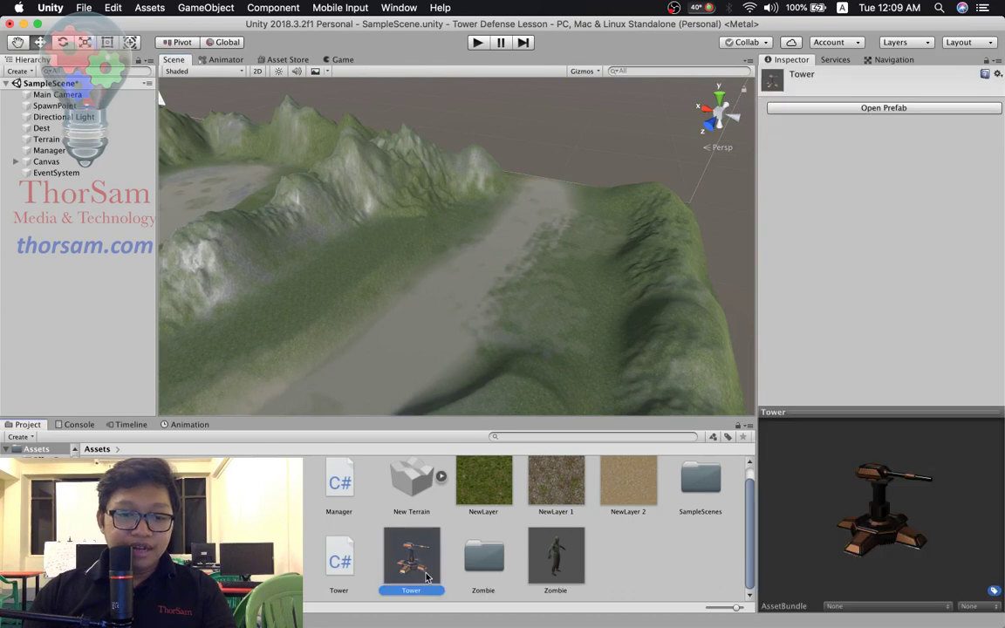
right_click(420, 568)
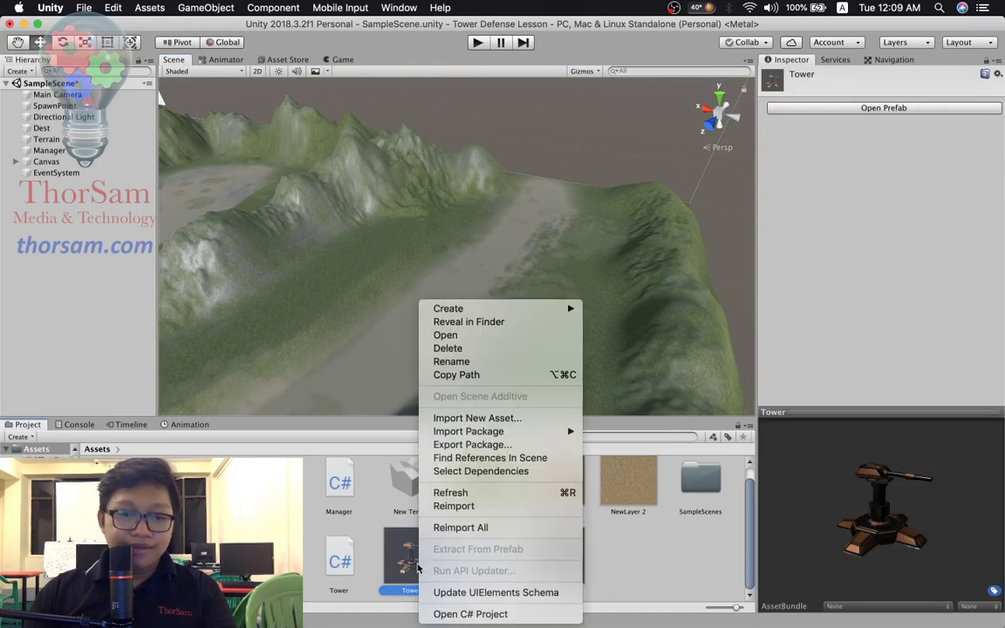
left_click(485, 365)
key("Right")
type("L1")
key("Return")
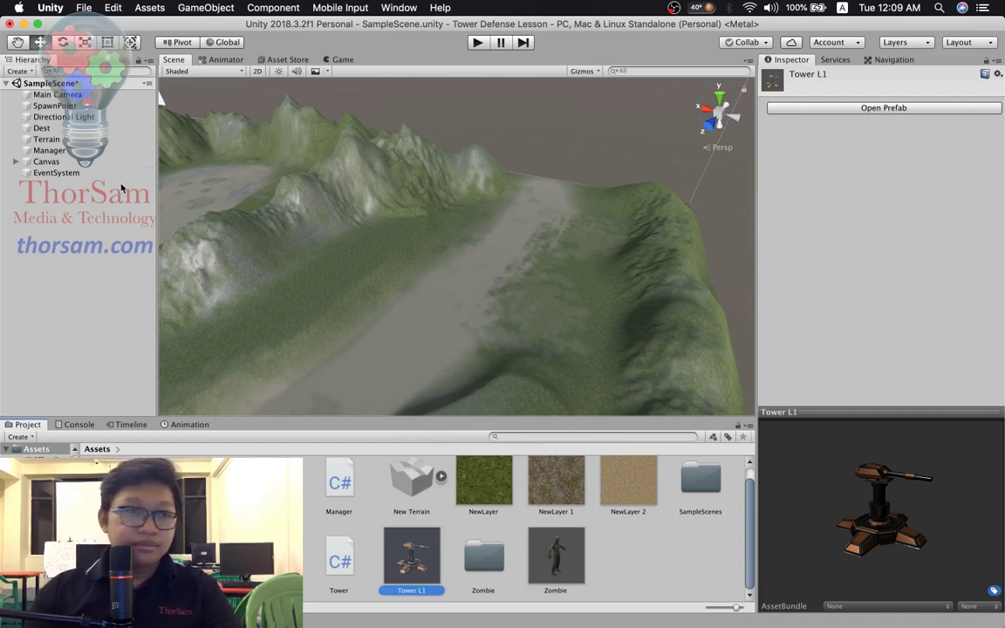
left_click(59, 150)
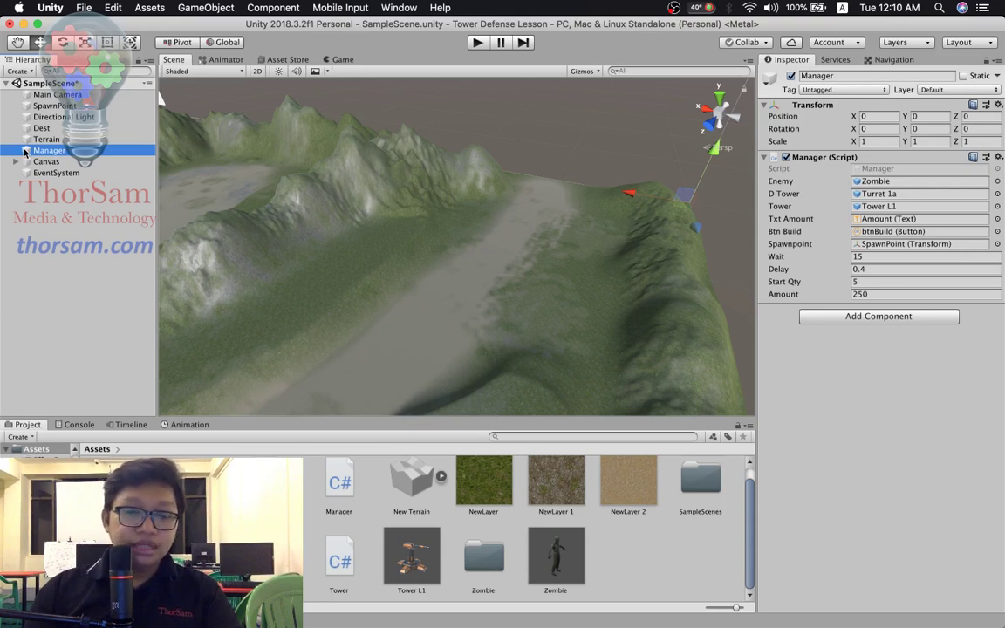
- Open Manager.cs from the Manager's Script field and scroll through Update()
double_click(879, 170)
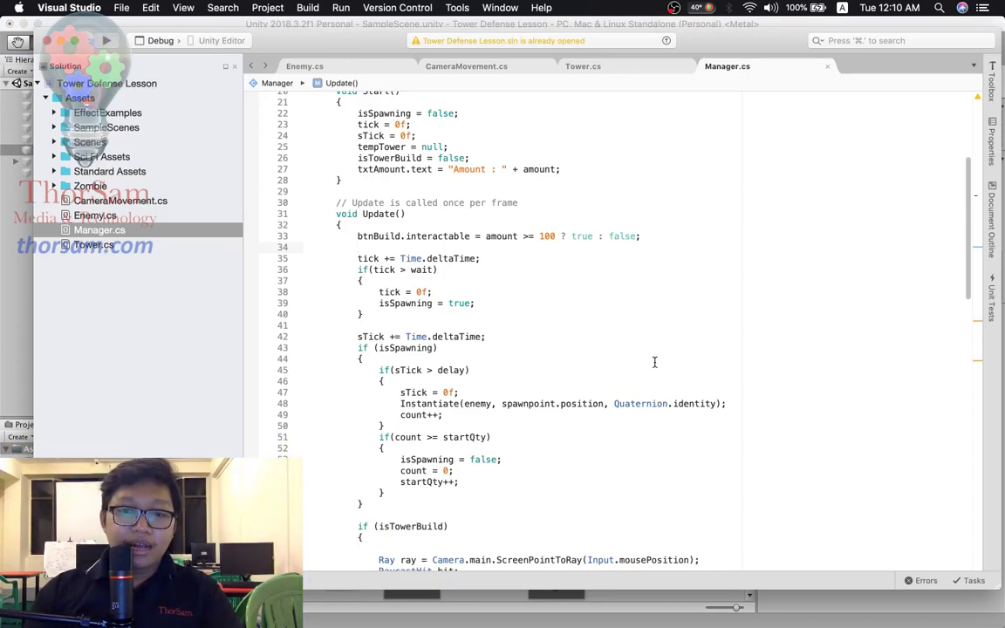
scroll(654, 361, "down", 5)
scroll(654, 361, "down", 2)
scroll(654, 361, "up", 7)
scroll(654, 361, "up", 7)
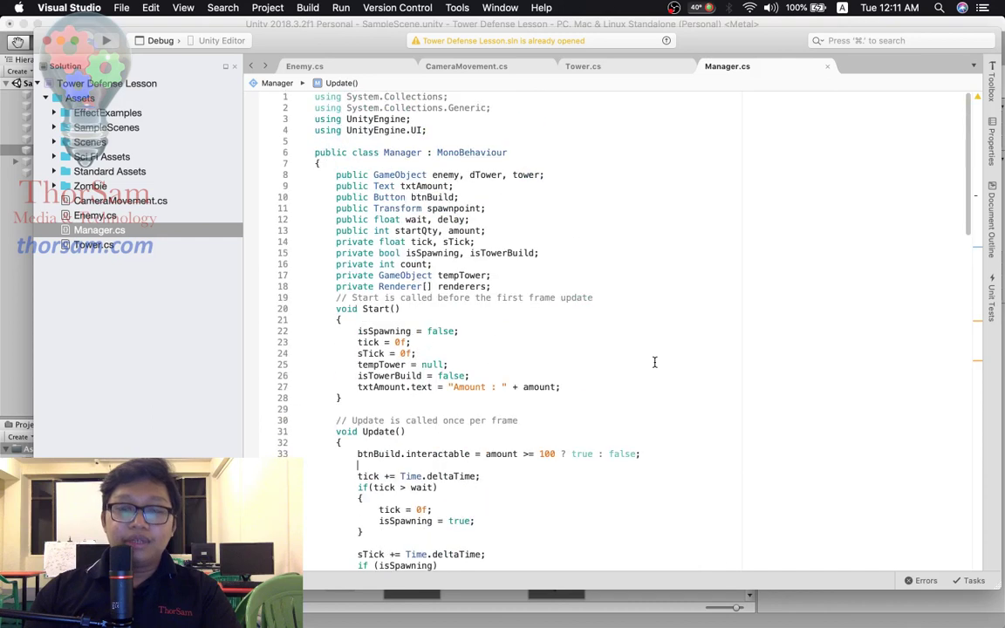
scroll(654, 361, "down", 3)
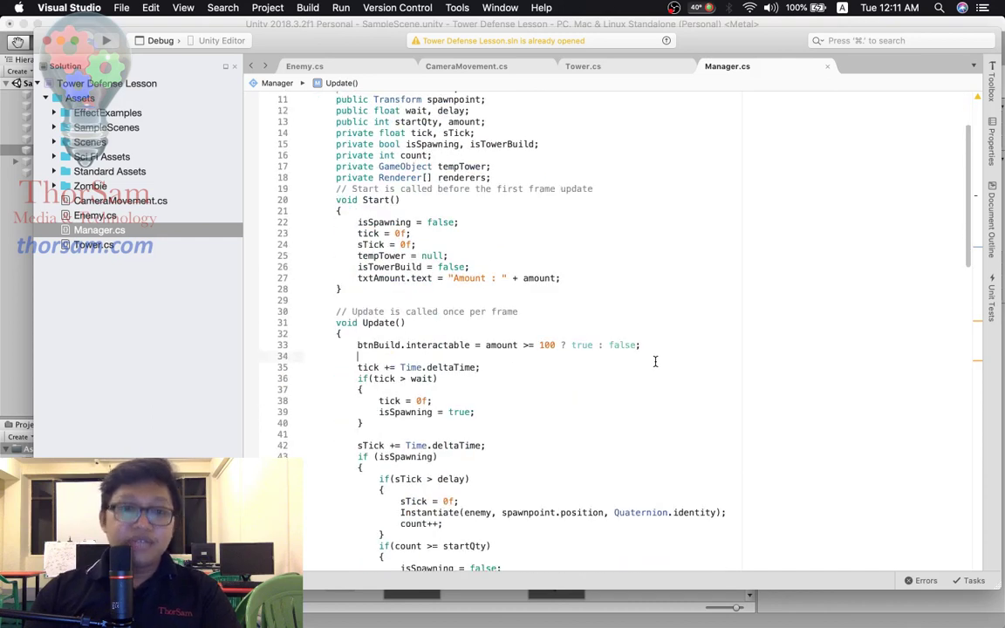
scroll(654, 361, "up", 3)
scroll(655, 361, "down", 5)
scroll(655, 361, "down", 5)
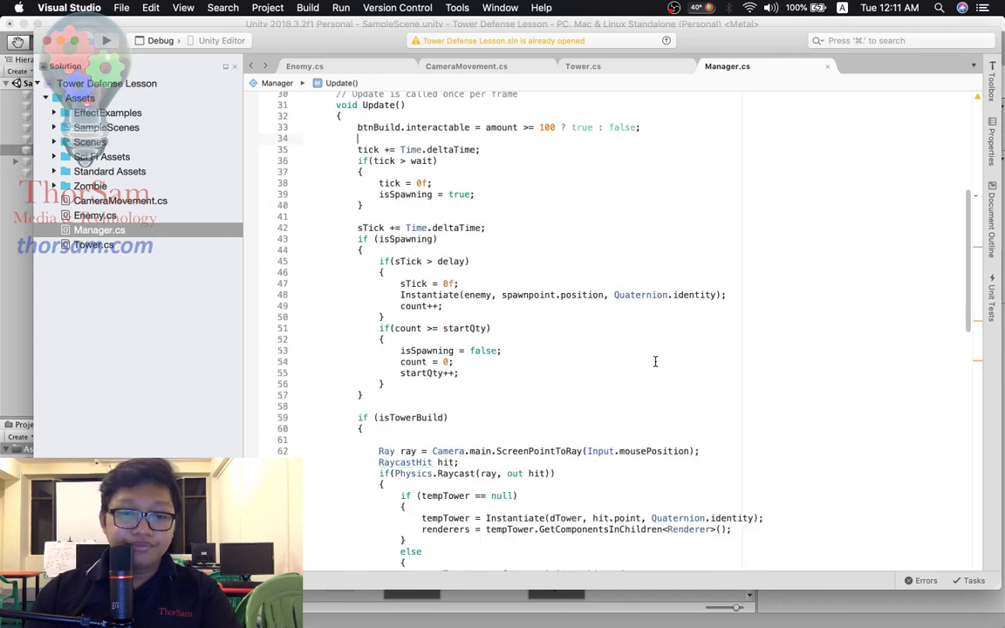
scroll(655, 361, "down", 4)
scroll(655, 361, "down", 3)
scroll(655, 361, "down", 1)
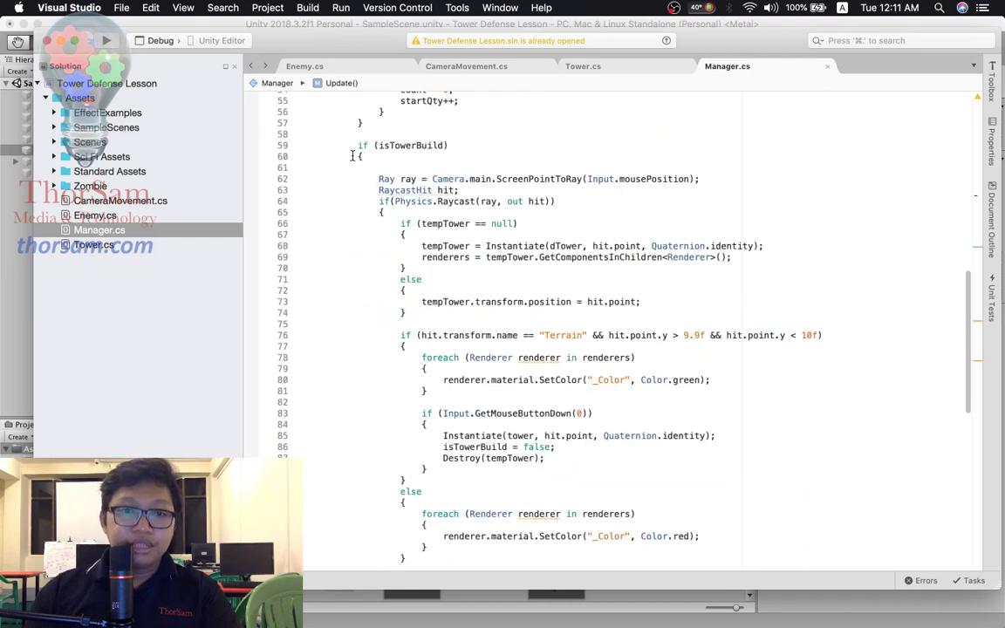
- Examine the isTowerBuild block: raycast, green/red preview tinting, and tower placement on click
left_click(417, 145)
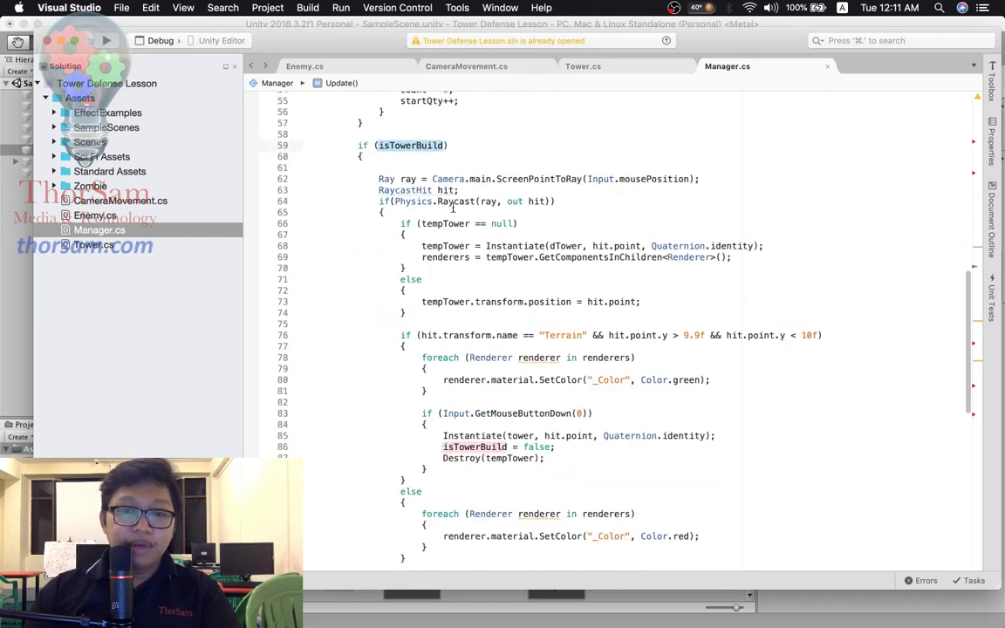
left_click(372, 159)
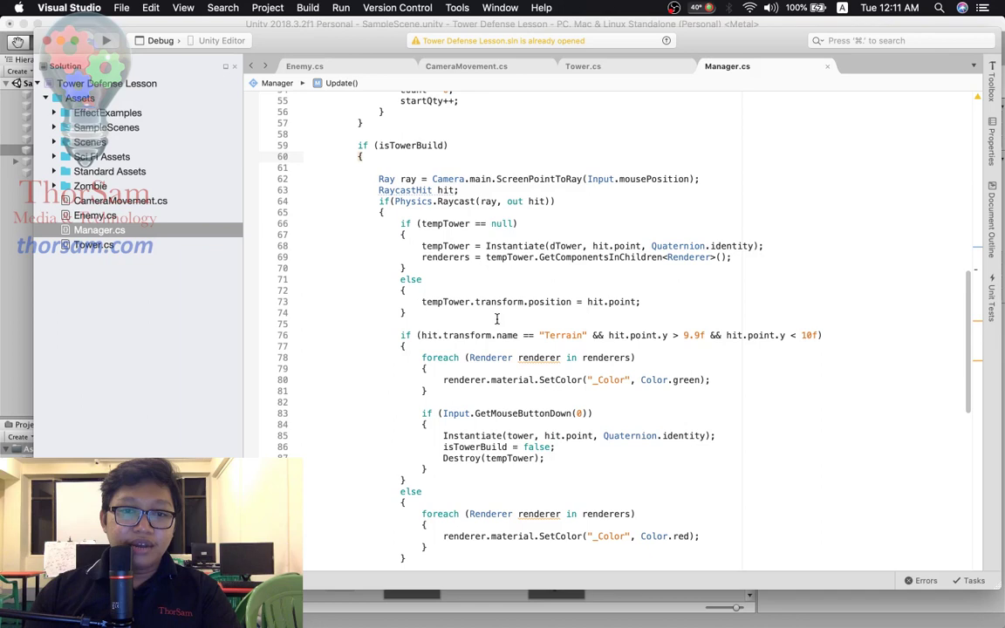
scroll(496, 318, "down", 6)
scroll(497, 319, "down", 3)
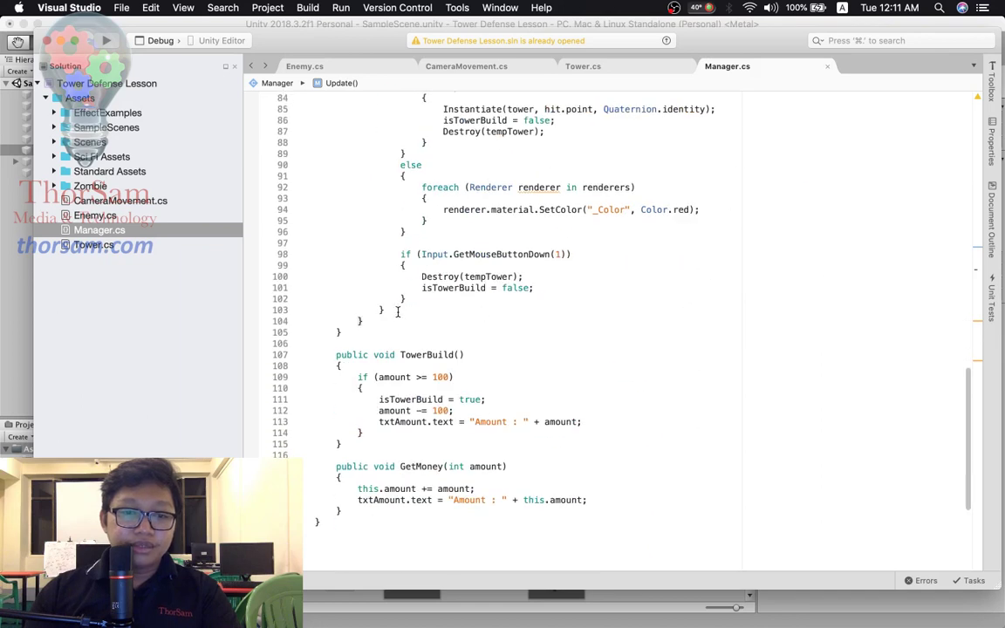
scroll(396, 312, "up", 8)
scroll(337, 219, "up", 1)
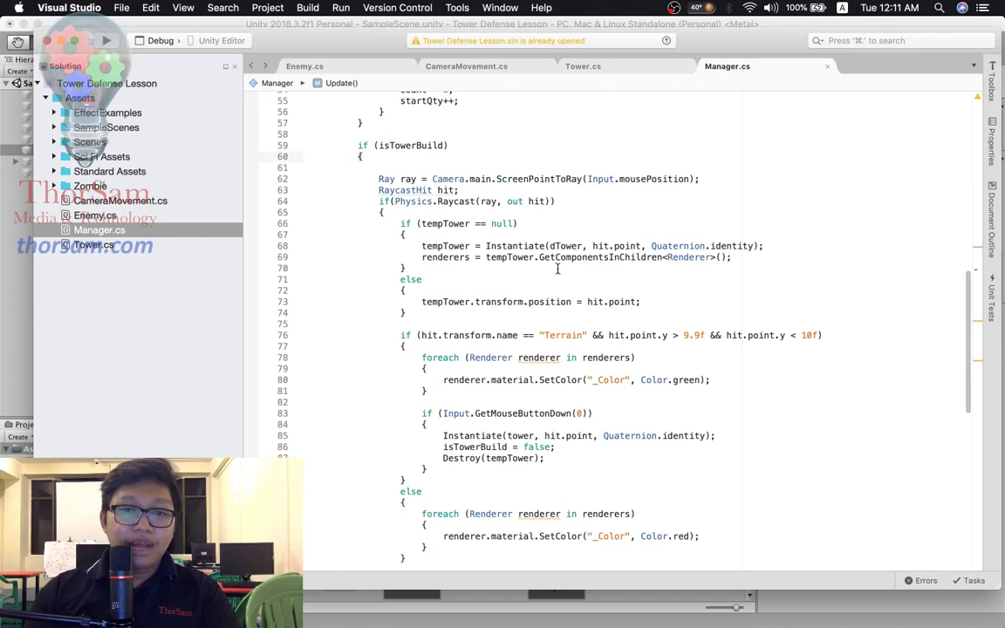
scroll(496, 392, "down", 3)
scroll(402, 231, "up", 3)
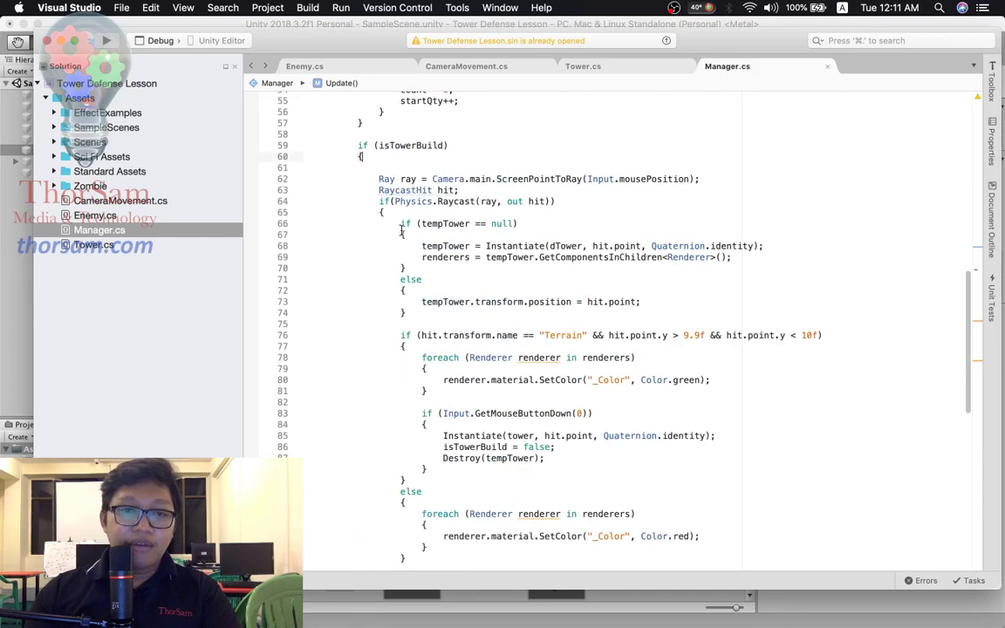
scroll(406, 260, "down", 10)
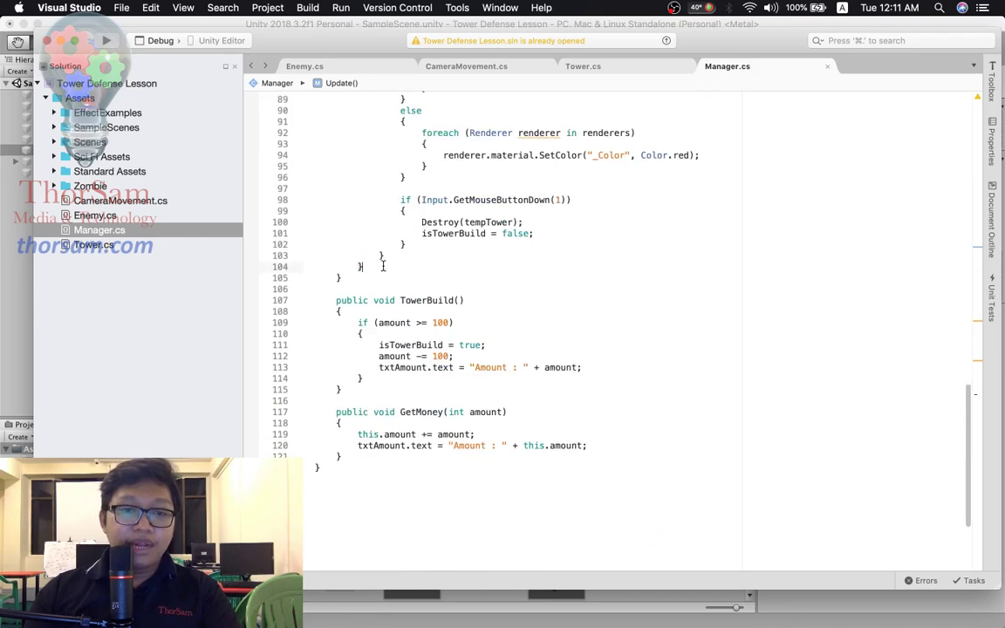
type("else ")
type("{")
key("Return")
scroll(413, 264, "up", 8)
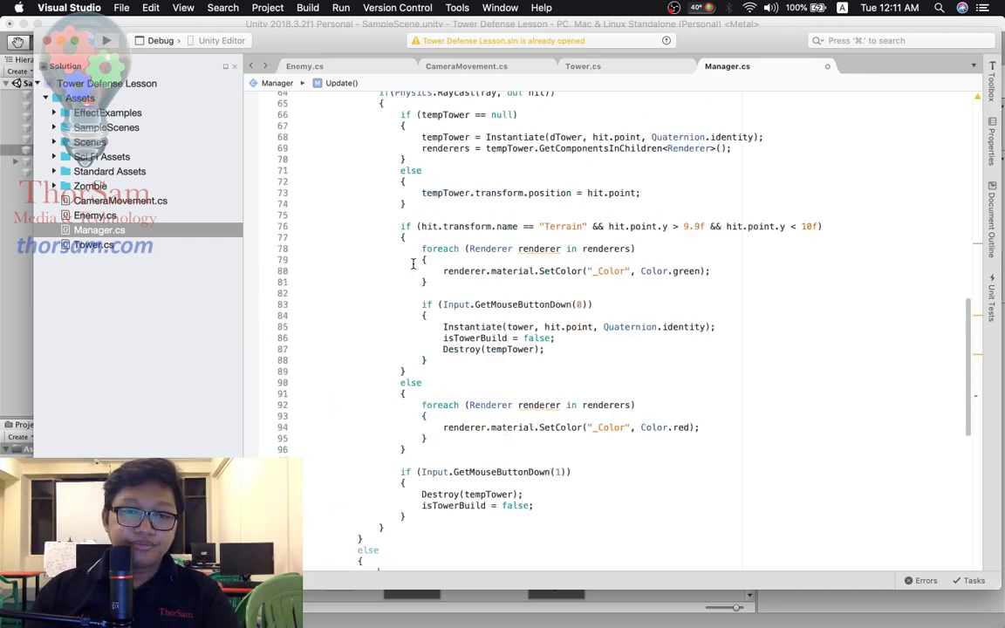
scroll(413, 264, "up", 5)
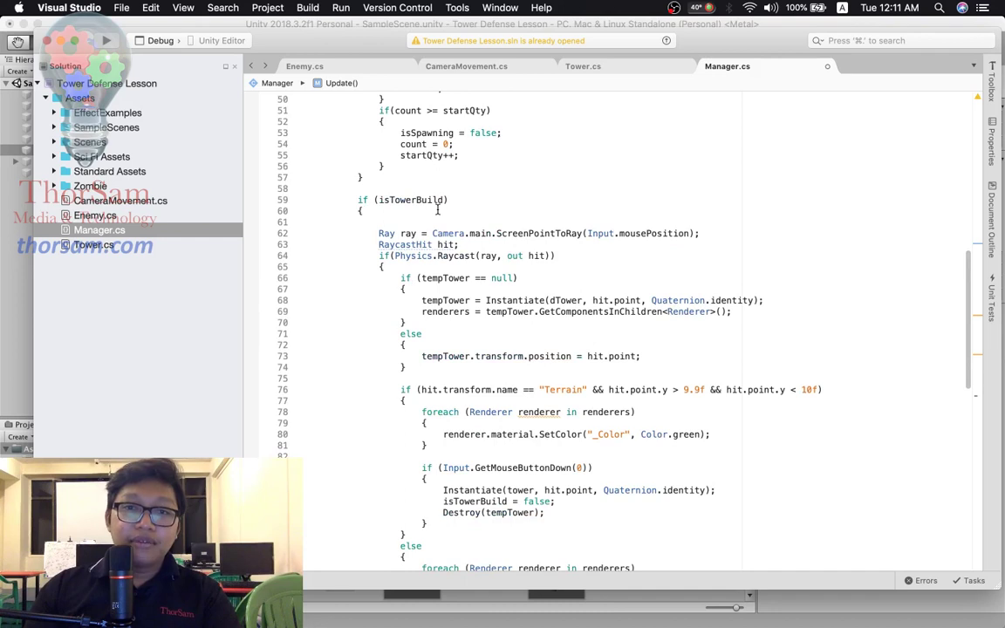
scroll(458, 246, "down", 10)
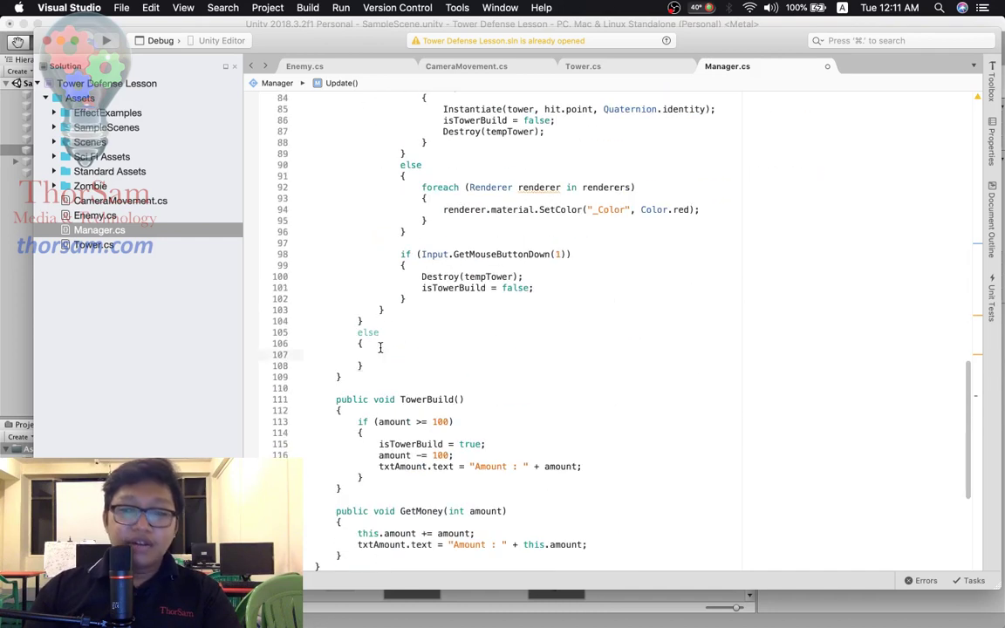
scroll(383, 347, "up", 10)
scroll(486, 300, "down", 8)
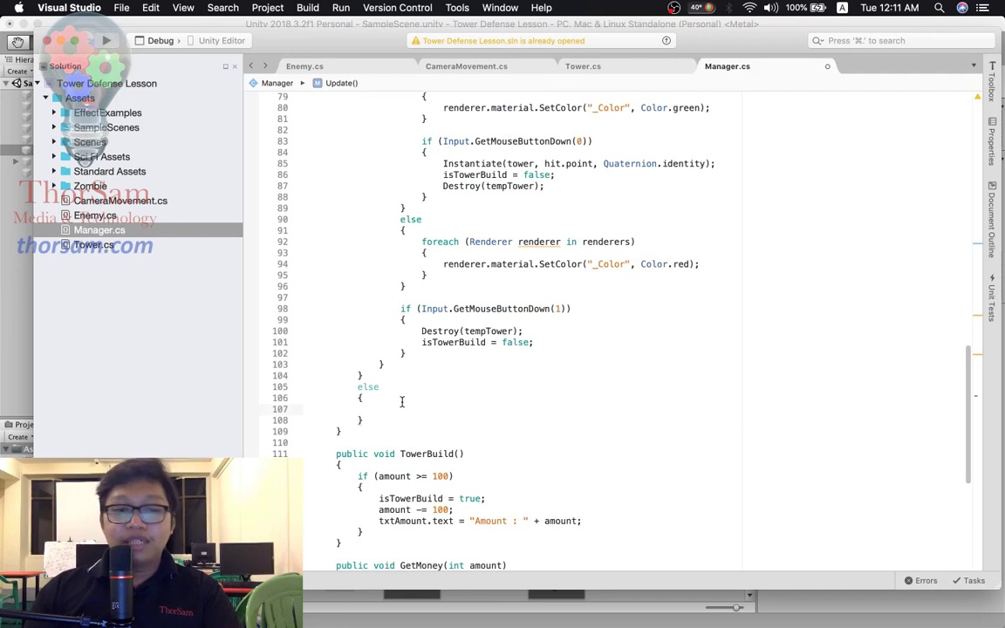
scroll(425, 392, "up", 6)
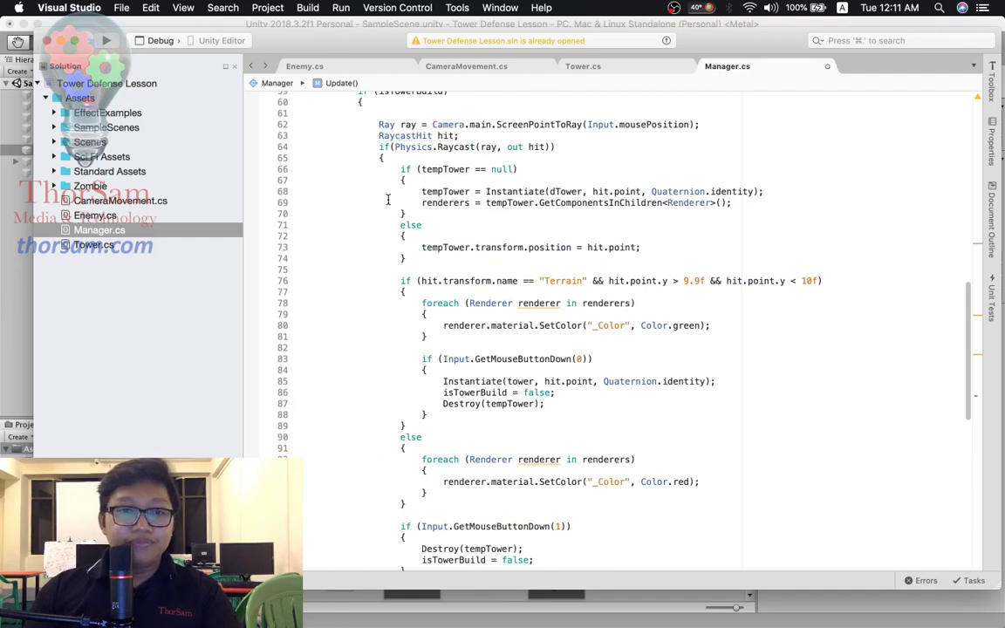
scroll(479, 190, "up", 2)
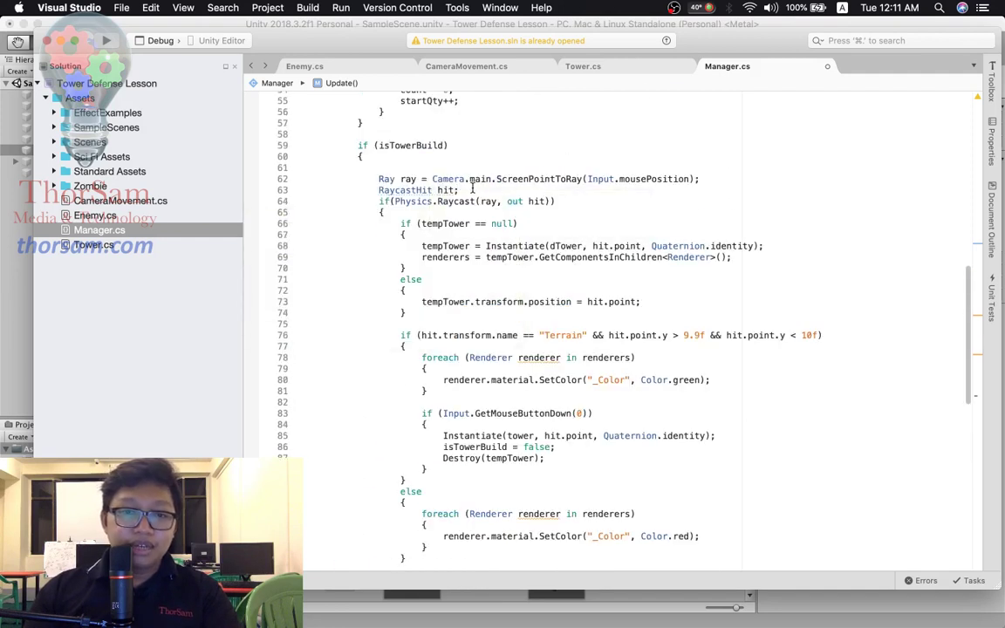
left_click_drag(396, 212, 379, 182)
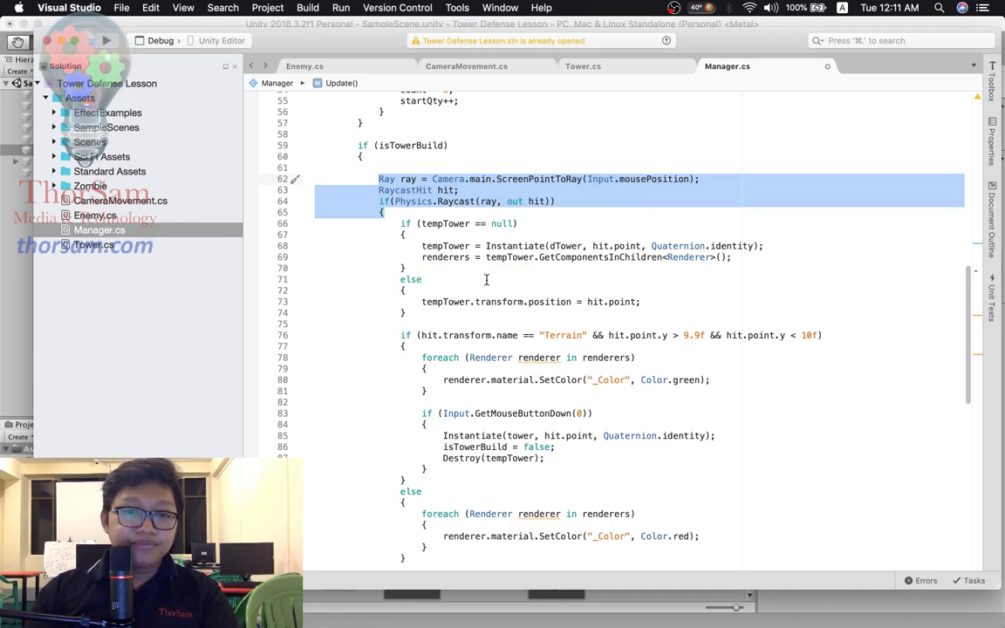
- Paste the copied Physics.Raycast mouse-ray check into Update's empty else block, leaving a blank hit body
scroll(478, 299, "down", 5)
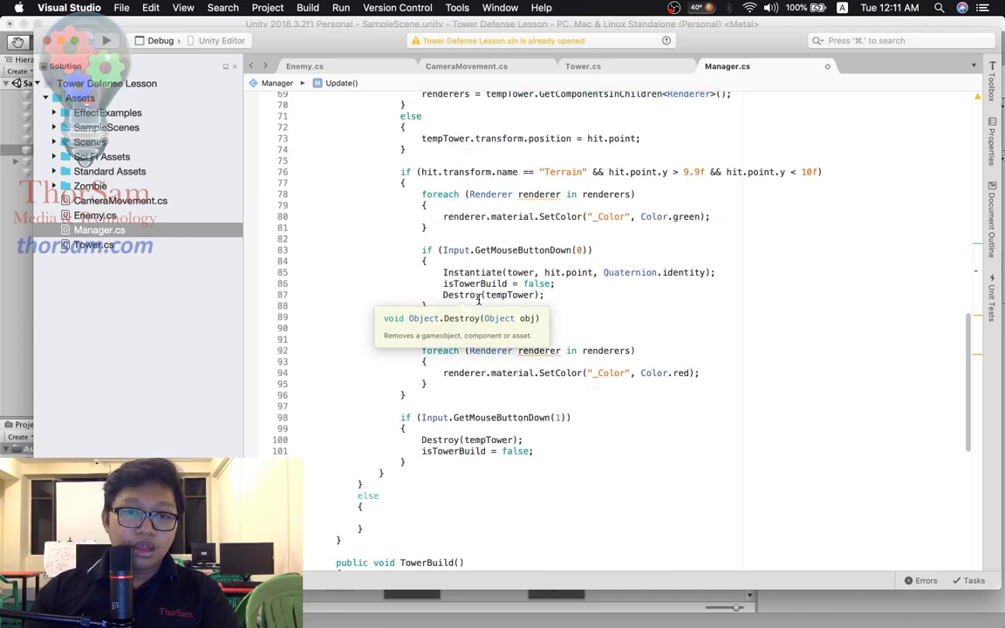
scroll(477, 299, "up", 2)
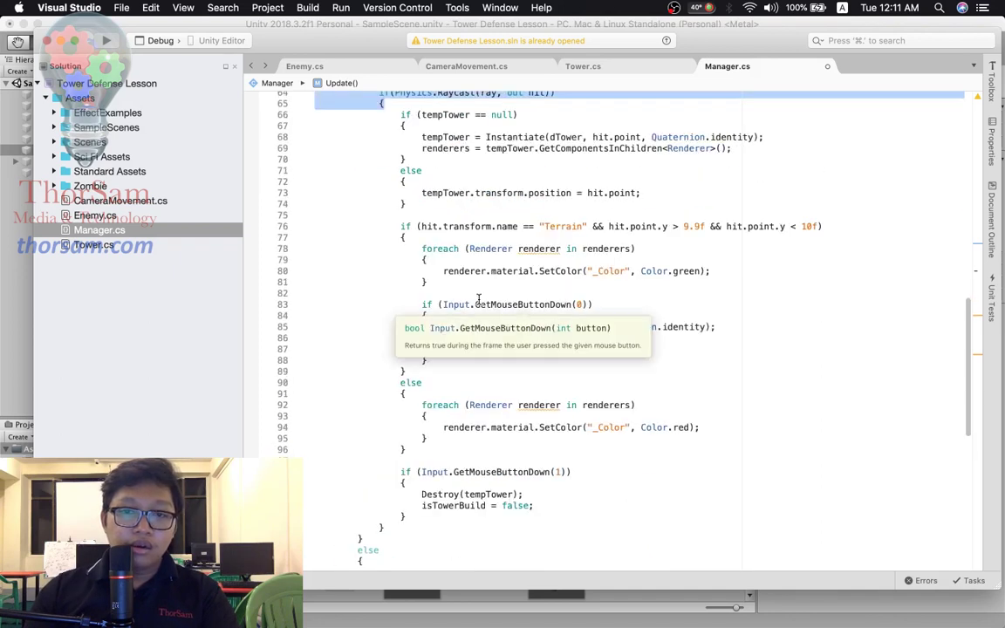
scroll(478, 299, "down", 5)
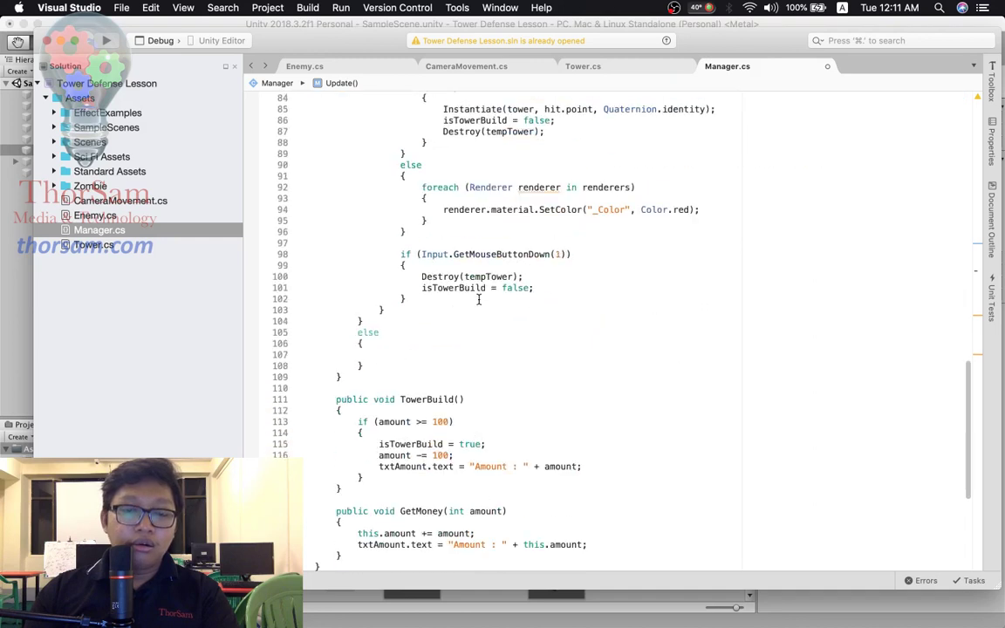
scroll(478, 299, "down", 3)
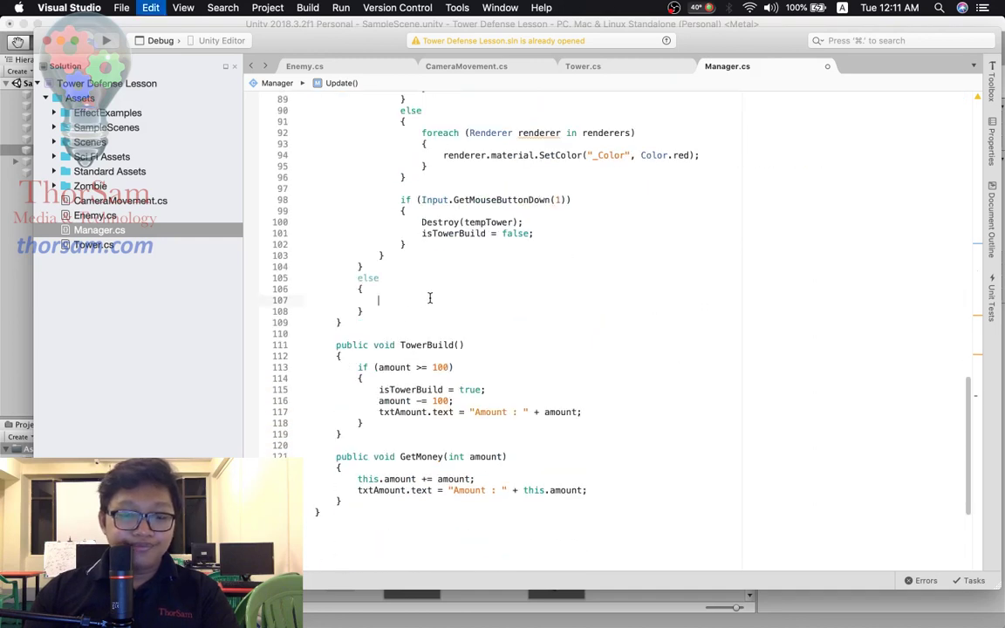
type("Ray ray = Camera.main.ScreenPointToRay(Input.mousePosition); RaycastHit hit; if (Physics.Raycast(ray, out hit)) {")
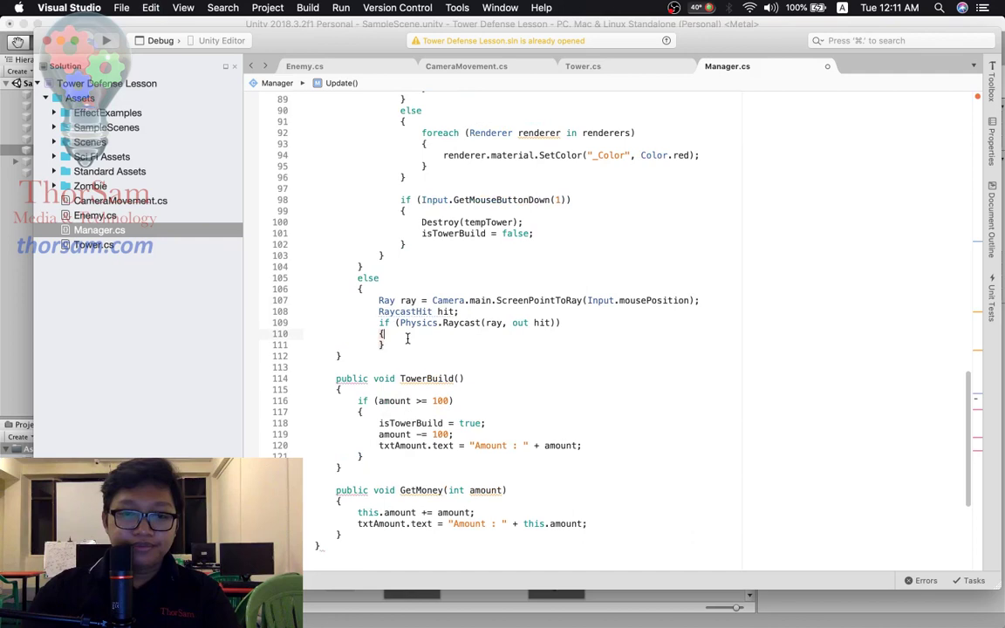
key("Return")
scroll(465, 297, "down", 5)
scroll(360, 178, "up", 2)
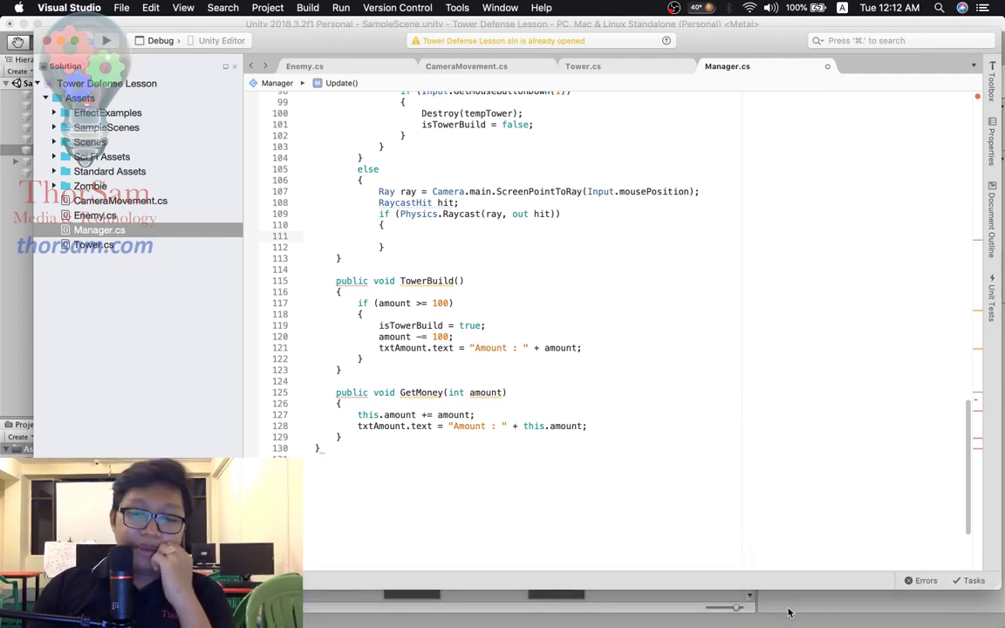
left_click(788, 604)
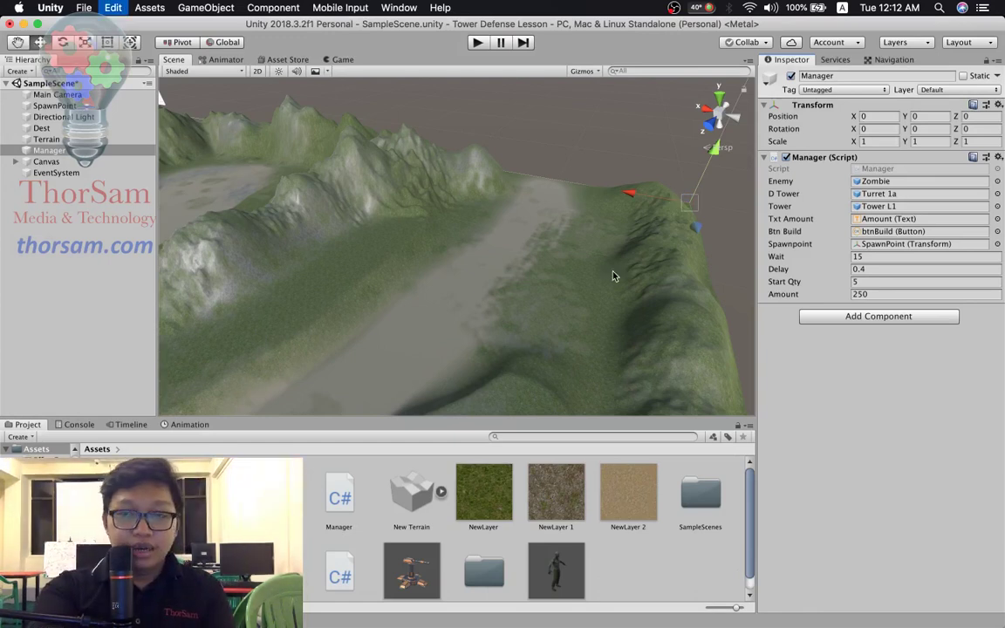
- Open the Tower L1 prefab from the Project assets for prefab editing
left_click(411, 571)
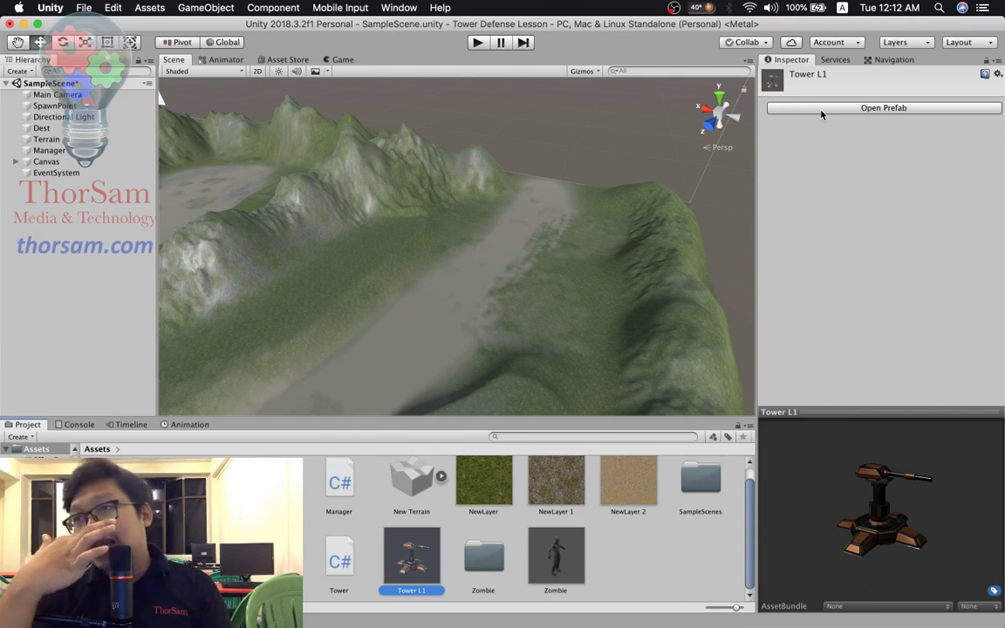
left_click(911, 110)
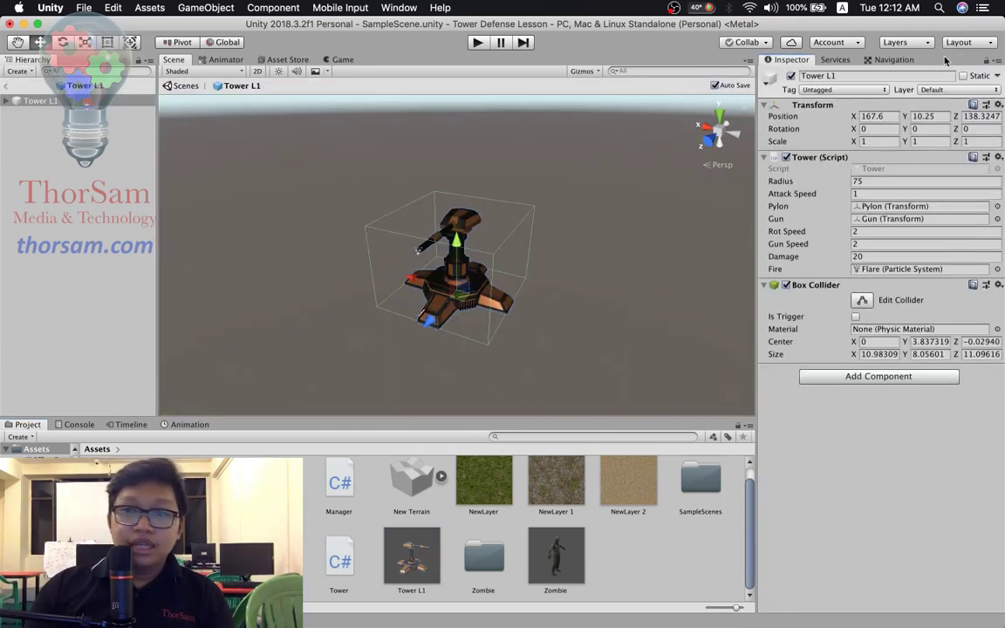
- Create a new project tag named Tower in the tag settings
left_click(872, 91)
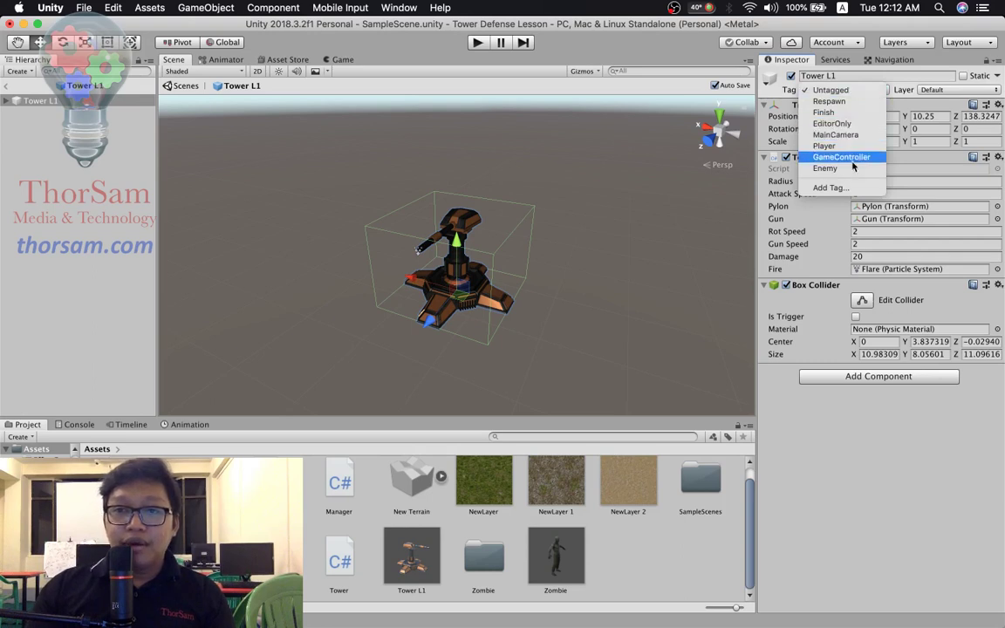
left_click(850, 189)
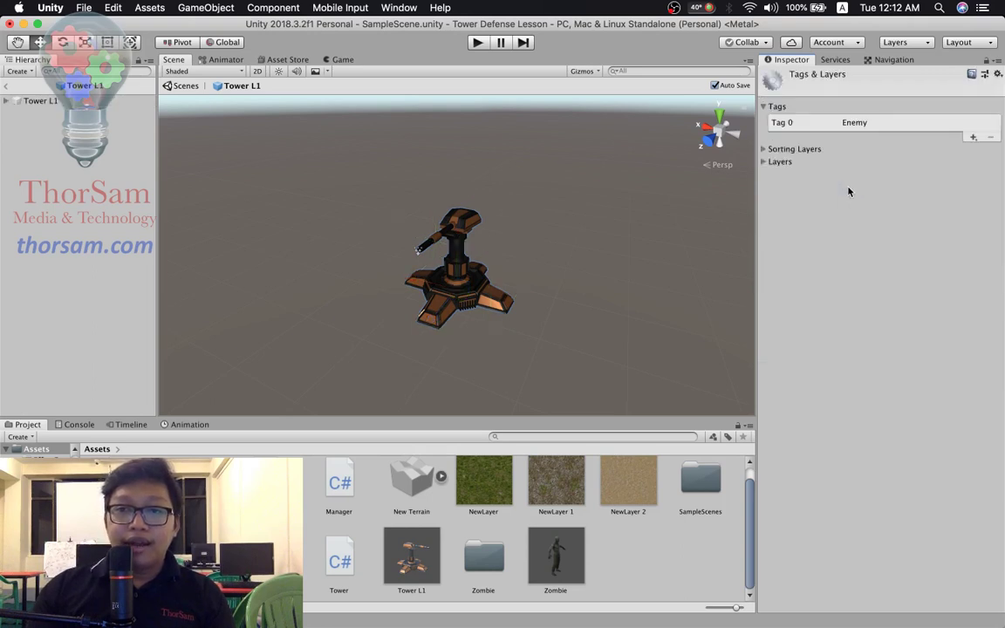
left_click(972, 139)
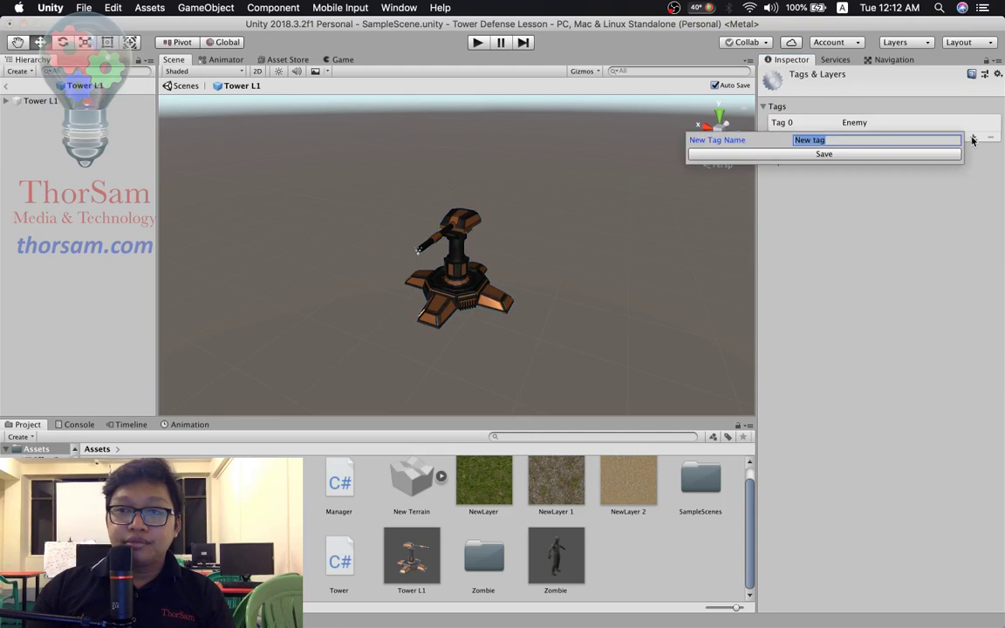
type("T")
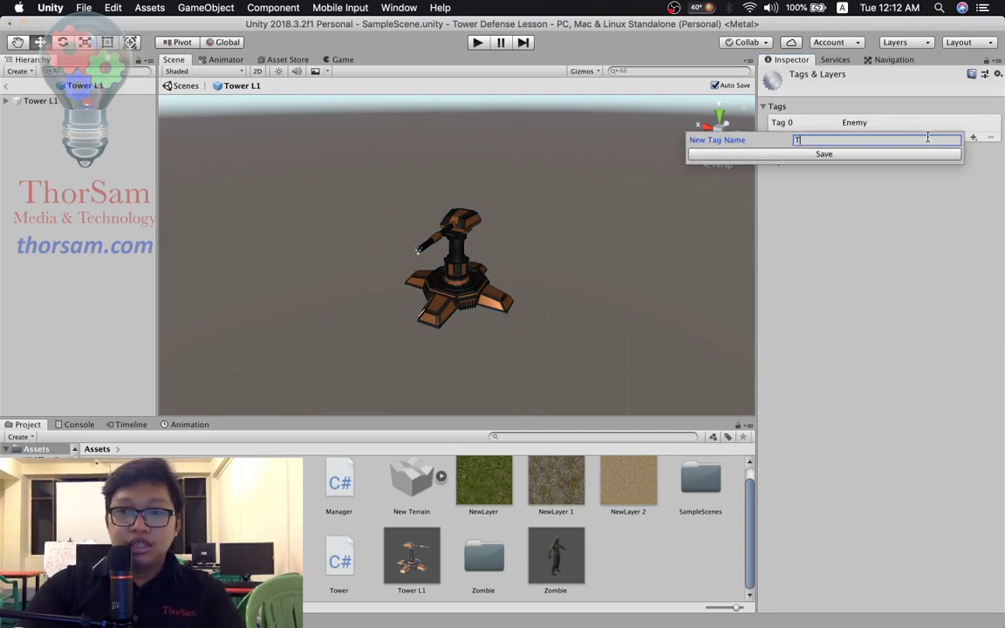
type("ower")
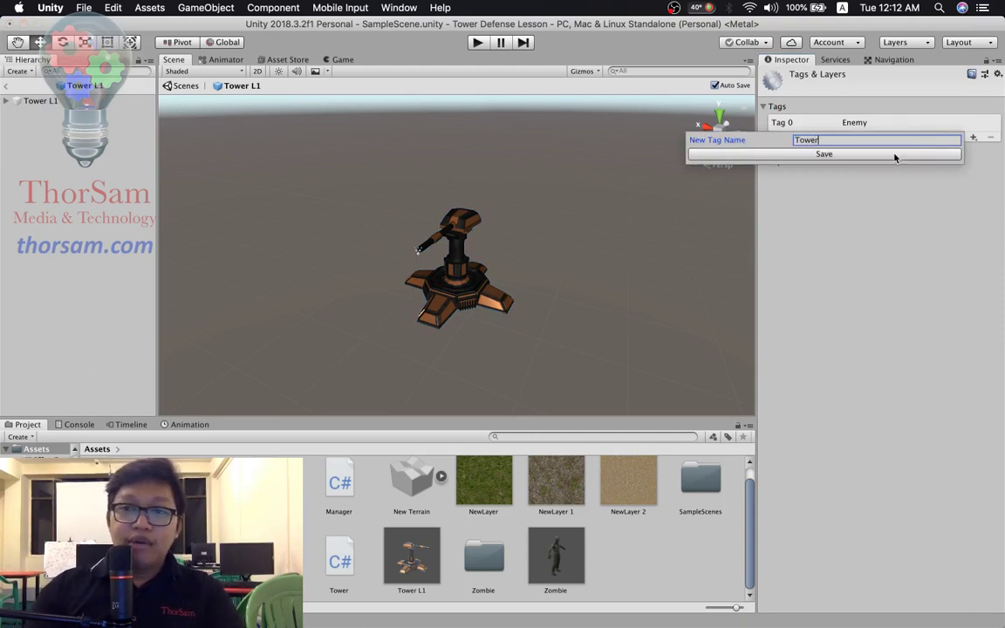
left_click(894, 155)
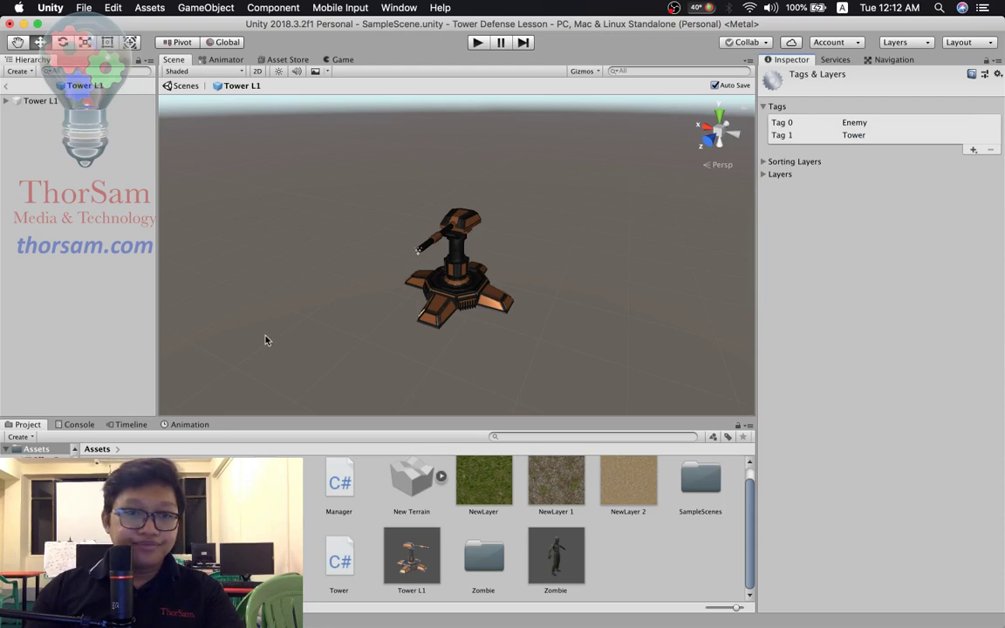
- Set the Tower L1 root object's Tag to Tower
left_click(39, 101)
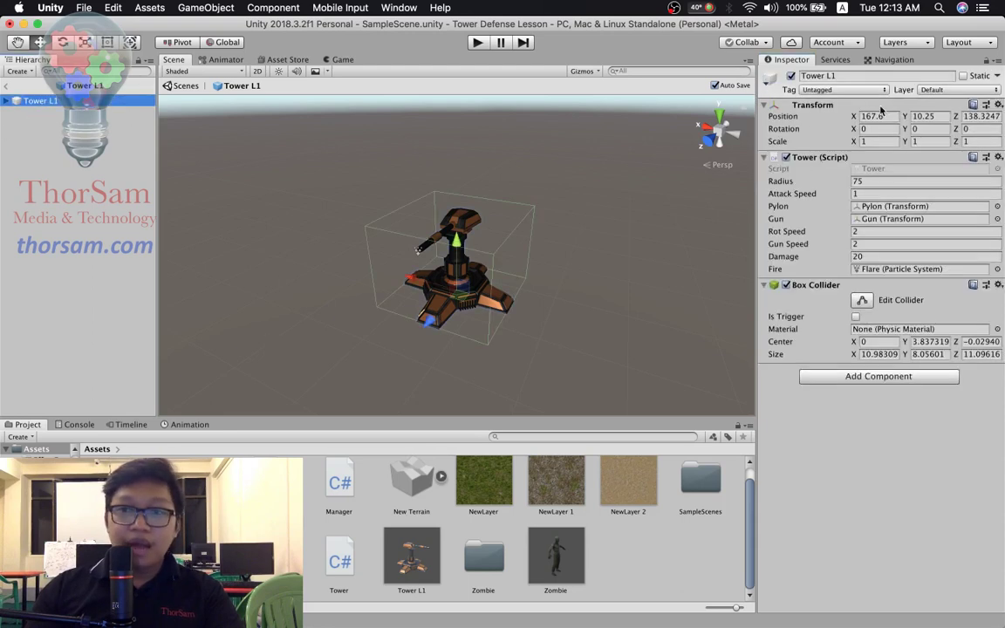
left_click(874, 91)
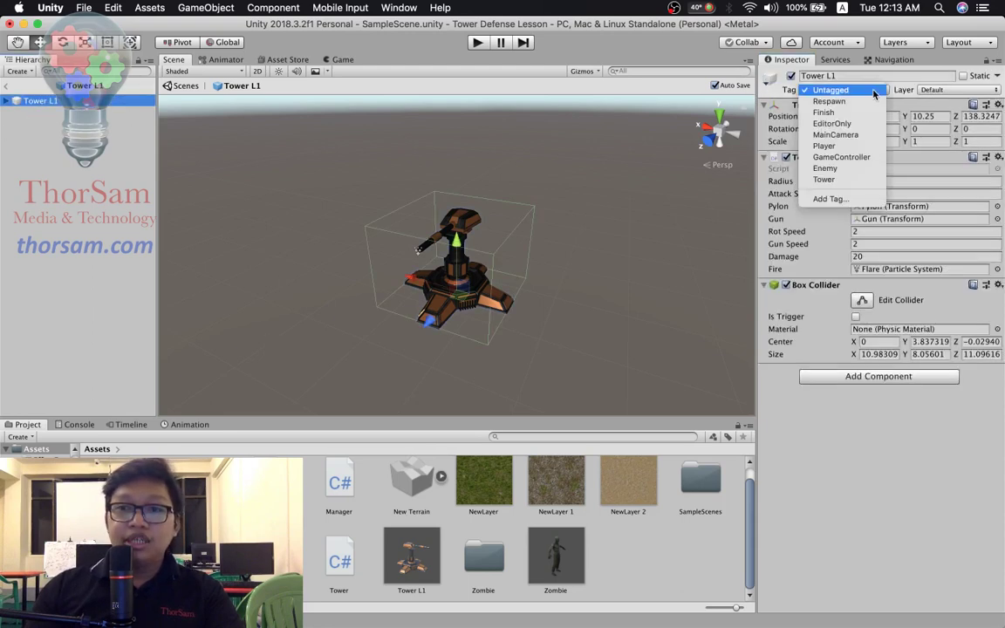
left_click(842, 179)
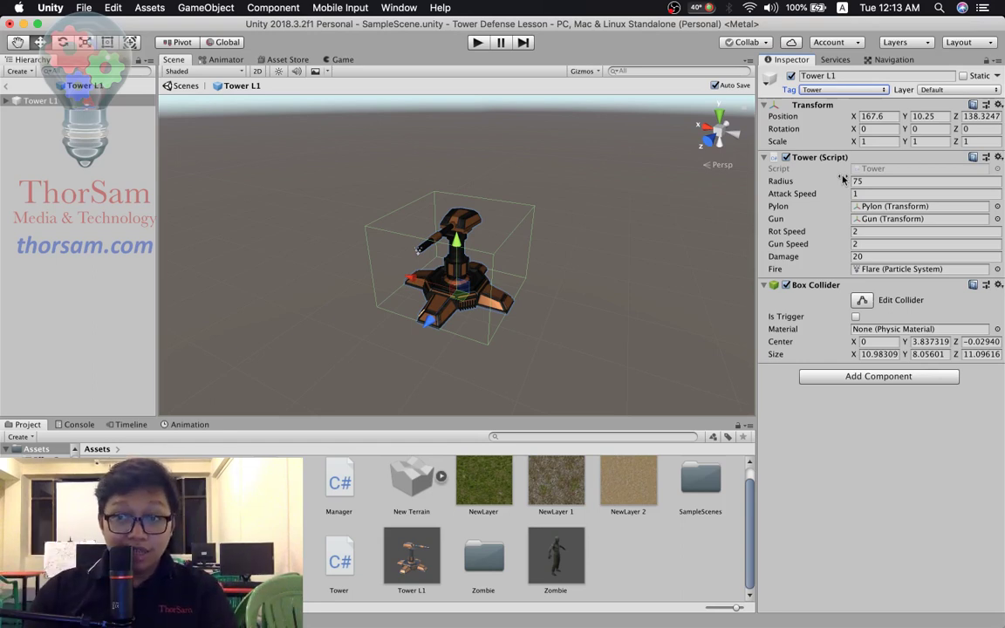
- Exit prefab editing and open the Manager object's script in the code editor
left_click(168, 86)
left_click(49, 151)
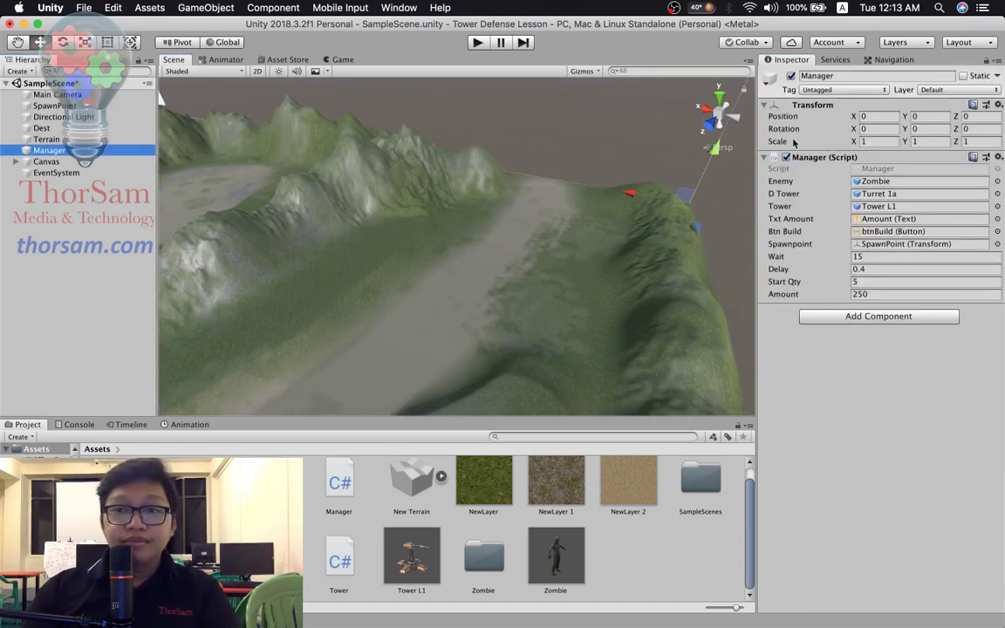
double_click(889, 170)
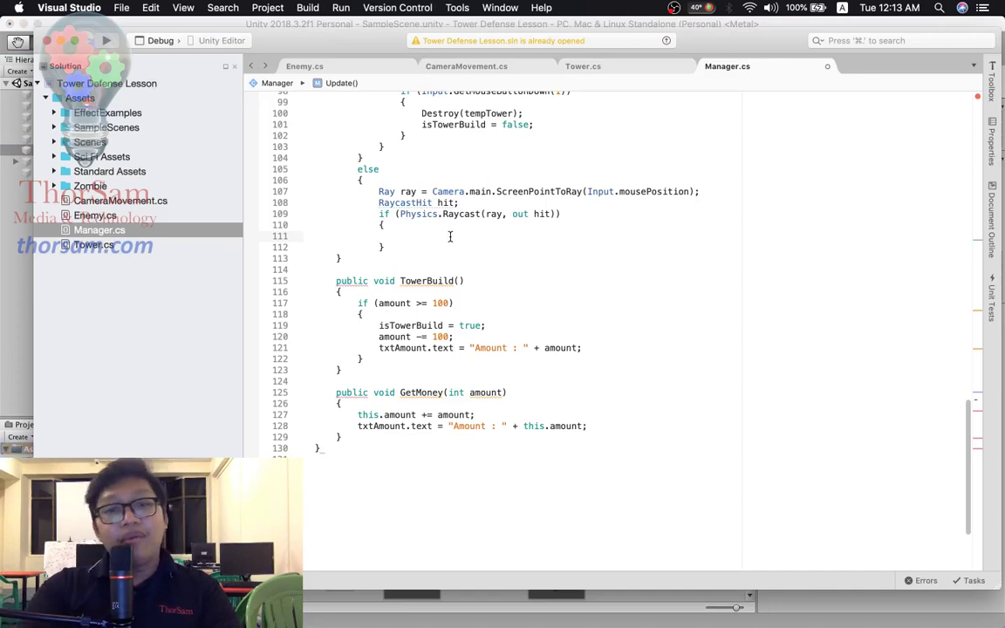
- Inside the hit block, add a Tower tag check that calls print("You select tower");
type("if")
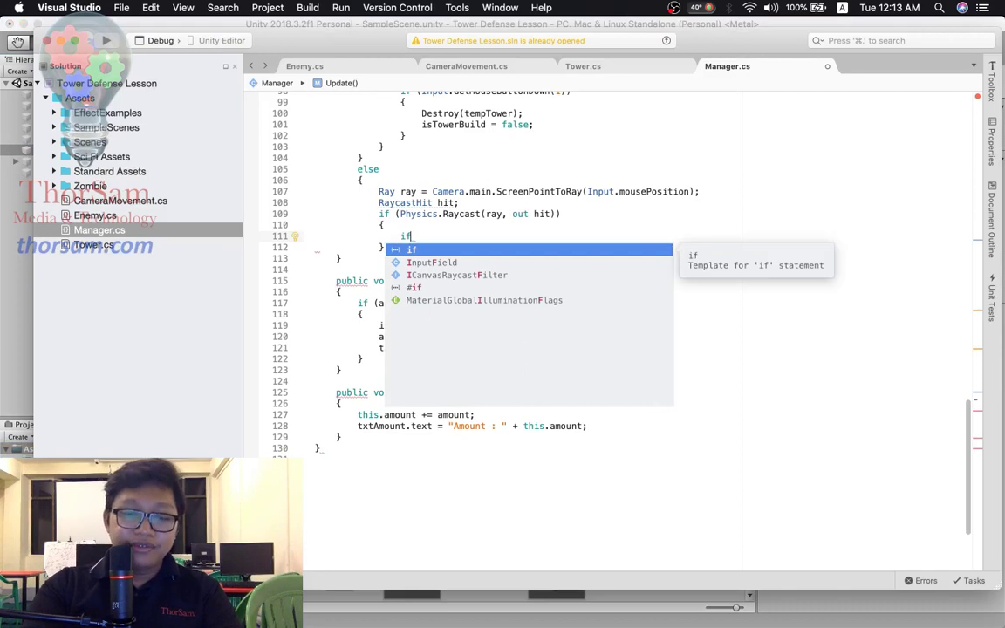
type("()")
type("hit")
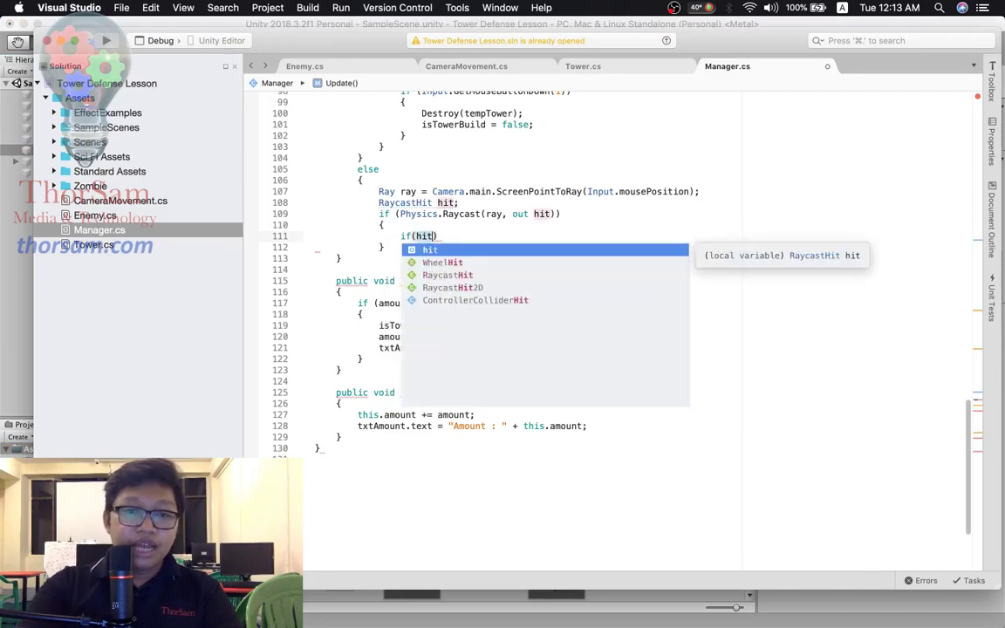
type(".t")
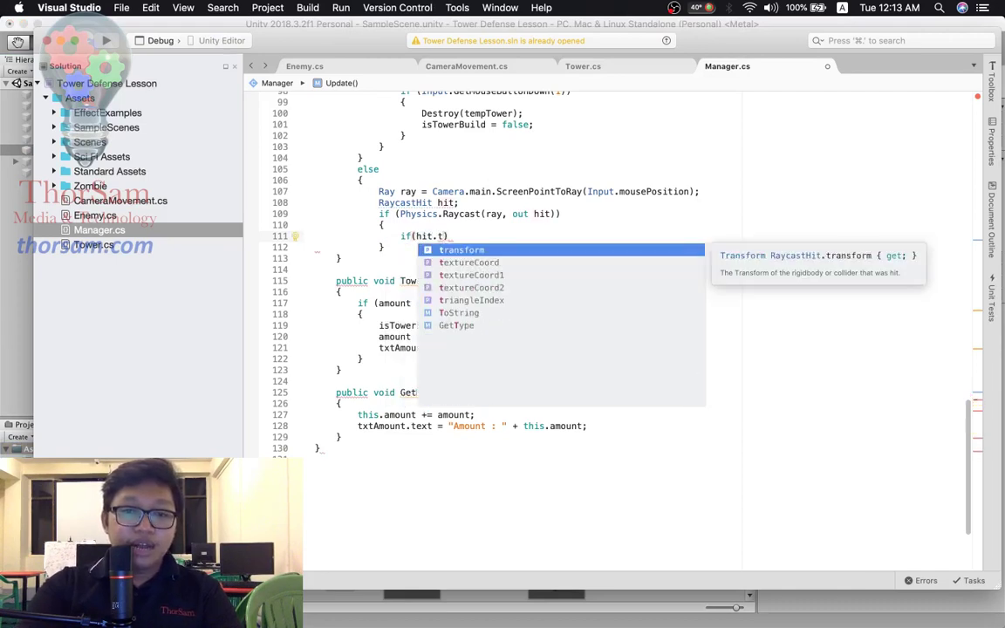
type(".t")
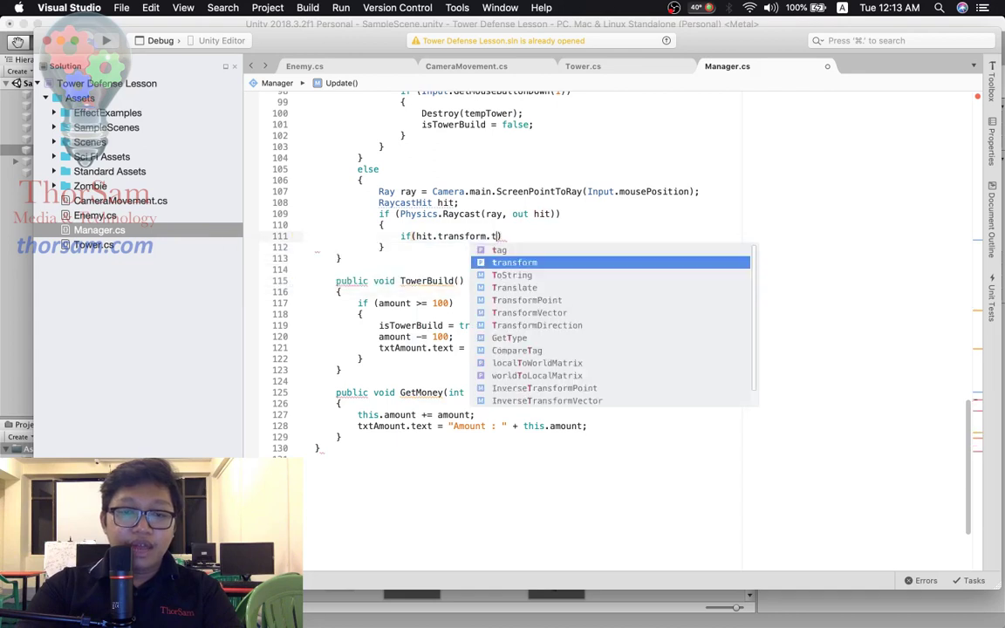
type("ag == ")
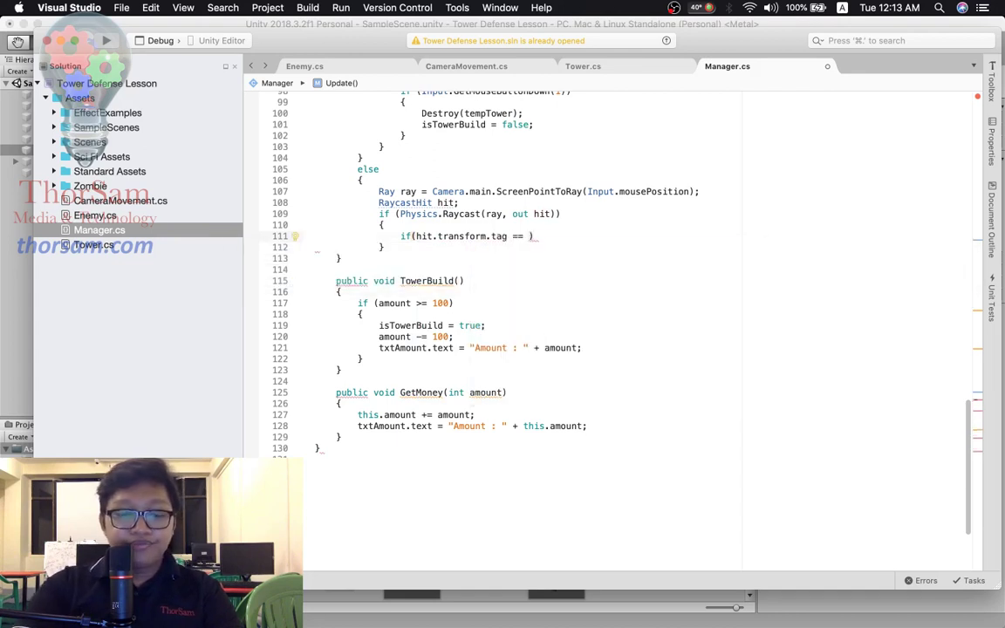
type("\"Tower")
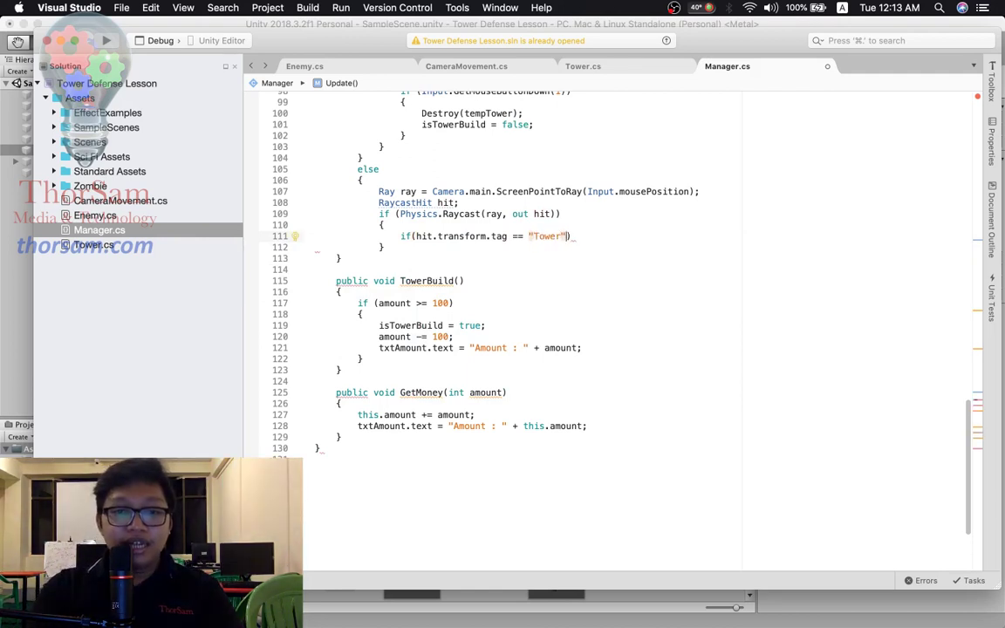
type(") {")
key("Return")
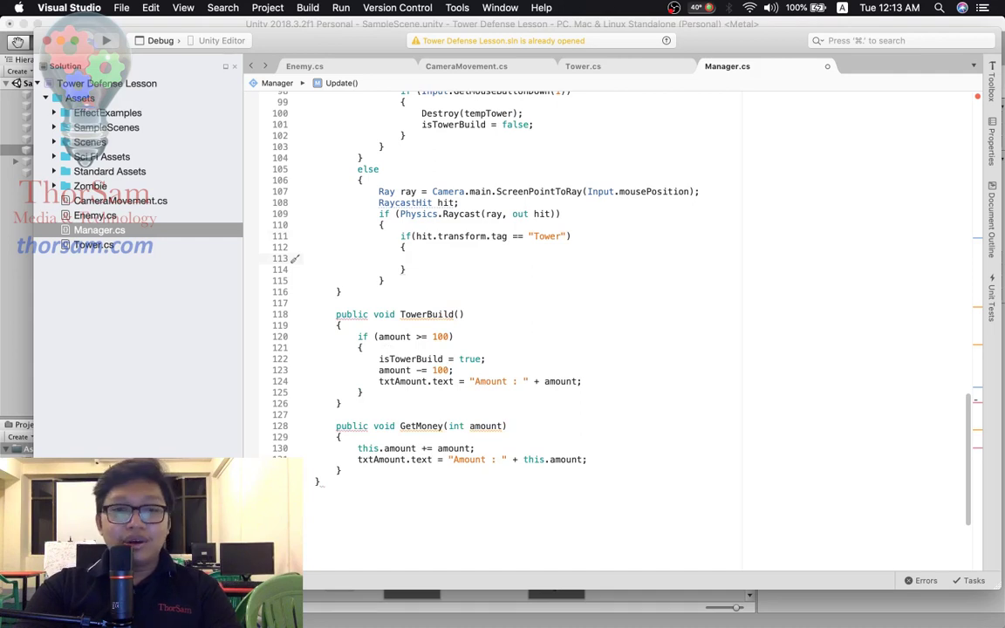
type("D")
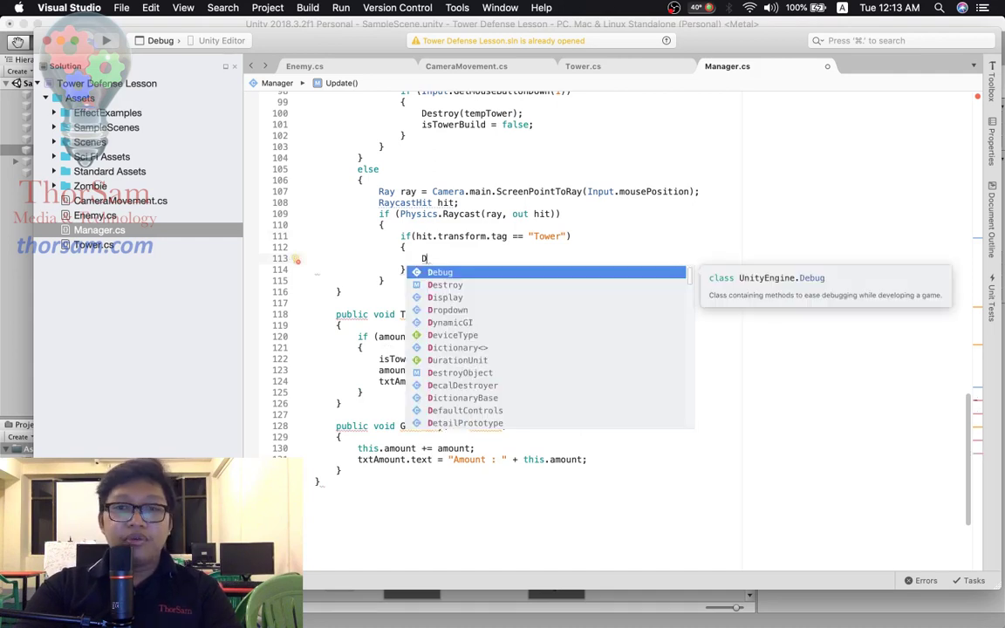
key("BackSpace")
type("pr")
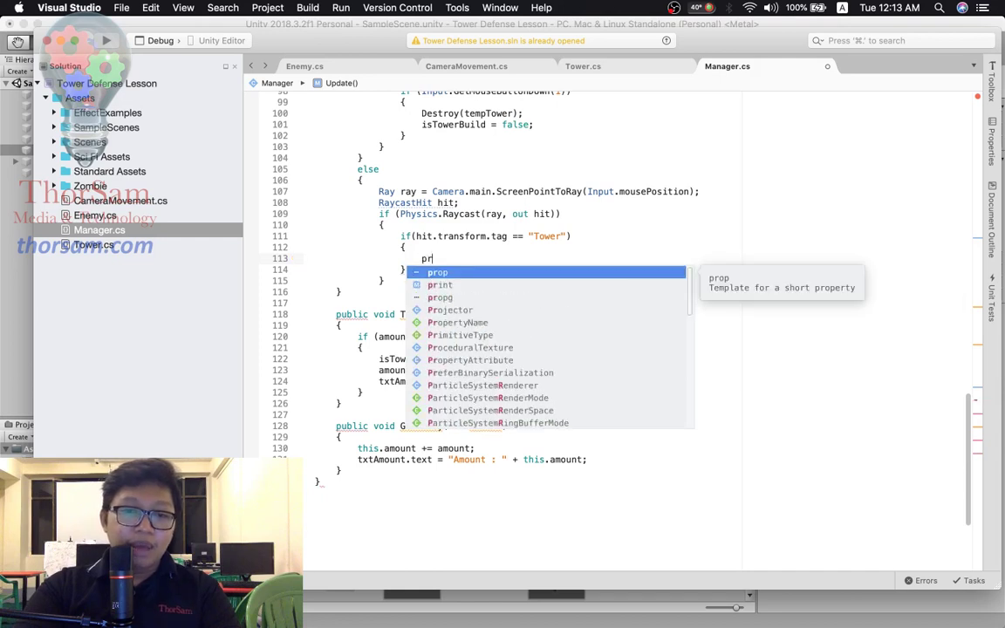
type("i")
key("Return")
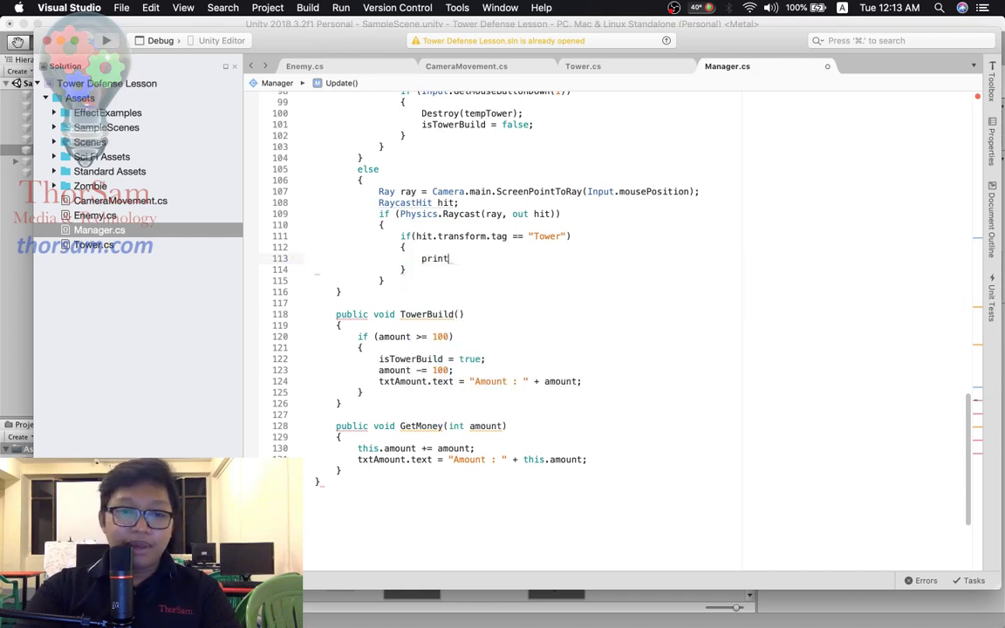
type("(")
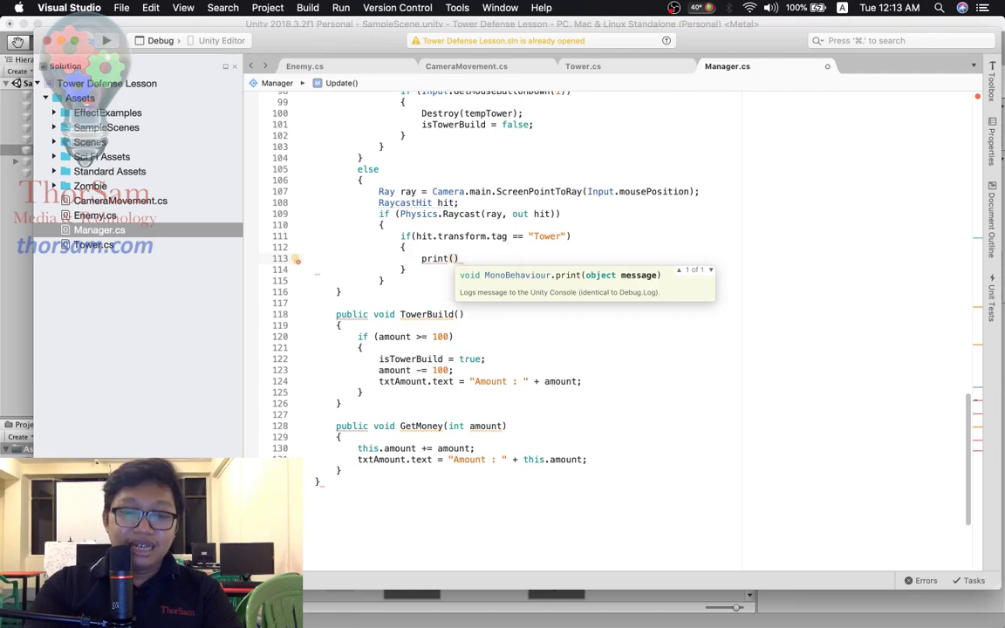
type("\"")
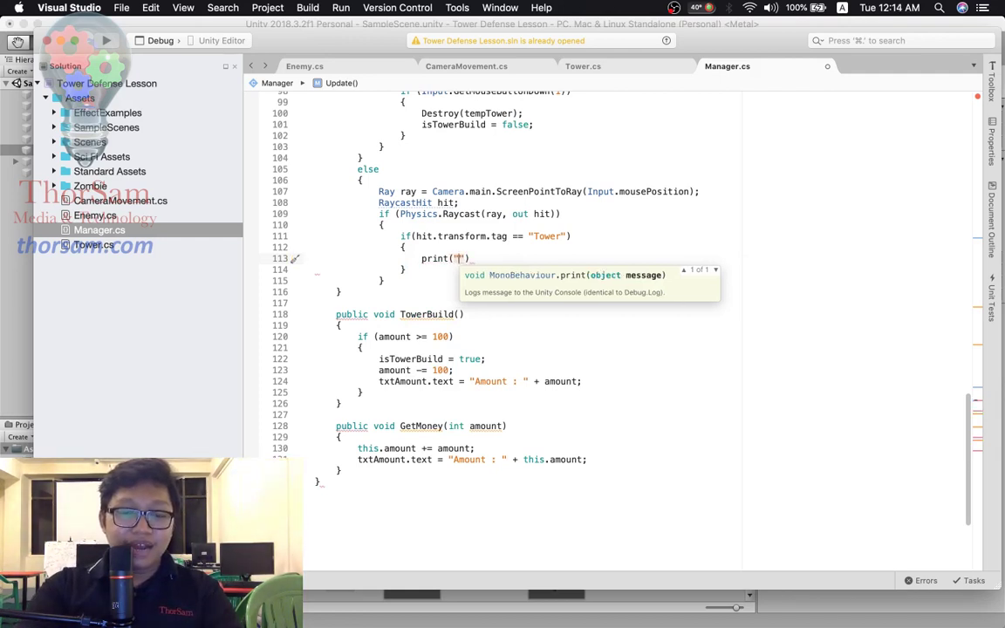
type("You ")
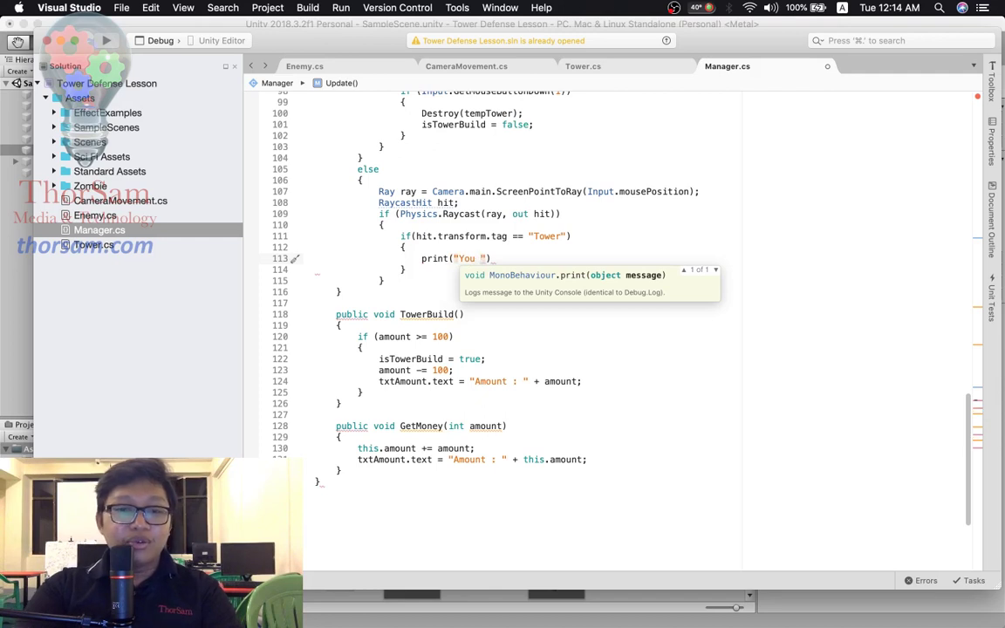
type("select")
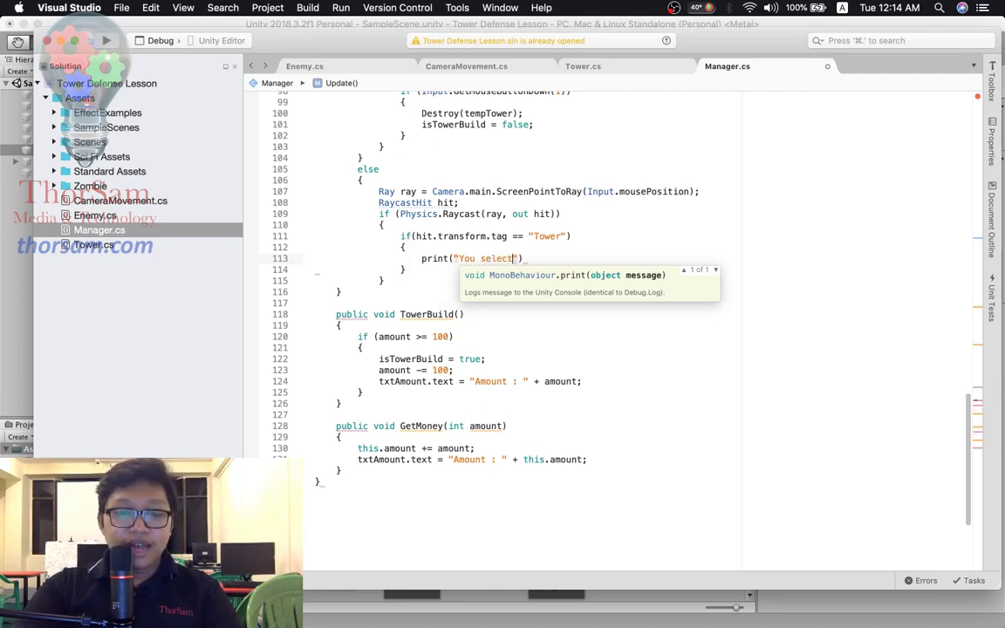
type("ower")
key("End")
type(";")
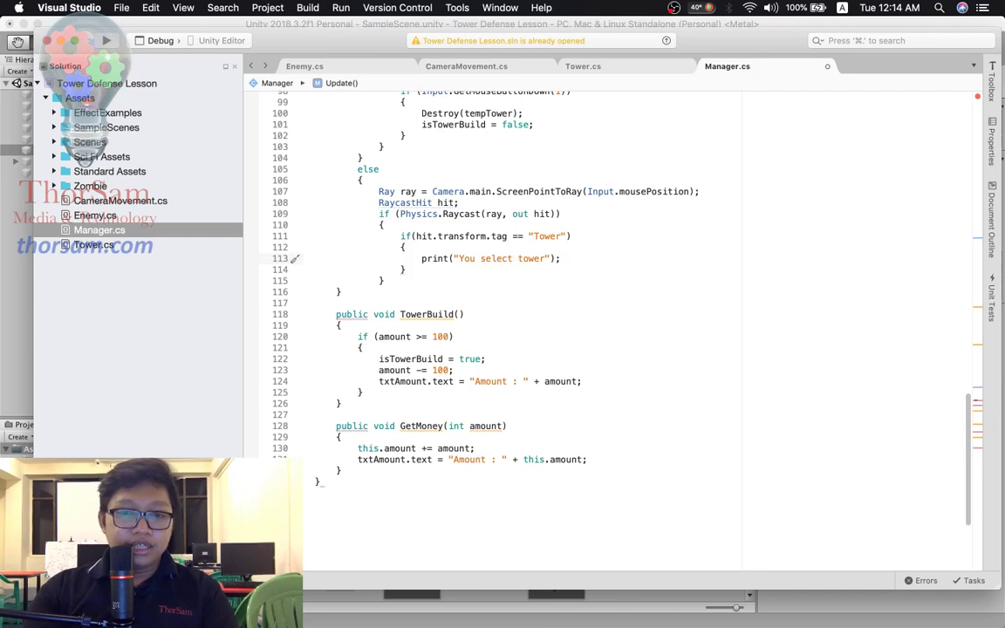
- Save Manager.cs and return to the Unity editor
key("super+s")
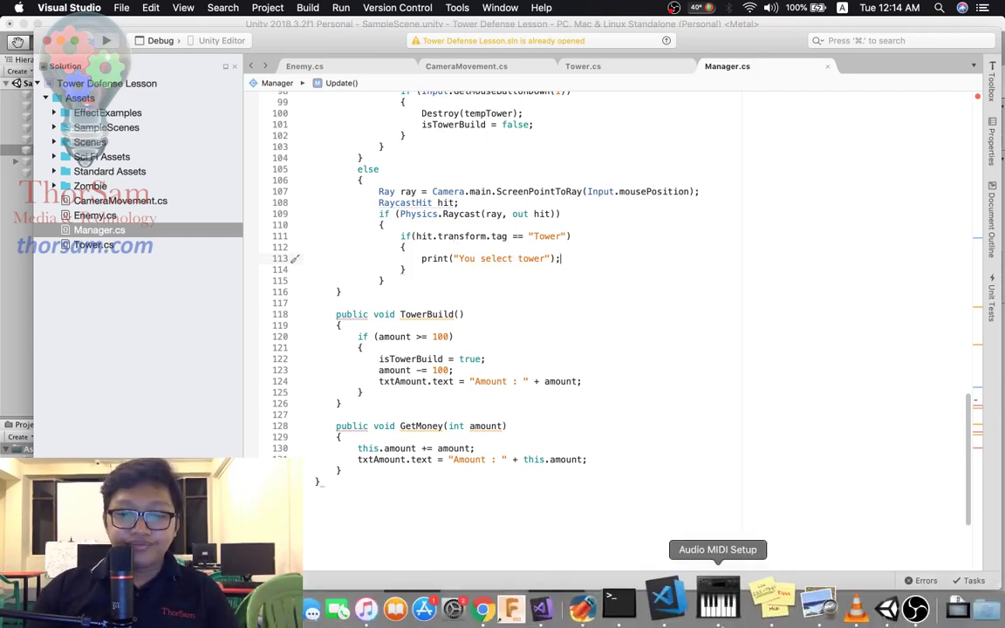
mouse_move(842, 600)
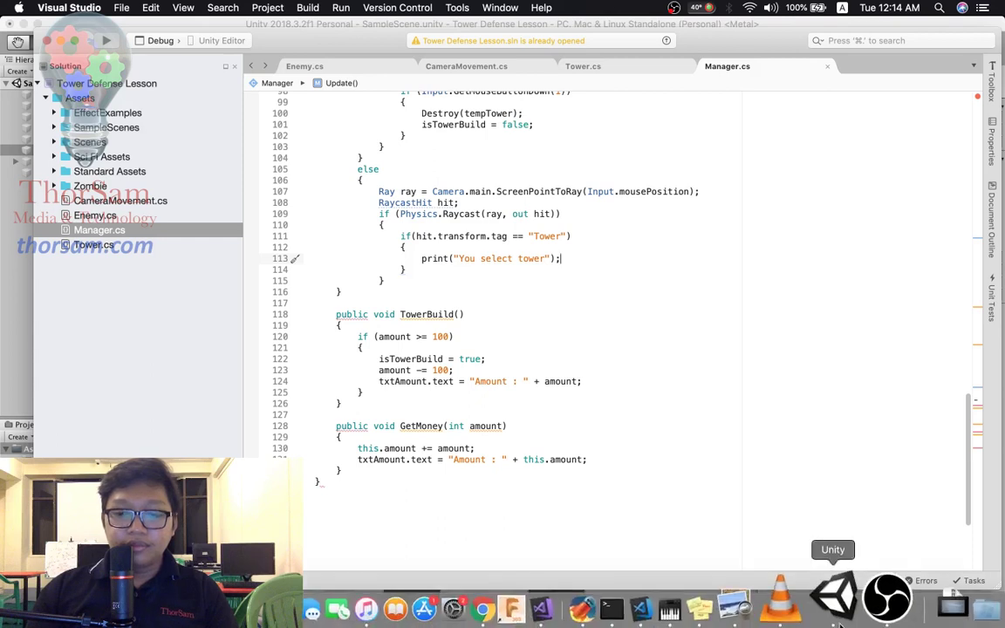
left_click(840, 598)
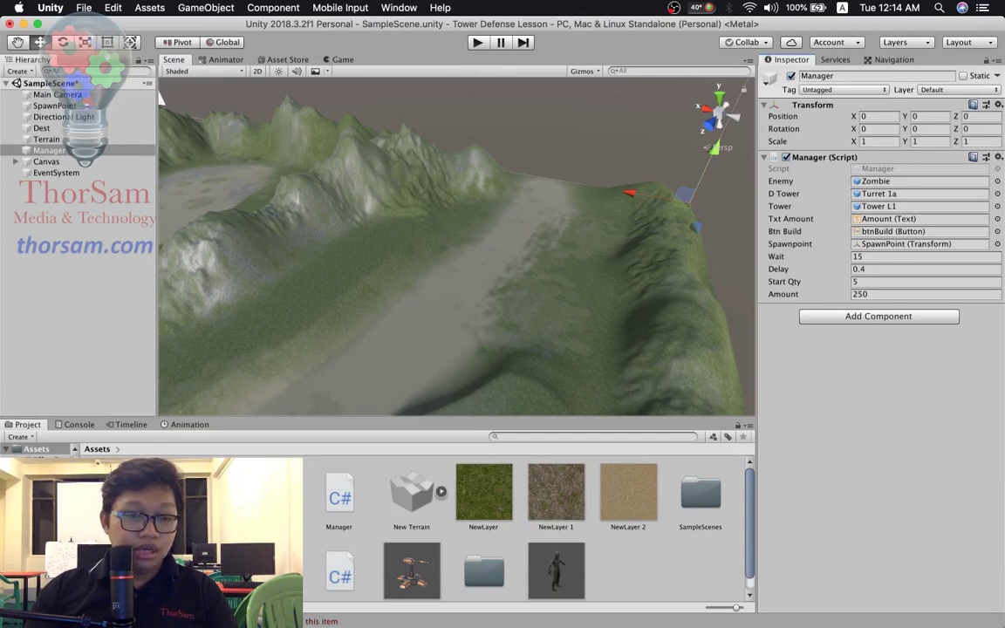
- Show the Console's CS0106 compile error and jump to its line in Manager.cs
key("super+shift+c")
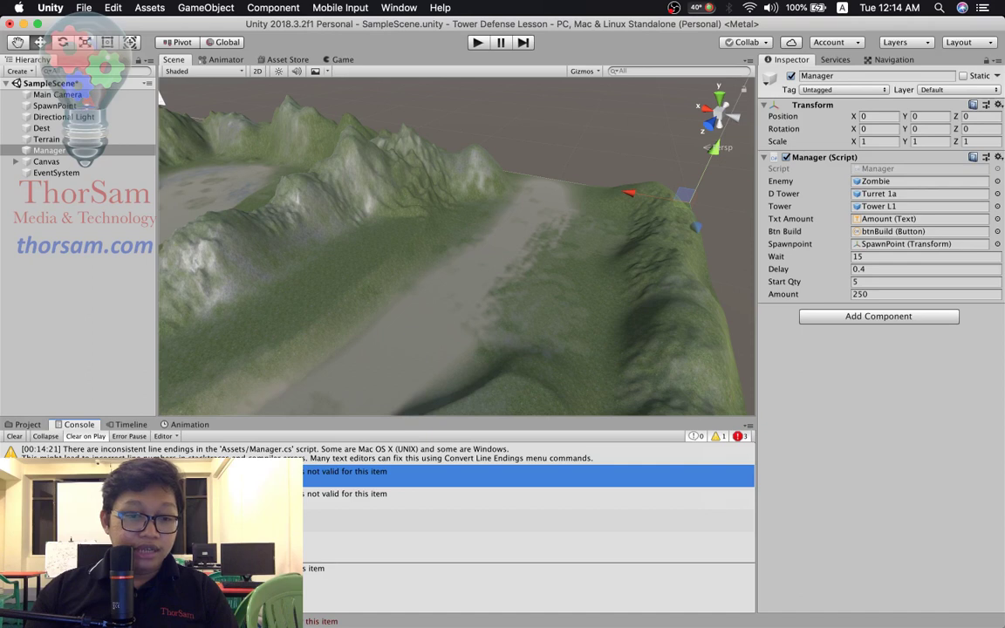
double_click(315, 477)
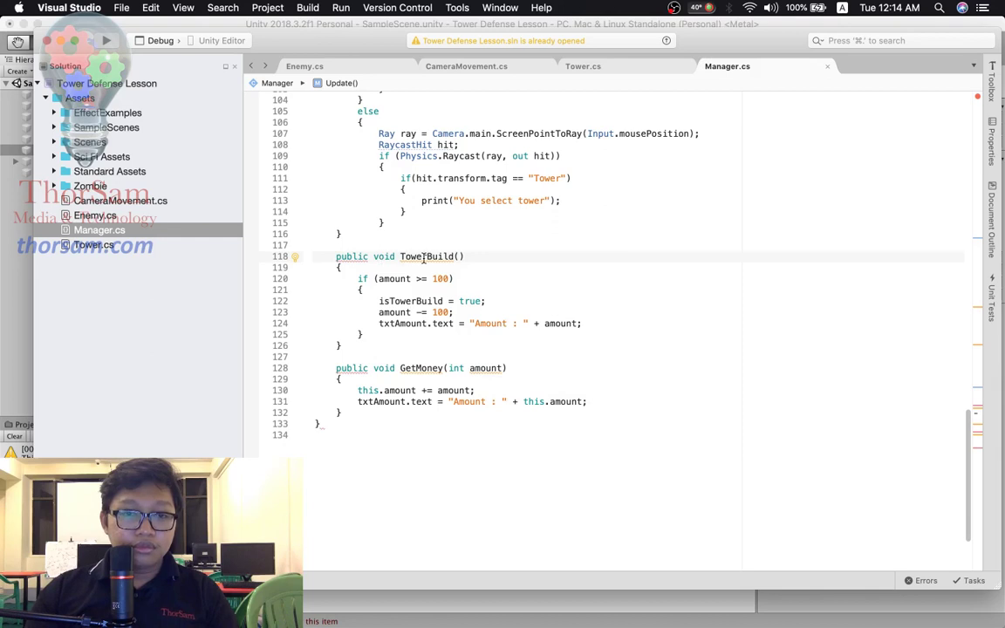
- Add a closing brace after line 115 to close the else block before TowerBuild()
scroll(424, 252, "down", 3)
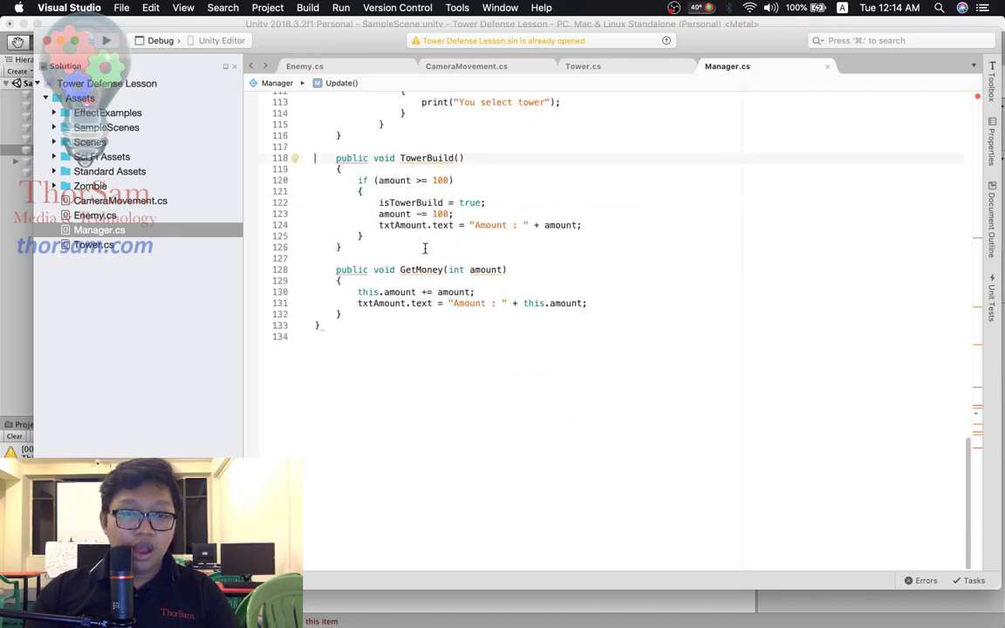
scroll(424, 249, "up", 5)
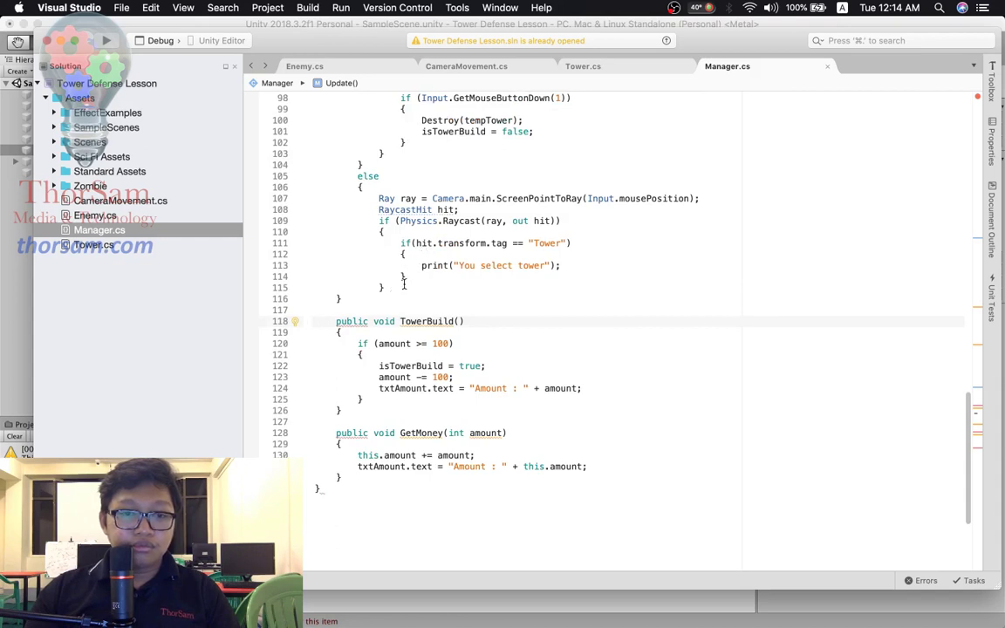
left_click(526, 248)
left_click(469, 232)
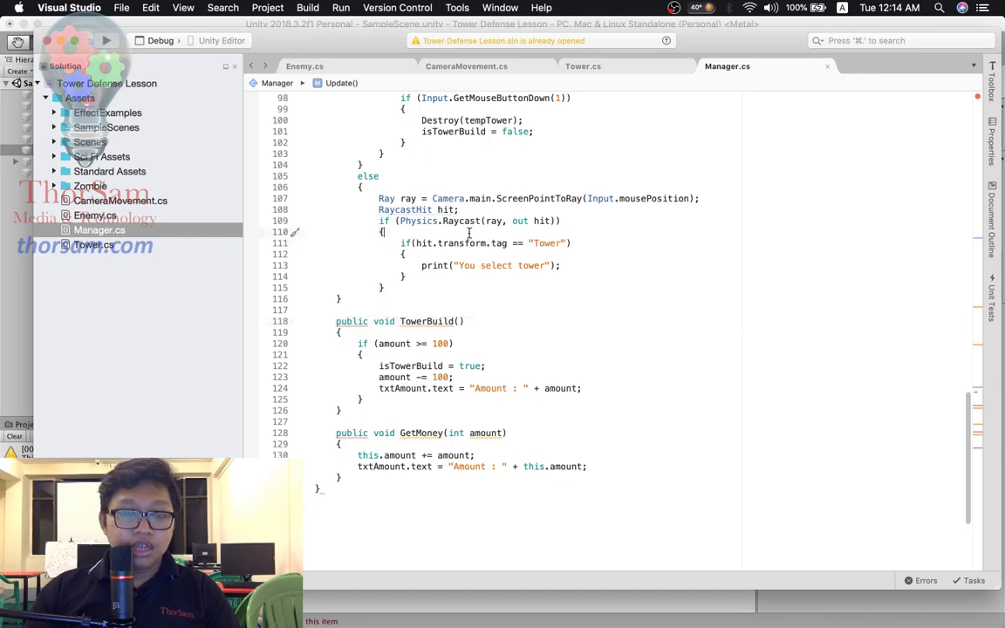
left_click(395, 284)
key("Return")
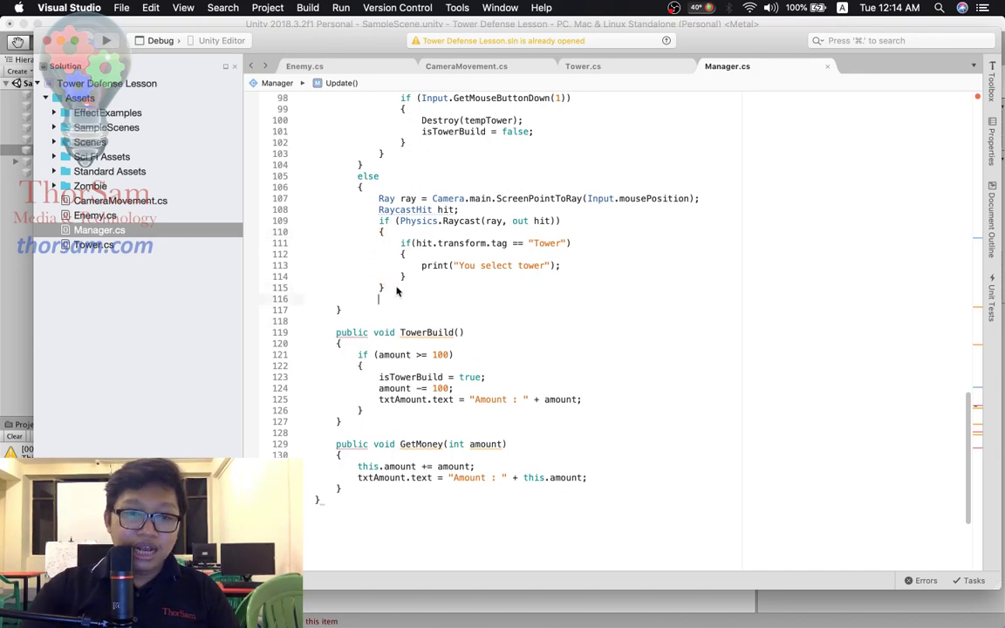
type("}")
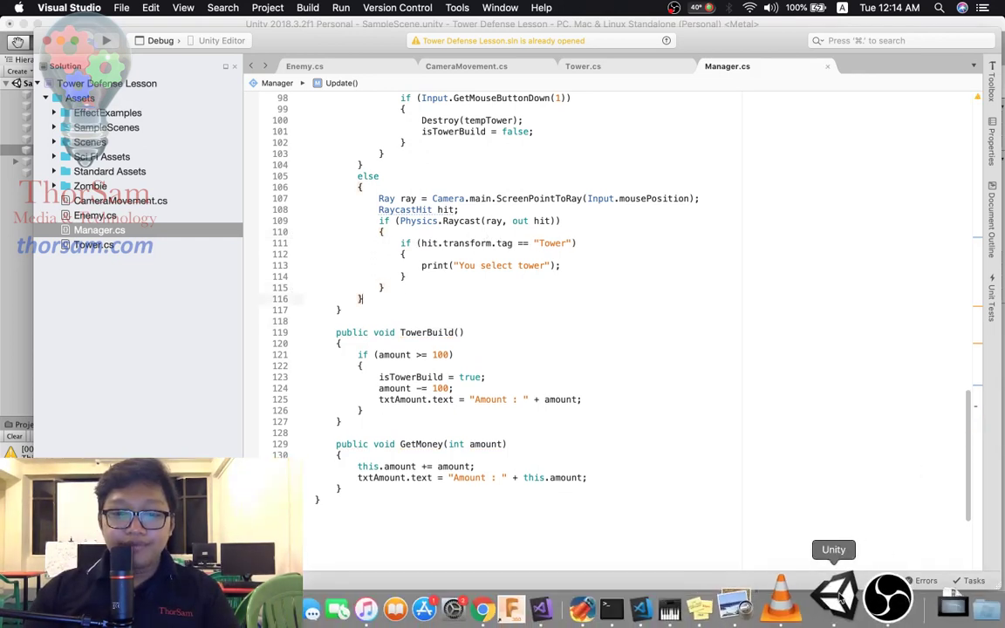
- Play-test by building two towers beside the road, confirming 'You select tower' logs, then stop
left_click(872, 610)
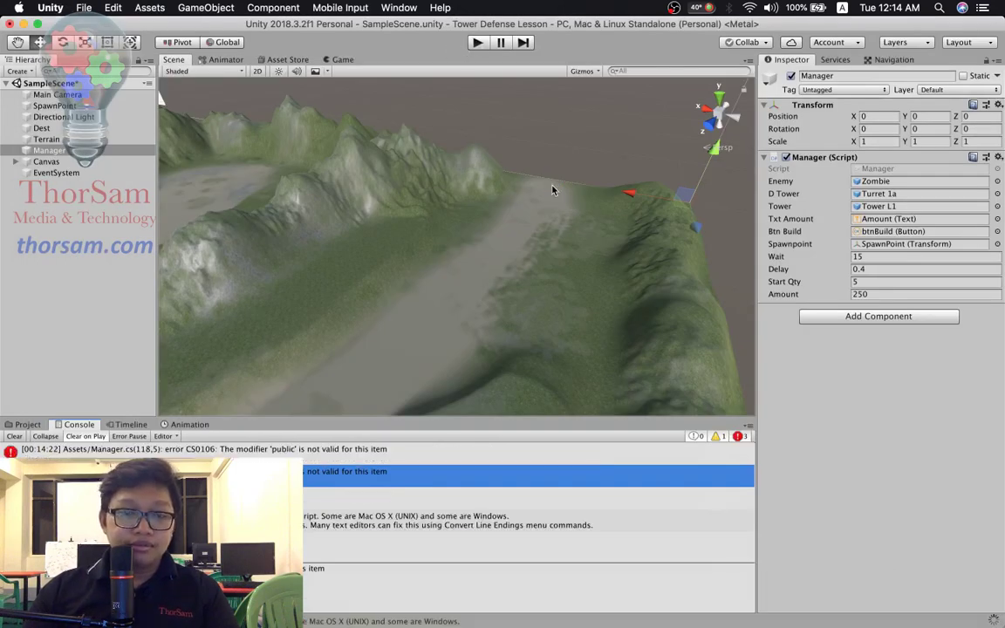
key("super+p")
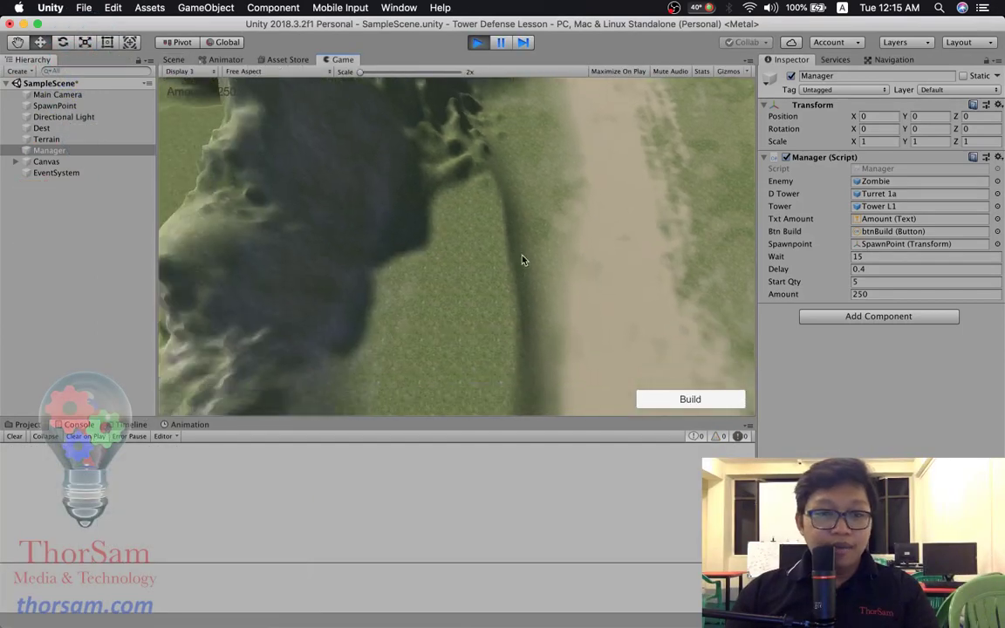
left_click(690, 399)
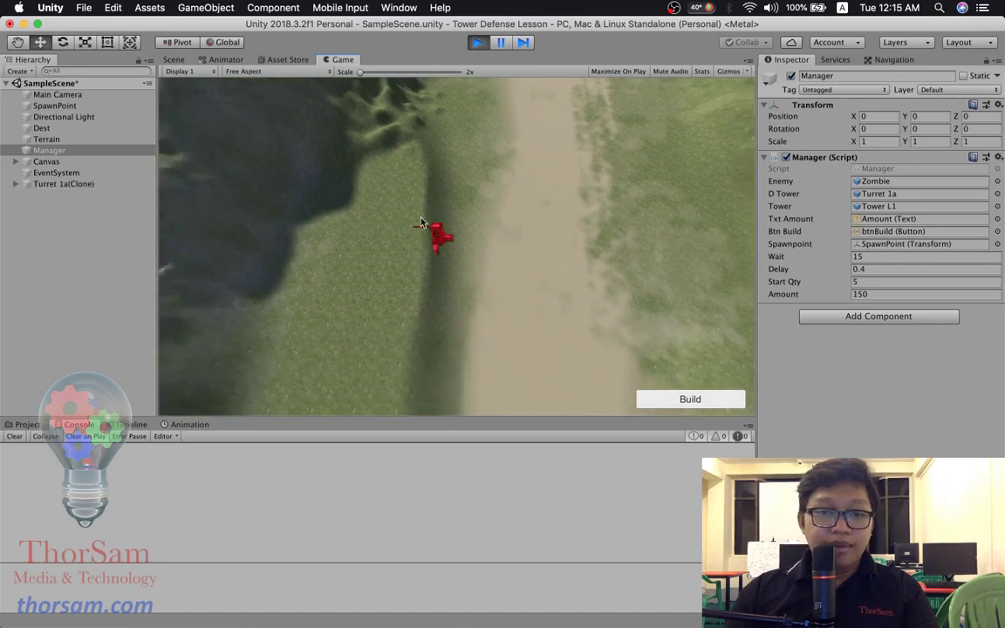
left_click(392, 211)
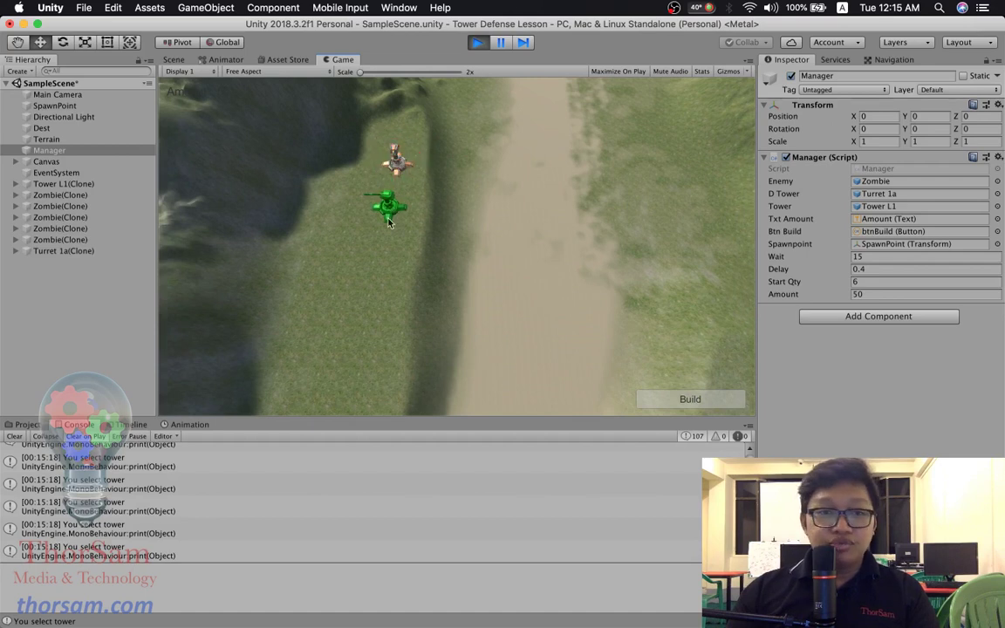
left_click(389, 225)
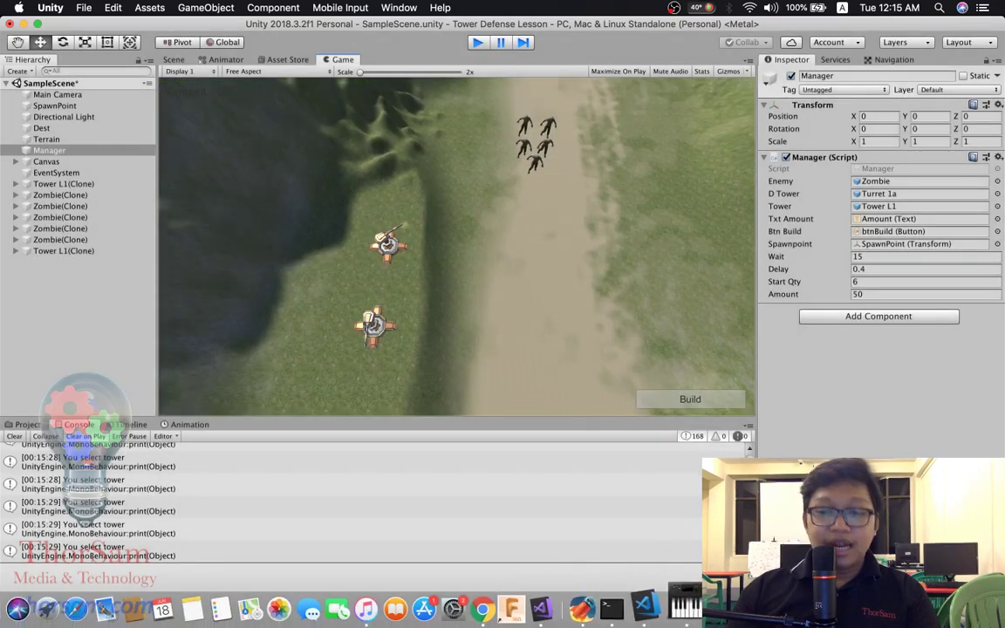
key("super+p")
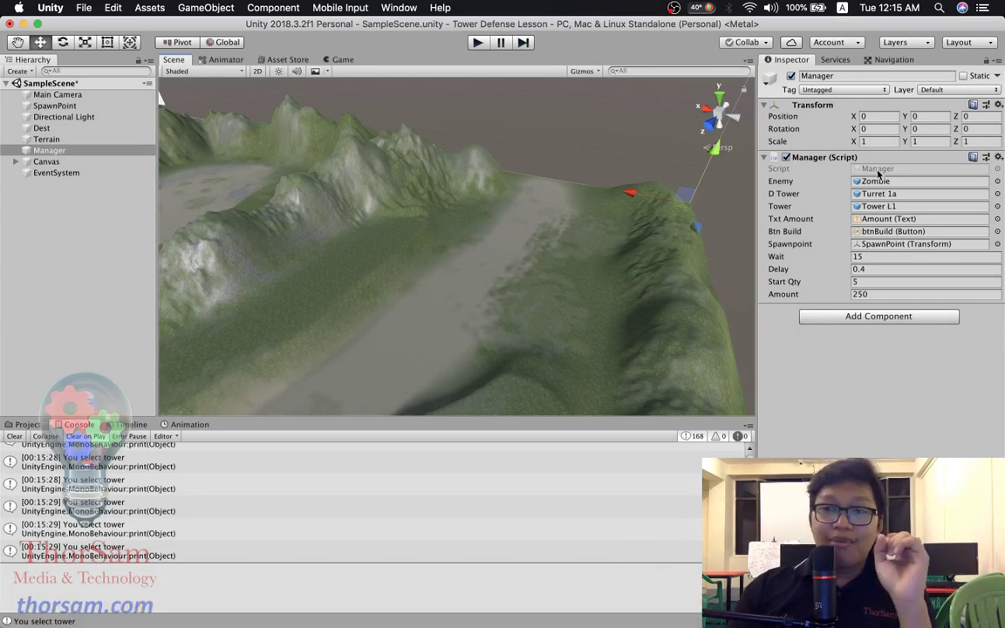
key("super+Tab")
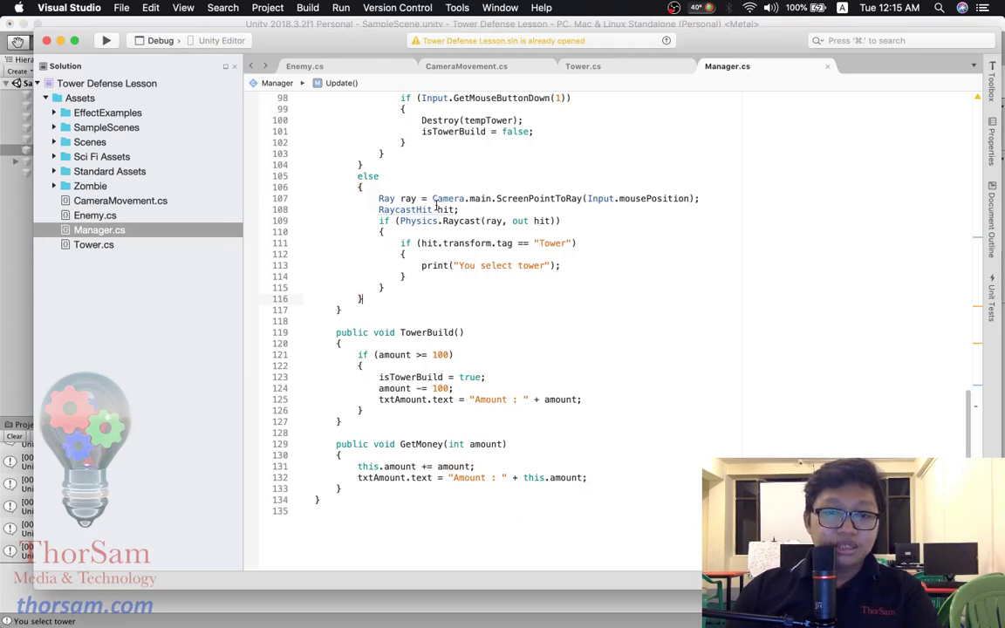
- Change the else on line 105 to else if(Input.GetMouseButtonDown(0))
scroll(614, 248, "down", 2)
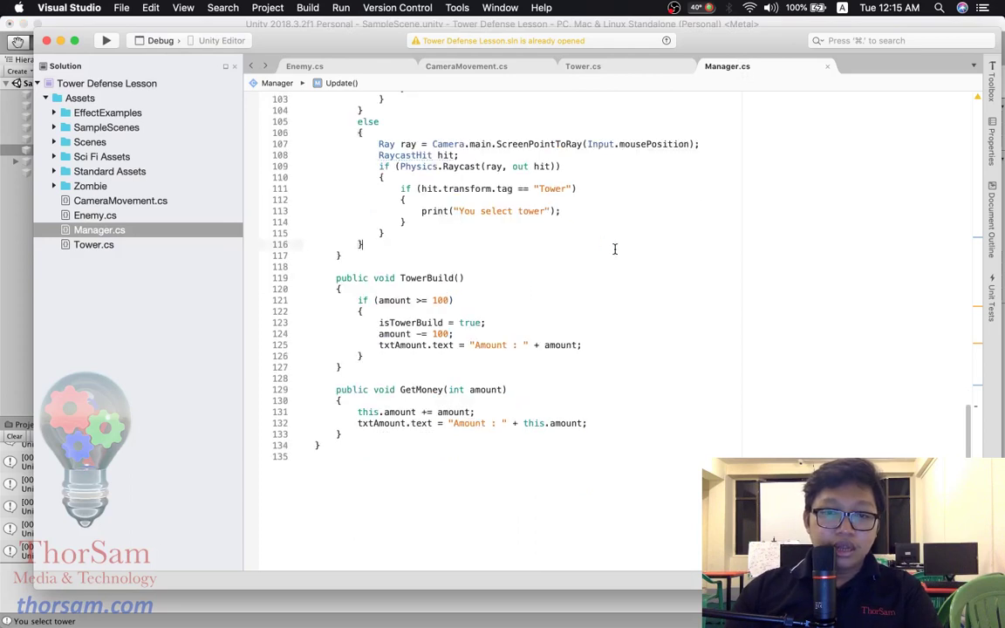
scroll(614, 248, "up", 2)
scroll(614, 249, "up", 3)
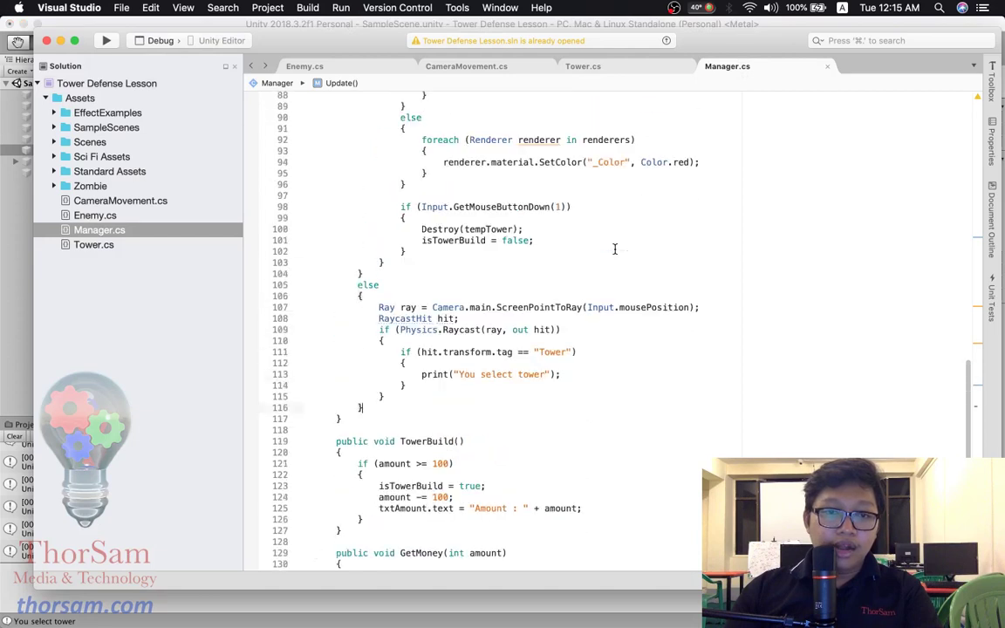
scroll(409, 288, "up", 8)
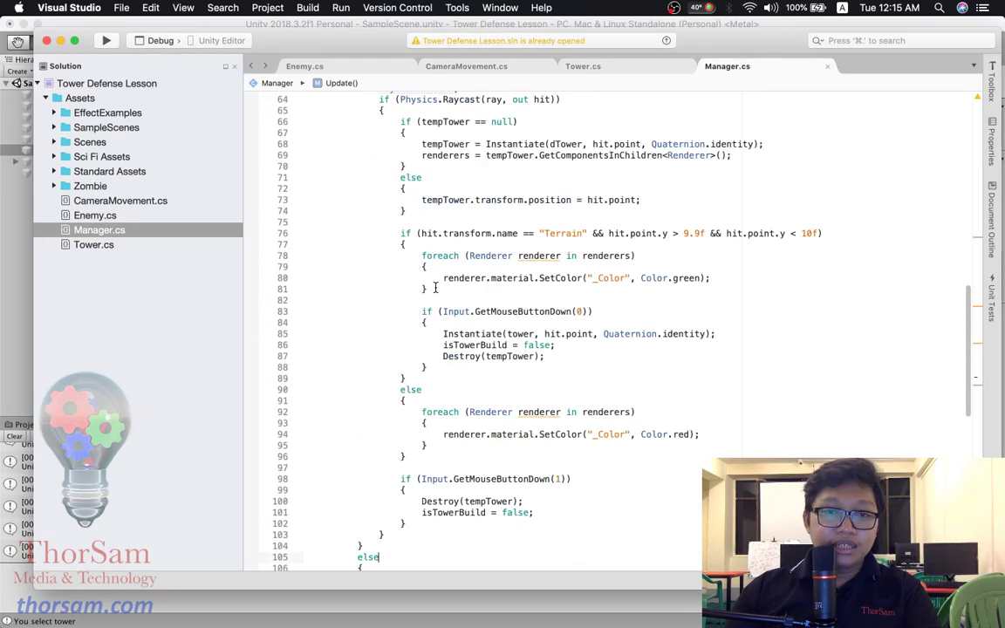
scroll(375, 288, "up", 5)
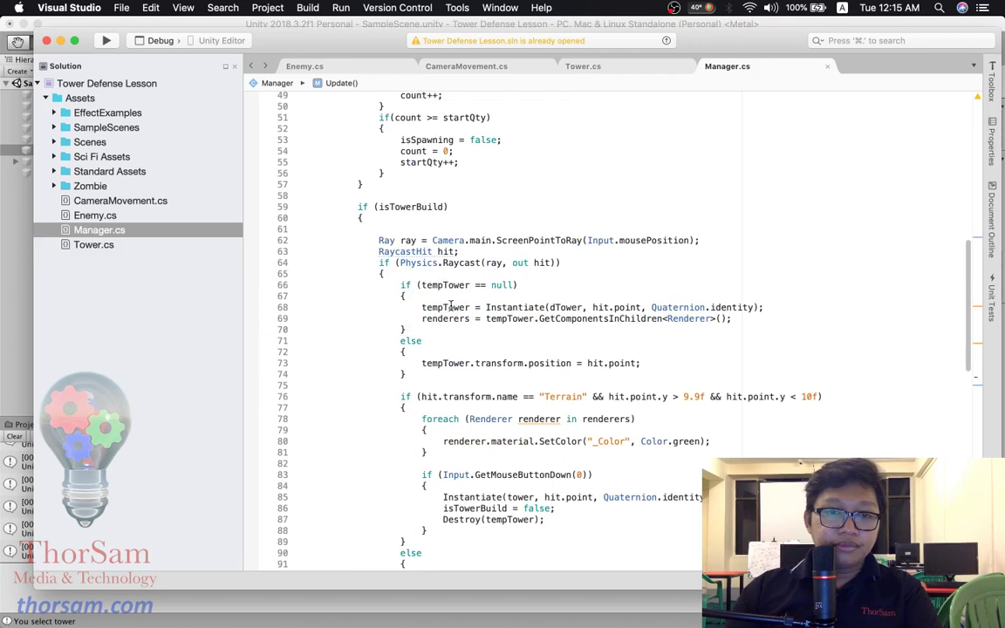
scroll(449, 304, "down", 5)
scroll(454, 307, "down", 5)
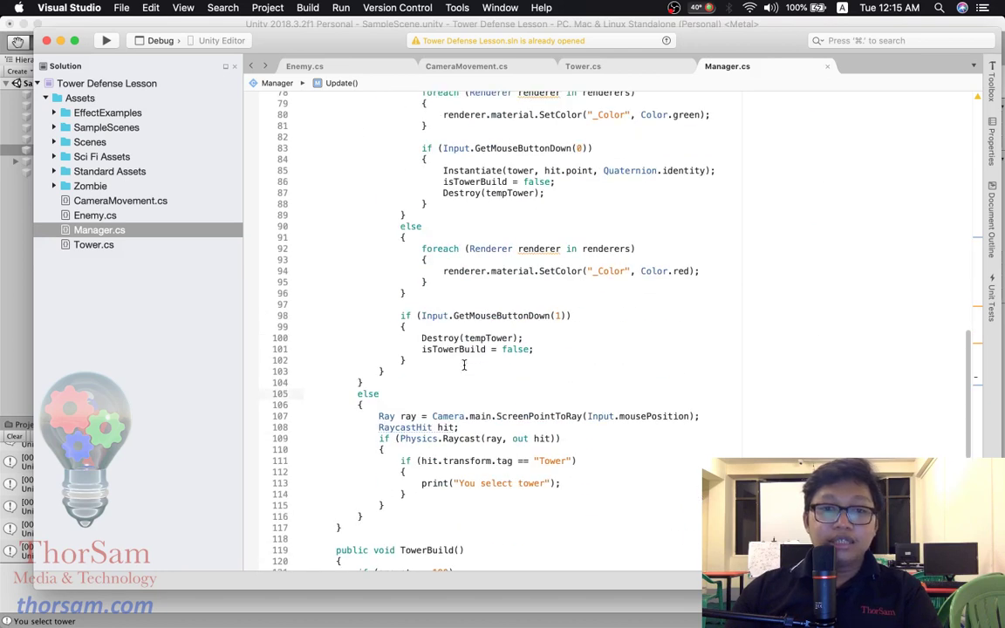
type("if")
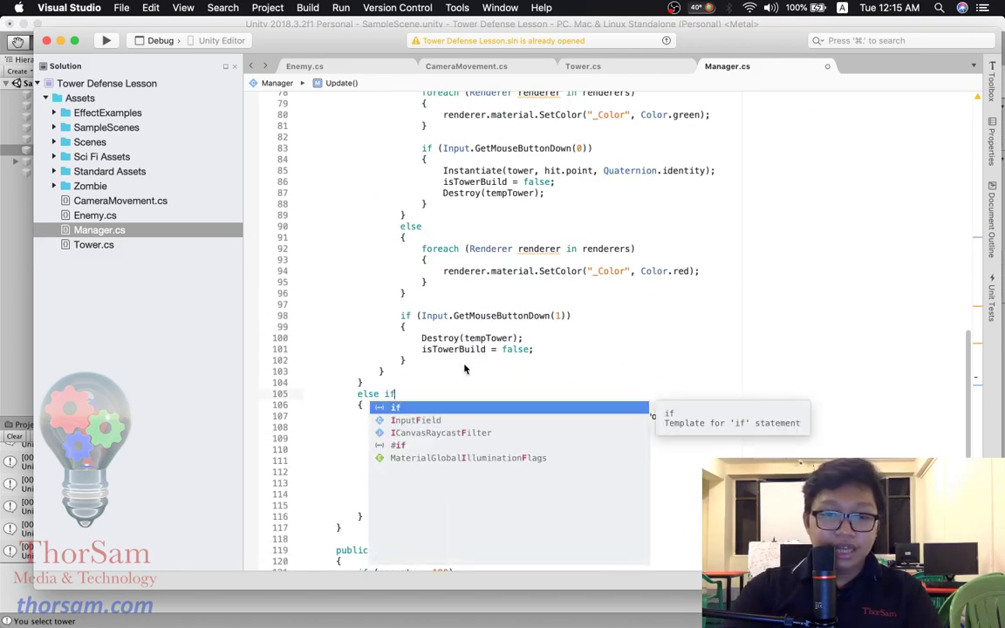
type("(")
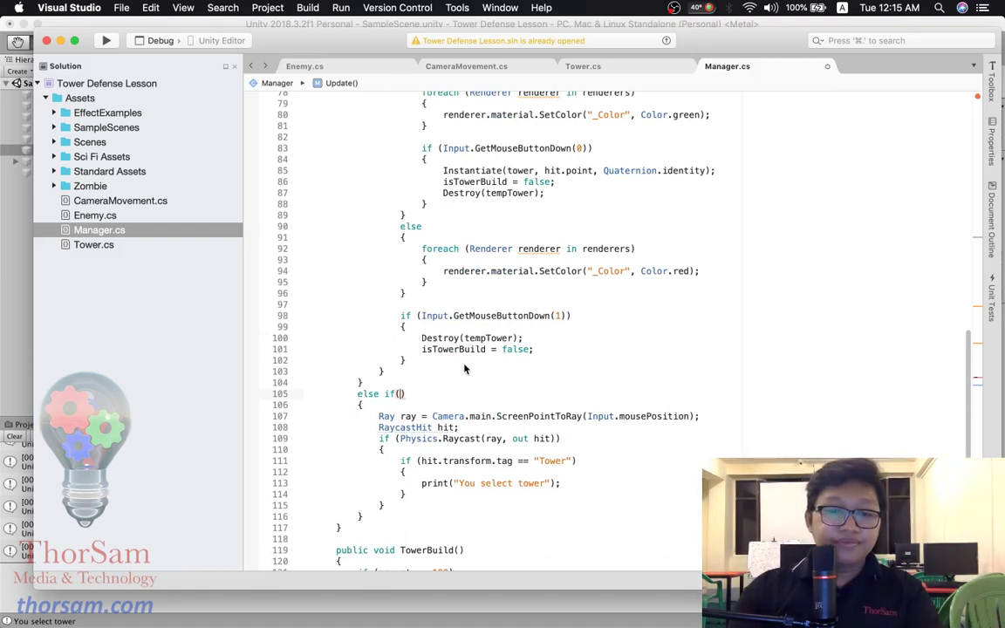
scroll(488, 358, "up", 2)
scroll(497, 362, "down", 2)
scroll(454, 332, "down", 3)
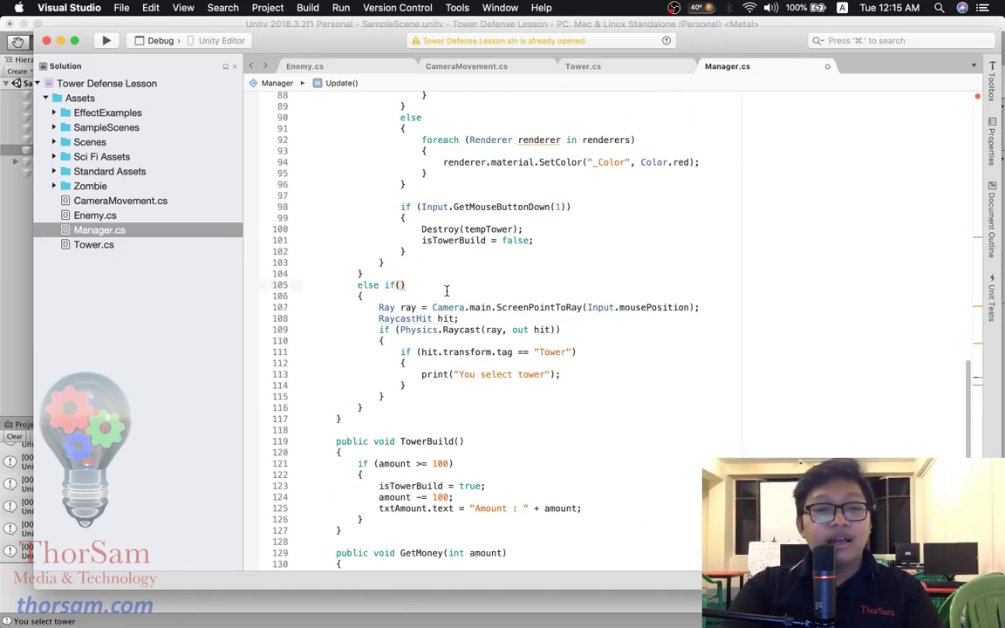
type("In")
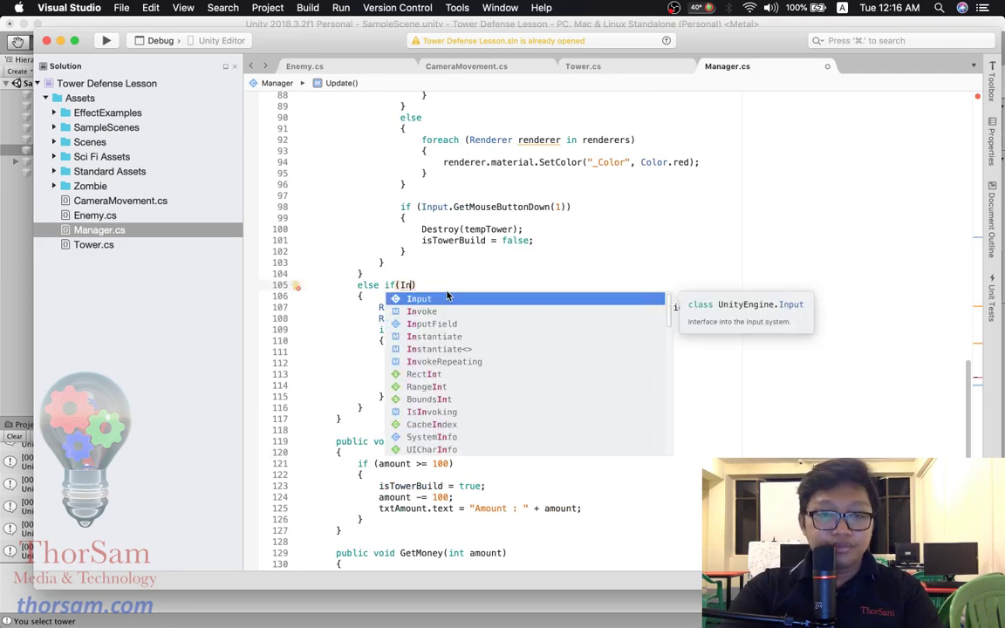
key("Return")
type(".")
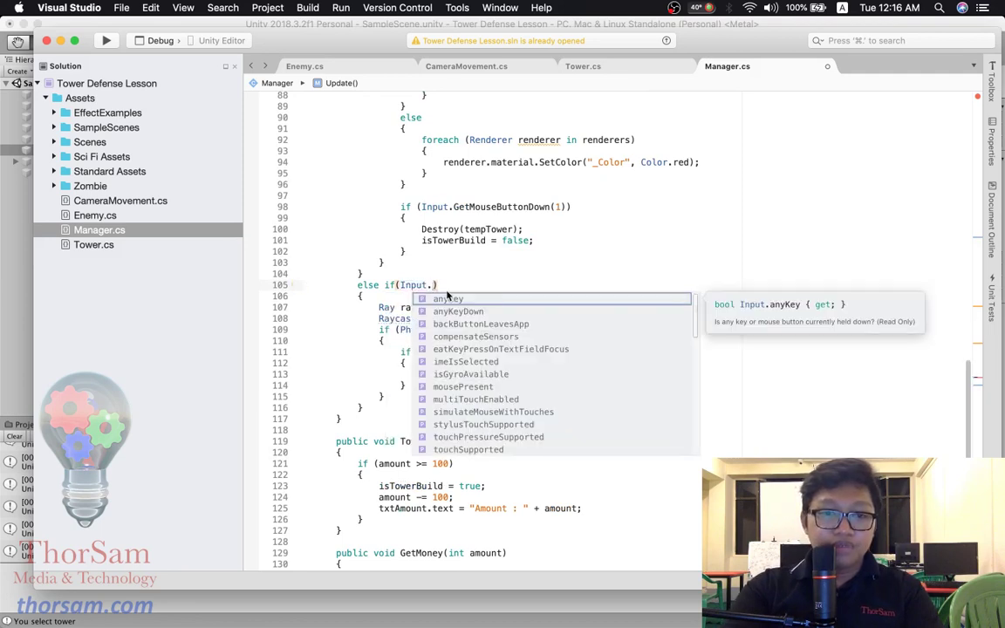
type("m")
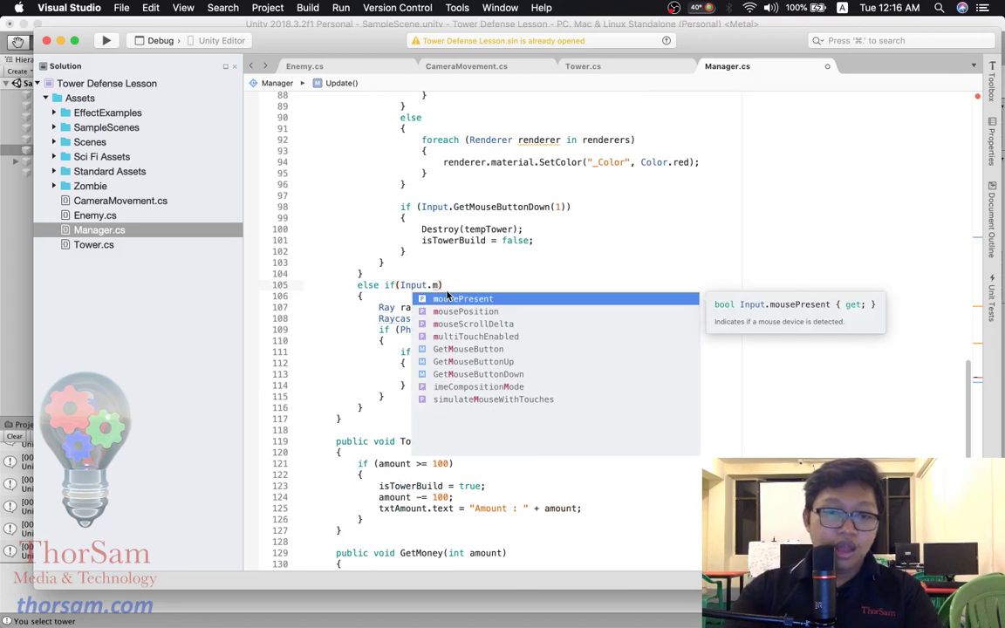
key("Down")
key("Down")
key("Down")
key("Down")
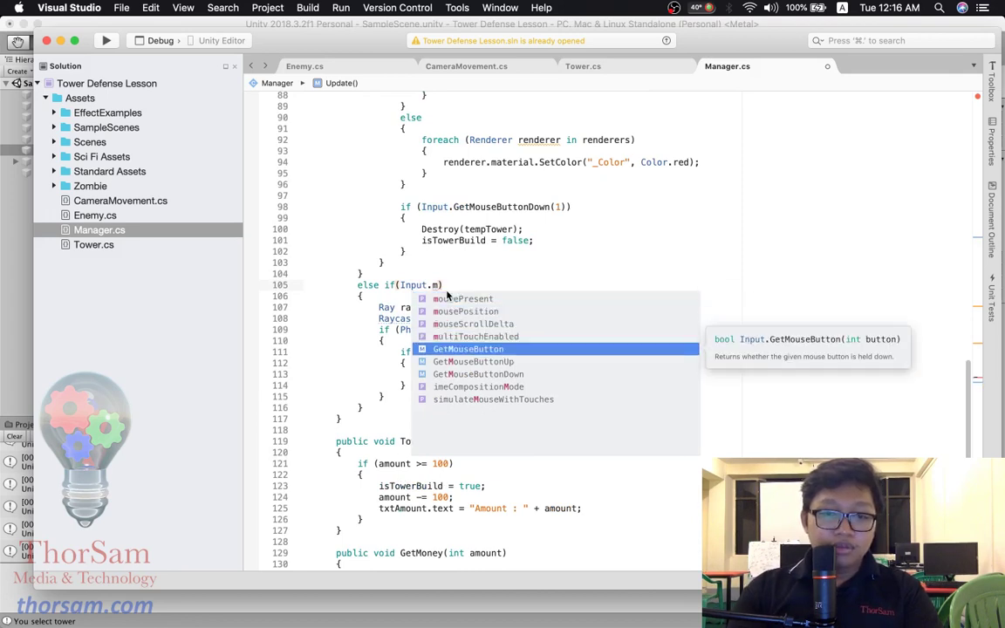
key("Down")
key("Down")
key("Return")
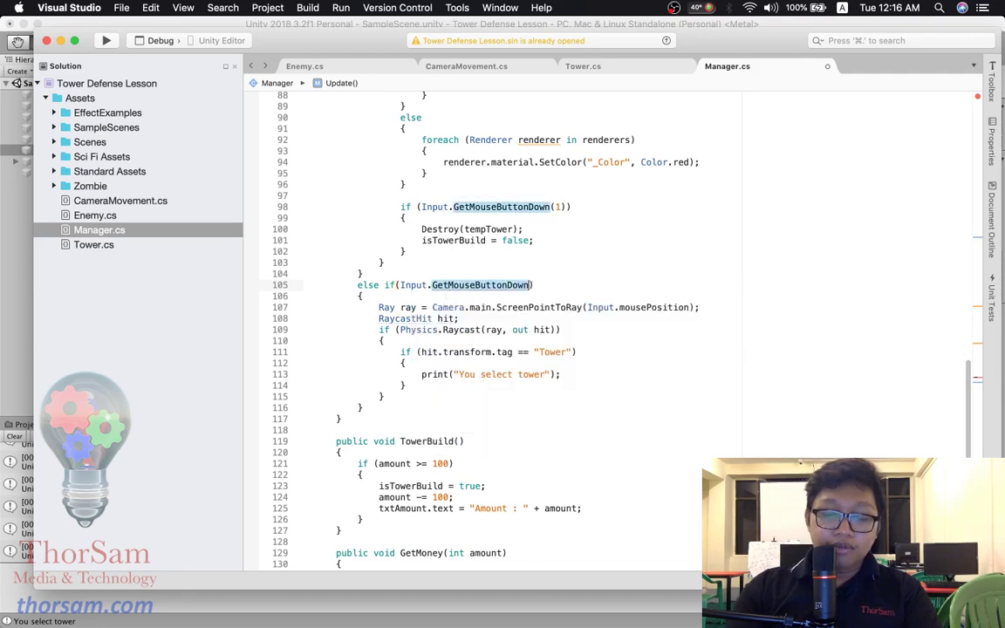
type("(0)")
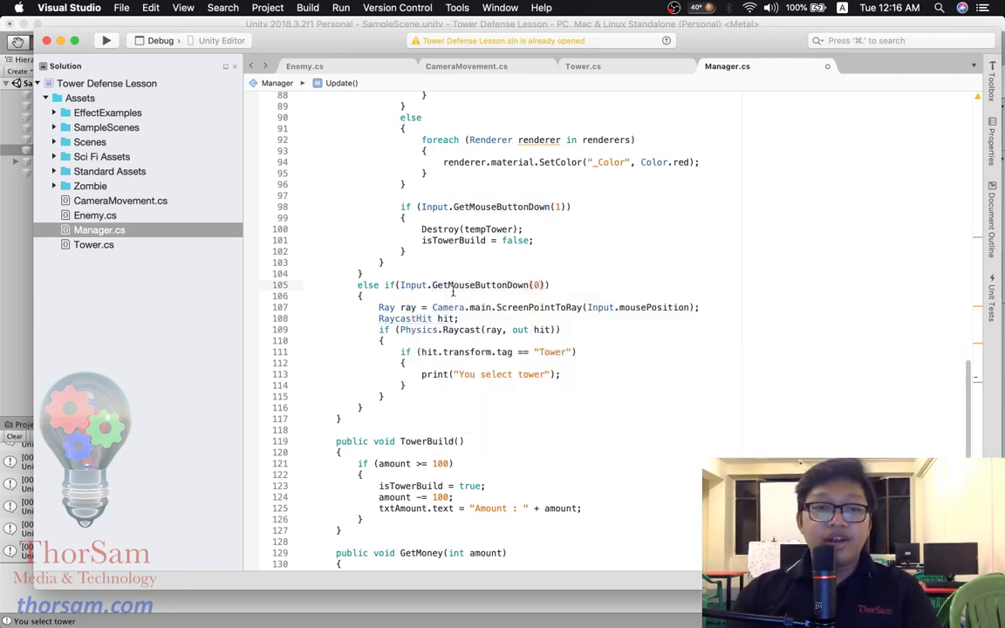
type(")")
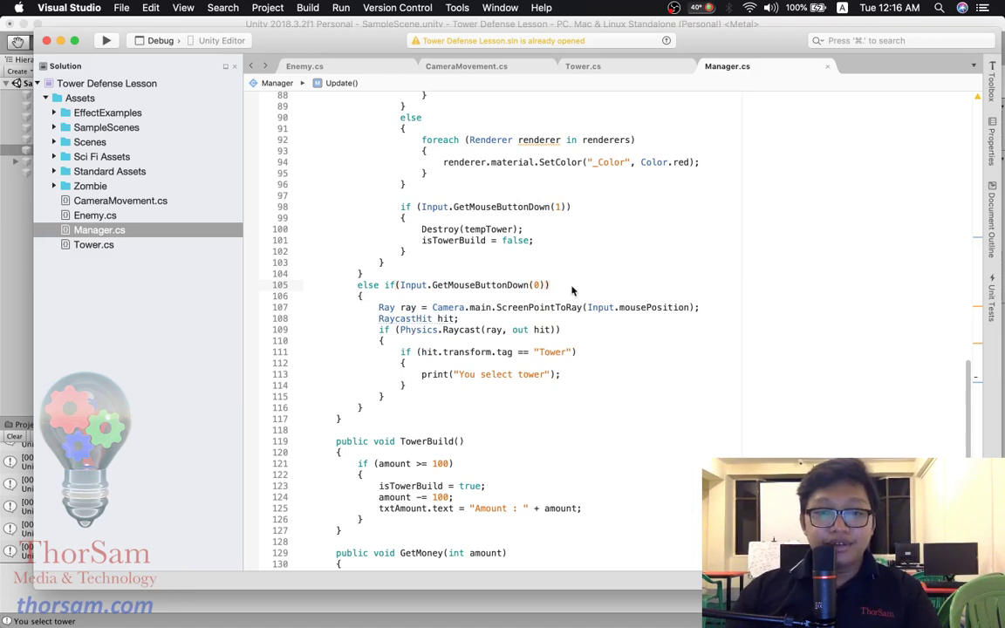
- Replay the game, place a turret on the grass, click it, and confirm one 'You select tower' log
mouse_move(785, 621)
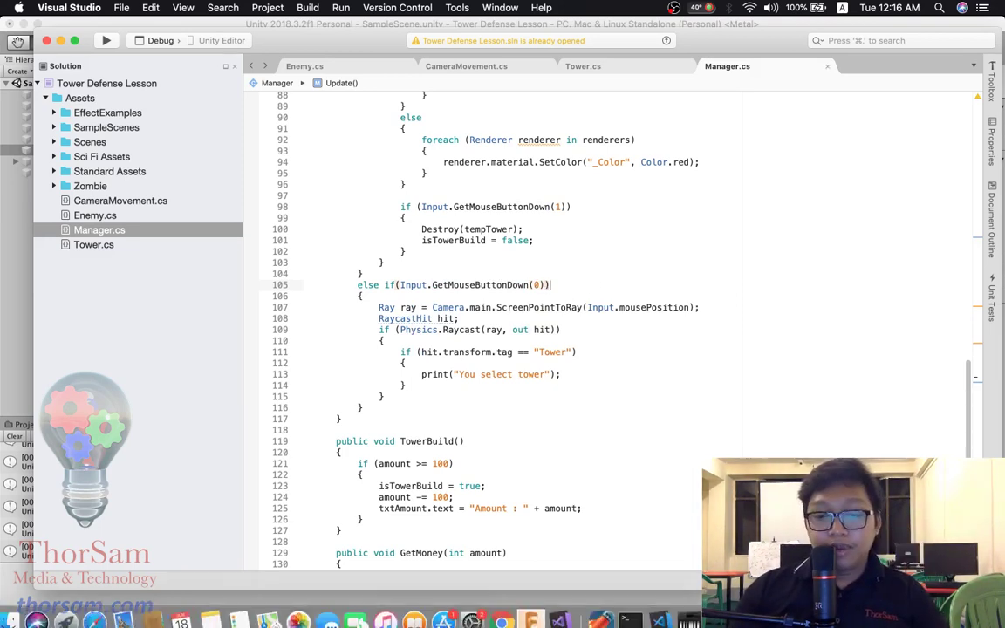
left_click(768, 619)
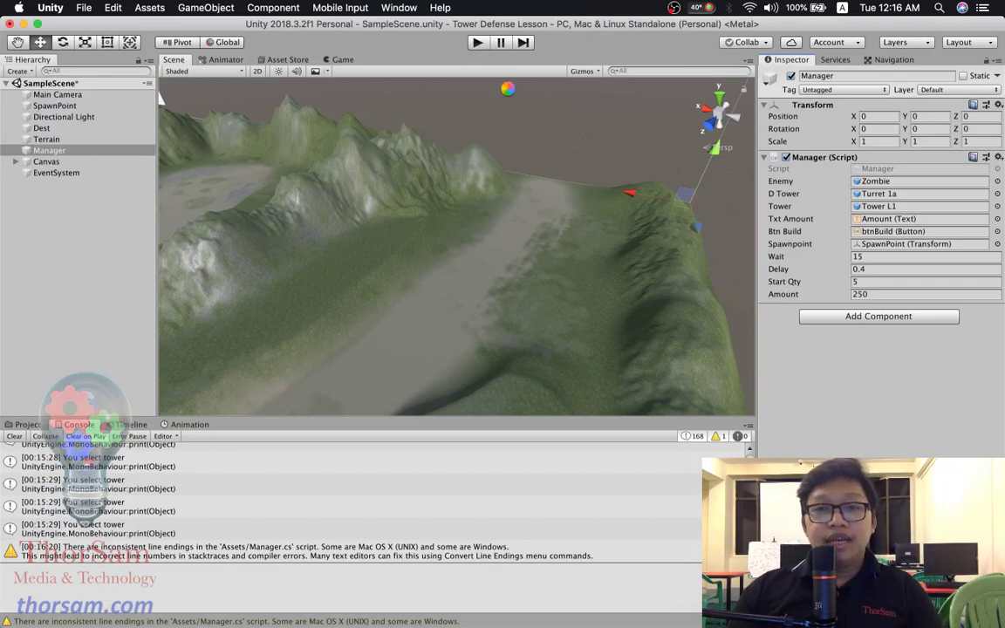
key("super+p")
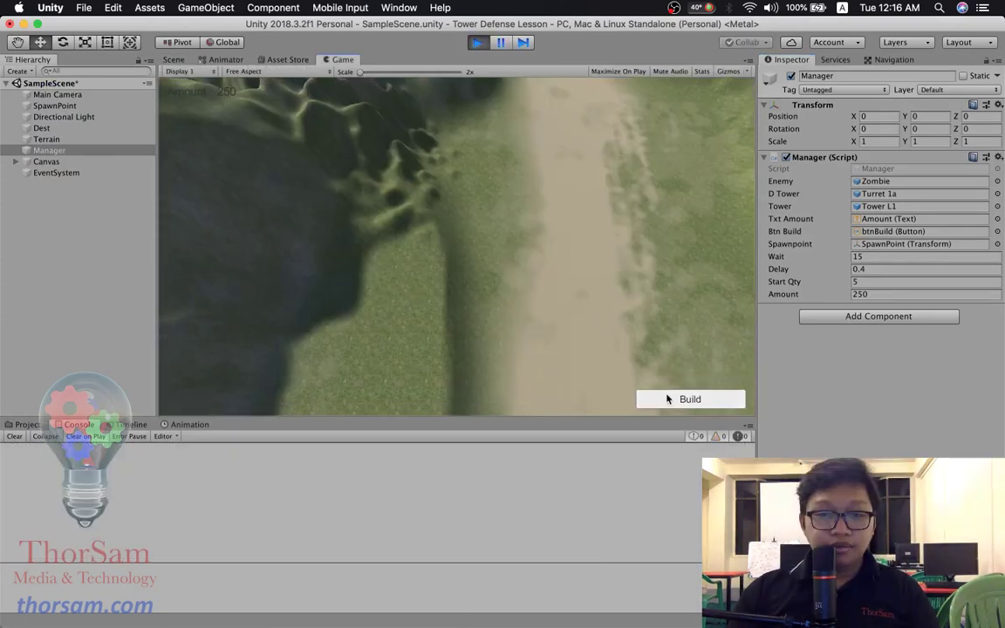
left_click(667, 398)
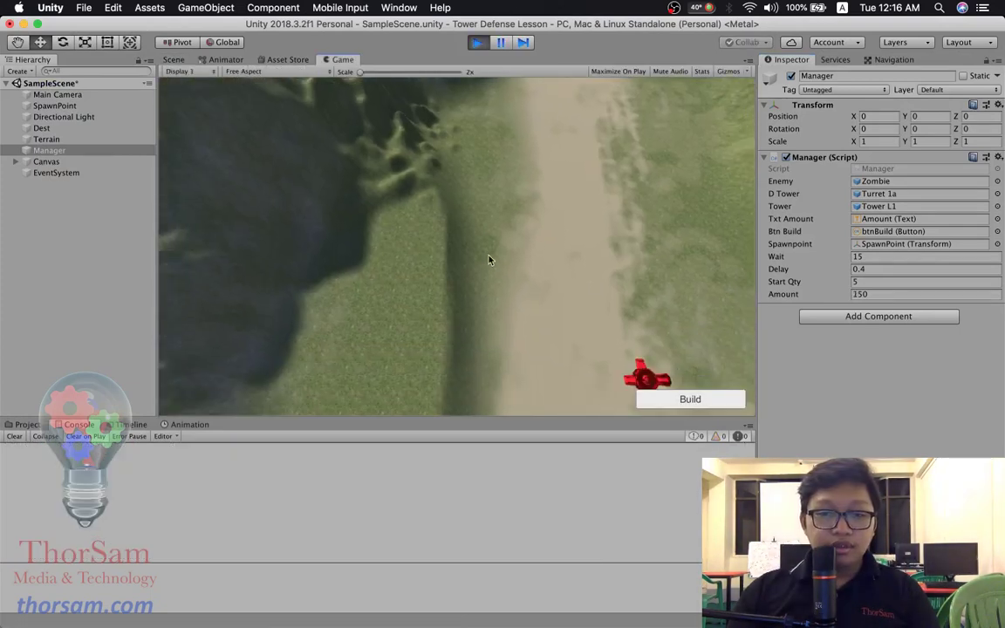
left_click(412, 250)
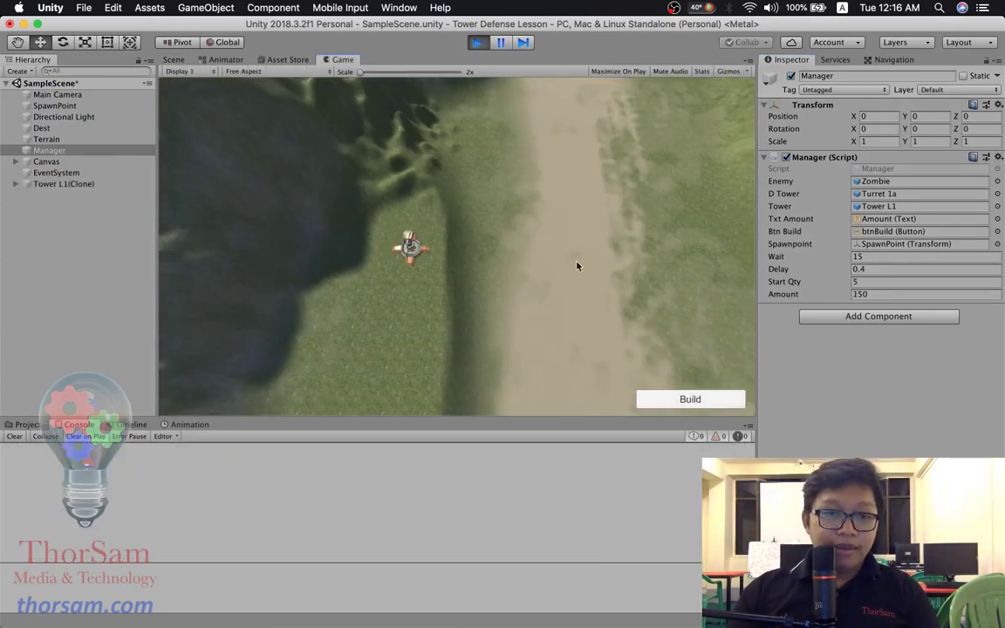
left_click(416, 251)
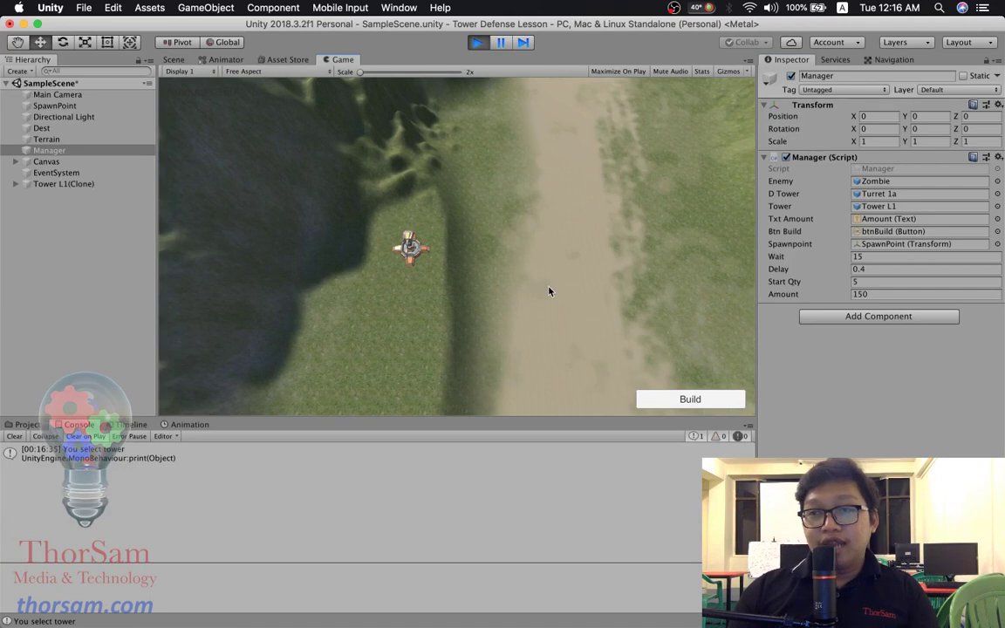
mouse_move(430, 40)
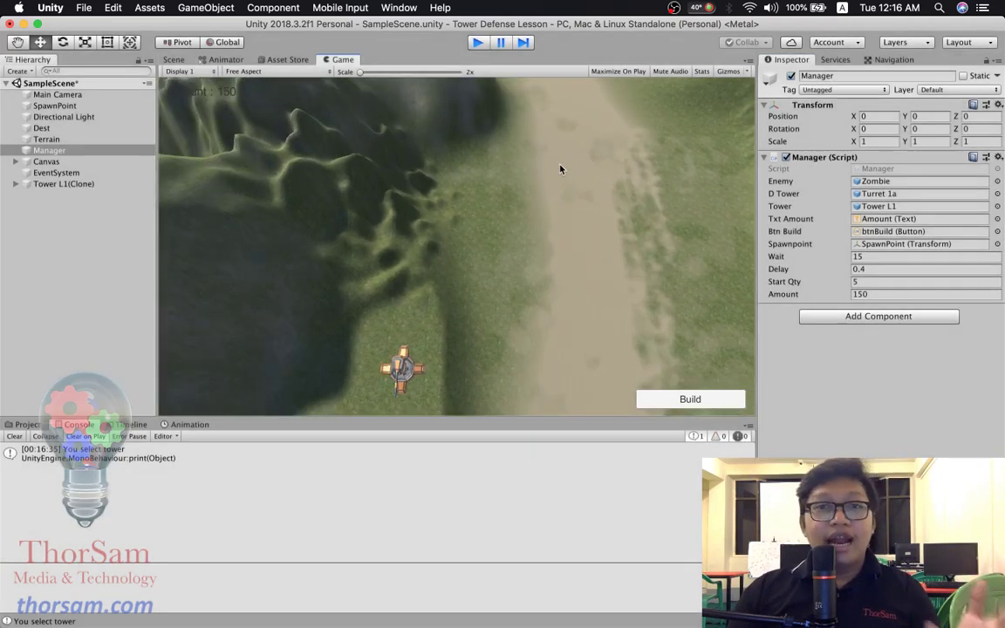
key("super+p")
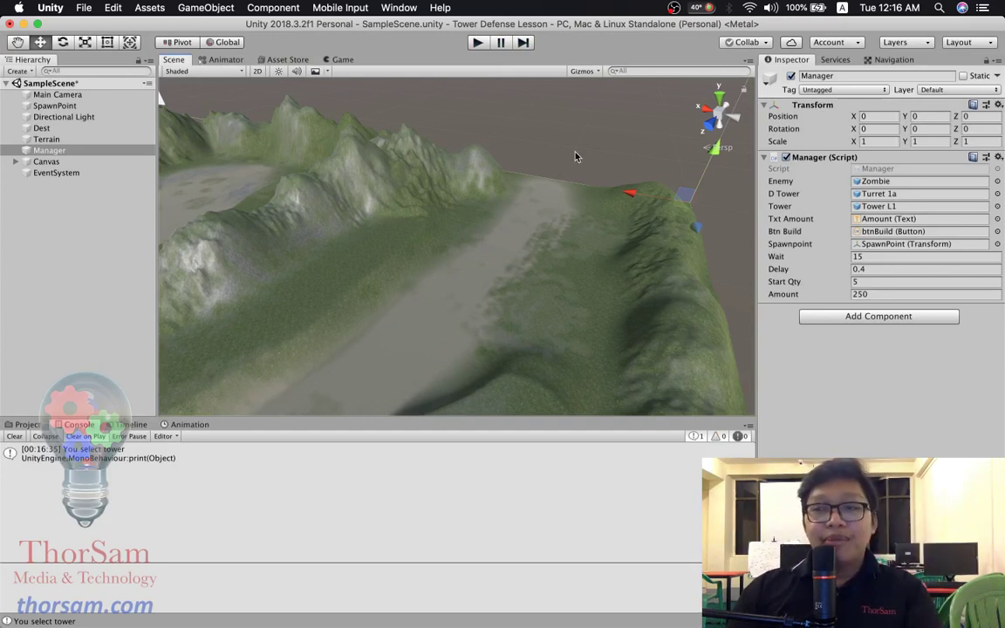
mouse_move(624, 611)
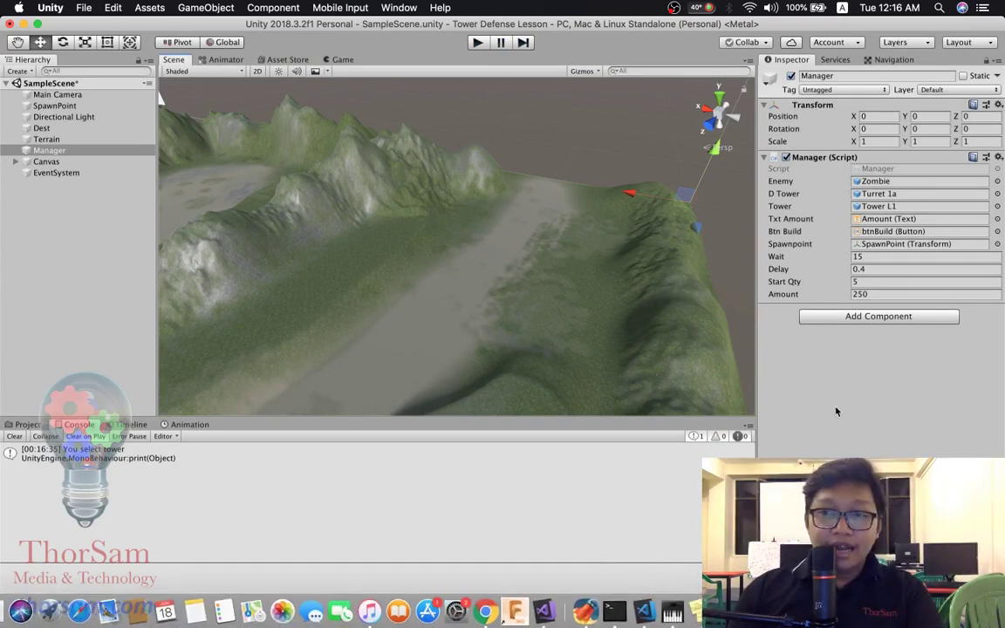
key("super+Tab")
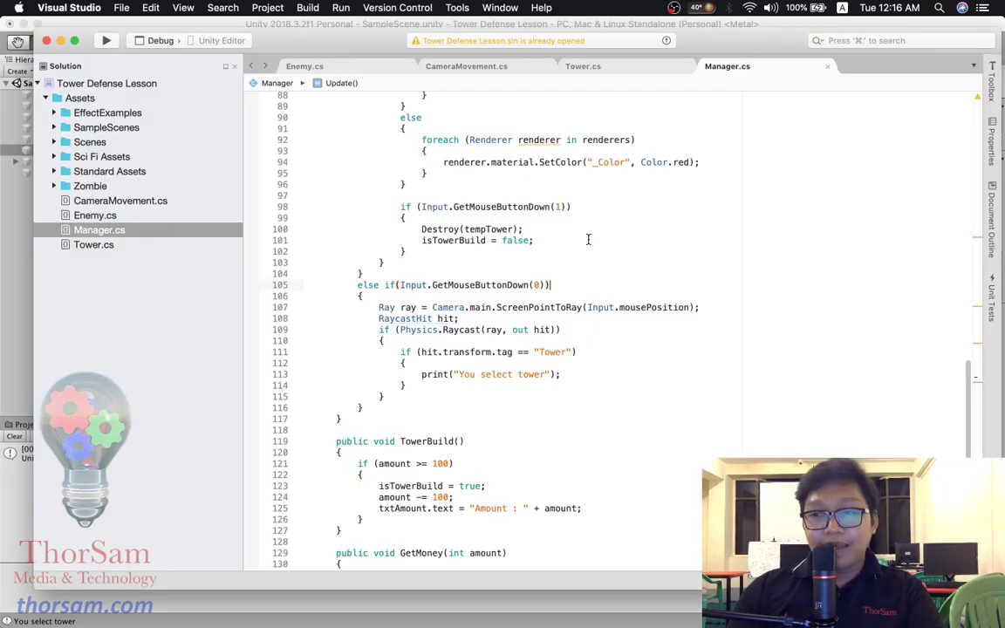
- Return to Unity with the Project panel listing the Assets folder's scripts and terrain layers
mouse_move(583, 615)
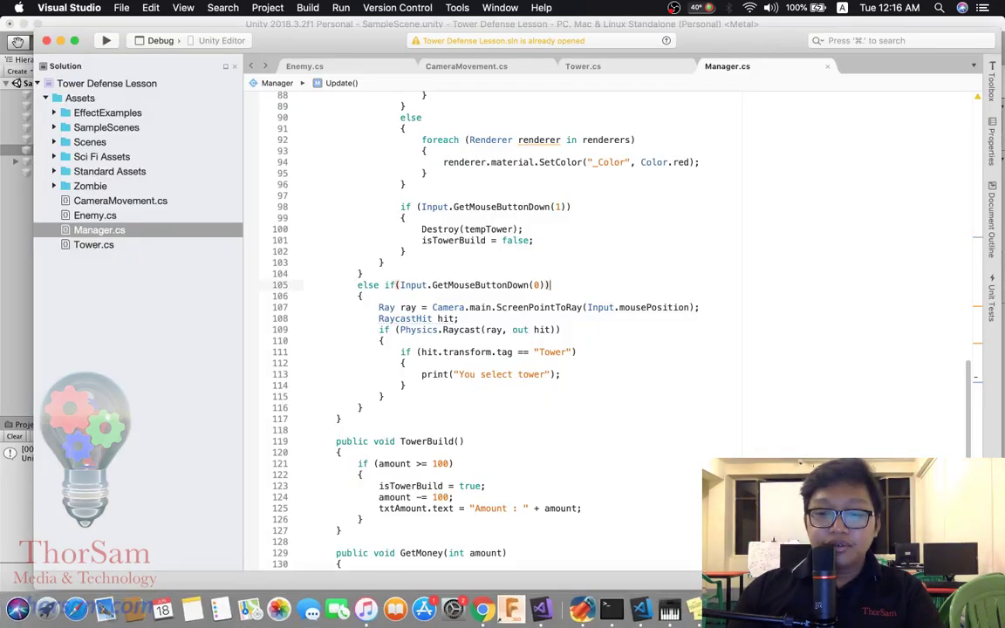
left_click(583, 610)
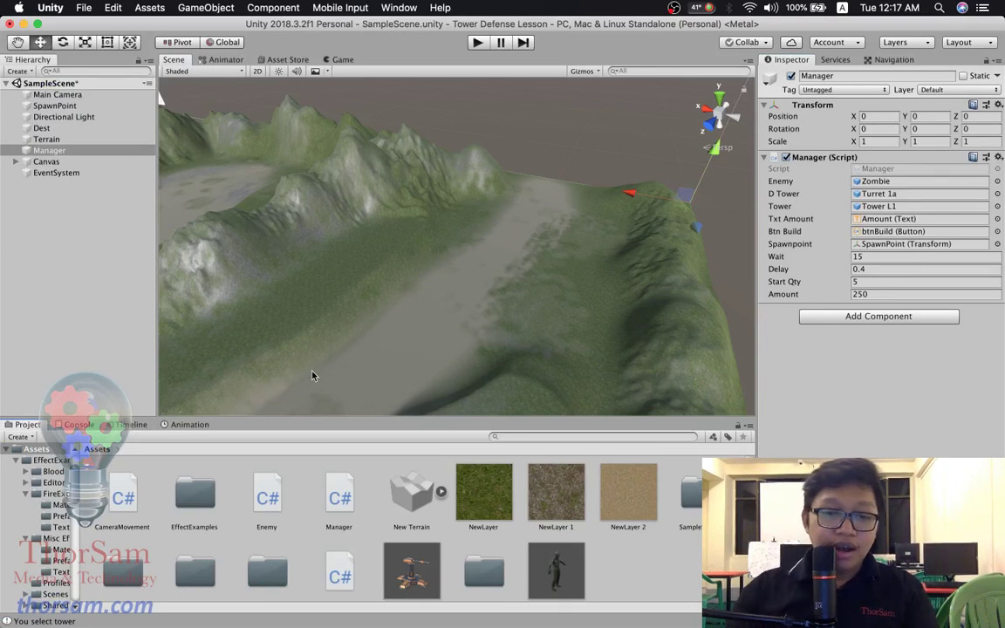
scroll(655, 498, "down", 1)
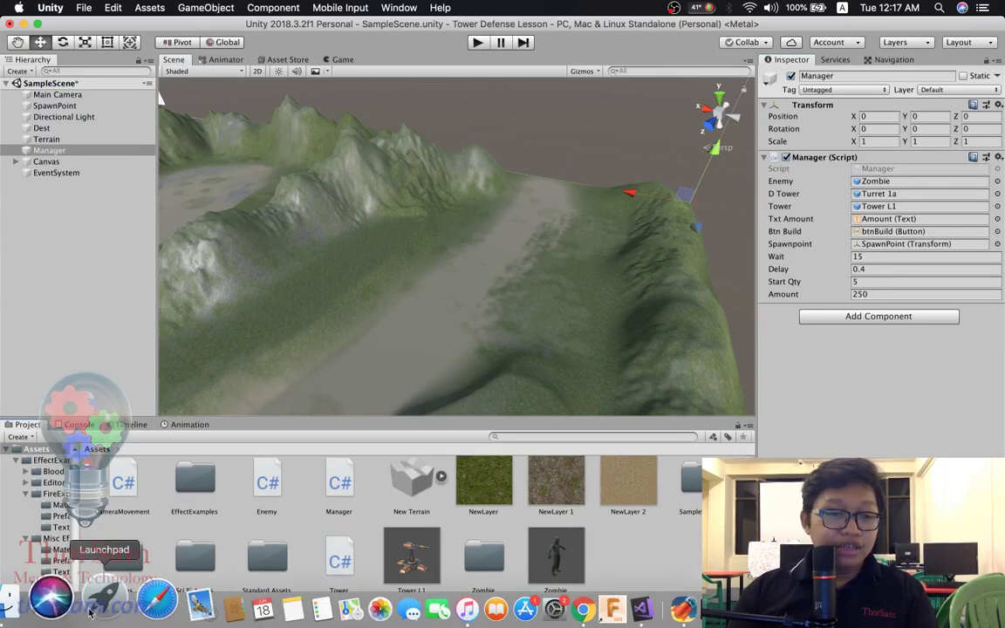
- Copy 1024px-Red_circle_(thin).svg.png from Finder's ThorSam/Assets/Sprites folder into Unity's Assets panel
left_click(33, 594)
left_click(343, 267)
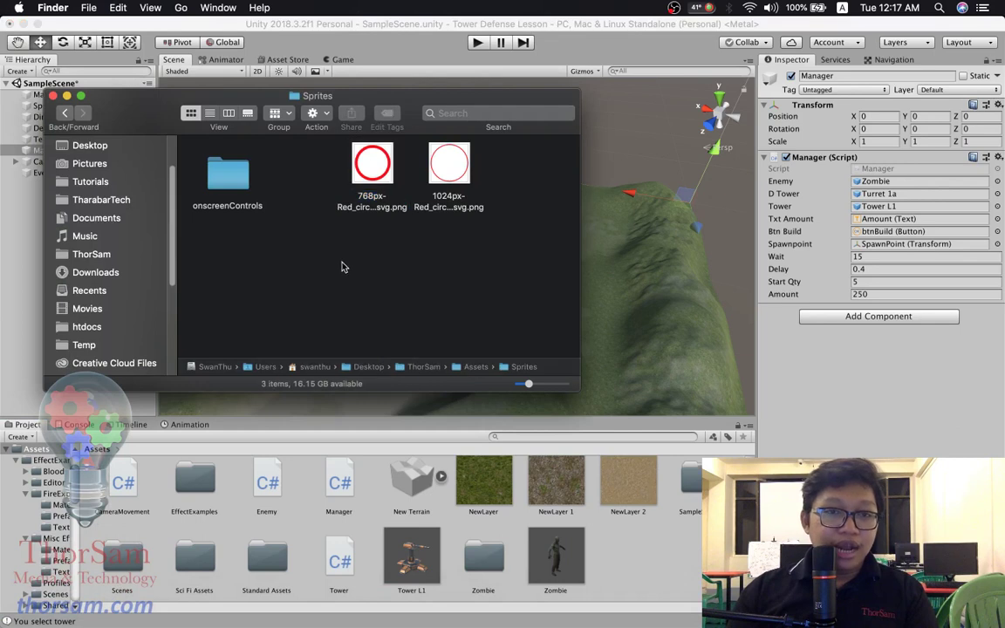
left_click(63, 113)
left_click(66, 114)
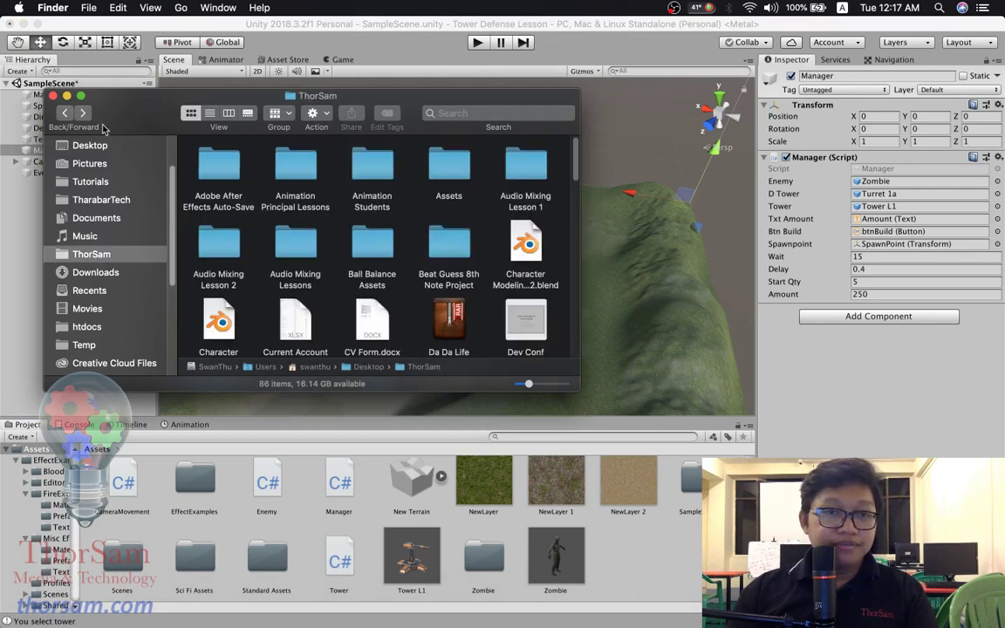
double_click(448, 166)
double_click(539, 162)
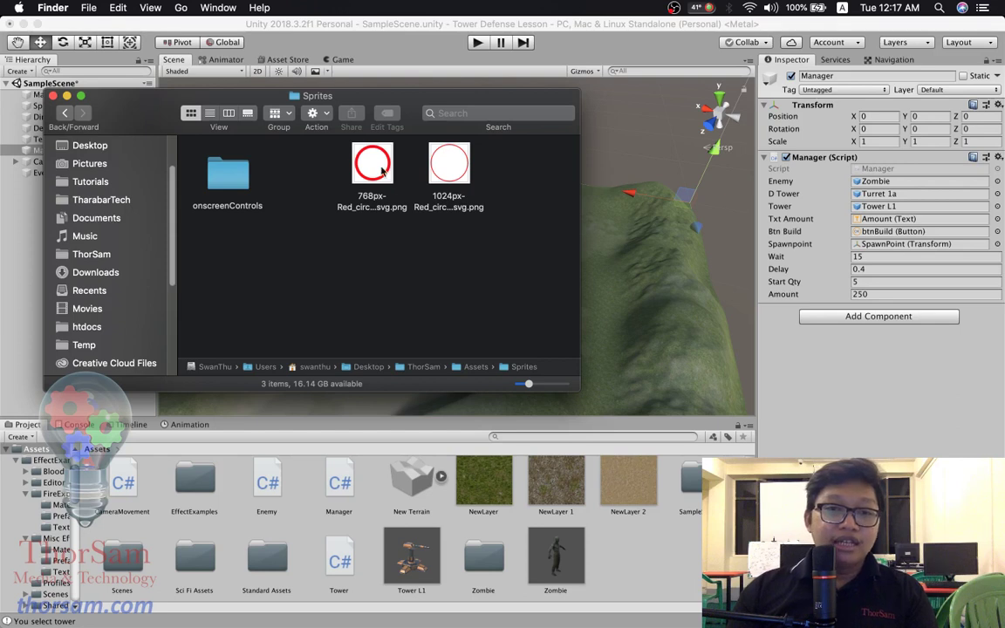
left_click(370, 170)
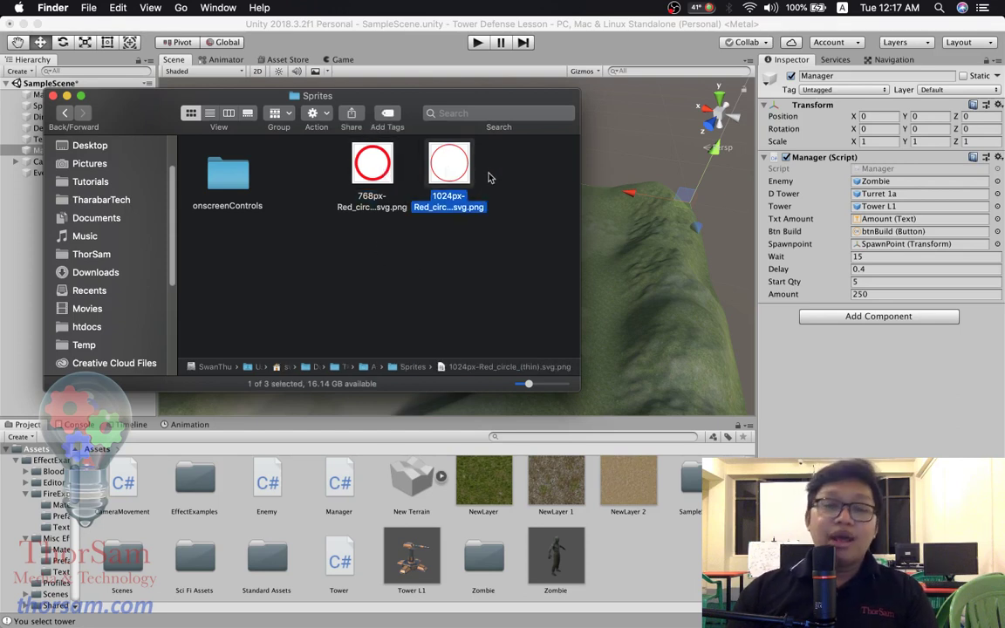
left_click_drag(431, 212, 624, 546)
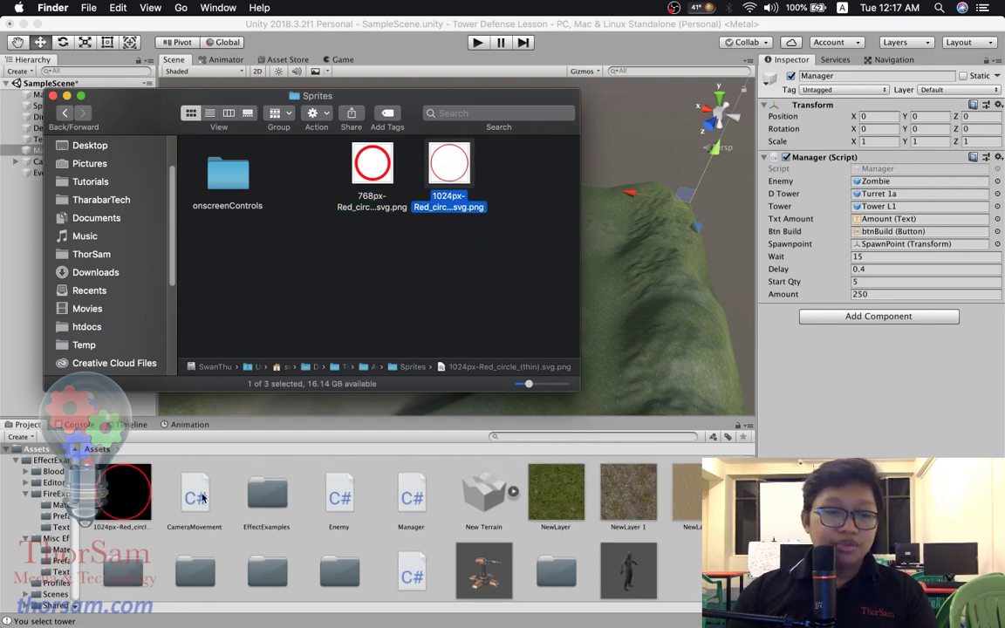
left_click(127, 482)
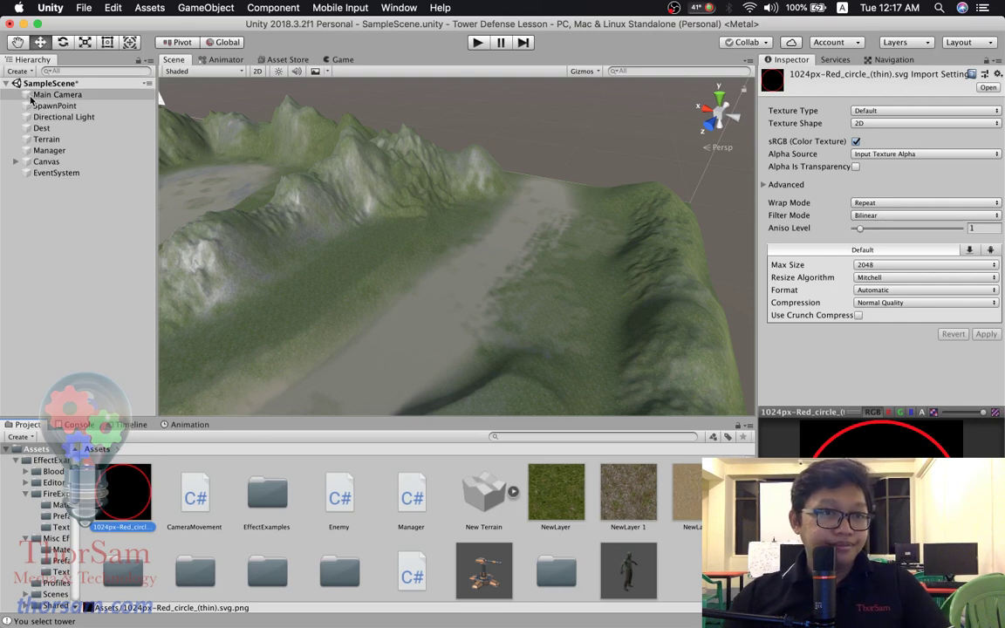
- Add a new 3D Object Plane to the scene from the Hierarchy
right_click(50, 198)
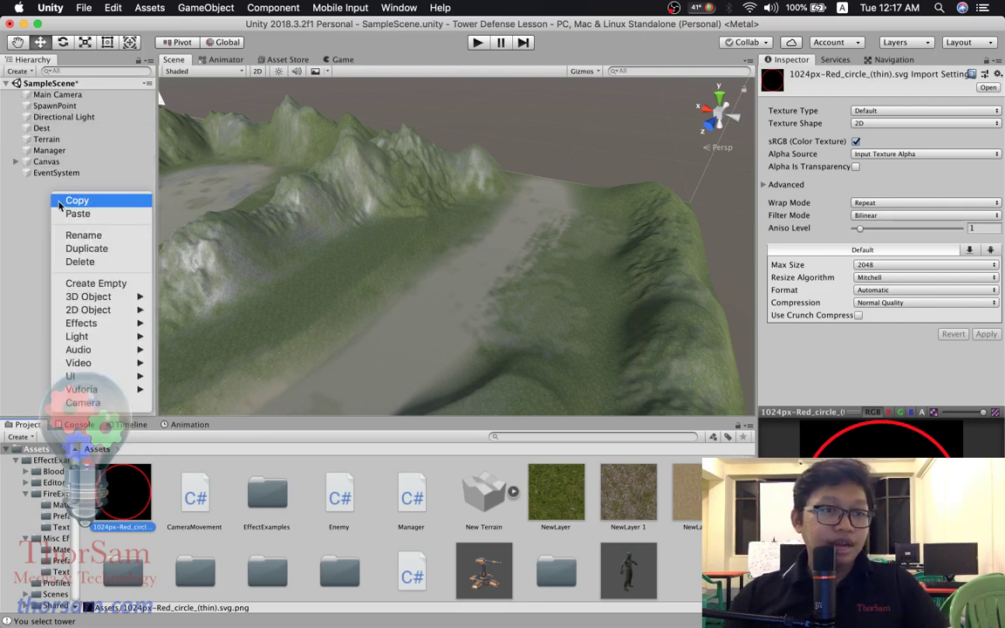
mouse_move(104, 299)
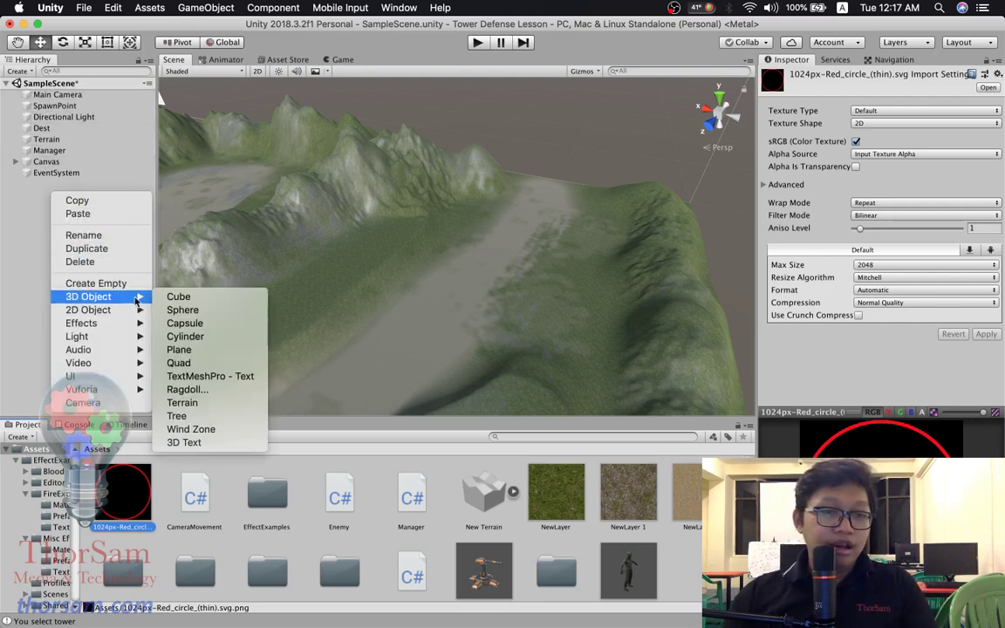
left_click(195, 350)
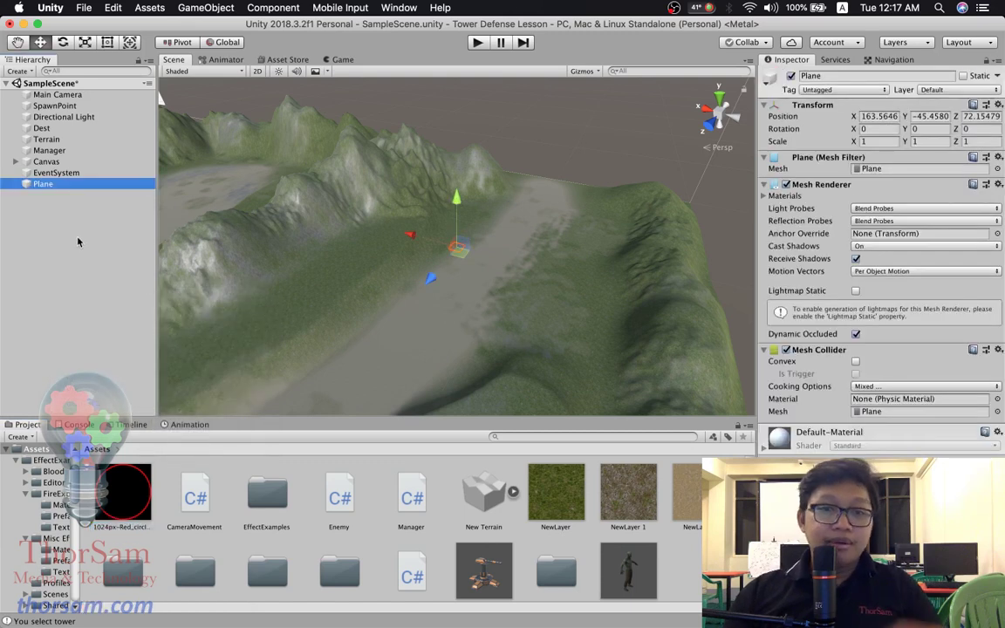
- Raise the plane and move it forward onto the grass, around 163.6, 20.8, 168.8
scroll(522, 282, "up", 3)
scroll(515, 283, "up", 3)
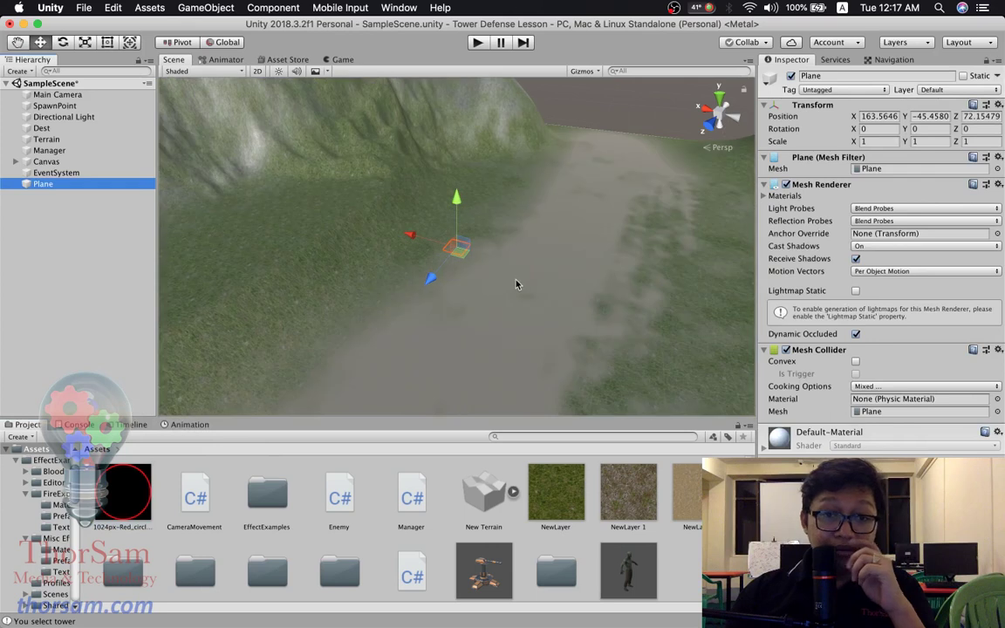
scroll(477, 227, "up", 3)
mouse_move(456, 199)
left_mouse_down()
mouse_move(454, 122)
mouse_move(391, 44)
left_mouse_up()
scroll(431, 189, "down", 3)
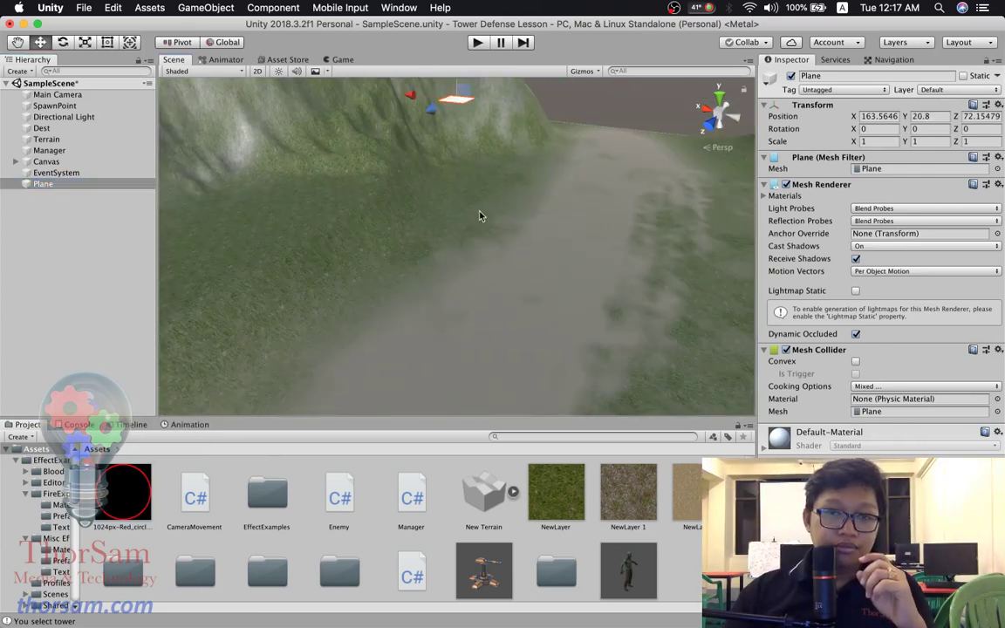
scroll(431, 189, "down", 3)
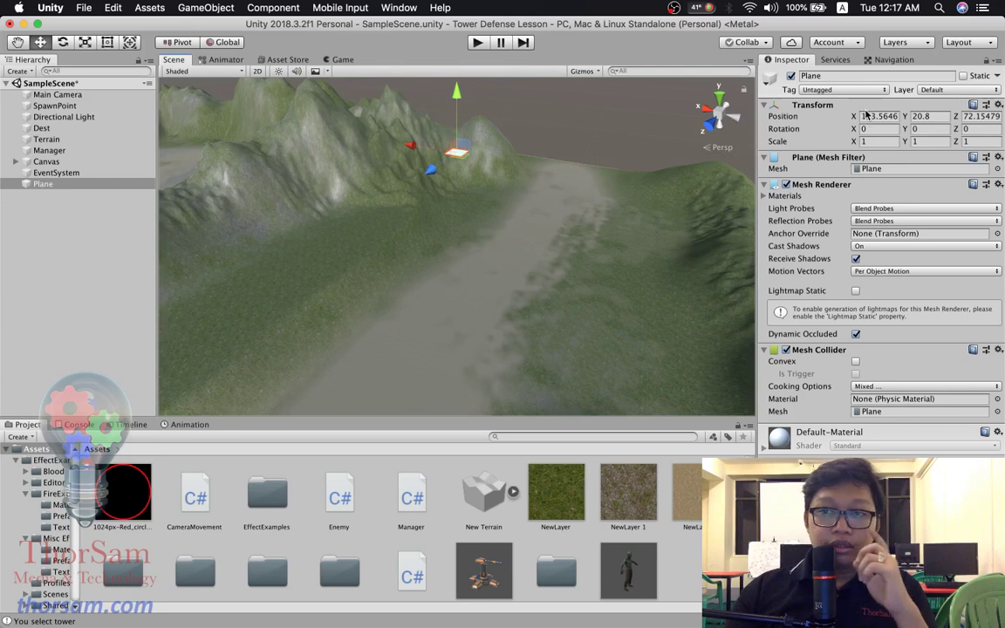
mouse_move(431, 174)
left_mouse_down()
mouse_move(366, 251)
mouse_move(375, 246)
left_mouse_up()
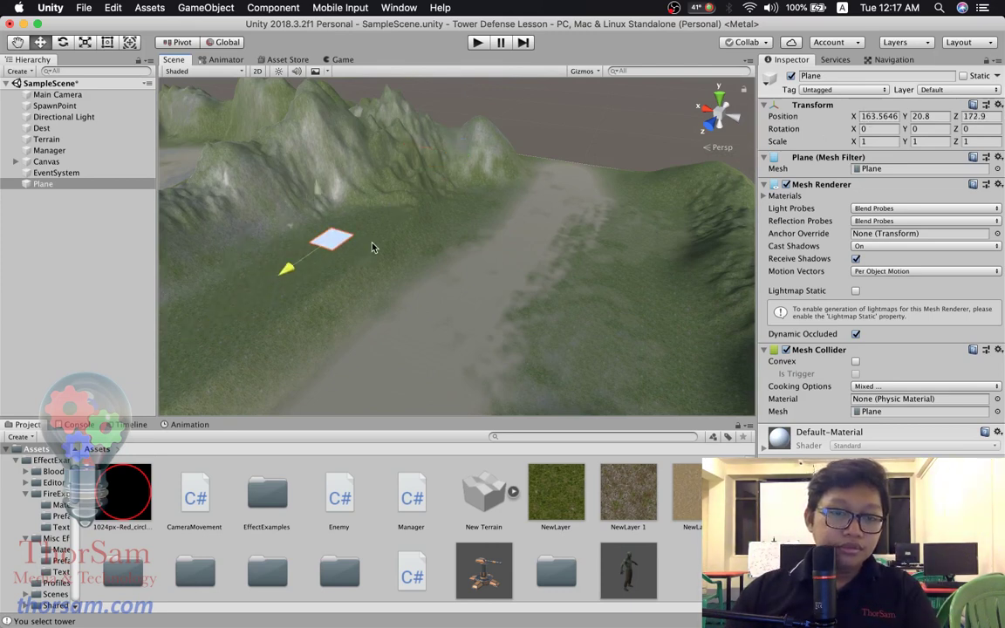
middle_click_drag(374, 294, 376, 291)
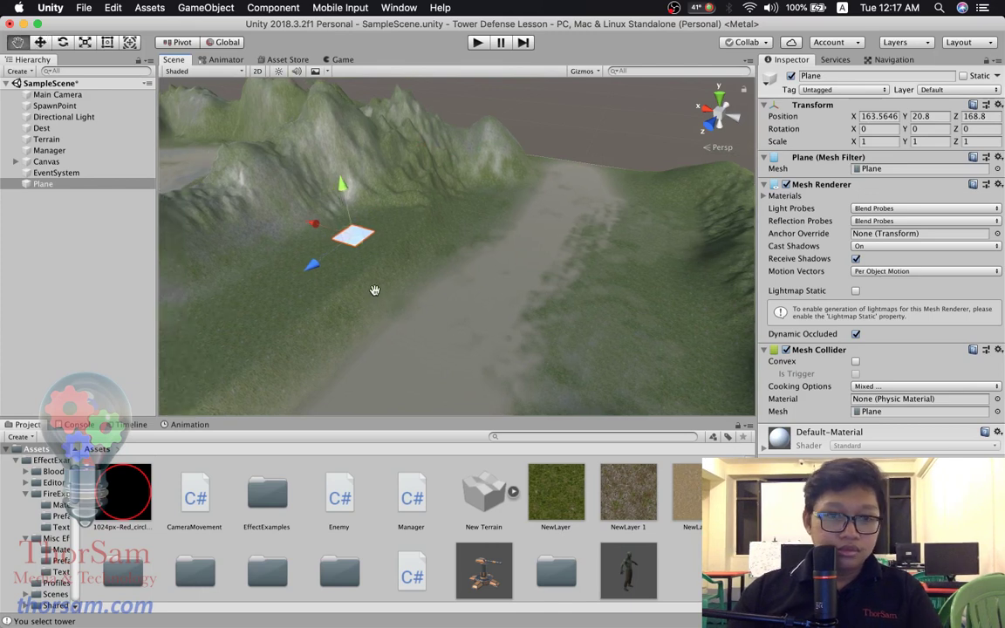
scroll(538, 258, "up", 2)
scroll(538, 258, "up", 3)
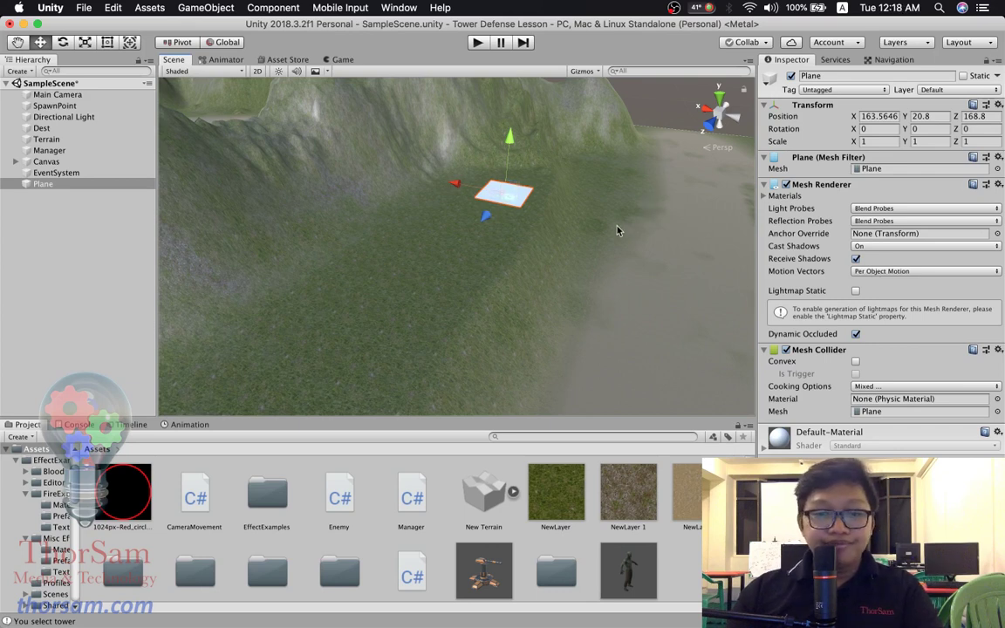
key("super+c")
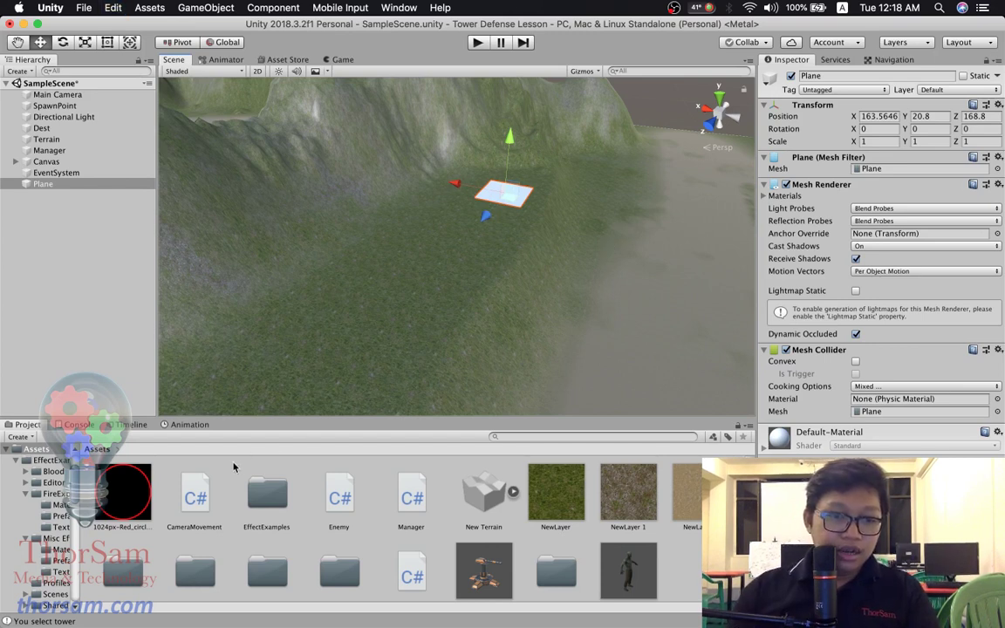
- Create a material named Circle using the red circle image as its Albedo texture
right_click(234, 467)
mouse_move(390, 308)
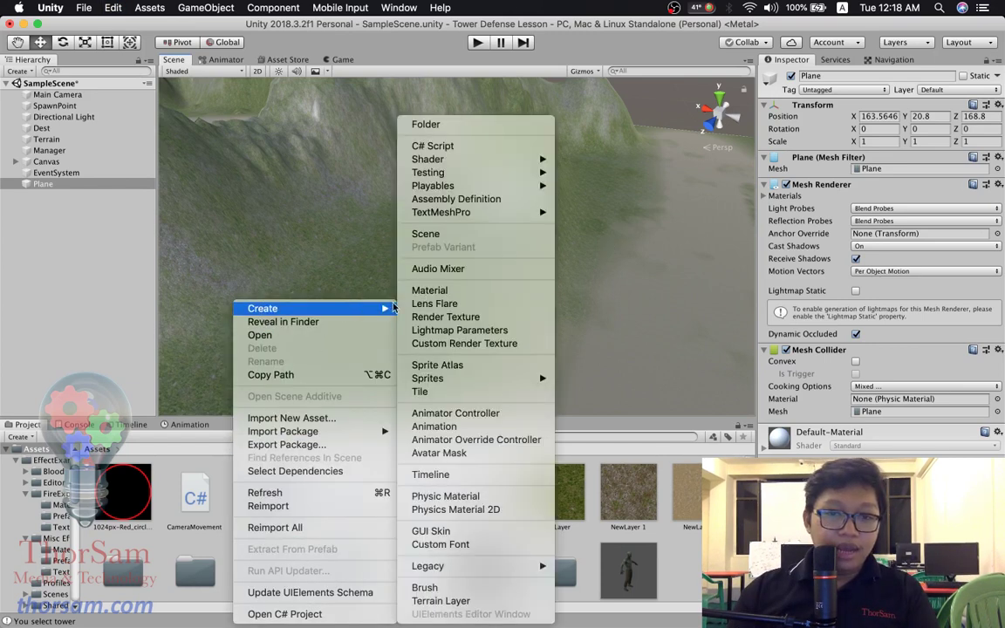
left_click(431, 291)
type("Circle")
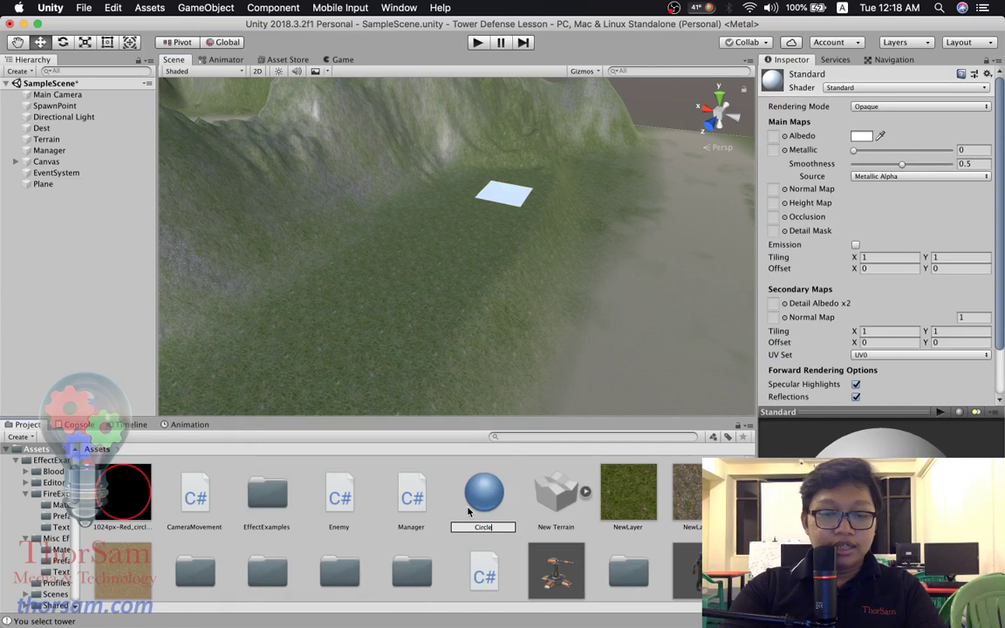
key("Return")
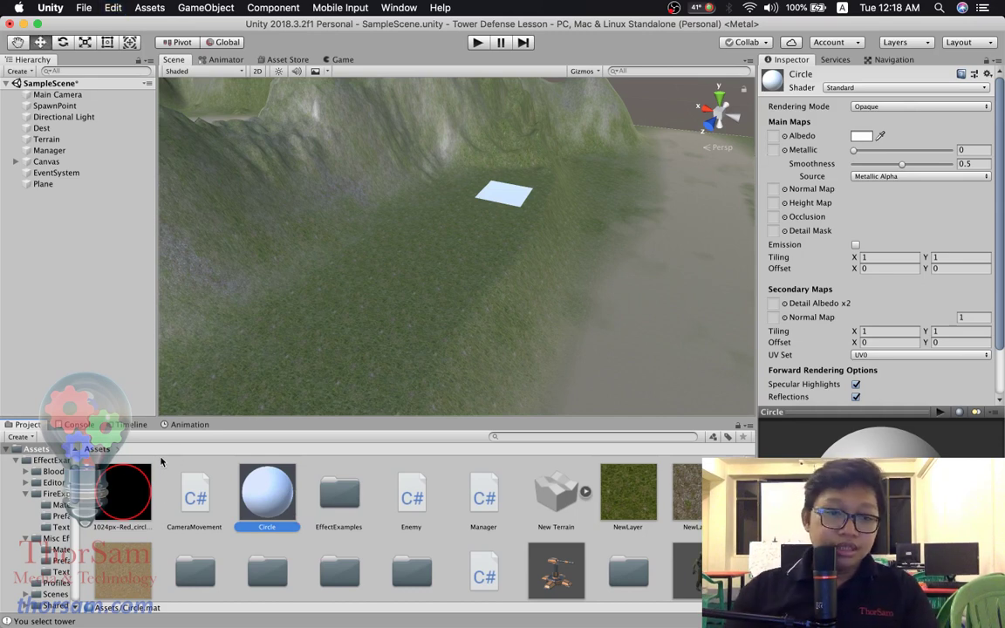
left_click(119, 490)
left_click_drag(119, 490, 772, 135)
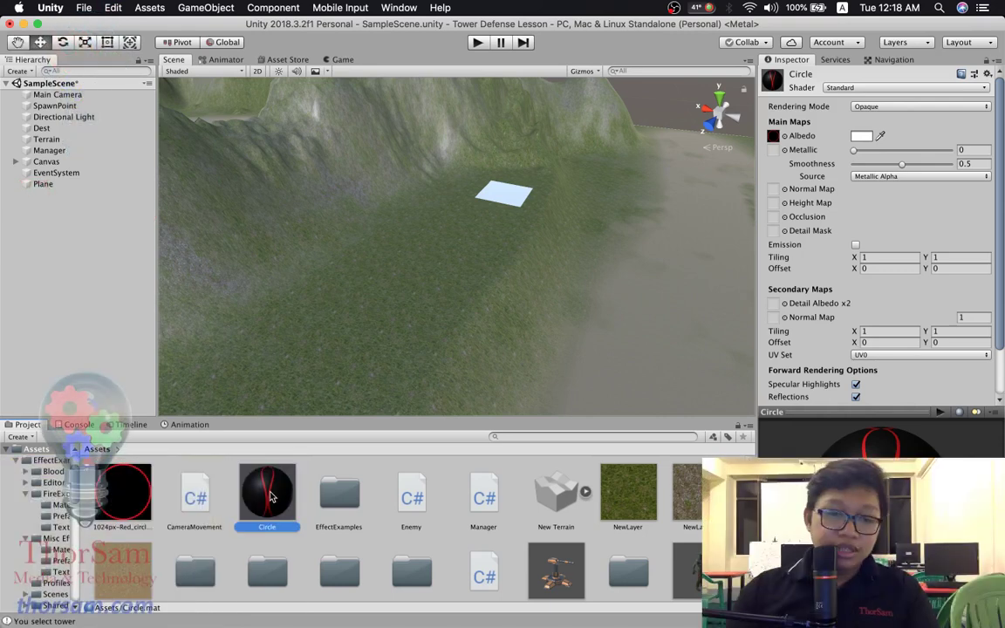
- Apply the Circle material to the plane so it shows a red ring on black
left_click_drag(281, 489, 504, 202)
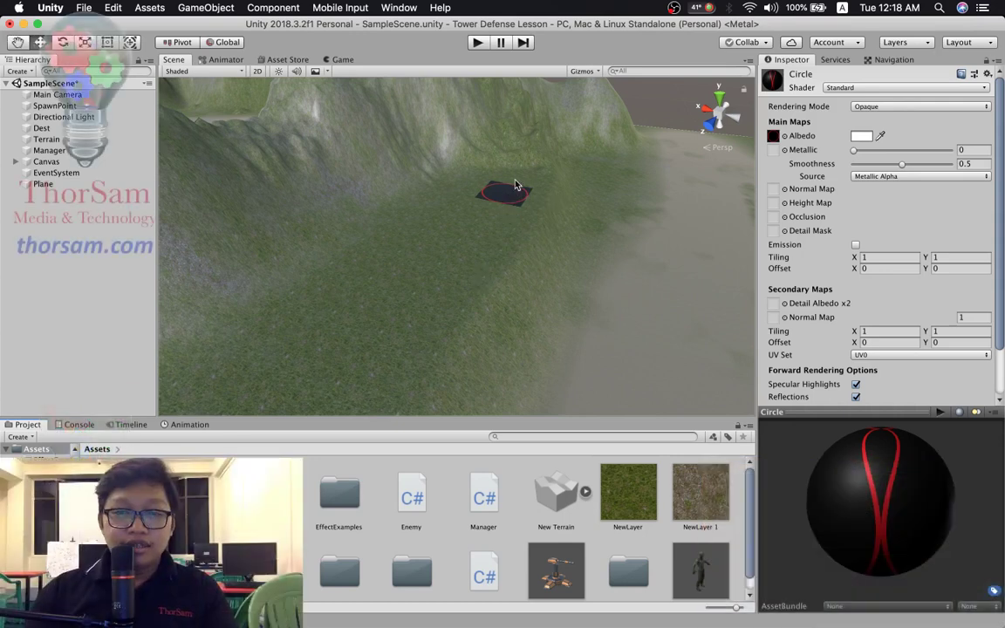
middle_click_drag(528, 211, 518, 308)
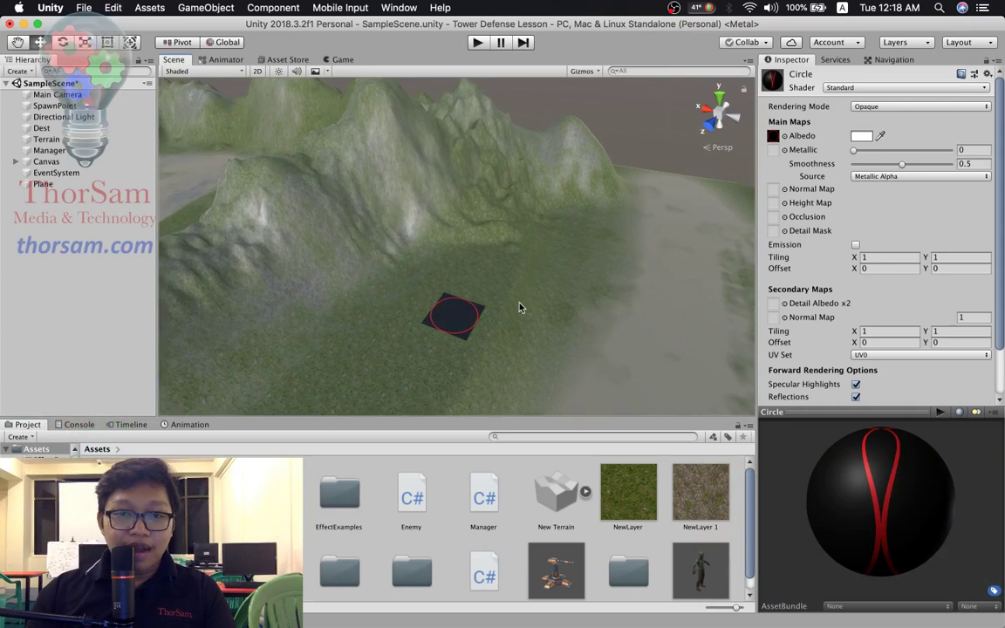
scroll(518, 308, "up", 3)
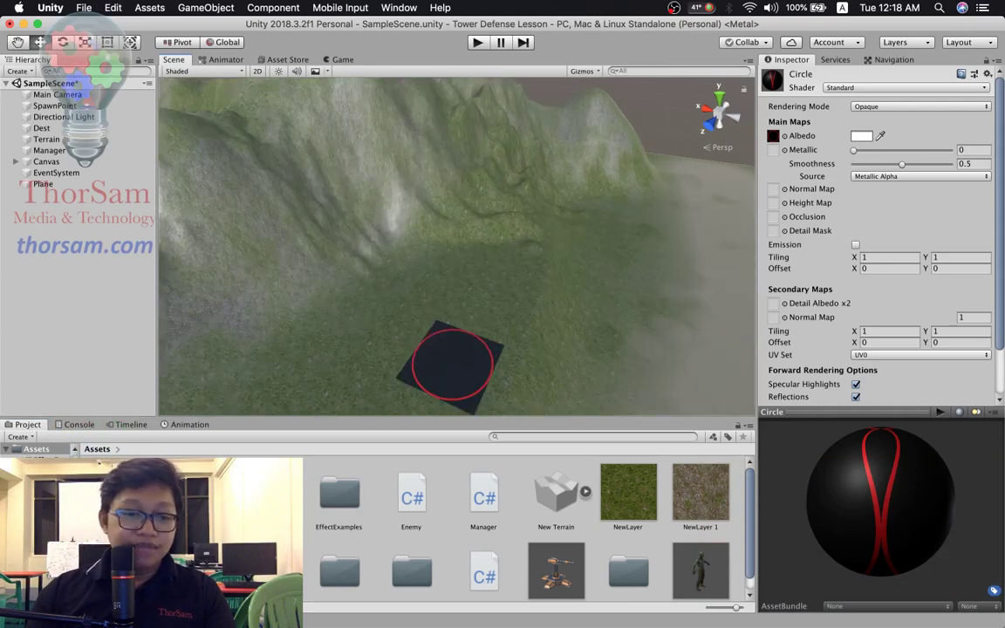
left_click(332, 612)
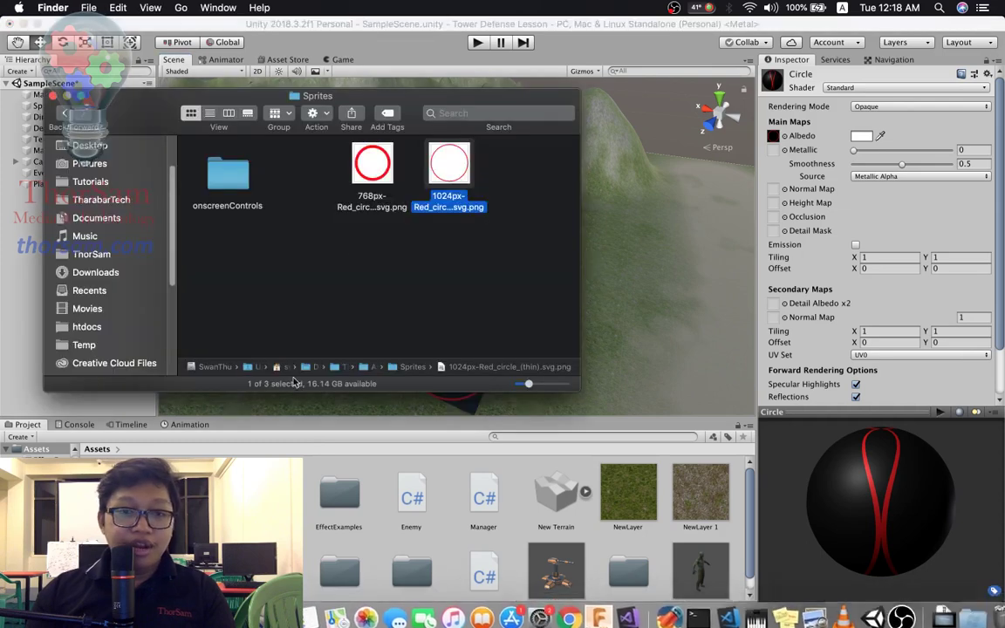
- View the red circle PNG in Preview, then close it and return to Unity
double_click(450, 163)
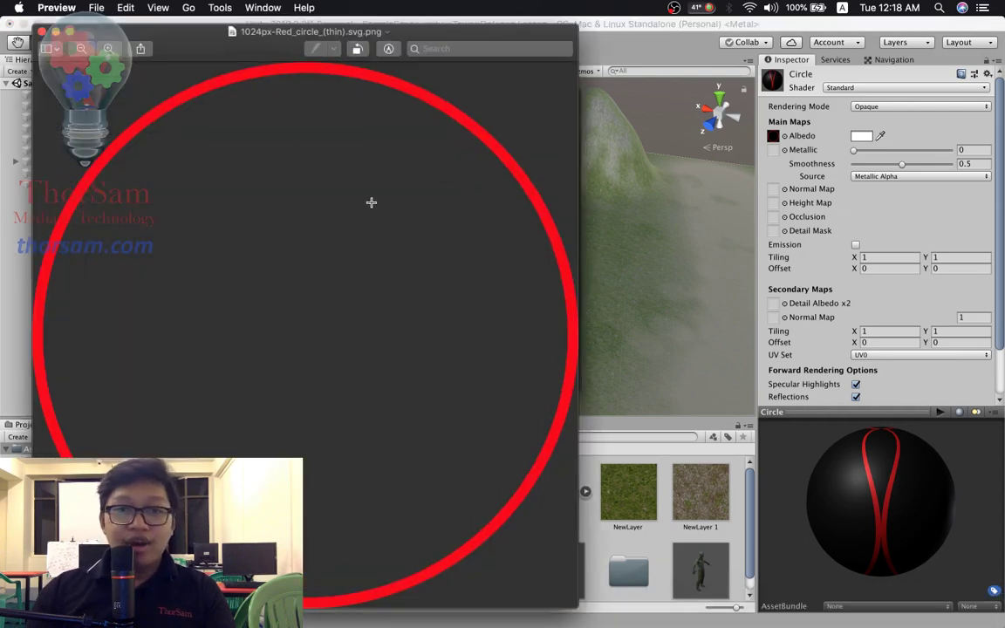
left_click(40, 32)
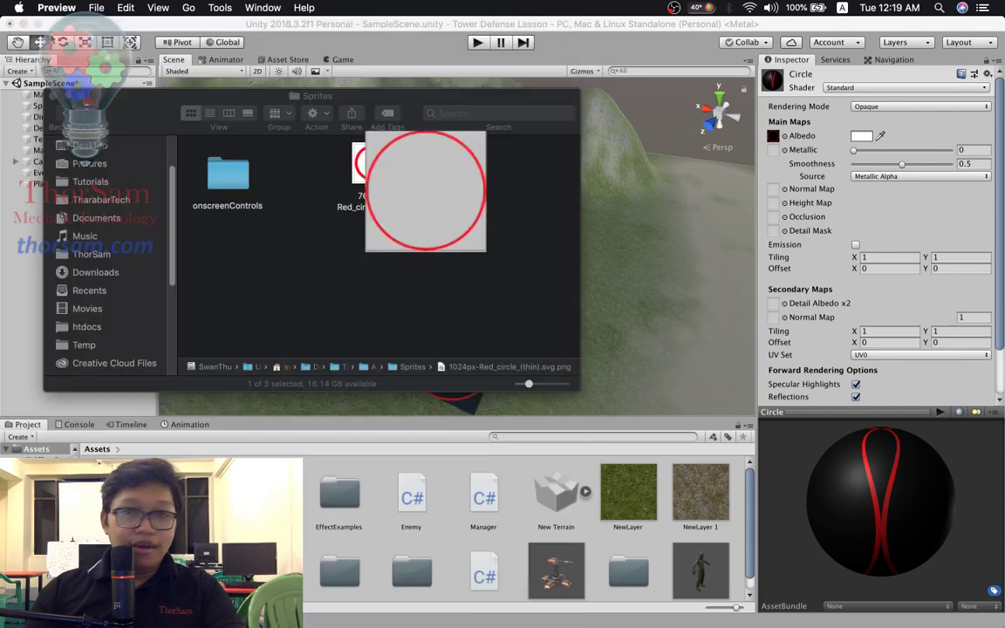
left_click(663, 26)
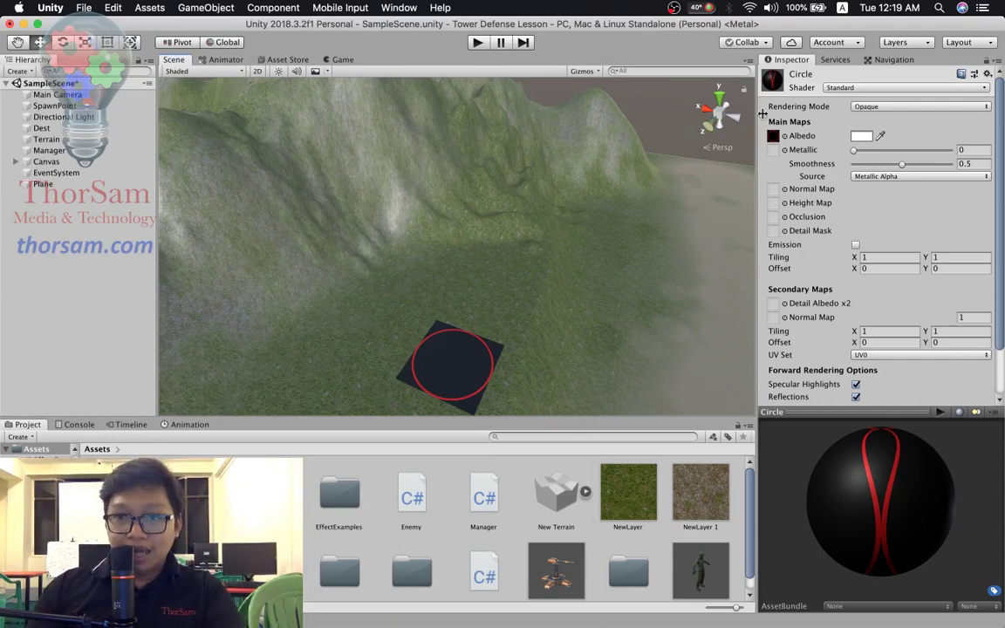
- Set the Circle material's Rendering Mode to Fade and its Smoothness to 0
left_click(883, 107)
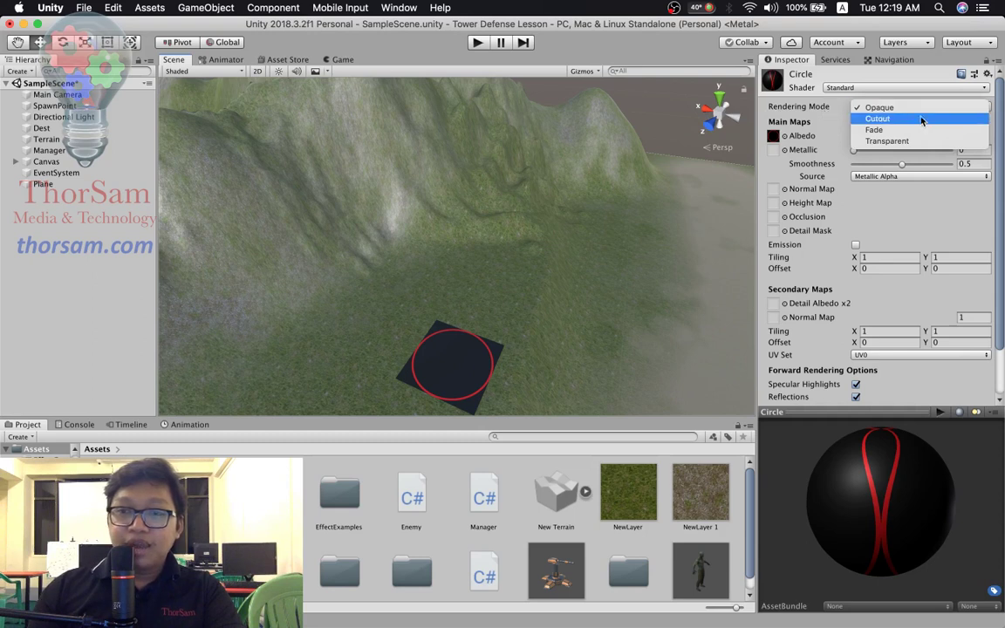
left_click(907, 131)
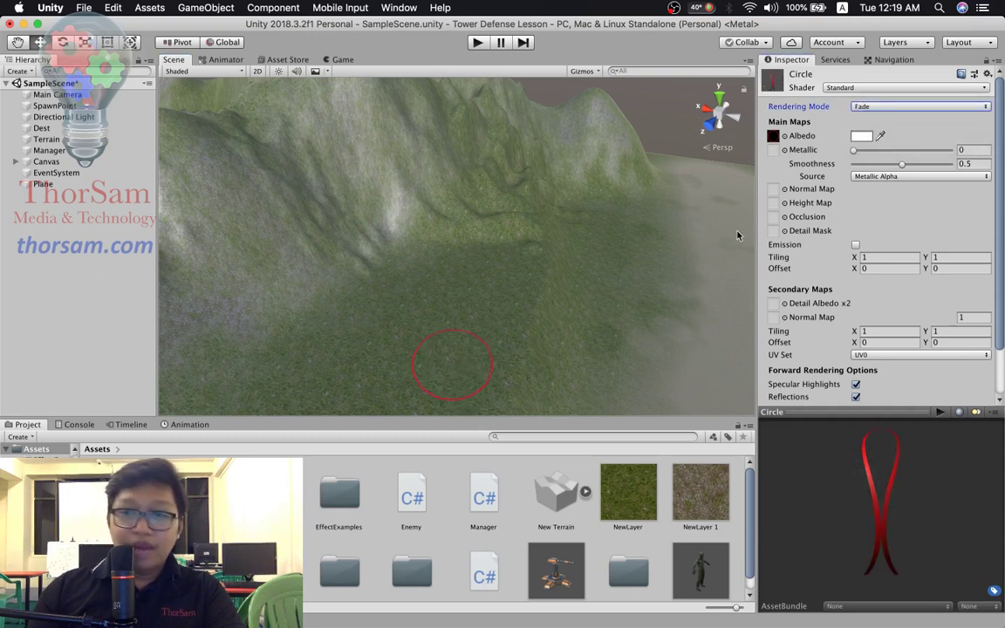
scroll(550, 347, "down", 5)
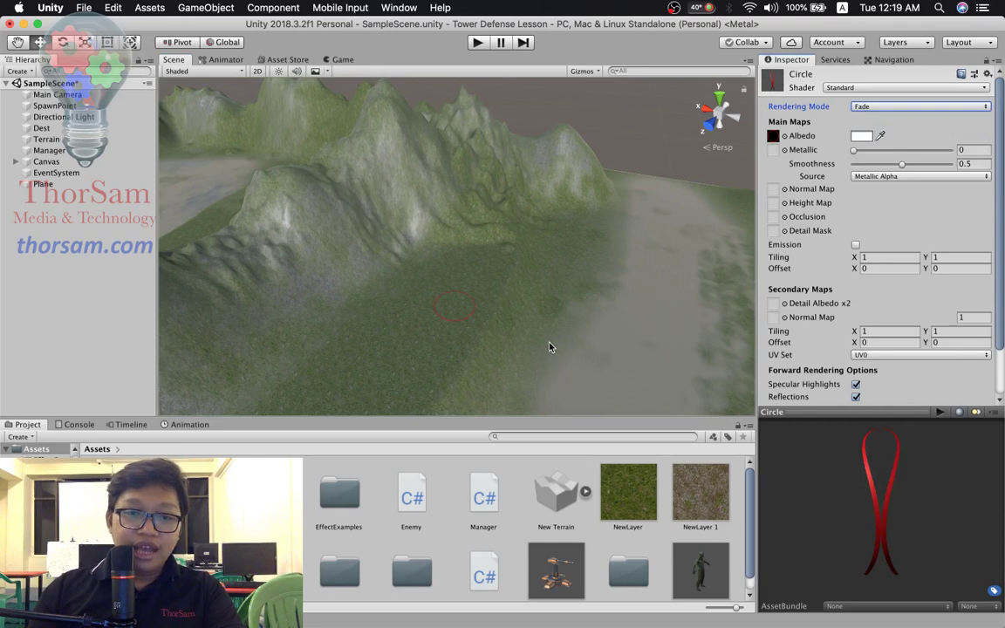
left_click_drag(903, 166, 854, 164)
scroll(534, 327, "up", 5)
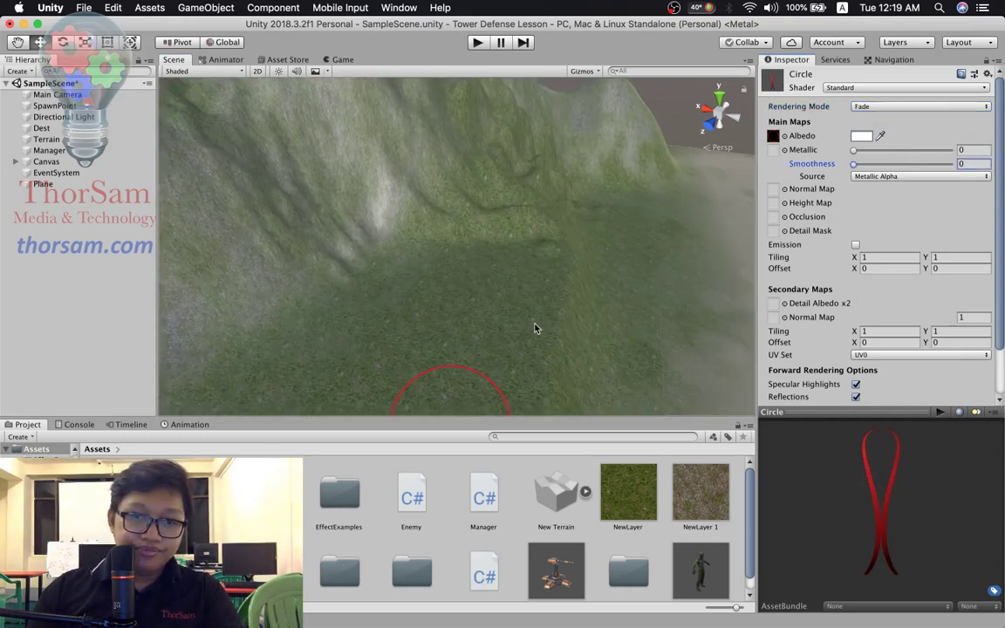
middle_click_drag(559, 341, 568, 310)
scroll(557, 332, "down", 10)
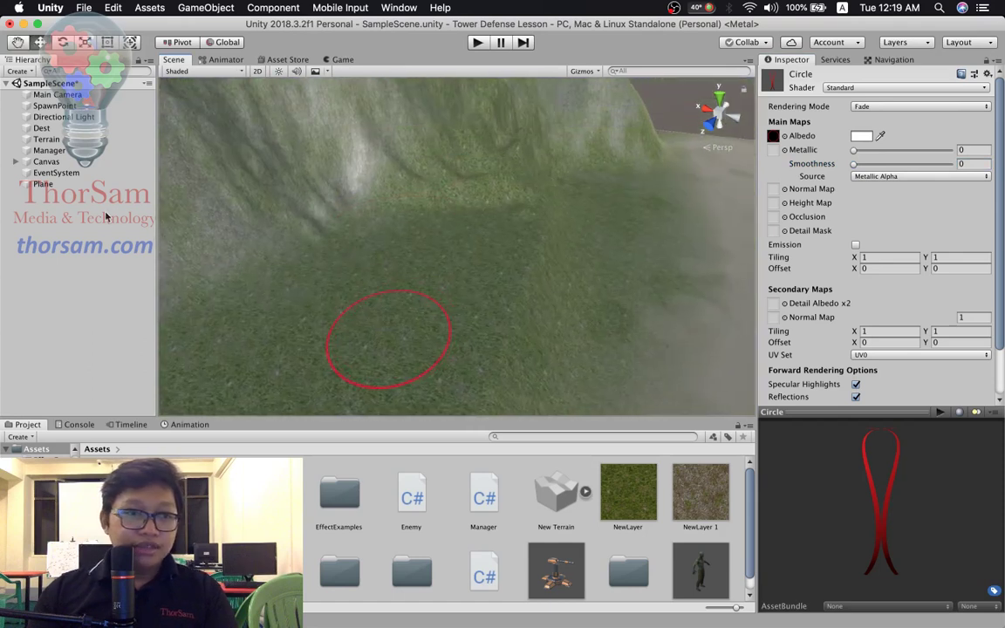
- Select the Plane in the Hierarchy and begin renaming it
left_click(43, 184)
scroll(467, 285, "down", 2)
scroll(518, 323, "down", 2)
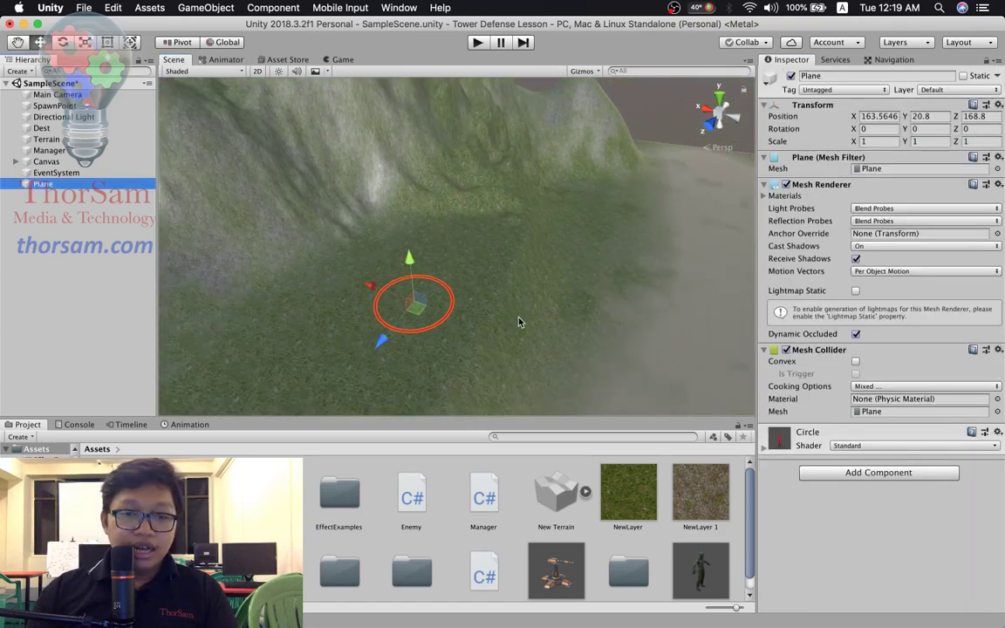
scroll(515, 323, "down", 2)
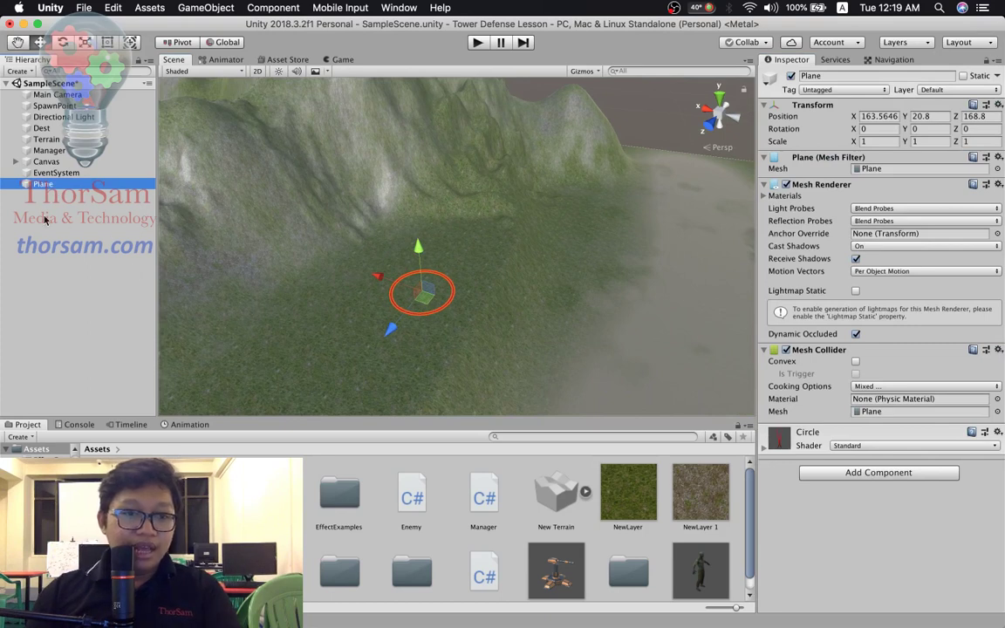
left_click(48, 185)
type("circ")
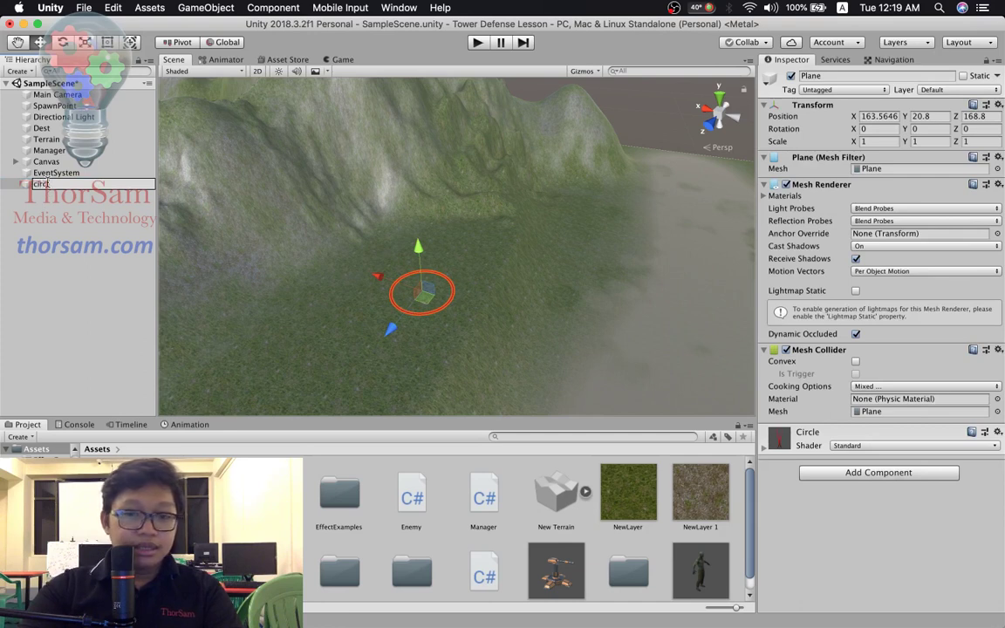
- Rename the plane to circle, then rename it again to select
type("e")
key("Return")
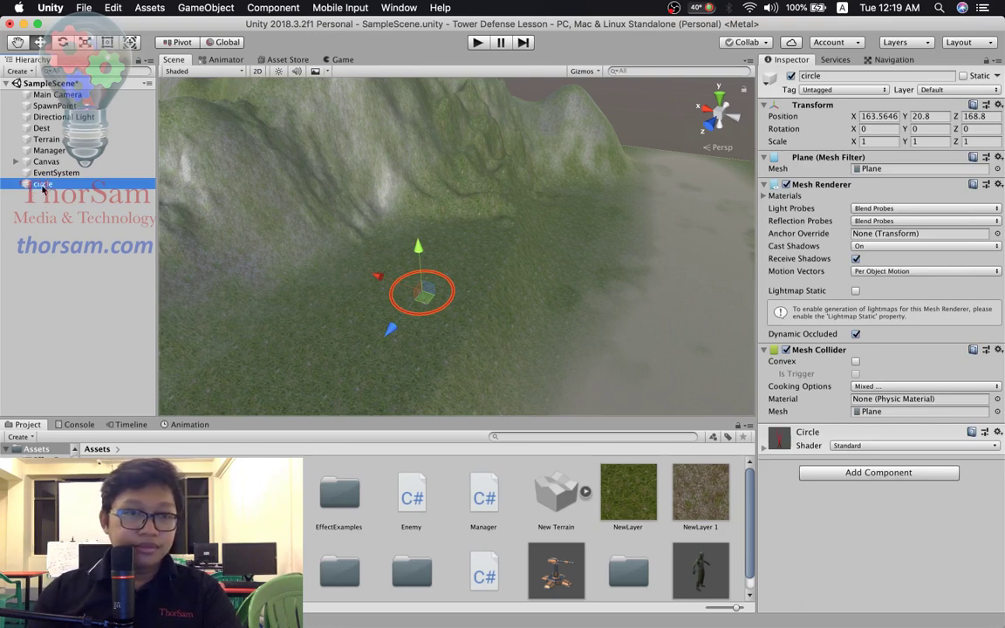
left_click(42, 186)
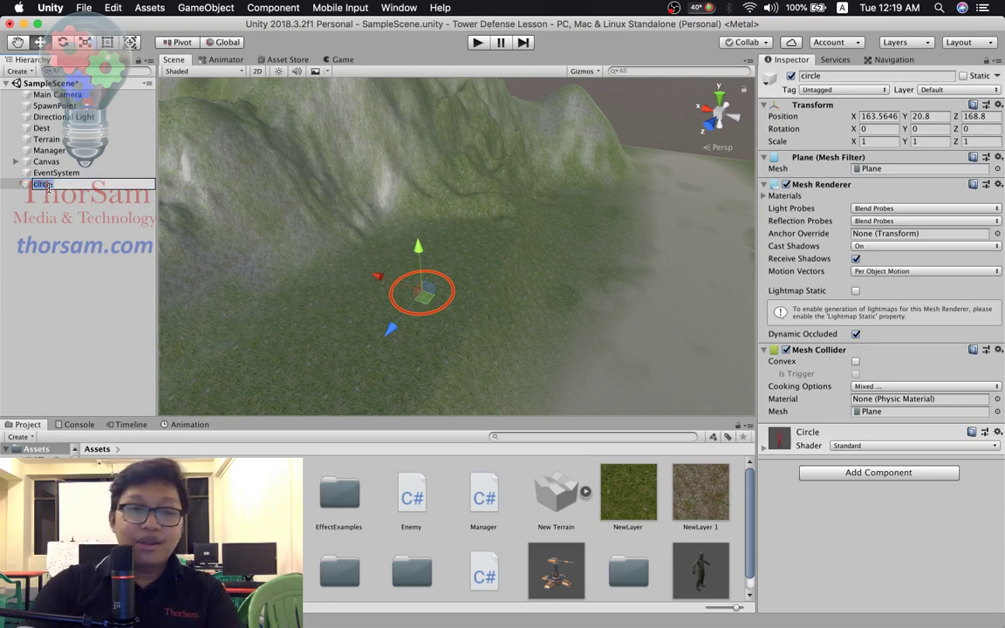
type("select")
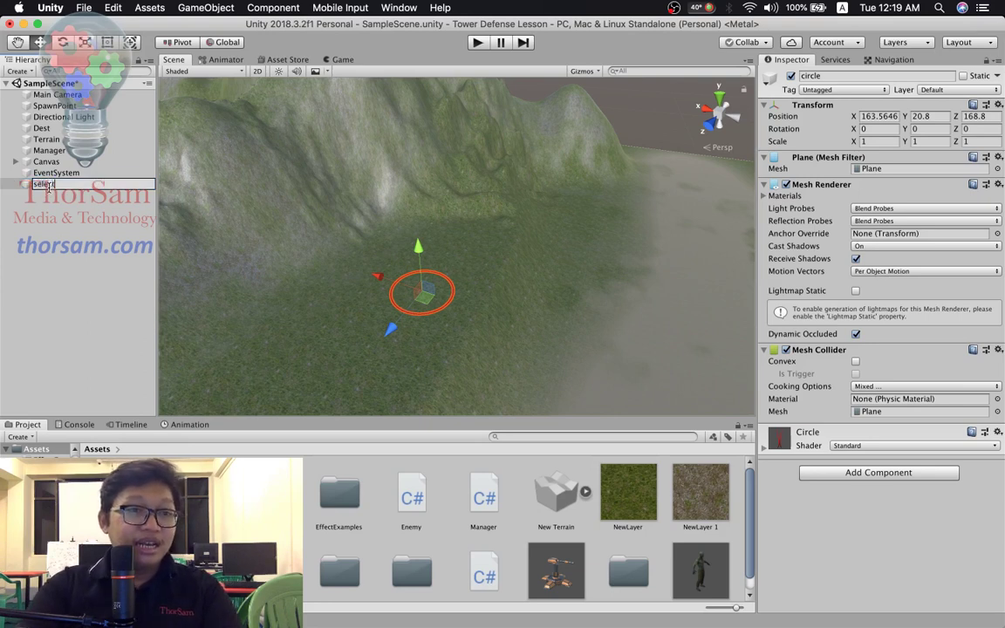
key("Return")
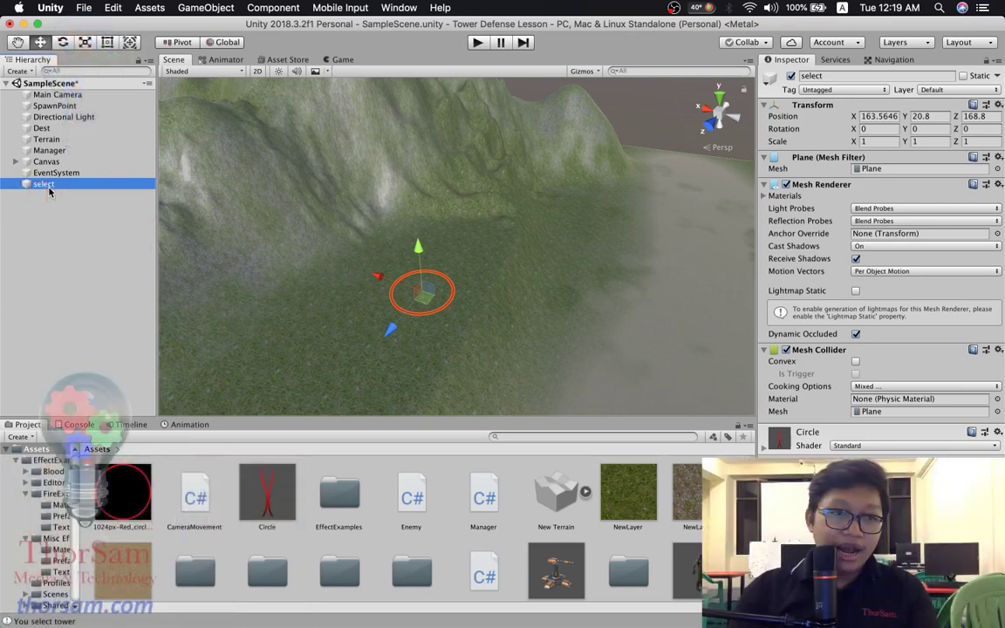
- Save select as a prefab in Assets, delete it from the scene, and open the Manager script
mouse_move(27, 185)
left_mouse_down()
mouse_move(222, 471)
mouse_move(255, 470)
left_mouse_up()
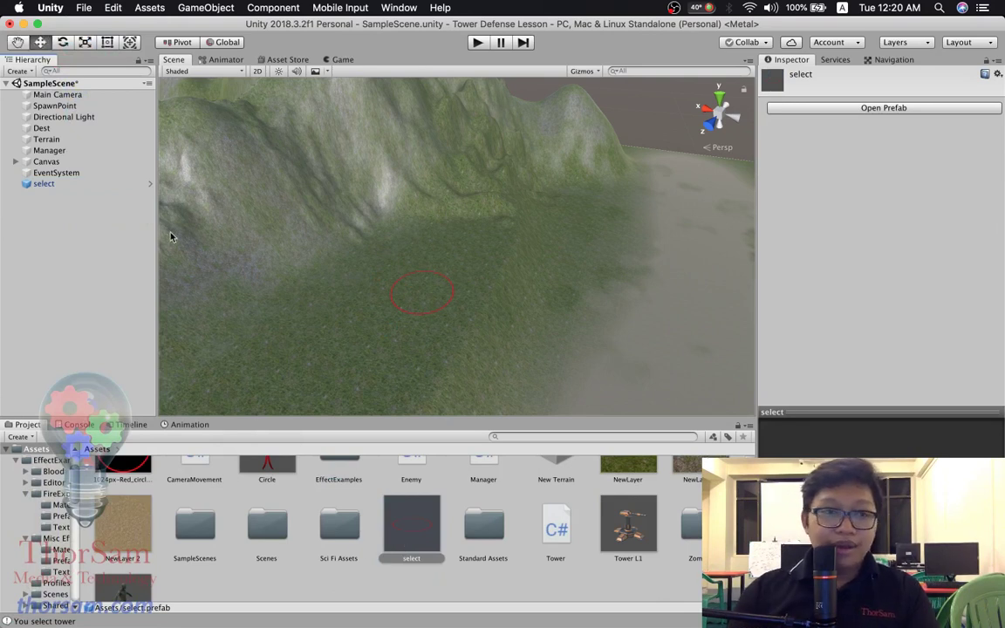
left_click(40, 184)
right_click(49, 187)
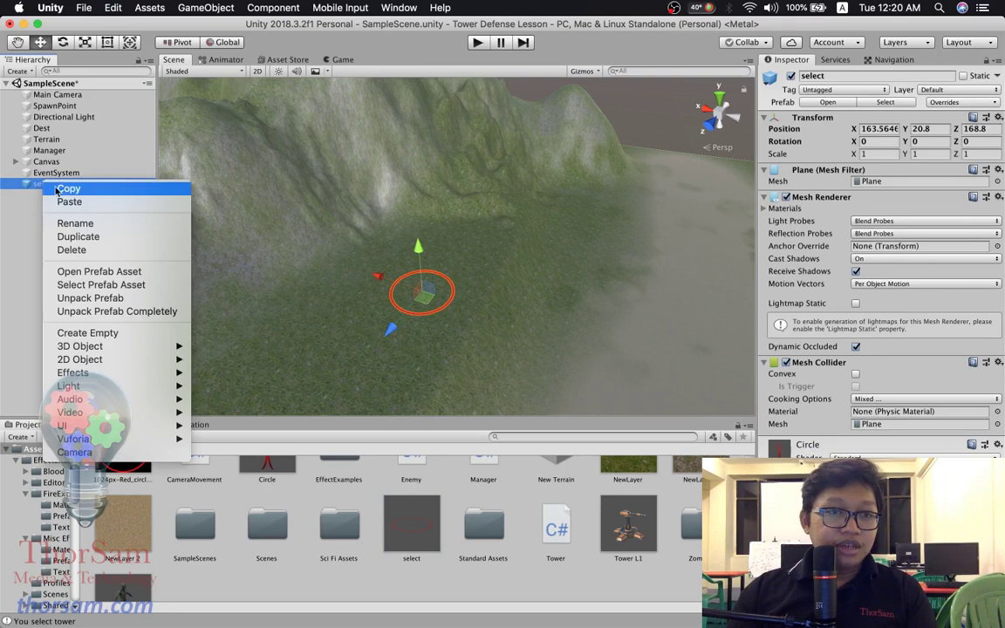
left_click(85, 252)
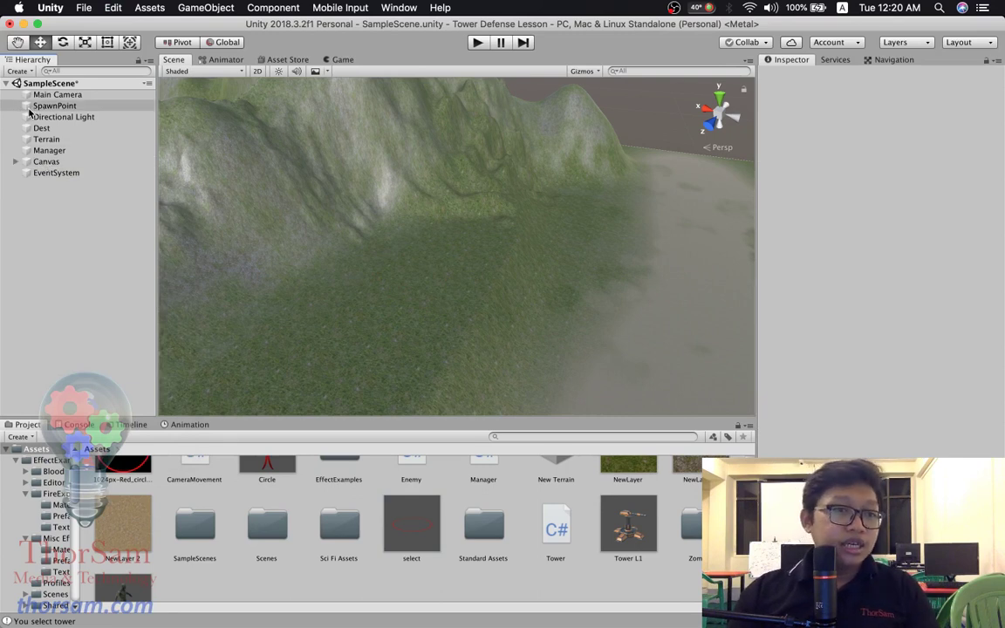
left_click(48, 150)
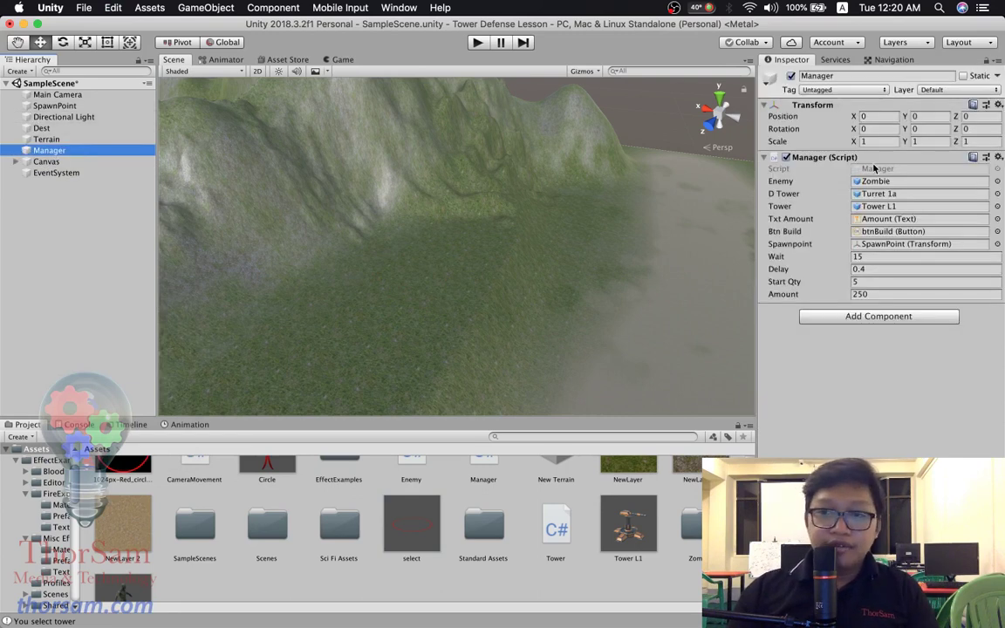
double_click(876, 170)
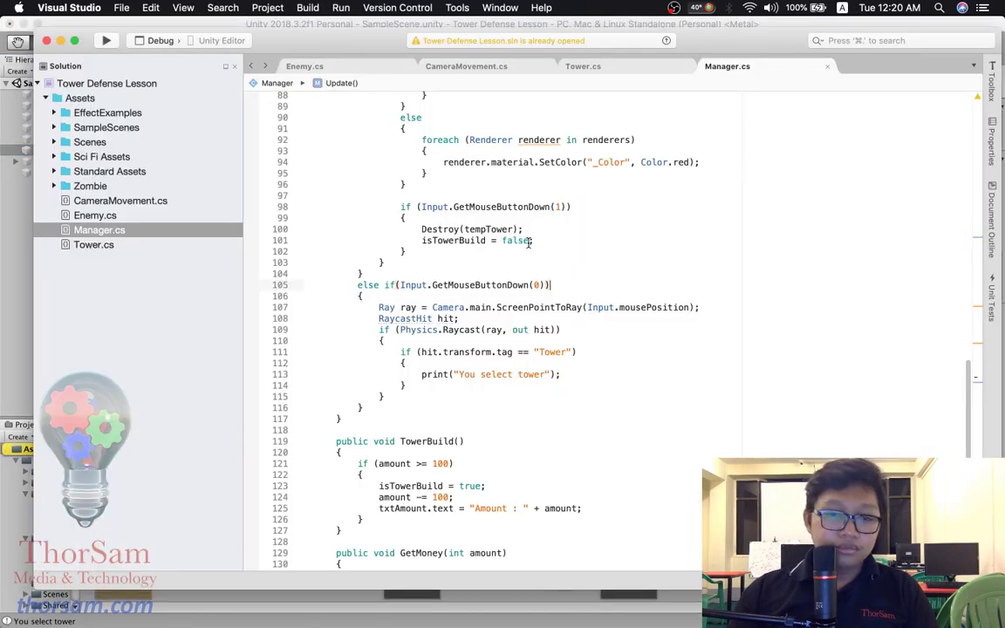
scroll(528, 242, "up", 5)
scroll(527, 242, "up", 6)
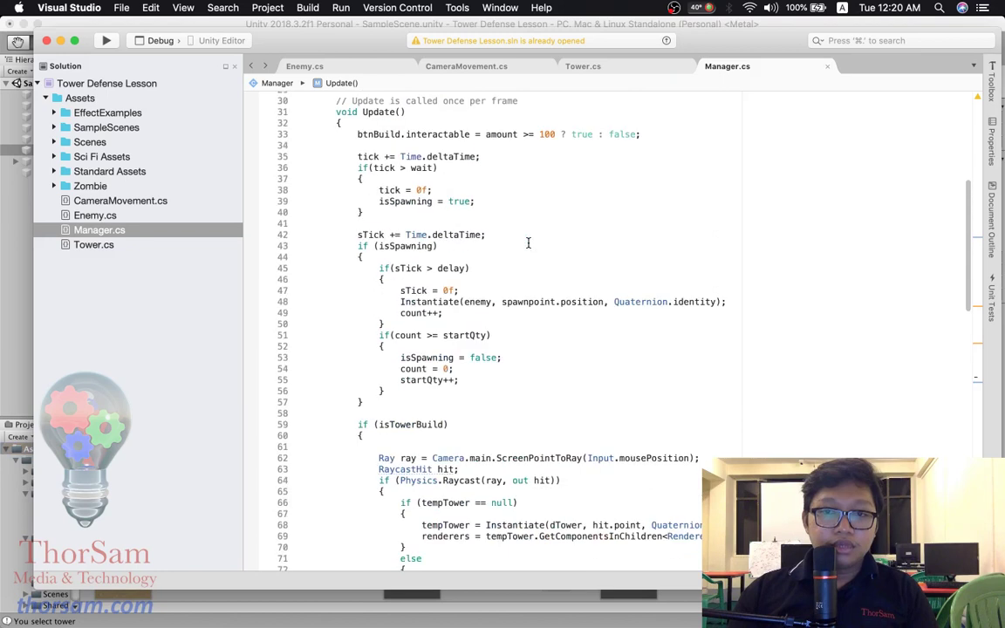
scroll(528, 243, "up", 3)
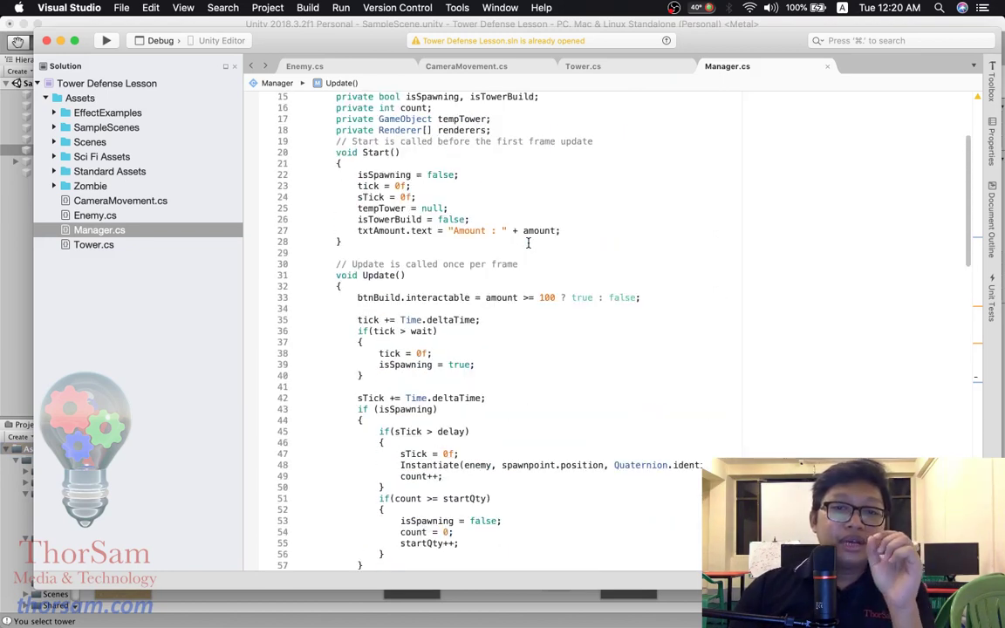
scroll(596, 289, "down", 4)
scroll(597, 290, "down", 3)
scroll(598, 291, "up", 5)
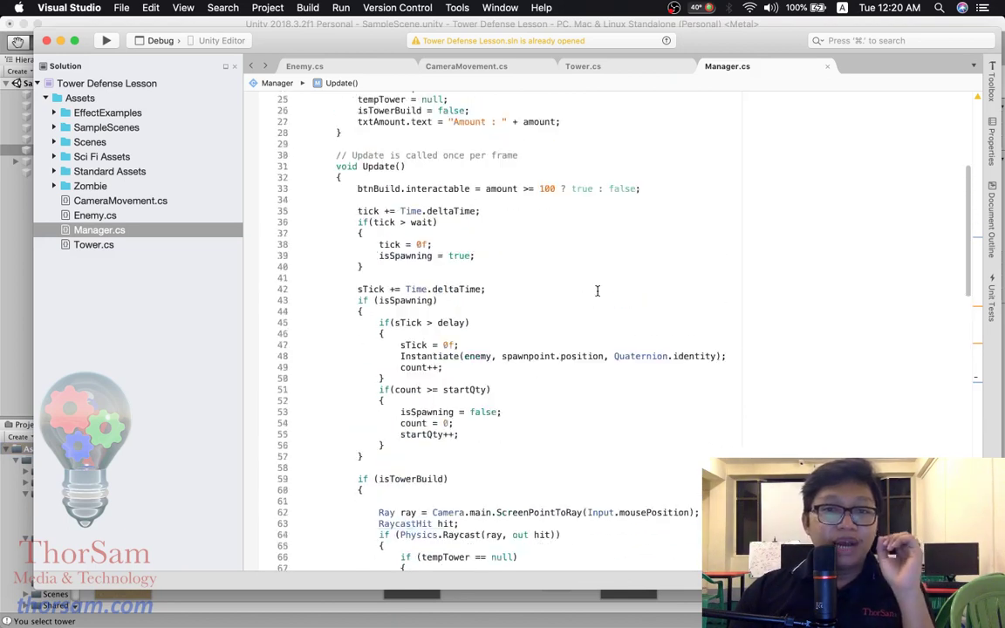
scroll(597, 291, "up", 3)
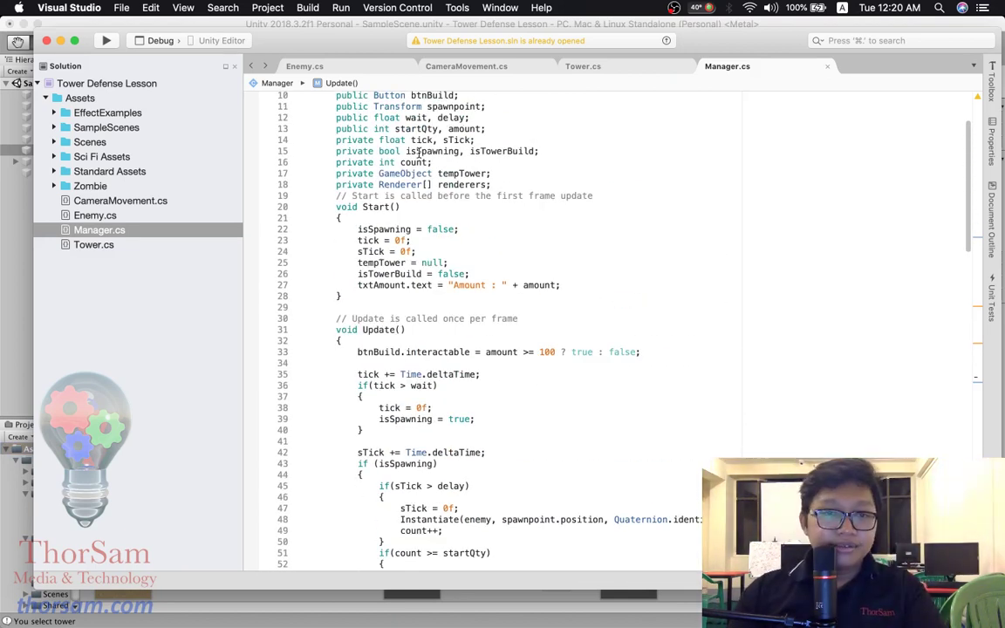
scroll(419, 152, "up", 2)
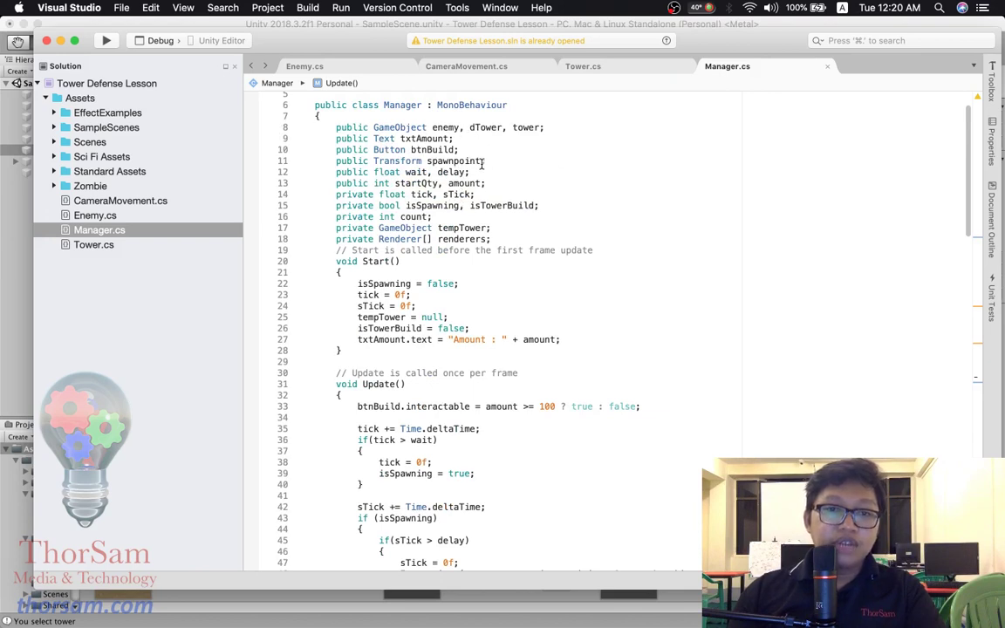
left_click(482, 162)
- Add circle to the public GameObject list on line 8, removing it from the Transform line
type(", ")
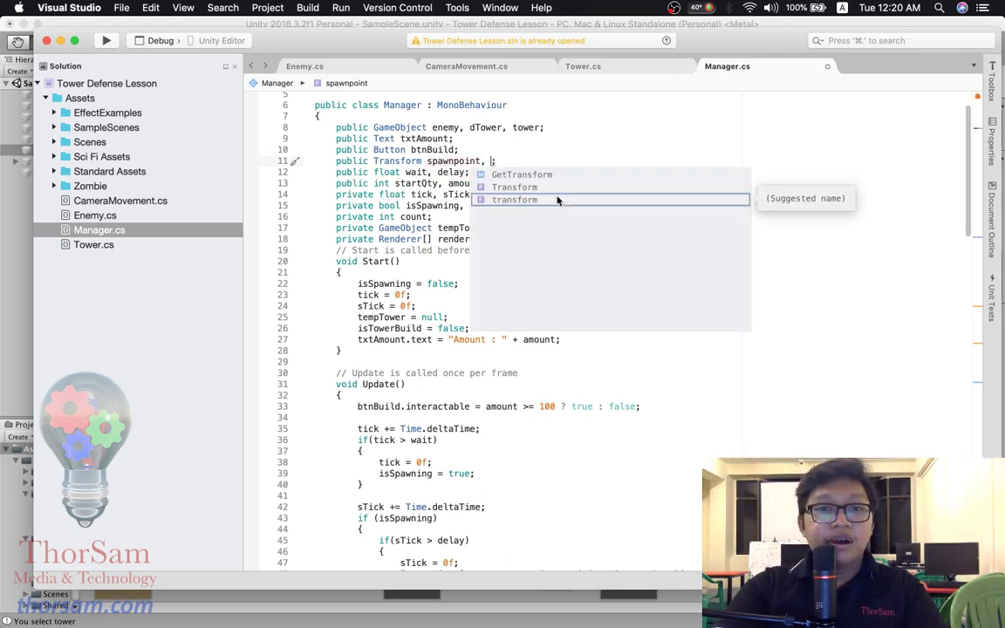
type("circle")
key("Up")
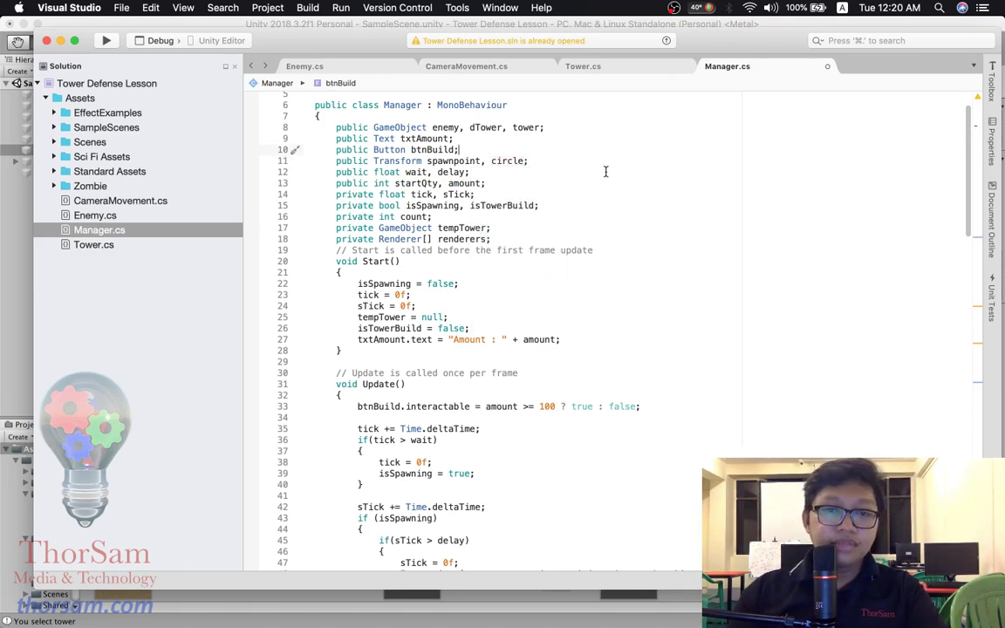
scroll(579, 220, "up", 2)
left_click(520, 210)
key("BackSpace")
key("BackSpace")
key("BackSpace")
key("BackSpace")
key("BackSpace")
key("BackSpace")
key("BackSpace")
left_click(543, 175)
type(", ")
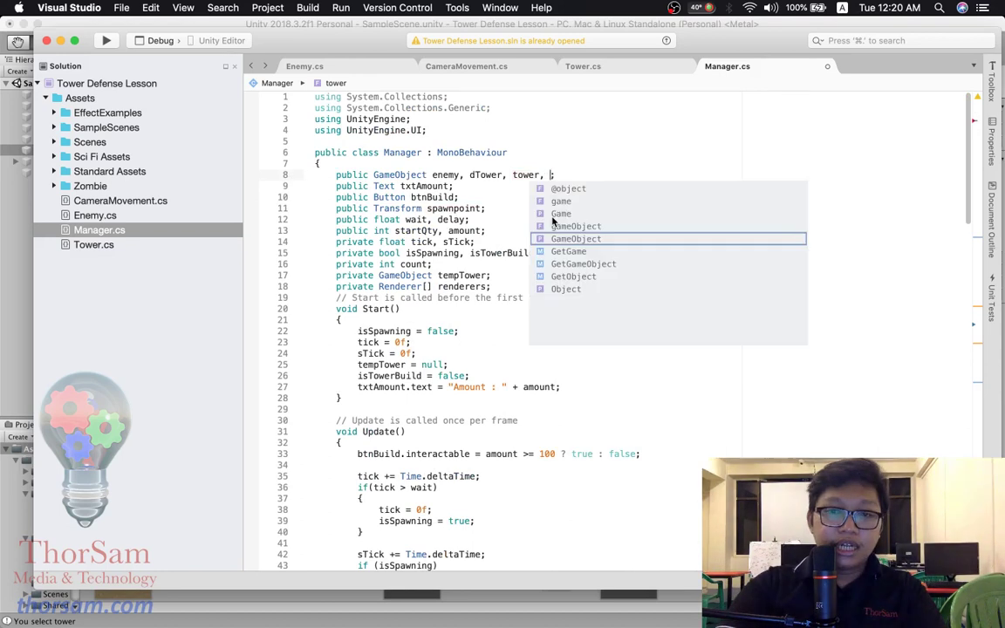
type("circle")
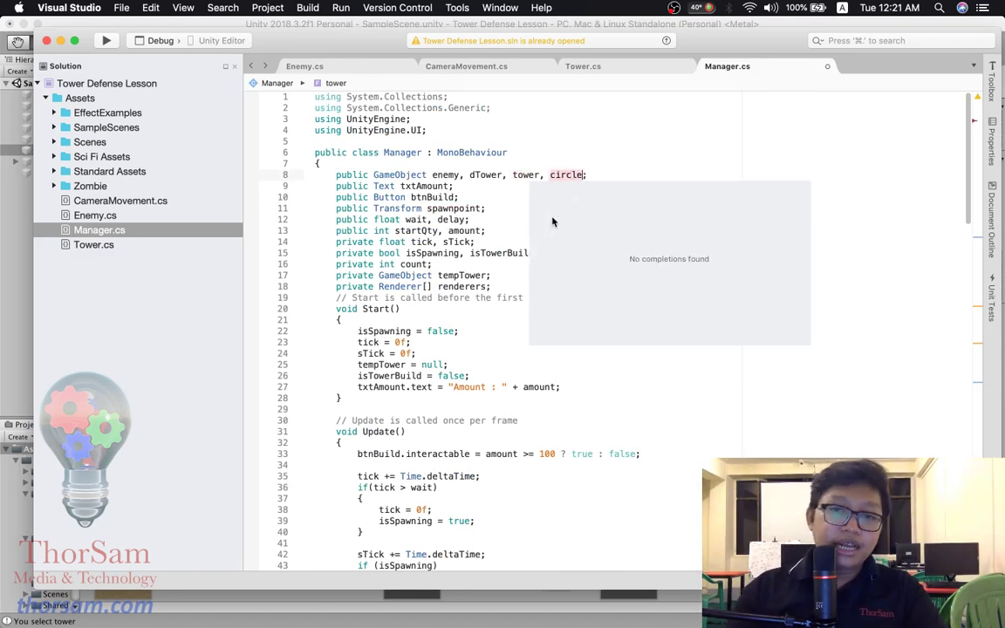
key("Right")
left_click(512, 286)
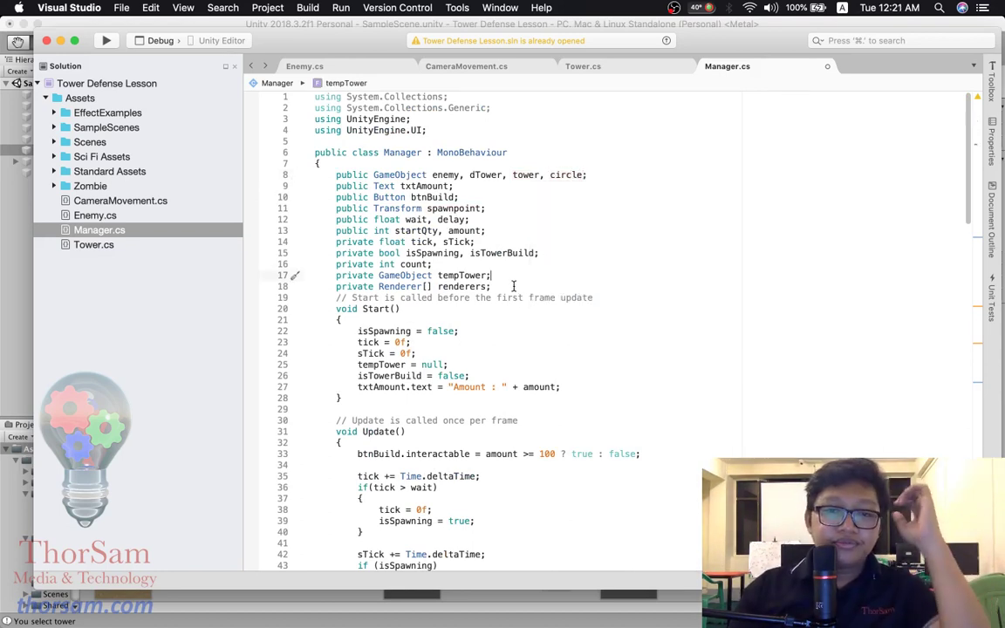
scroll(581, 342, "down", 10)
scroll(581, 342, "down", 5)
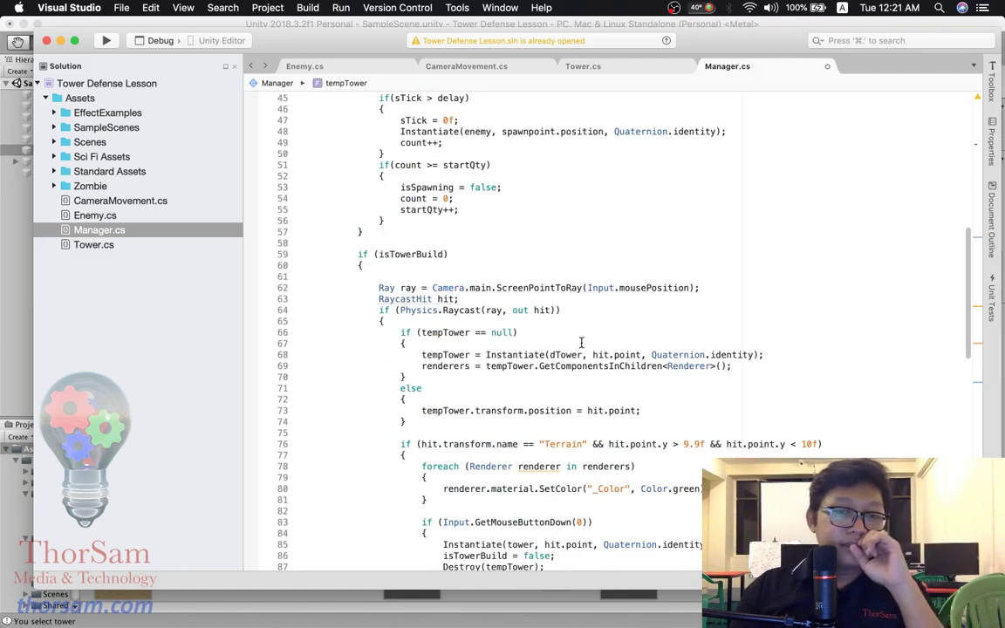
- Delete the print("You select tower"); line inside the Tower tag check in Update
scroll(581, 341, "down", 5)
scroll(581, 342, "down", 9)
scroll(581, 343, "down", 5)
scroll(581, 343, "down", 2)
scroll(581, 342, "up", 7)
scroll(581, 343, "up", 7)
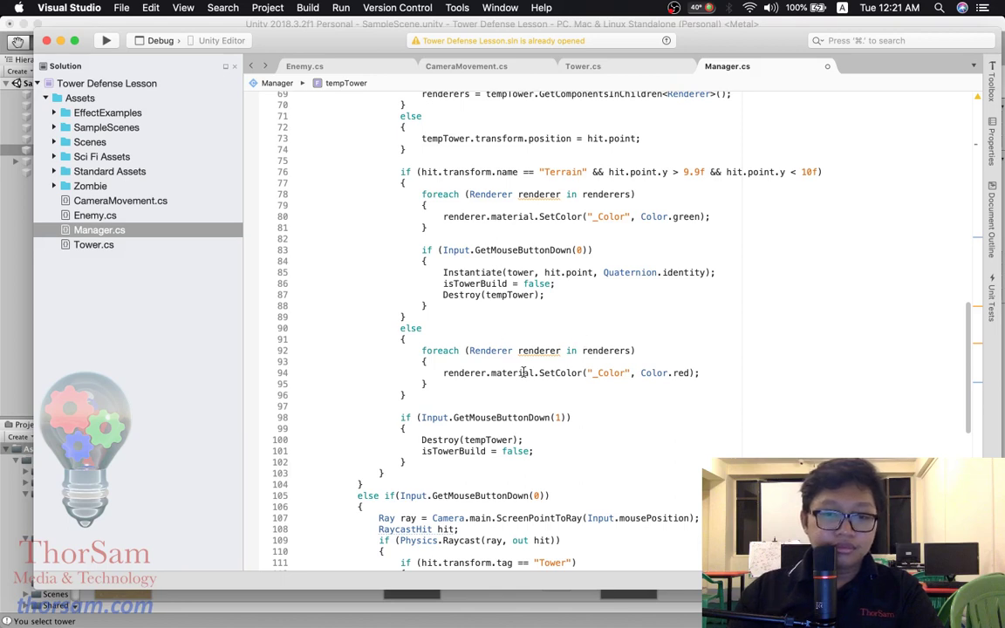
scroll(521, 369, "up", 7)
scroll(519, 368, "down", 10)
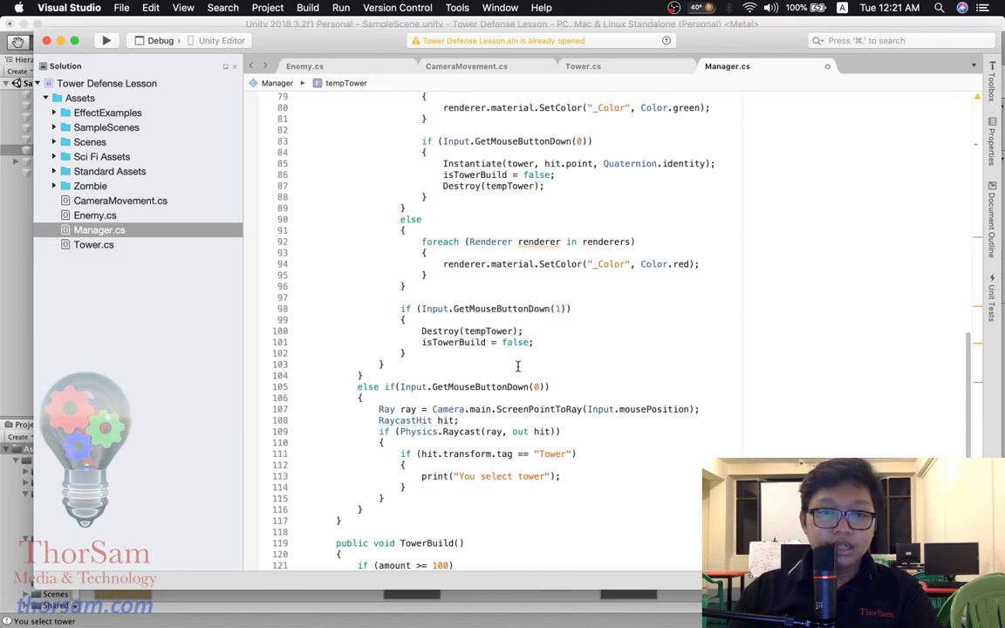
scroll(518, 364, "down", 5)
scroll(475, 240, "up", 3)
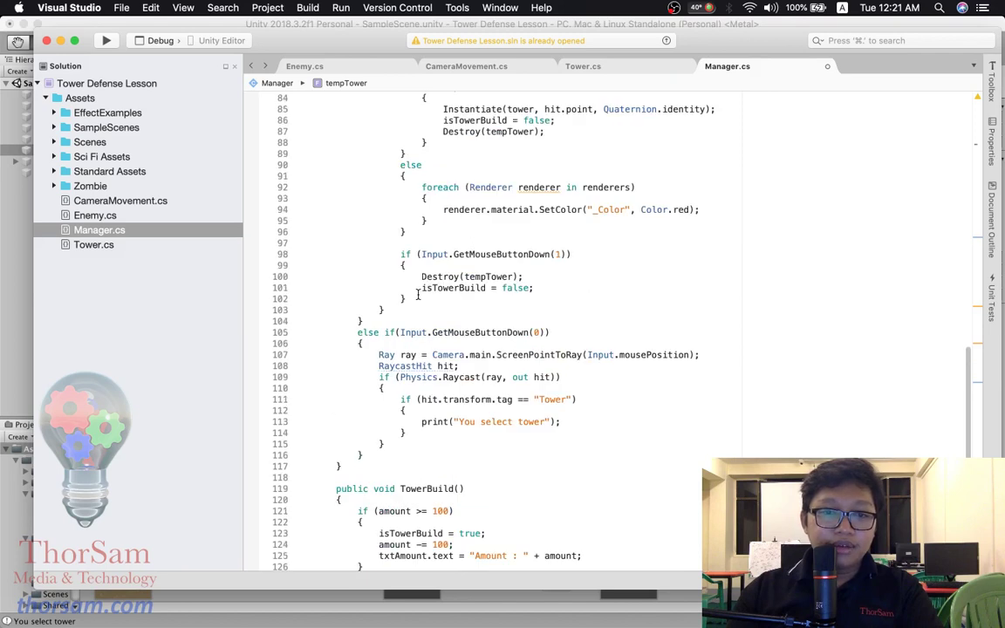
scroll(517, 332, "down", 2)
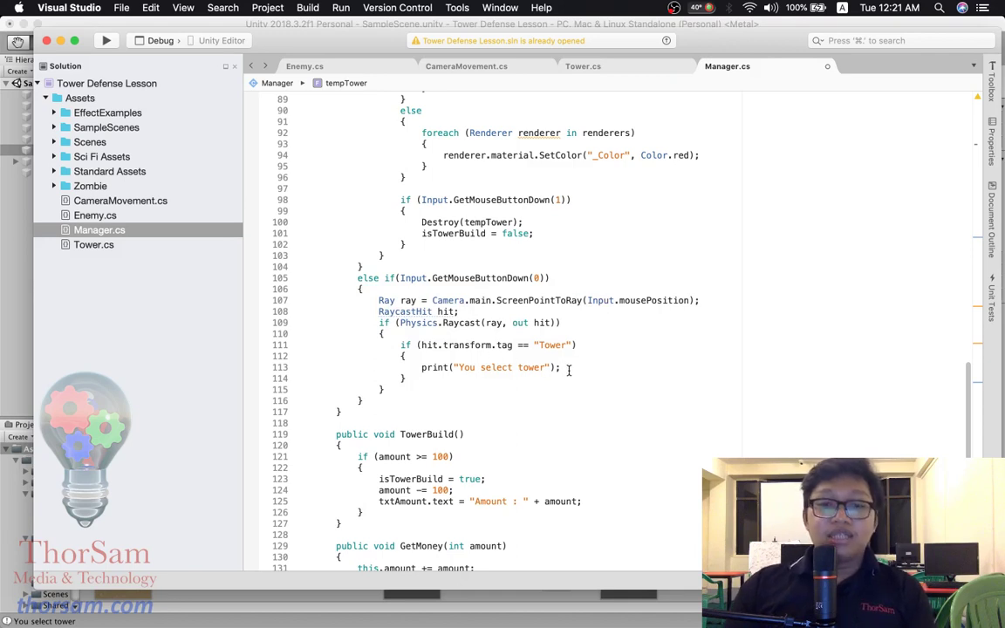
left_click_drag(562, 367, 422, 368)
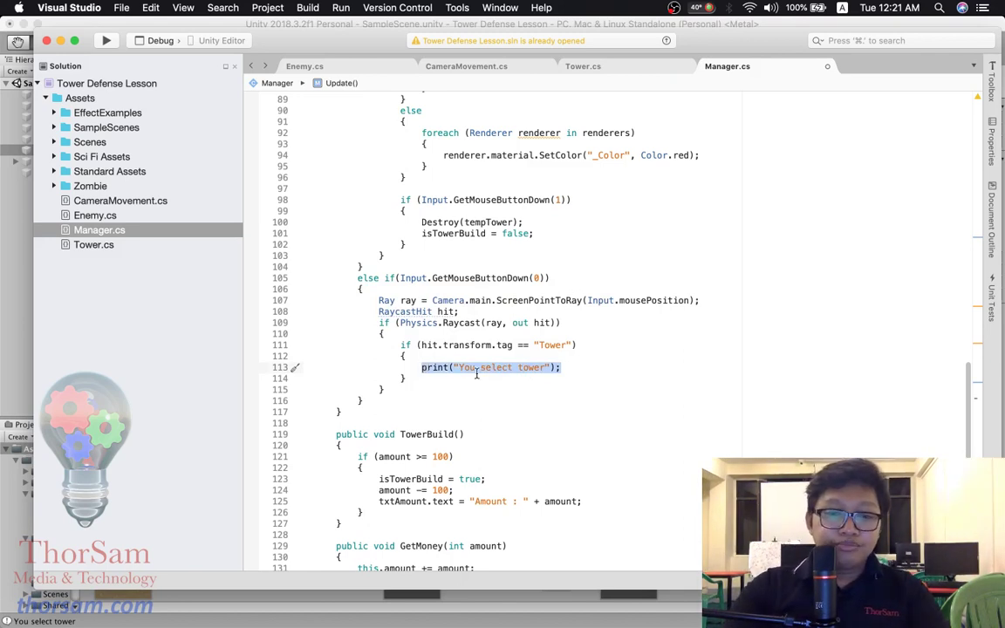
key("BackSpace")
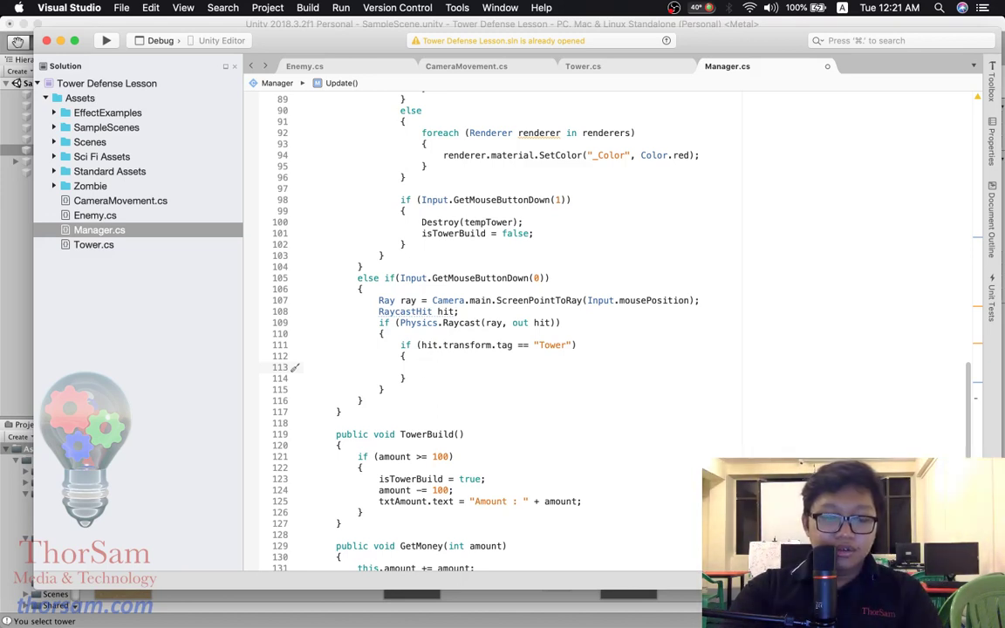
- Write 'Vector3 tower_pos = hit.transform.' inside the Tower check block
type("tower_")
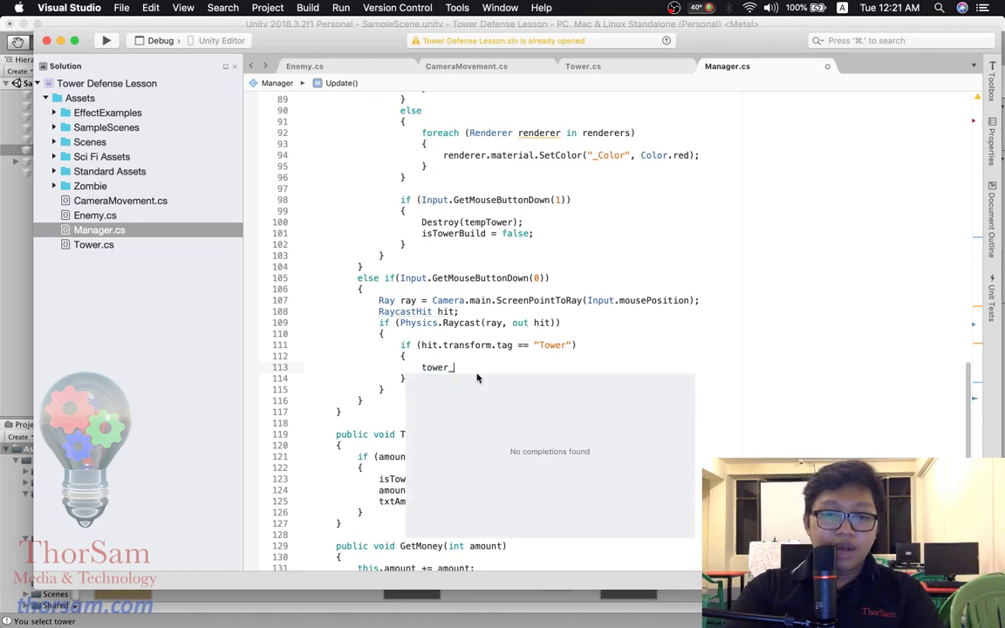
type("pos =")
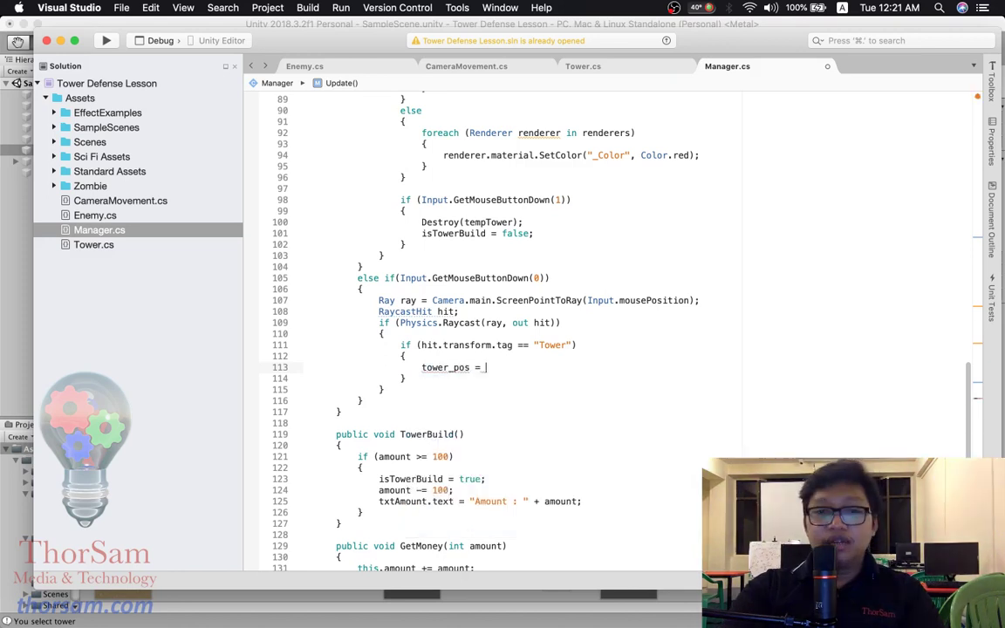
key("BackSpace")
key("BackSpace")
key("BackSpace")
key("BackSpace")
key("BackSpace")
key("BackSpace")
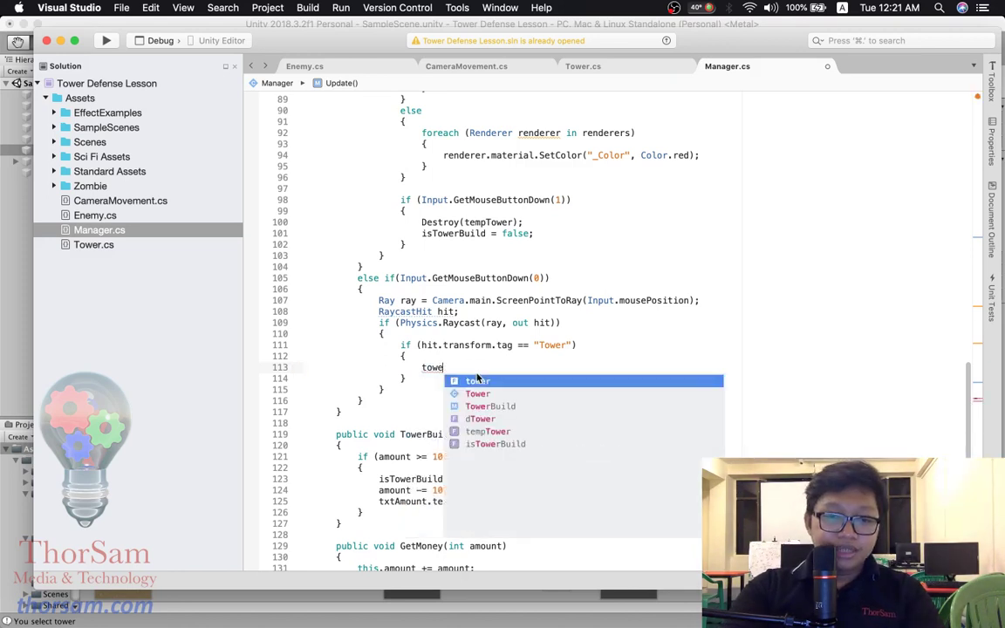
key("BackSpace")
key("BackSpace")
key("BackSpace")
key("BackSpace")
type("Vec")
key("Down")
key("space")
type("tower_p")
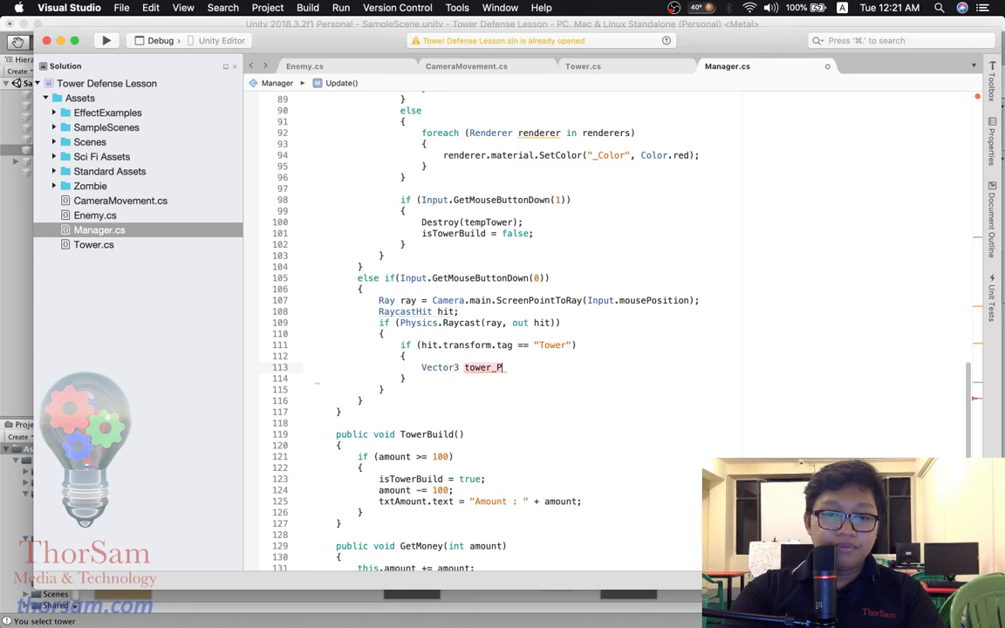
key("BackSpace")
type("= ")
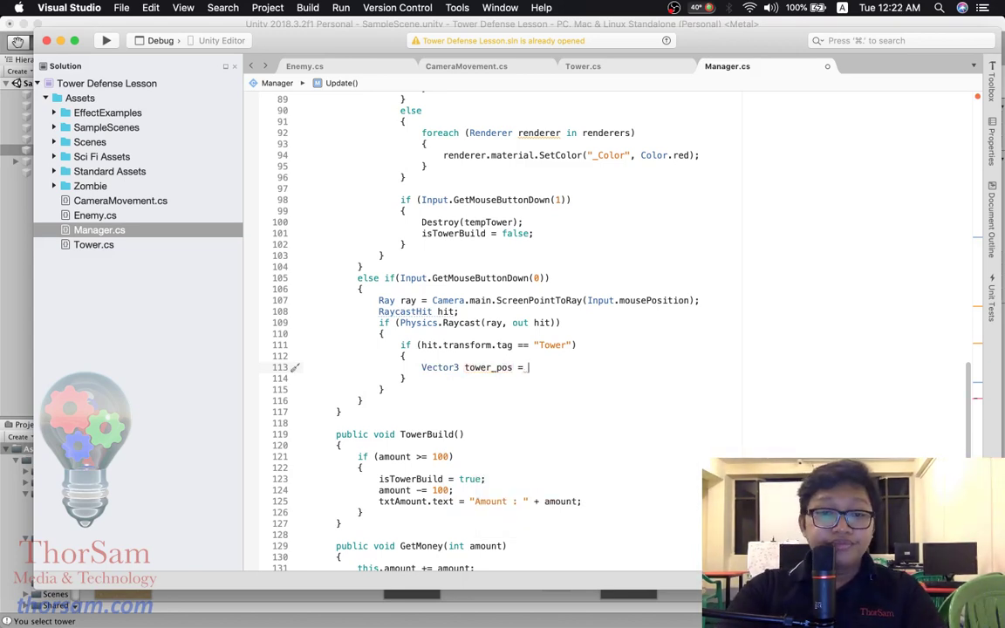
type("h")
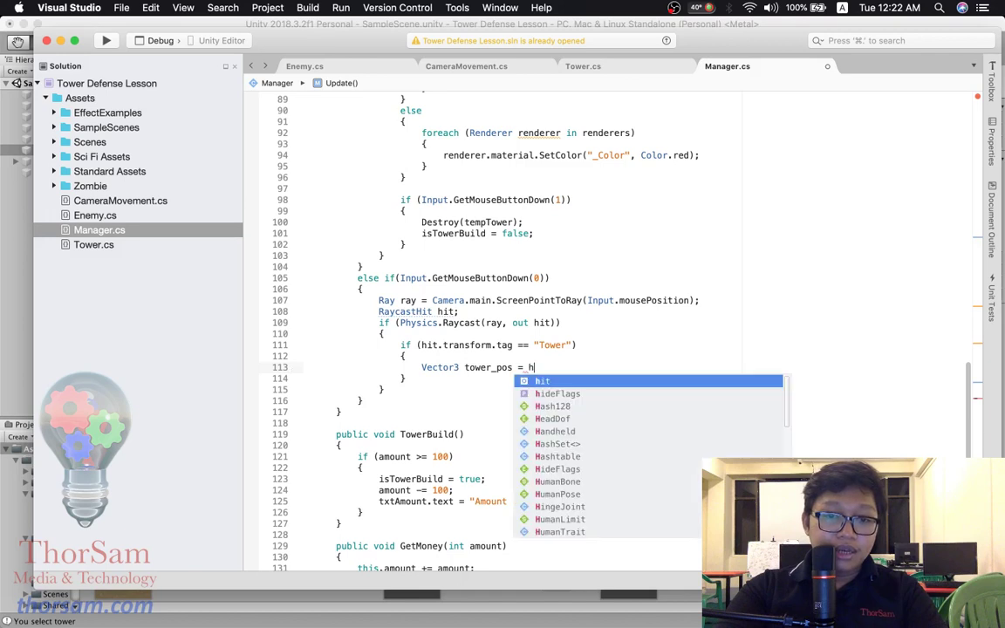
key("Return")
type(".tr")
key("Return")
type(".")
- Erase the hit.transform value and insert a blank line after the brace on line 112
key("BackSpace")
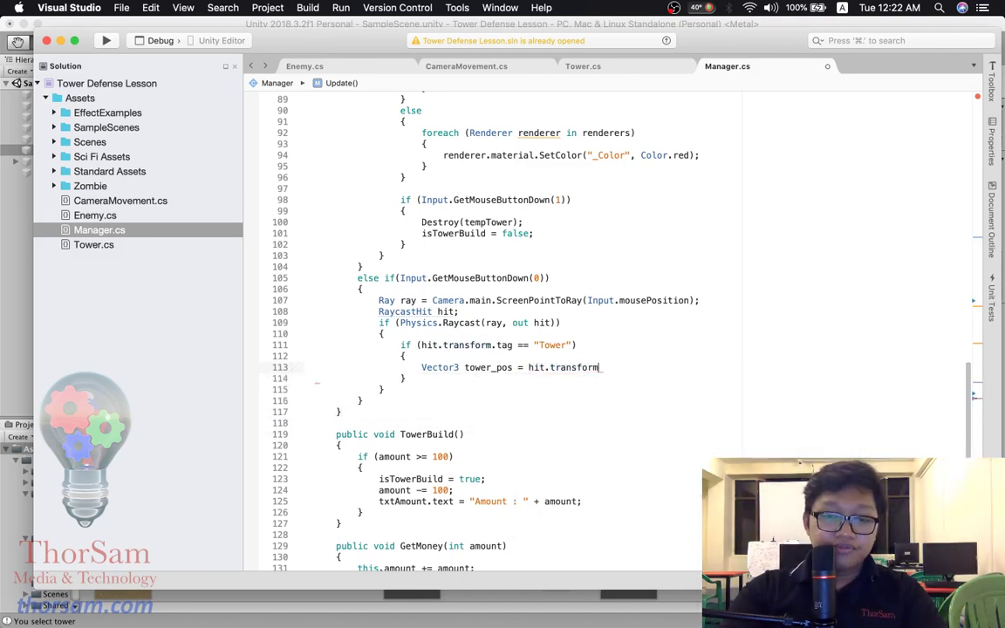
key("BackSpace")
key("BackSpace")
key("BackSpace")
key("BackSpace")
key("BackSpace")
key("BackSpace")
key("BackSpace")
key("BackSpace")
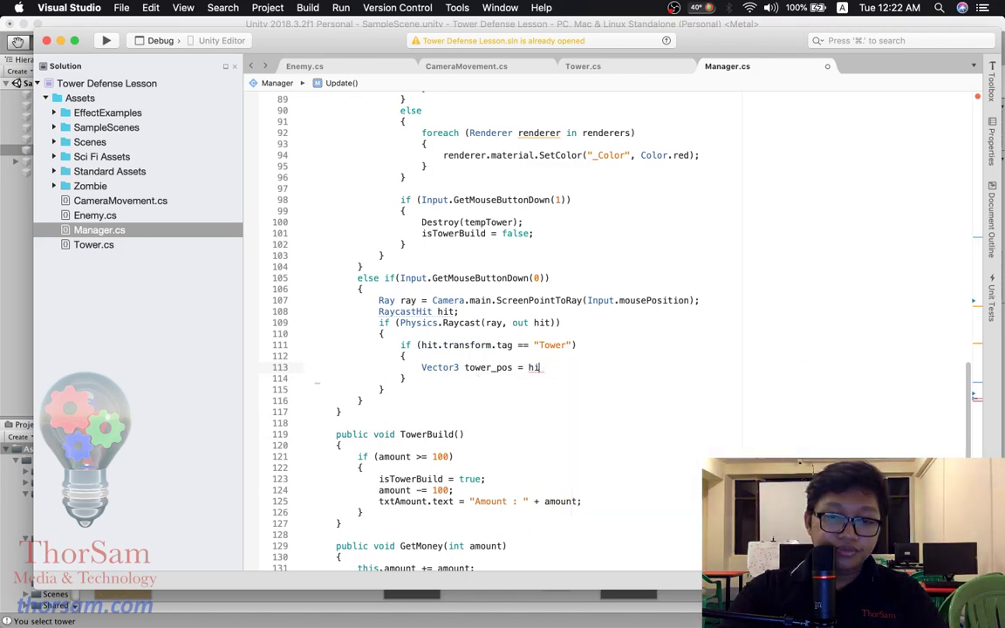
key("BackSpace")
key("BackSpace")
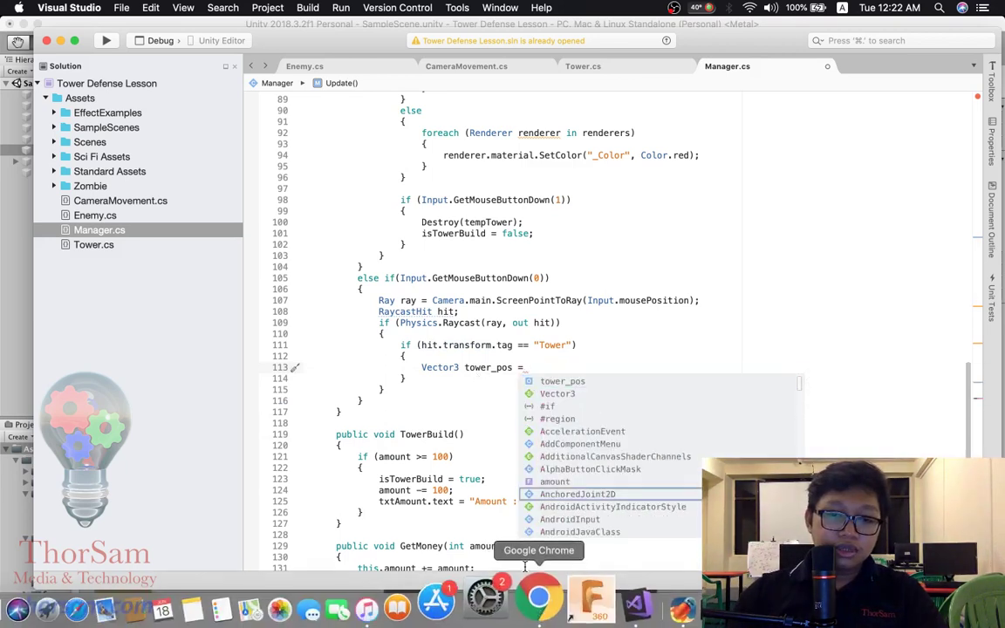
left_click(481, 357)
key("Return")
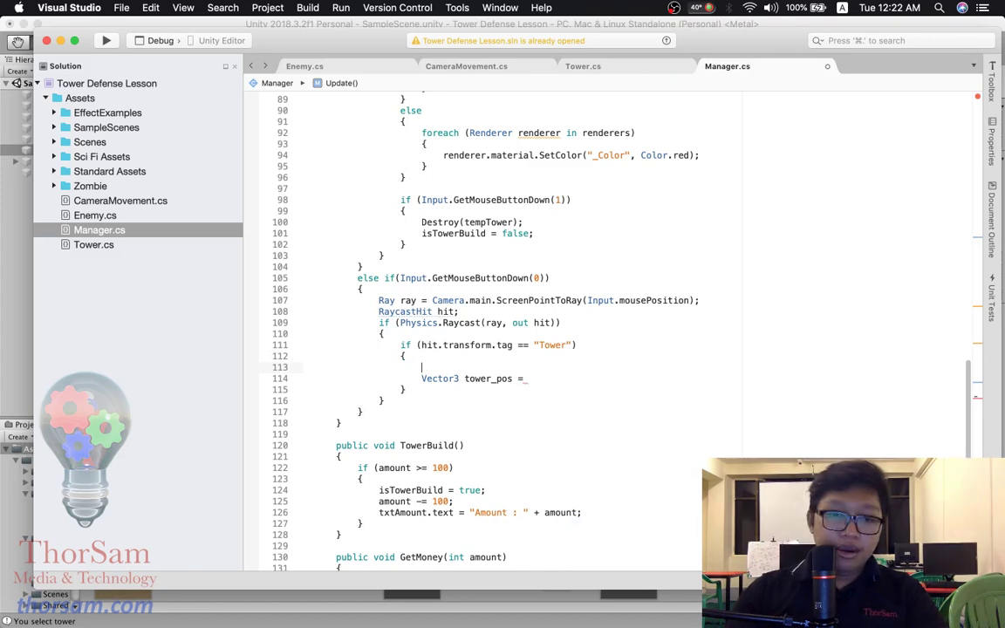
scroll(563, 337, "down", 5)
scroll(564, 337, "up", 10)
scroll(563, 337, "up", 9)
scroll(564, 336, "up", 5)
scroll(491, 291, "up", 2)
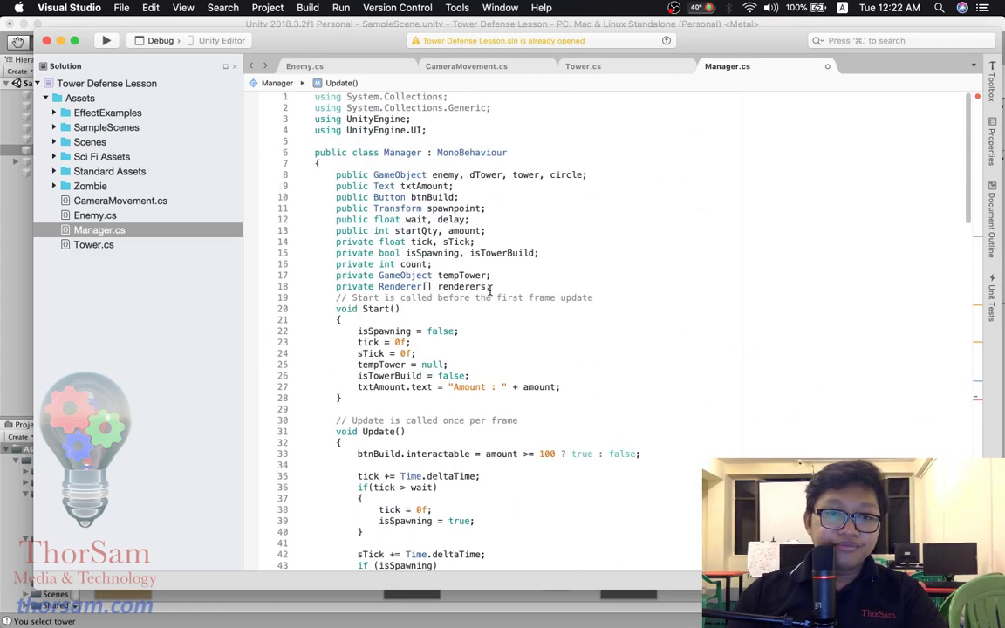
- Append ', selectedTower' to the private tempTower GameObject declaration on line 17
left_click(490, 276)
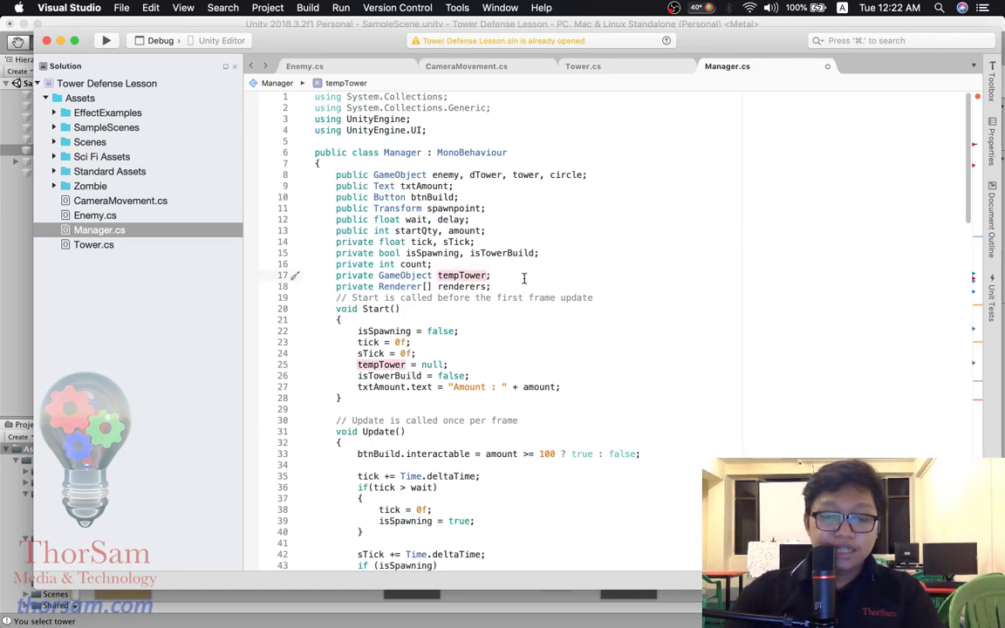
type(", ")
type("se")
type("lectedTowe")
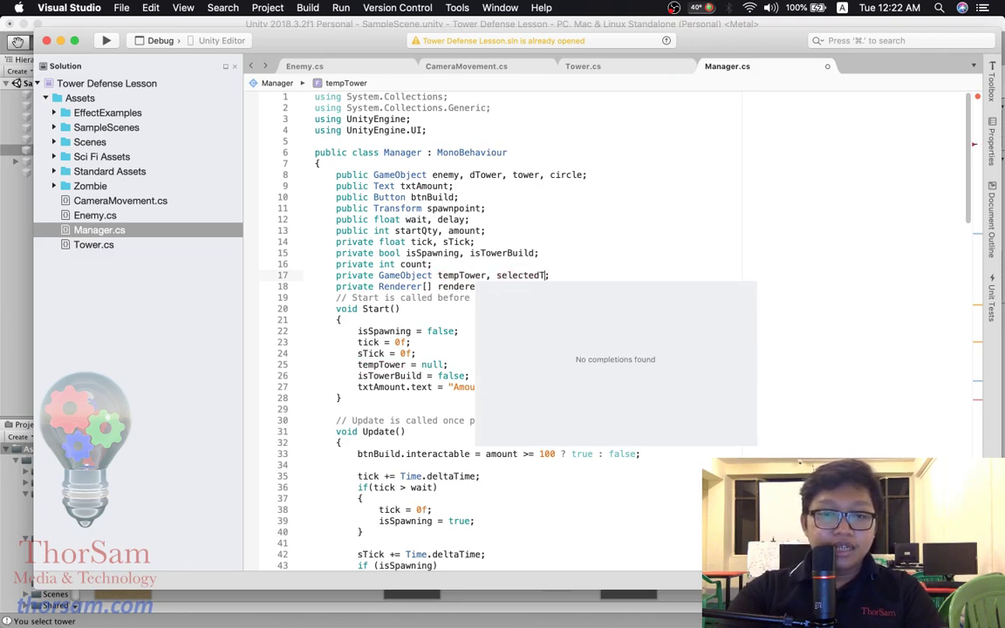
type("r")
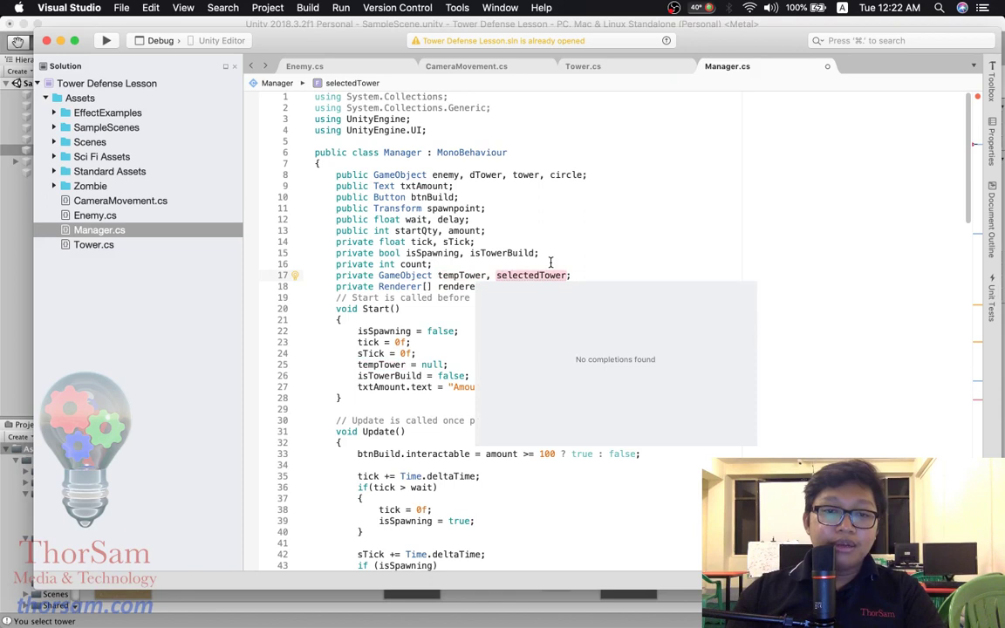
left_click(551, 263)
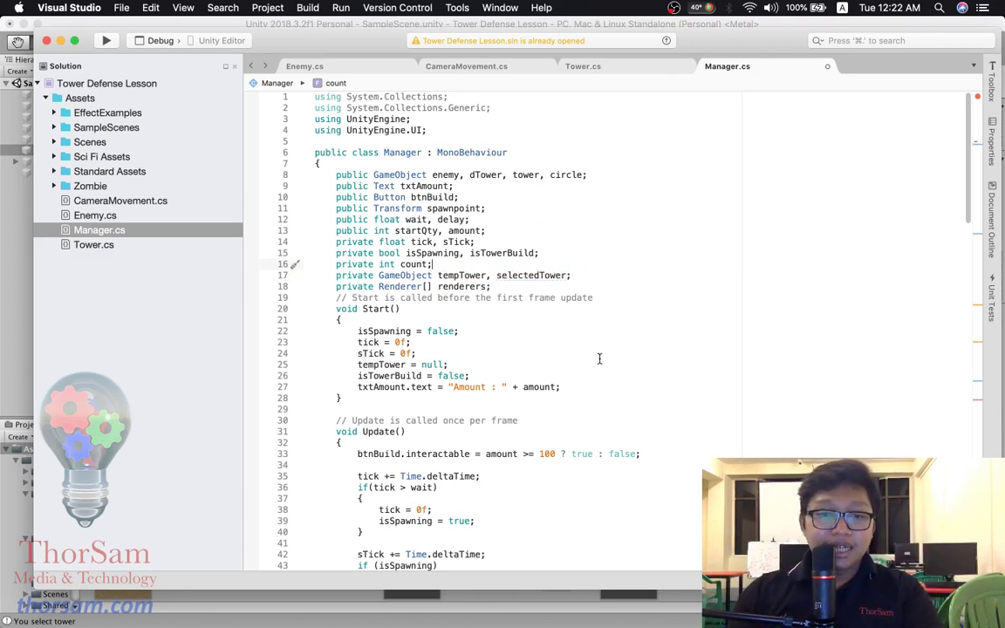
scroll(562, 361, "down", 3)
scroll(566, 364, "down", 10)
scroll(567, 364, "down", 10)
scroll(567, 363, "down", 7)
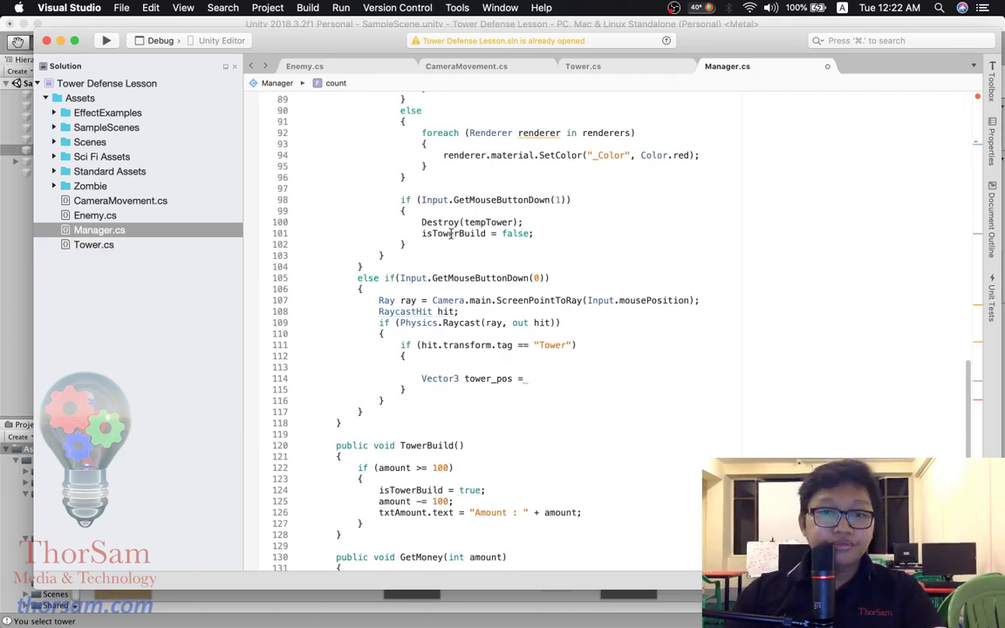
scroll(489, 291, "down", 5)
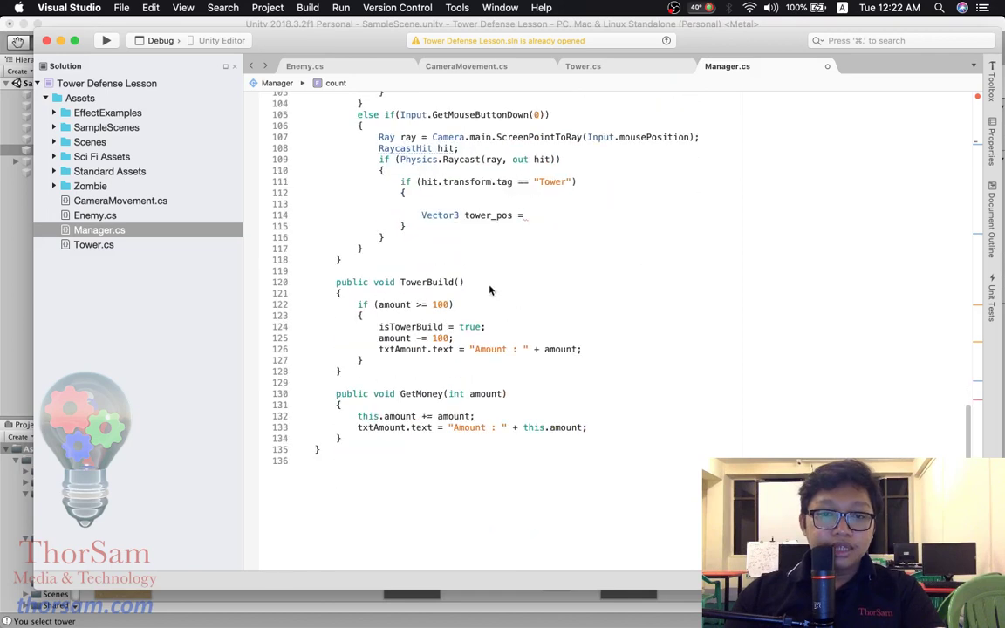
- Write 'selectedTower = hit.transform.gameObject;' on line 113 and start line 114's value with selectedTower
left_click(485, 207)
type("selectedTower")
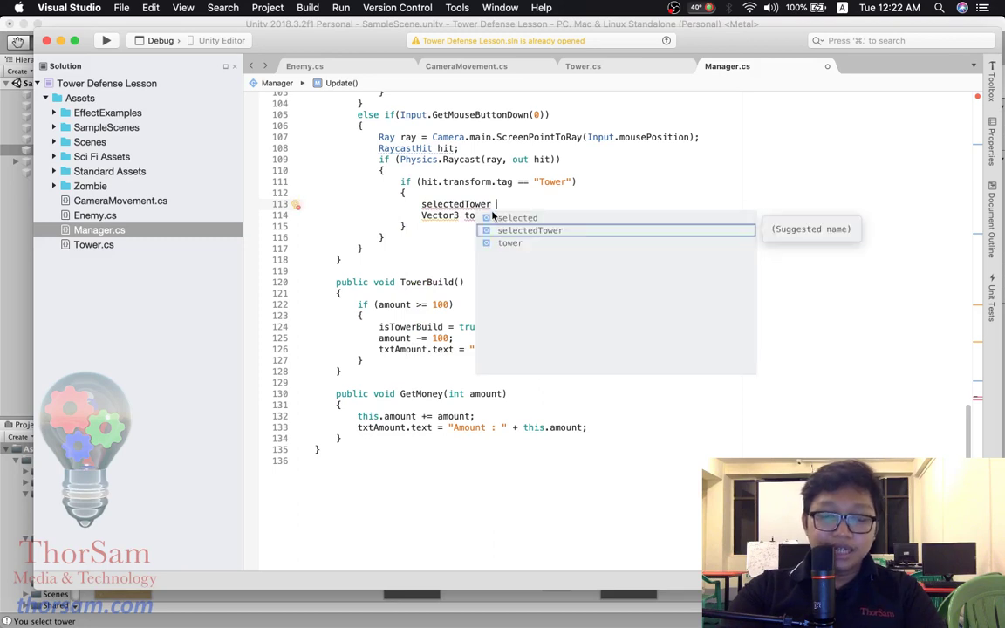
type(" = ")
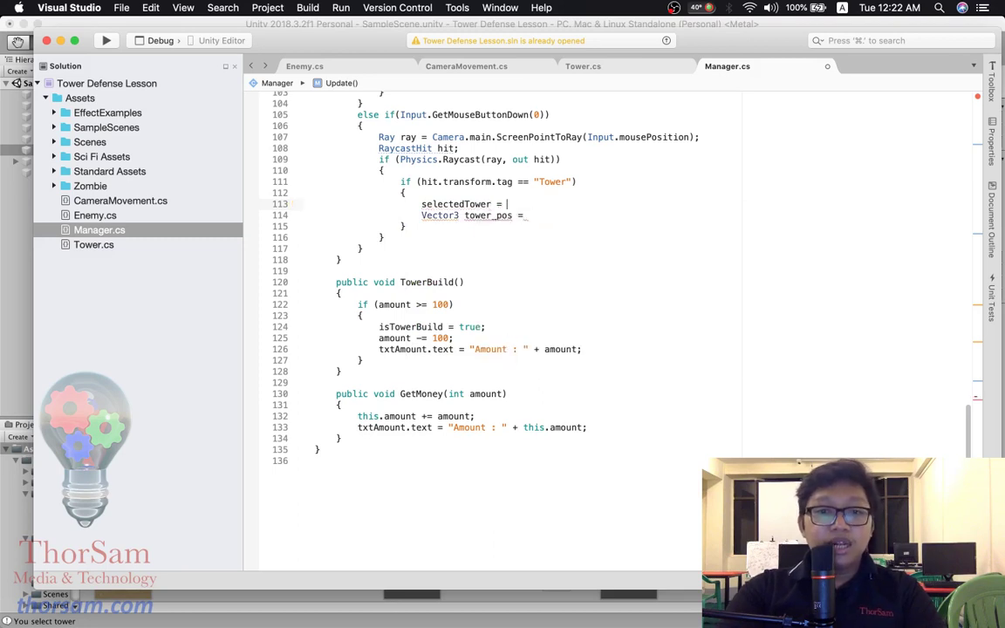
type("hit.t")
key("Return")
type(".")
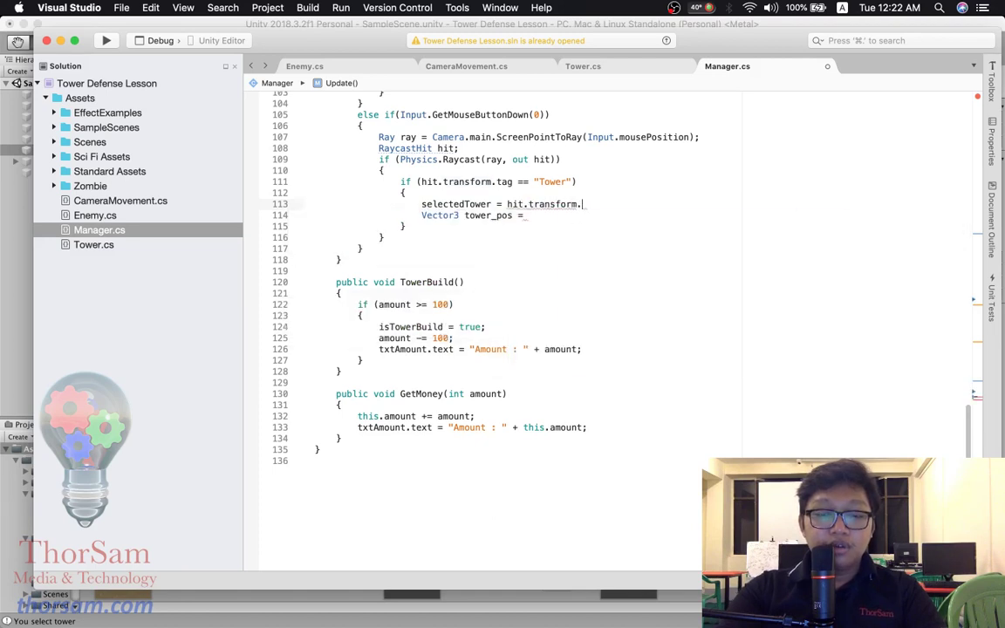
key("Return")
type(";")
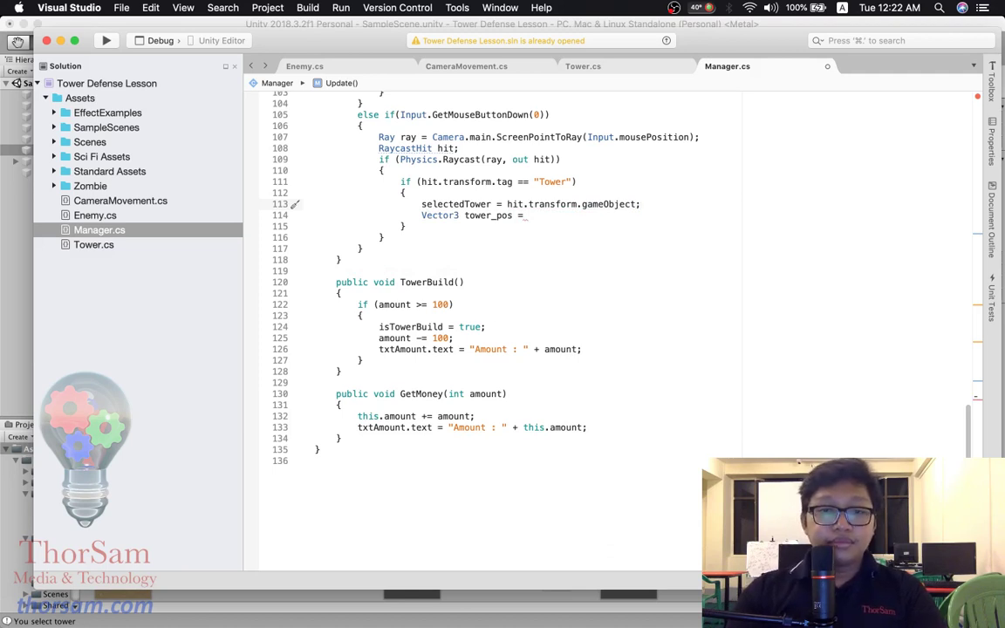
type("s")
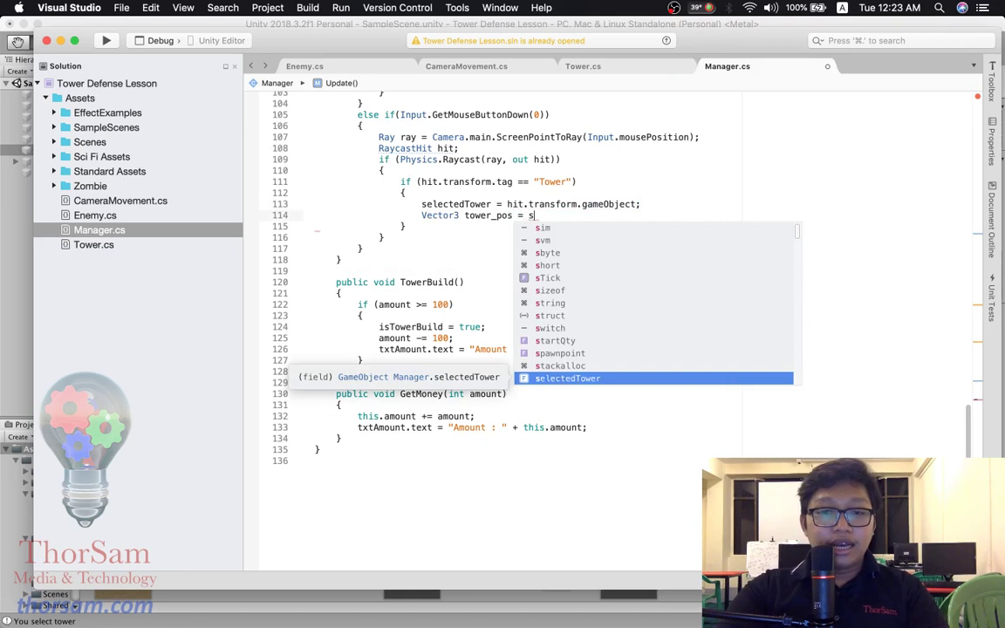
key("Return")
- Complete line 114 as 'Vector3 tower_pos = selectedTower.transform.position;'
type(".")
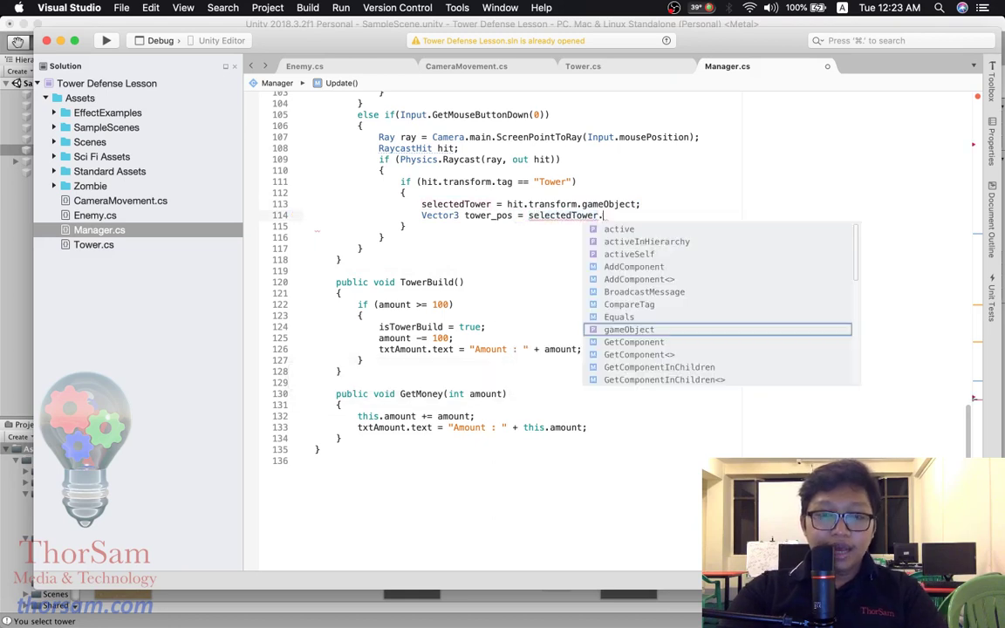
type("tr")
key("Return")
type(".p")
key("Down")
key("Return")
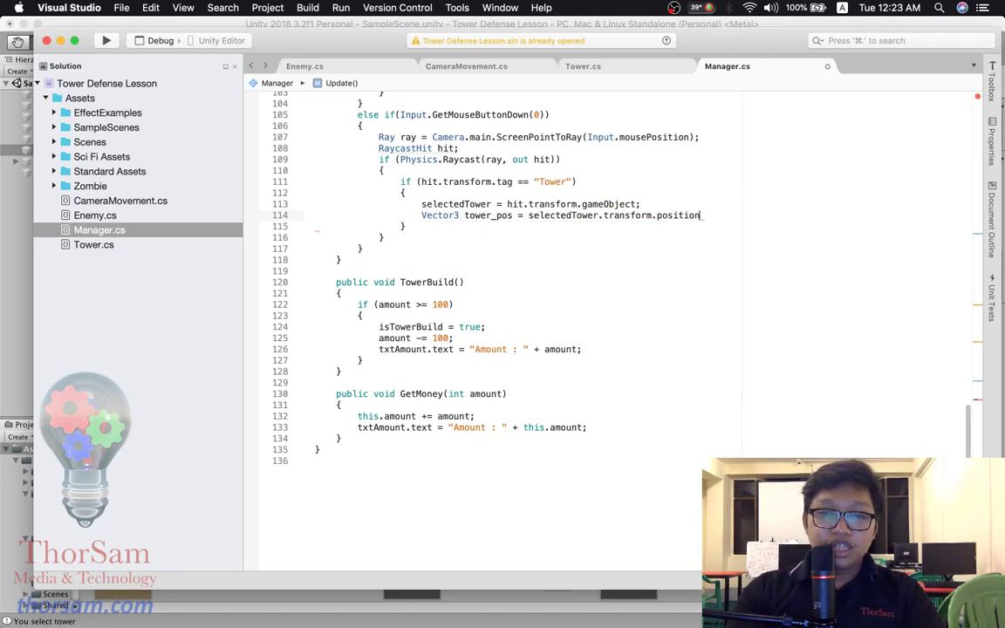
type(";")
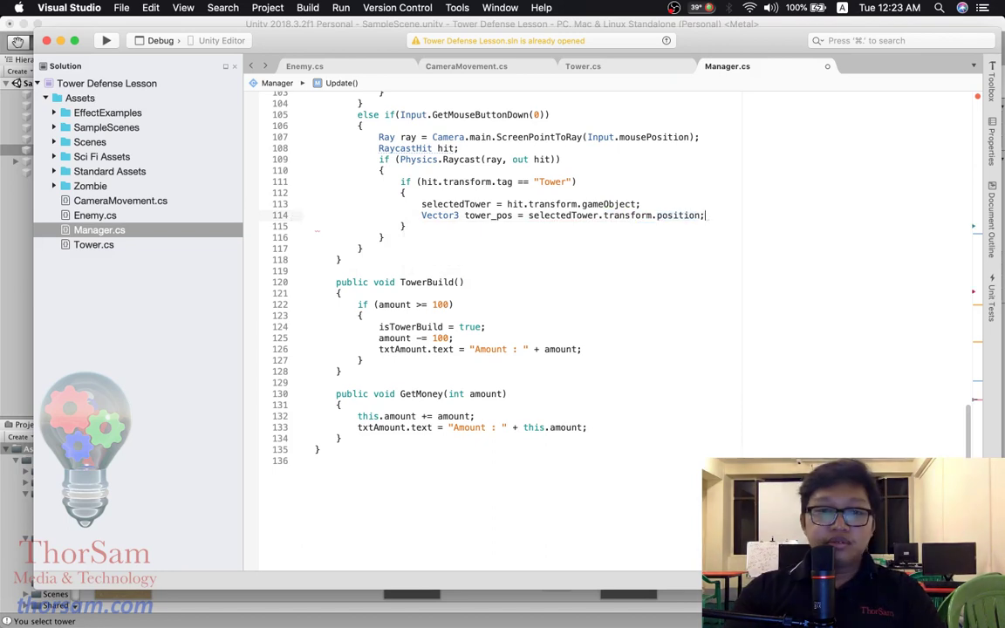
key("BackSpace")
key("BackSpace")
key("BackSpace")
key("BackSpace")
key("BackSpace")
key("BackSpace")
key("BackSpace")
key("BackSpace")
key("BackSpace")
key("BackSpace")
key("BackSpace")
key("BackSpace")
key("BackSpace")
key("BackSpace")
key("BackSpace")
key("BackSpace")
key("BackSpace")
key("BackSpace")
key("BackSpace")
key("BackSpace")
key("BackSpace")
key("BackSpace")
key("BackSpace")
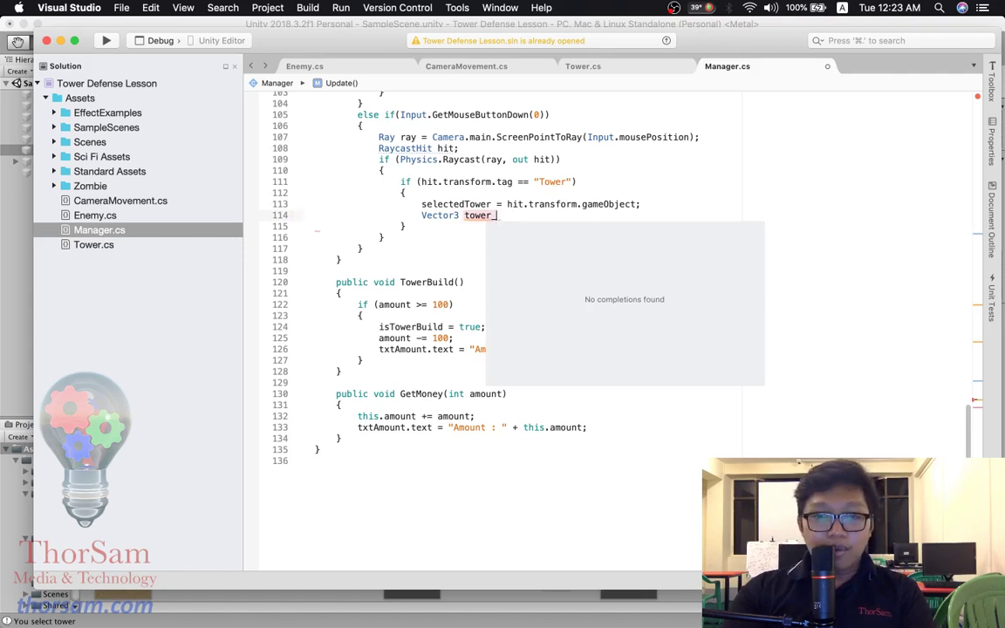
type("_pos = s")
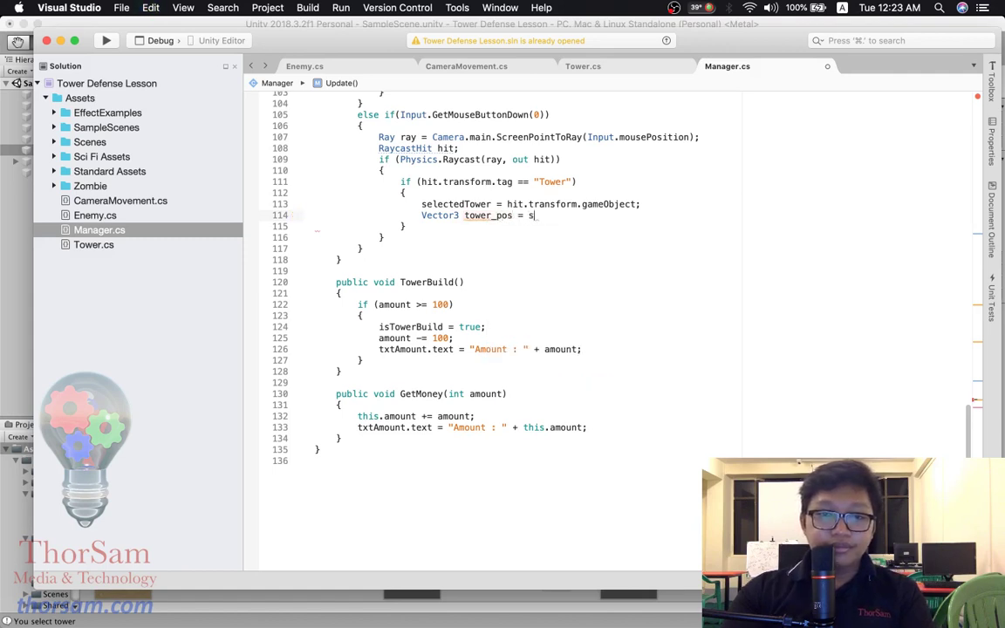
type("electedT")
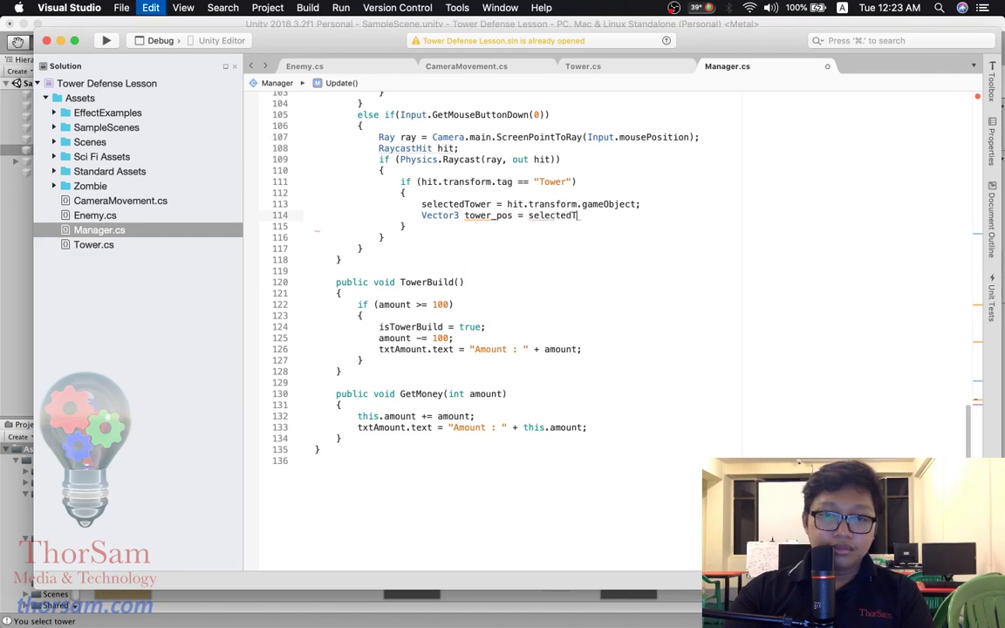
type("ower.transform.pos")
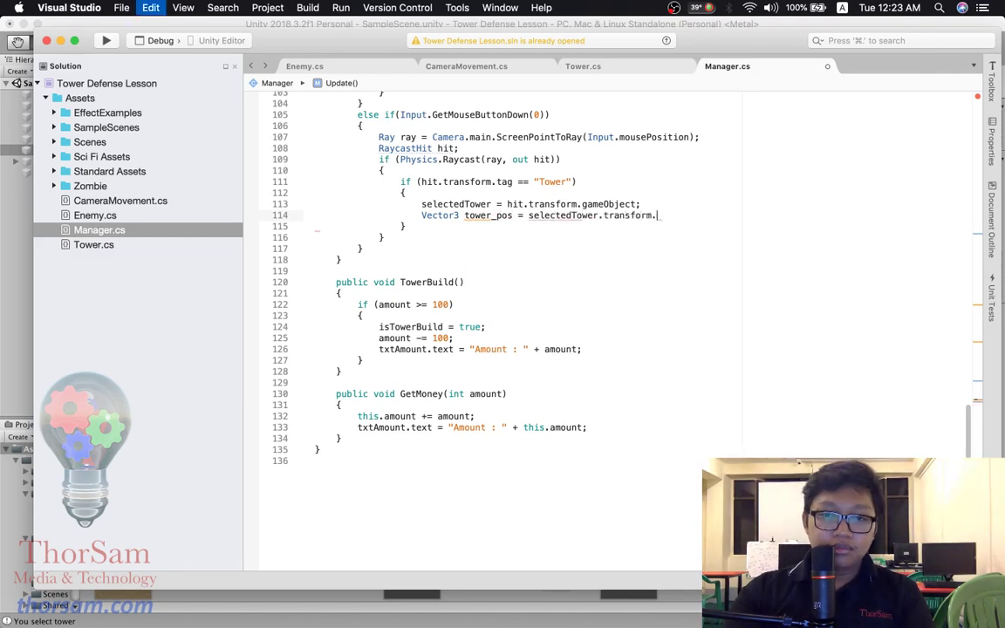
type("ition")
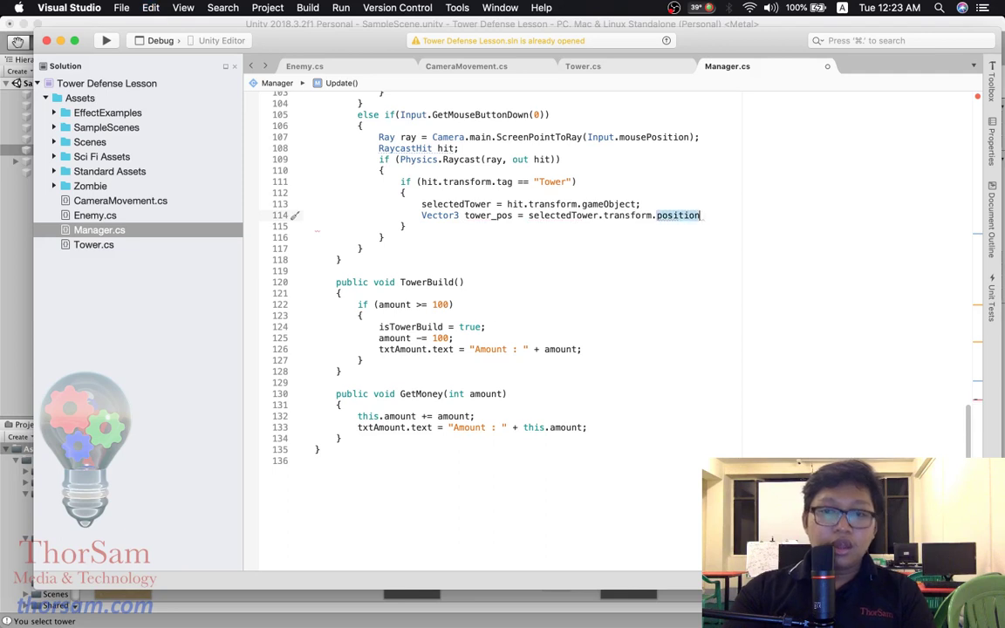
type(";")
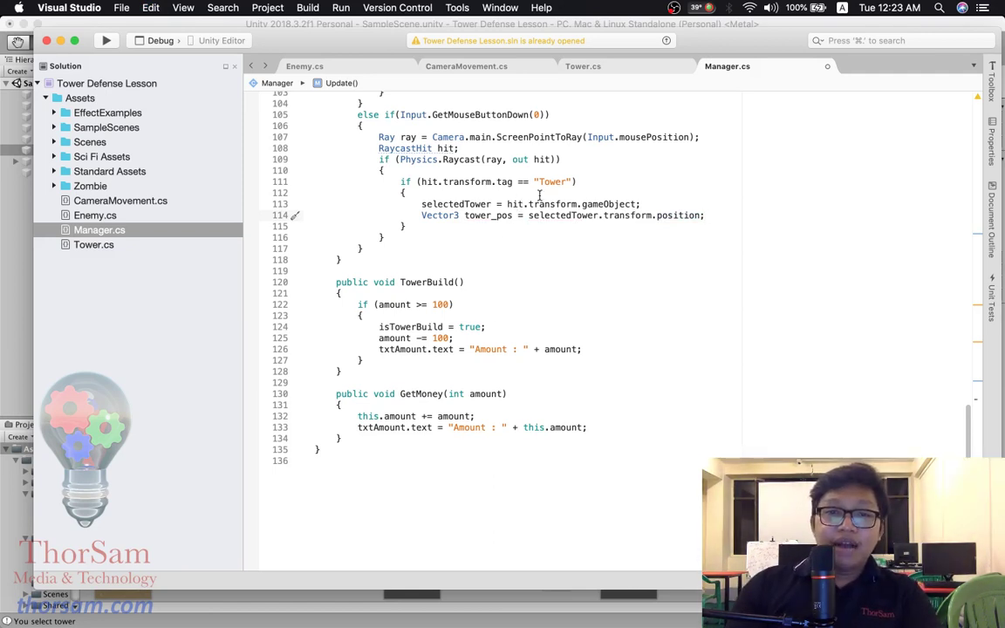
- Point out selectedTower and position on lines 113–114, then add a blank line after the tower_pos statement
mouse_move(577, 201)
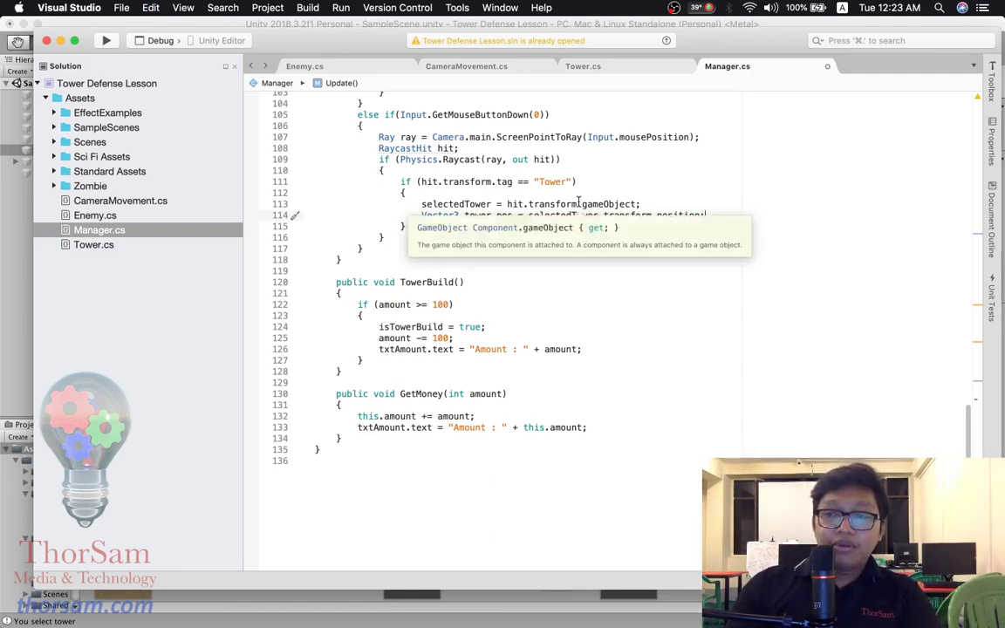
left_click(477, 204)
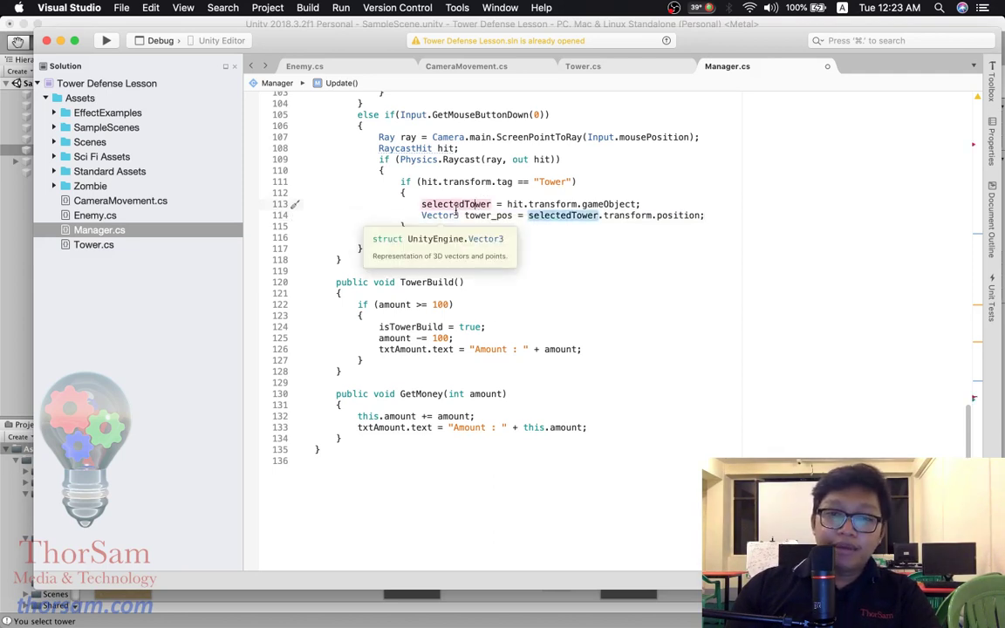
left_click(565, 220)
left_click(679, 216)
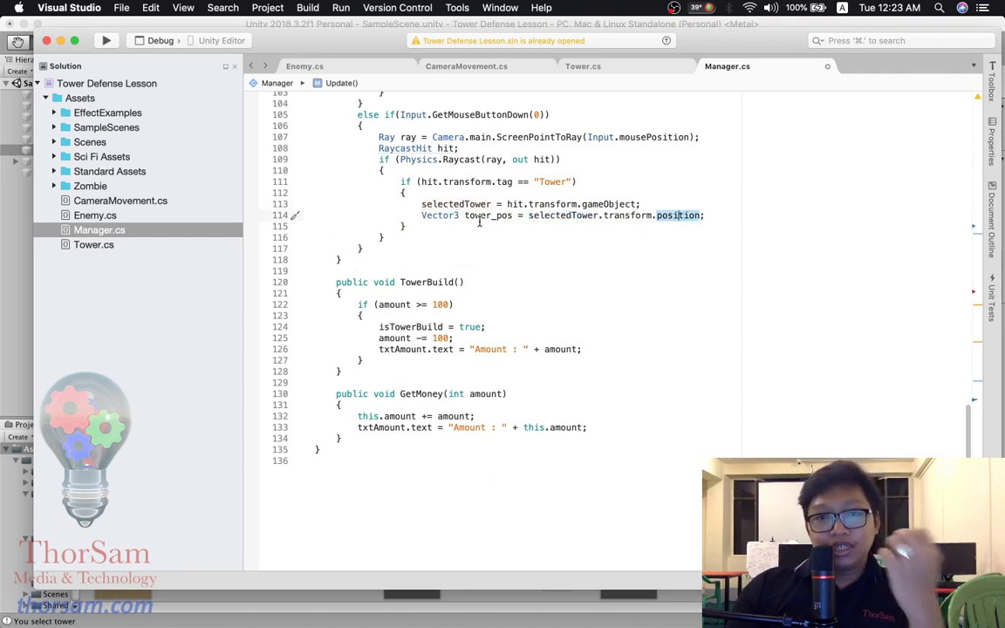
left_click(722, 216)
key("Return")
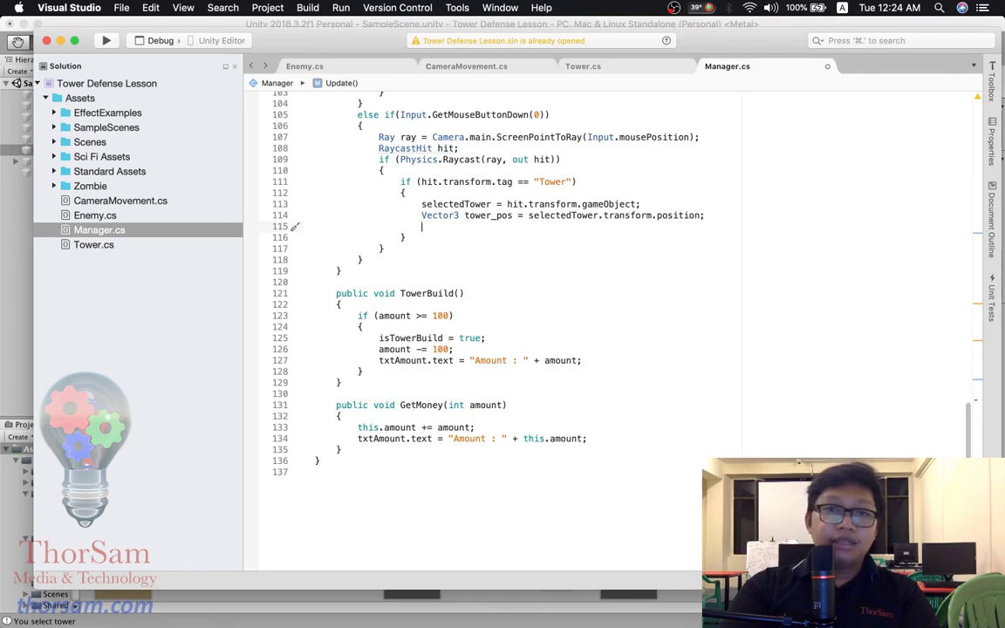
- Begin line 115 with Instantiate(circle, tower_pos as the object and spawn position
type("In")
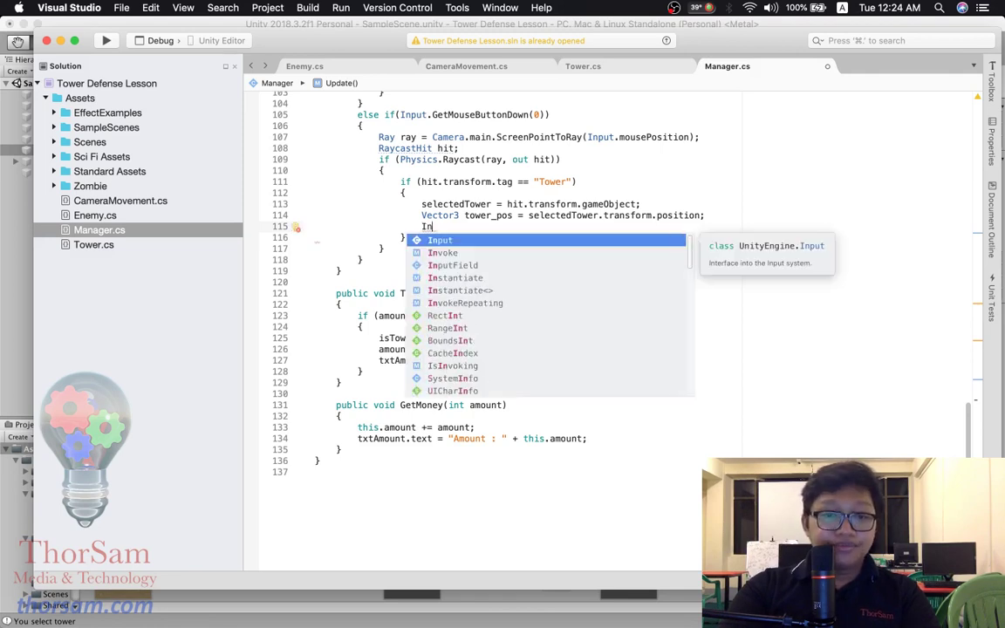
type("st")
key("Return")
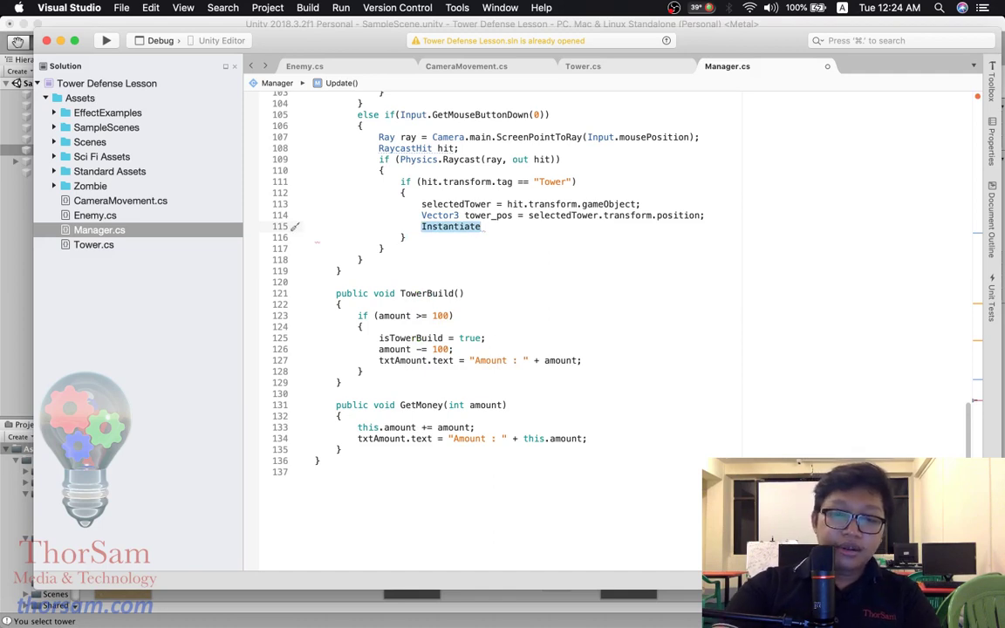
type("(")
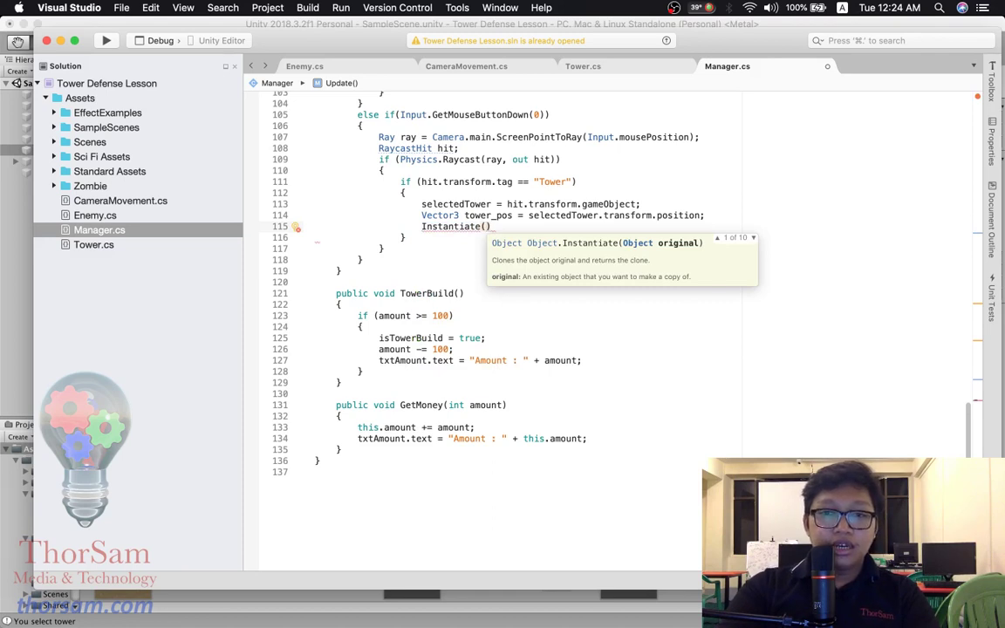
type("c")
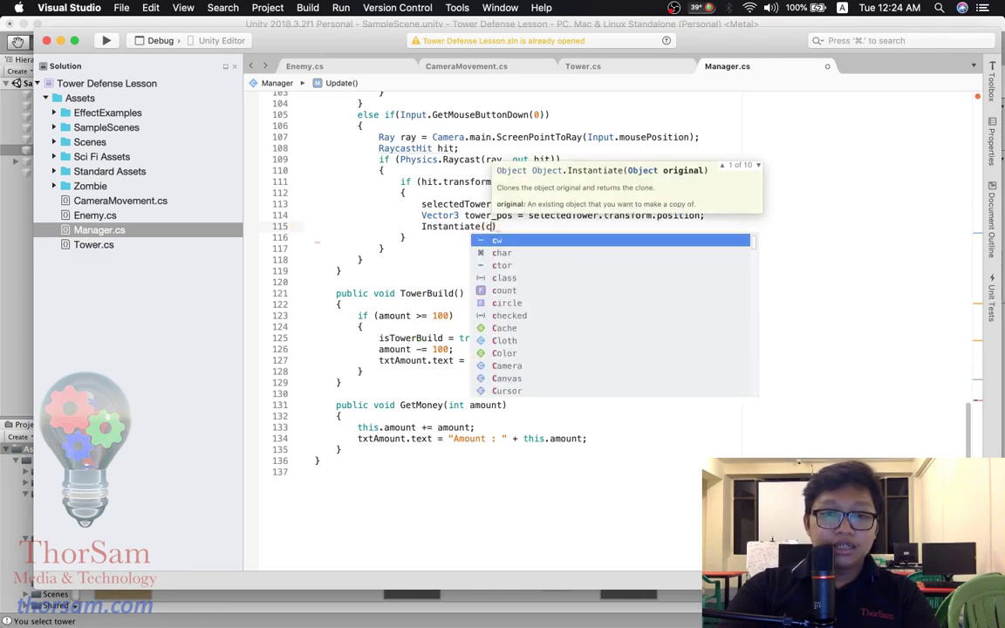
type("ir")
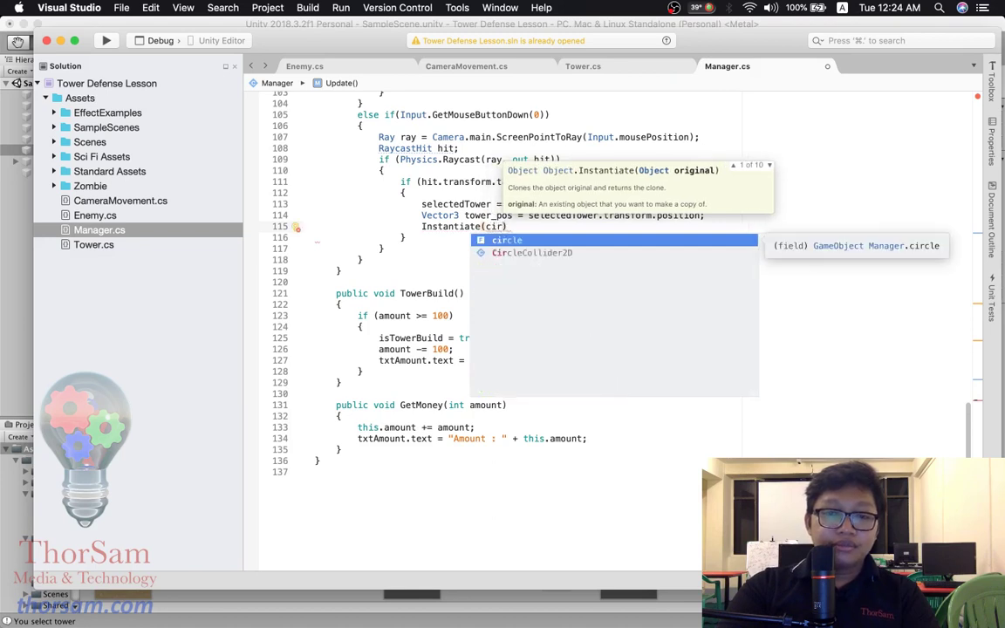
key("Return")
type(",")
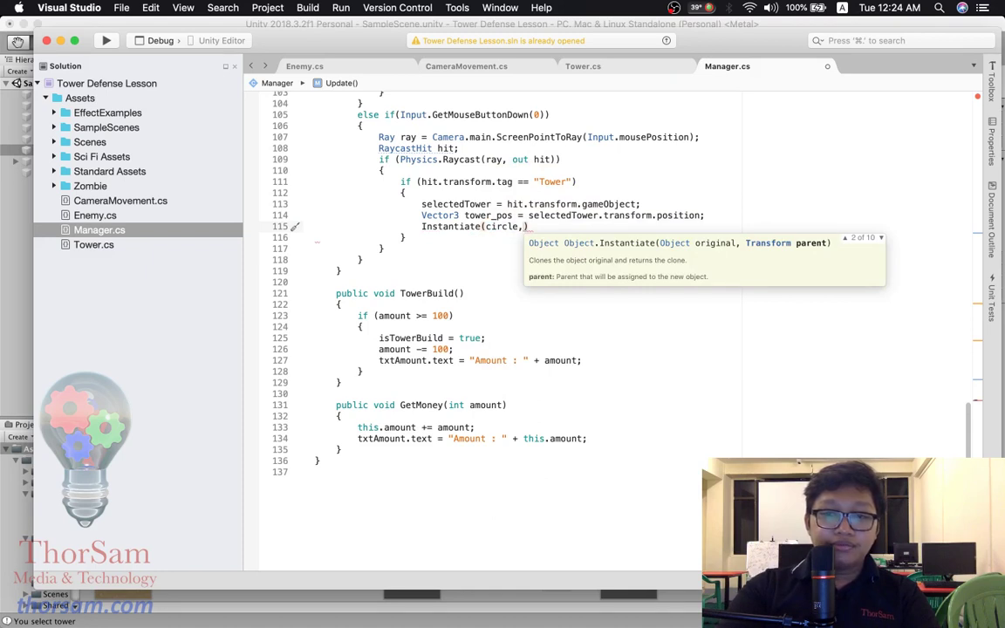
type("t")
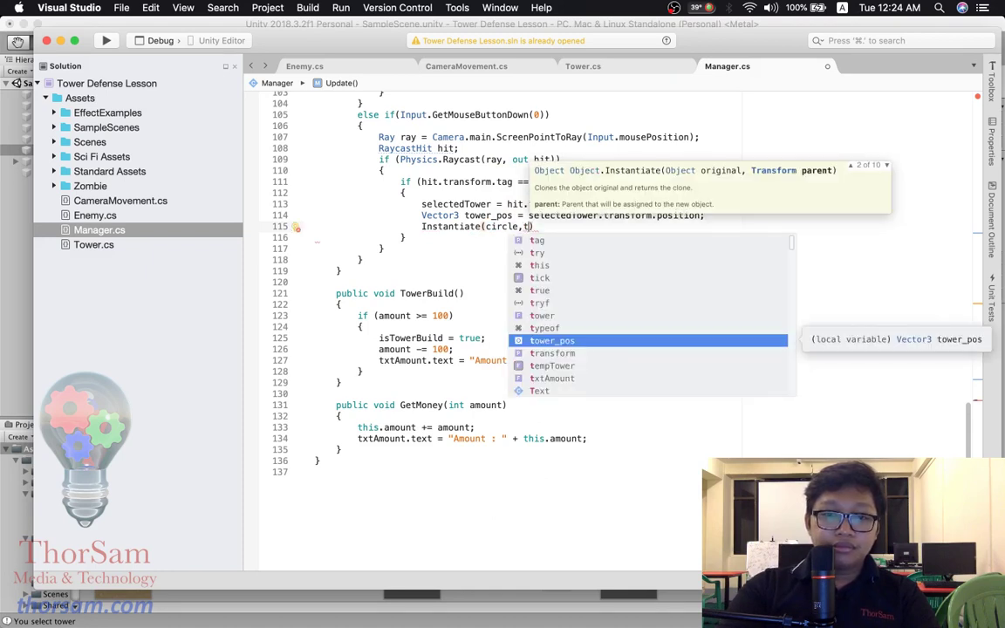
key("Return")
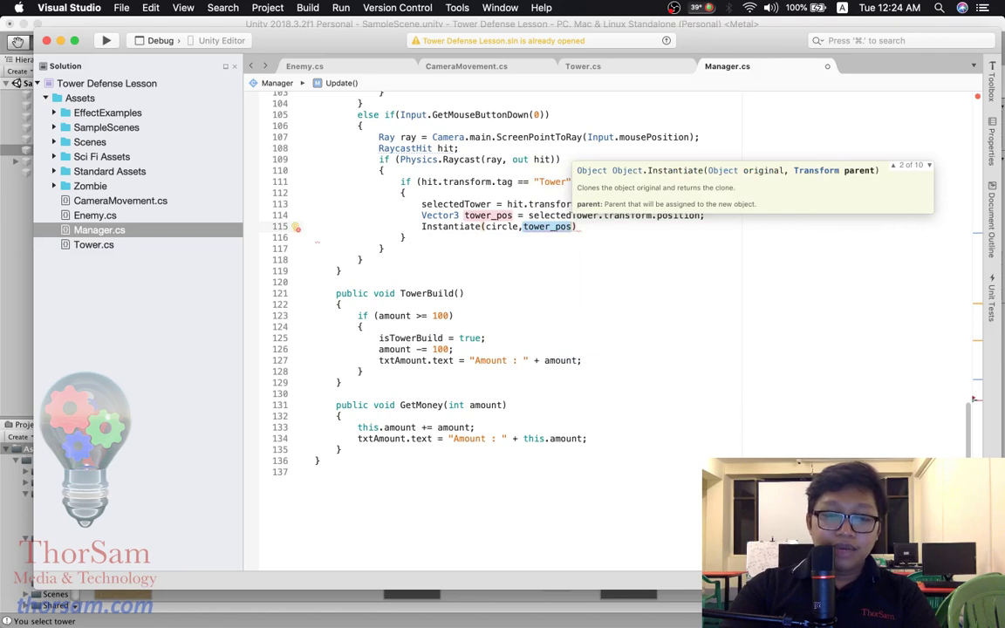
- Finish the call with Quaternion.identity rotation, save Manager.cs, and return to Unity
type(",")
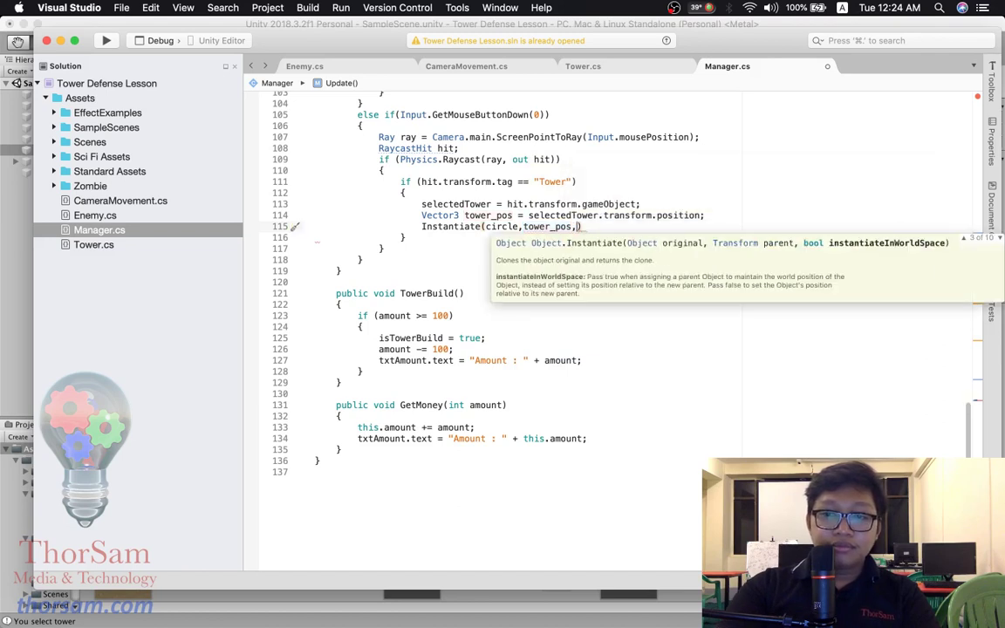
type("Q")
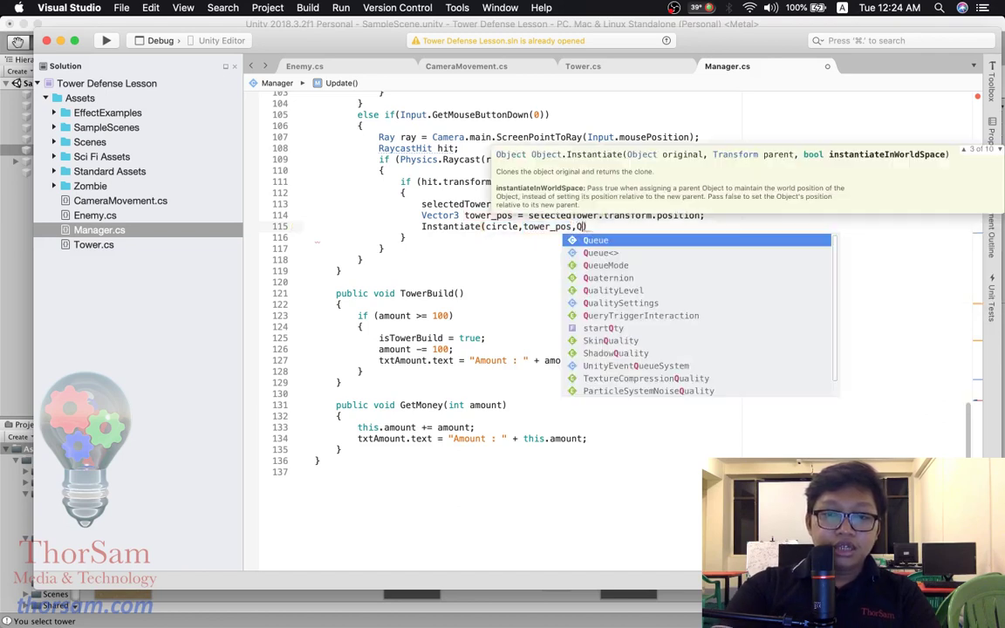
type("ua")
key("Return")
type(".i")
key("Return")
type(");")
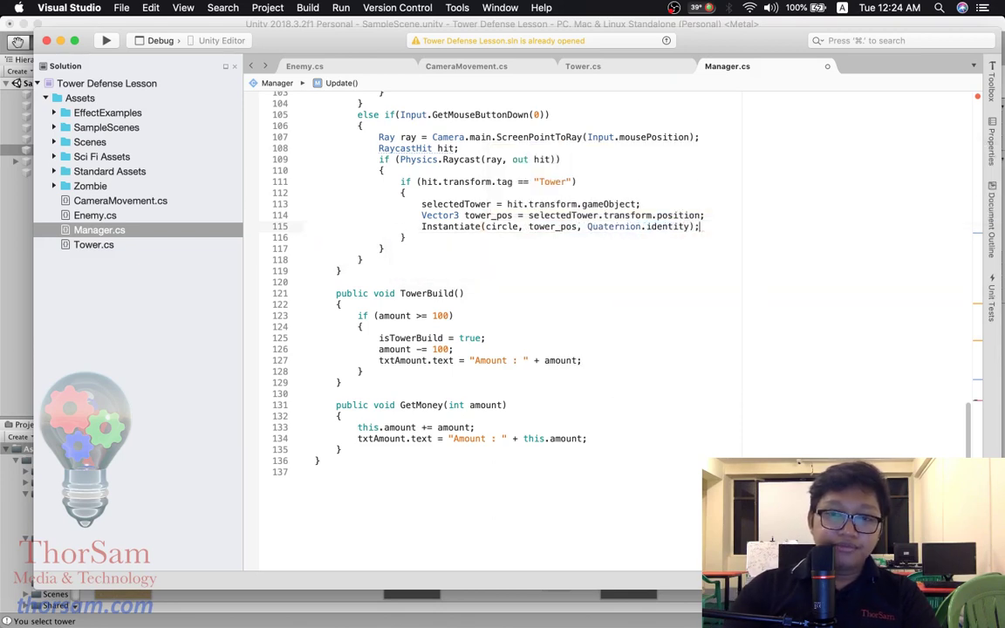
key("super+s")
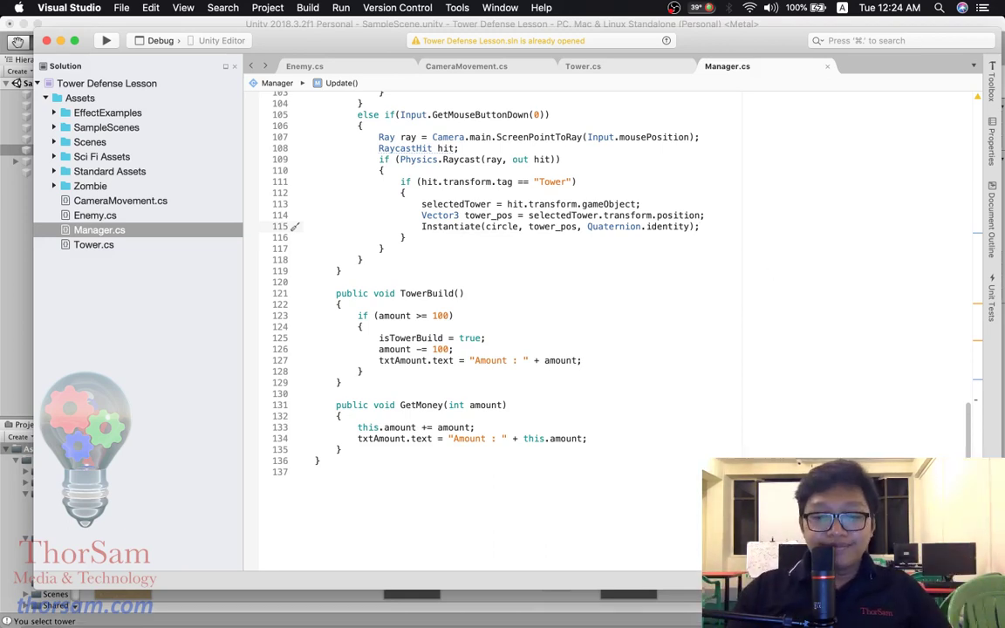
left_click(624, 611)
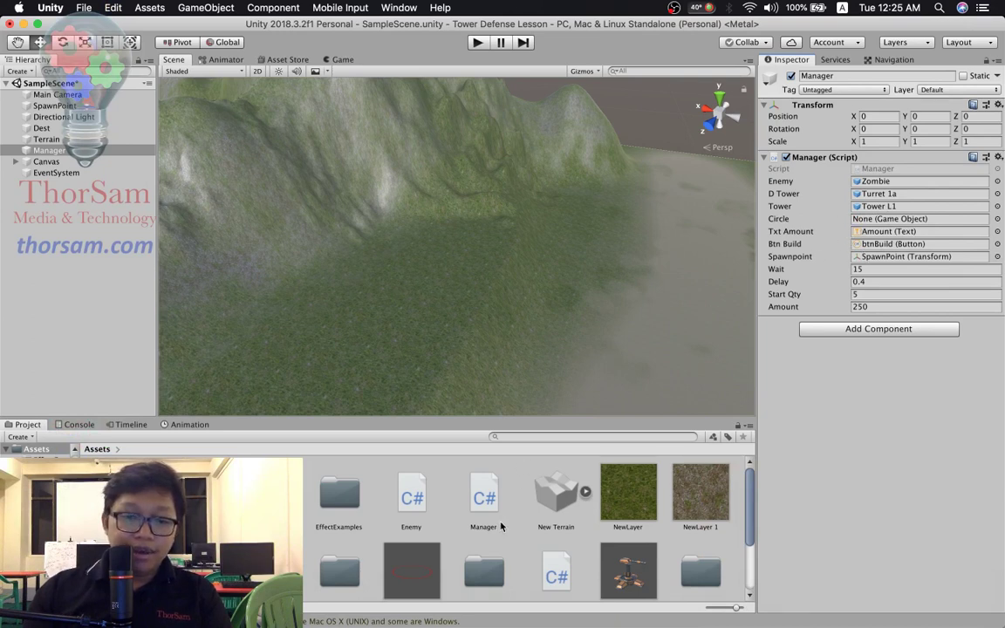
- Drag the 'select' prefab from the Project panel onto Manager's Circle field
scroll(414, 537, "down", 3)
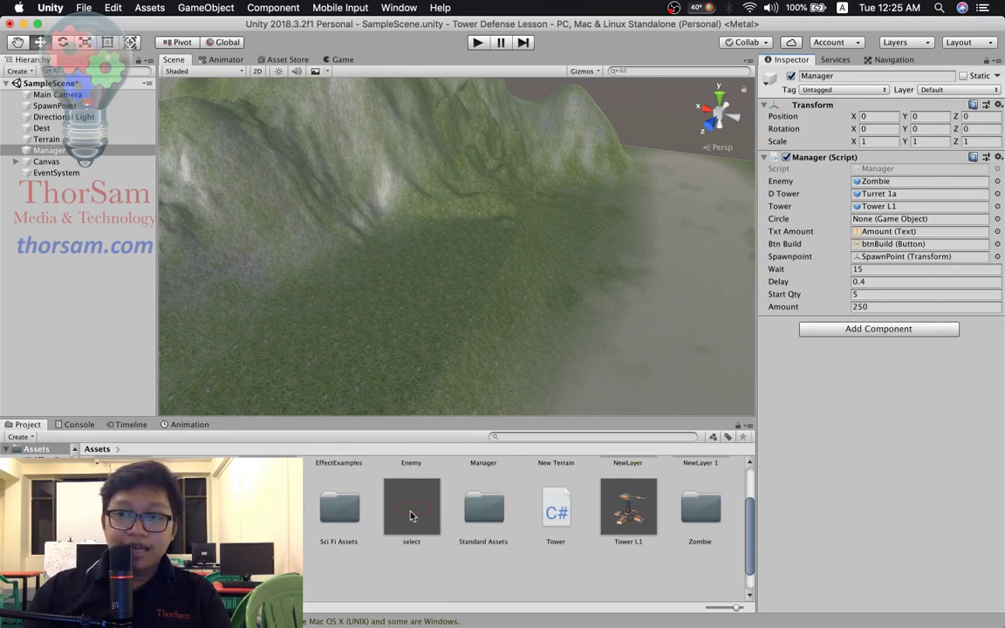
left_click_drag(410, 515, 866, 221)
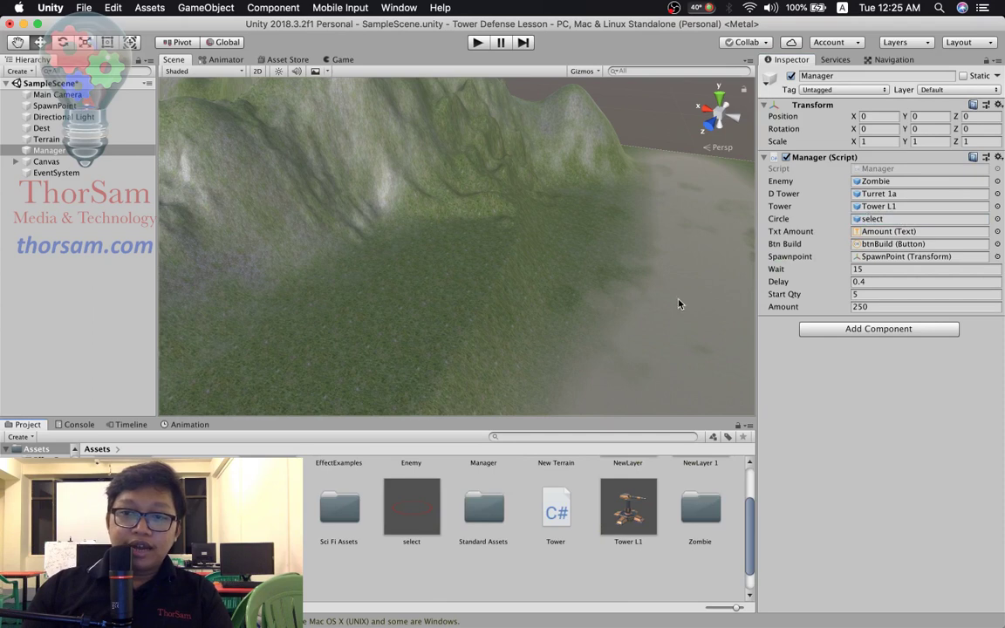
key("Down")
key("Down")
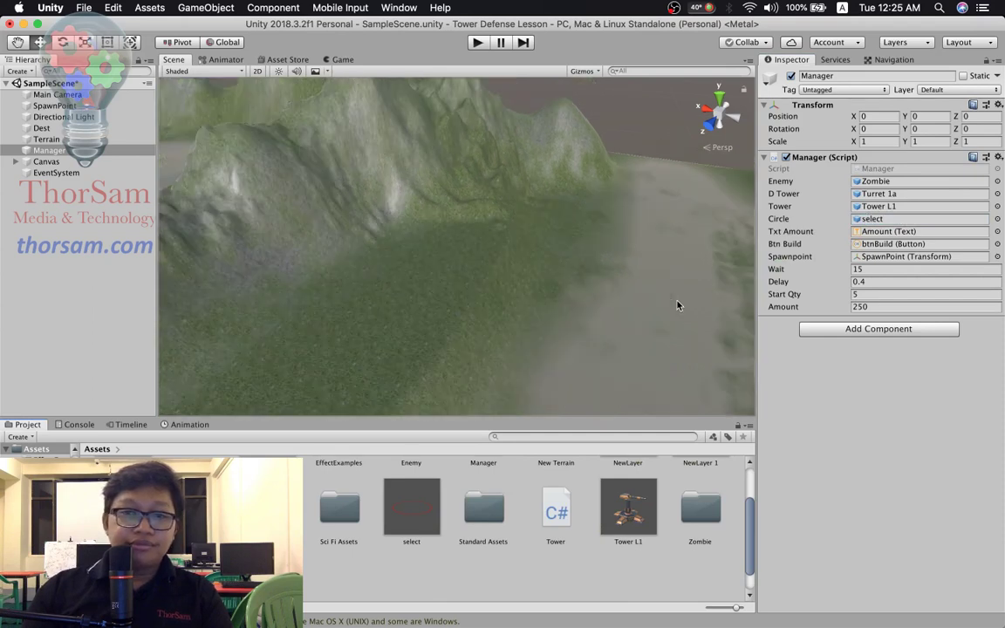
- Enter play mode and build two towers on the grass, one above the other
left_click(477, 42)
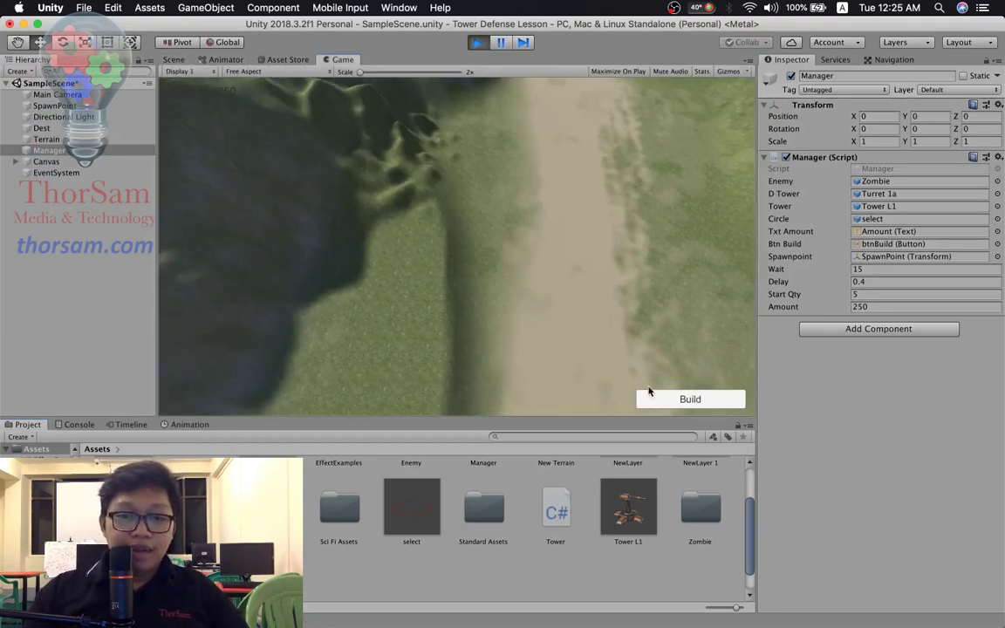
left_click(651, 397)
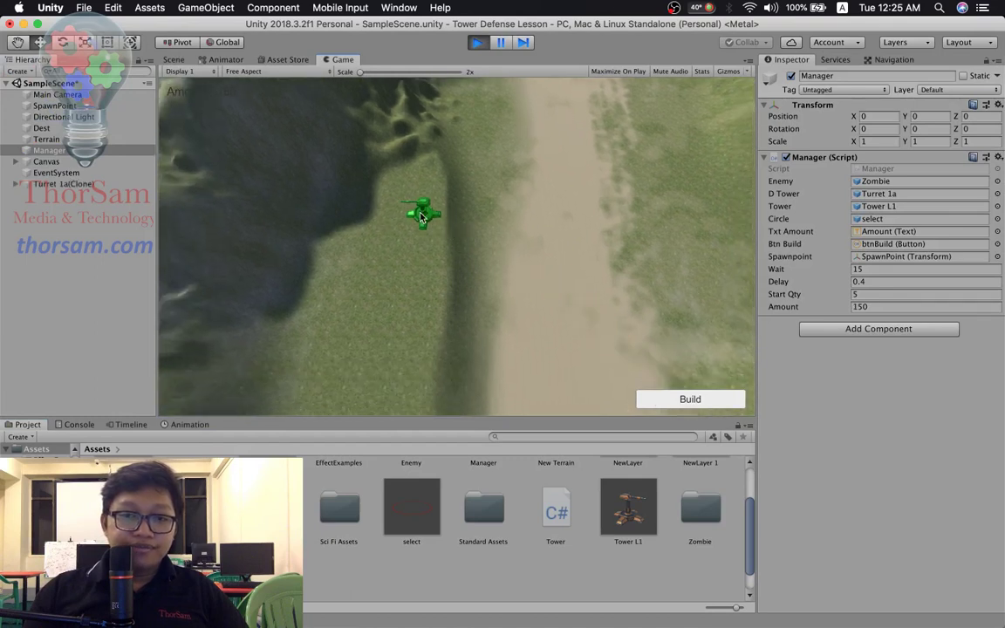
left_click(419, 213)
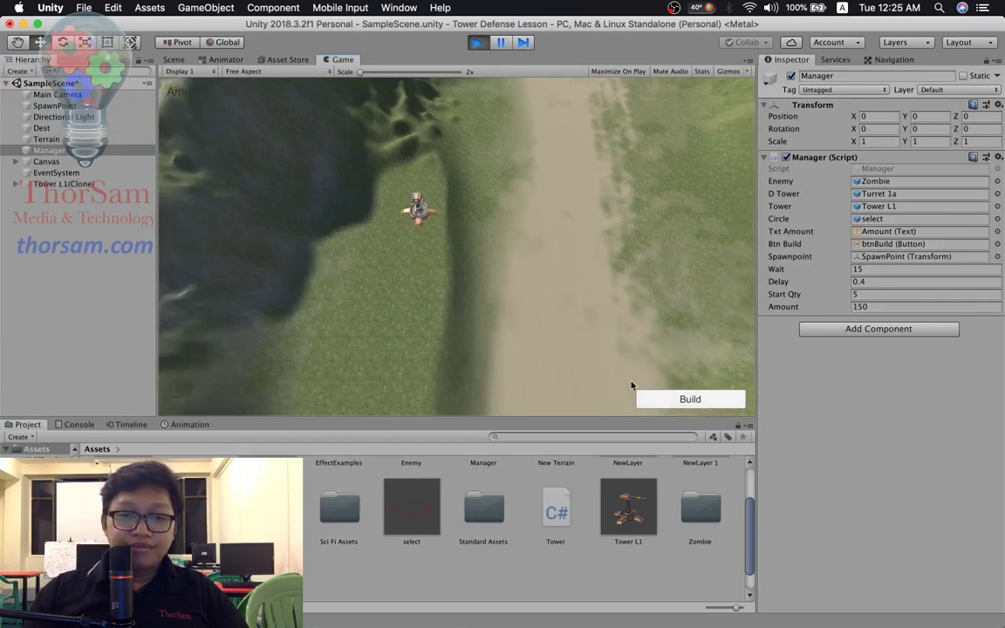
left_click(651, 396)
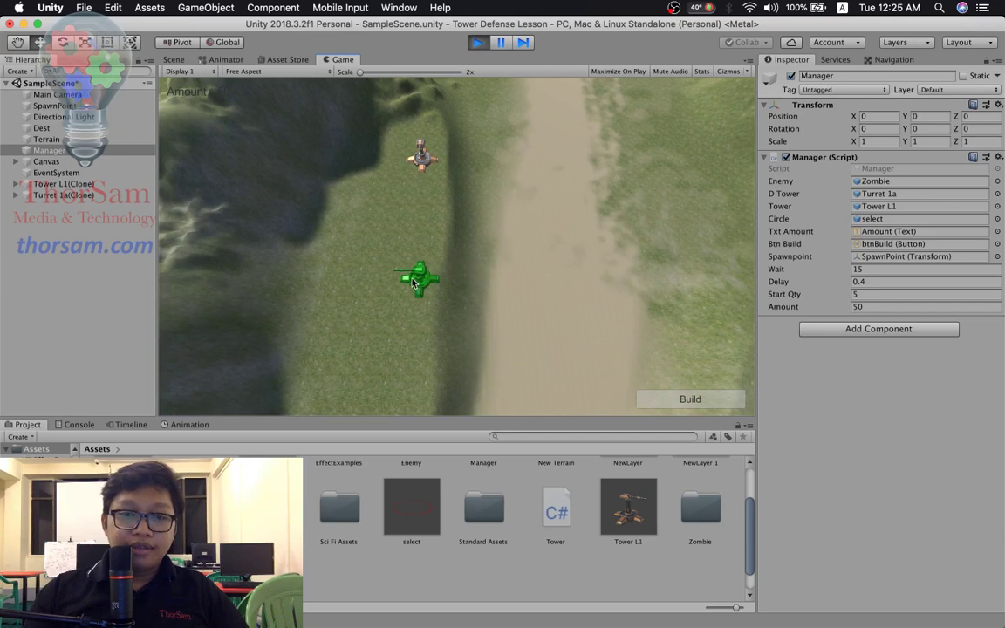
left_click(412, 280)
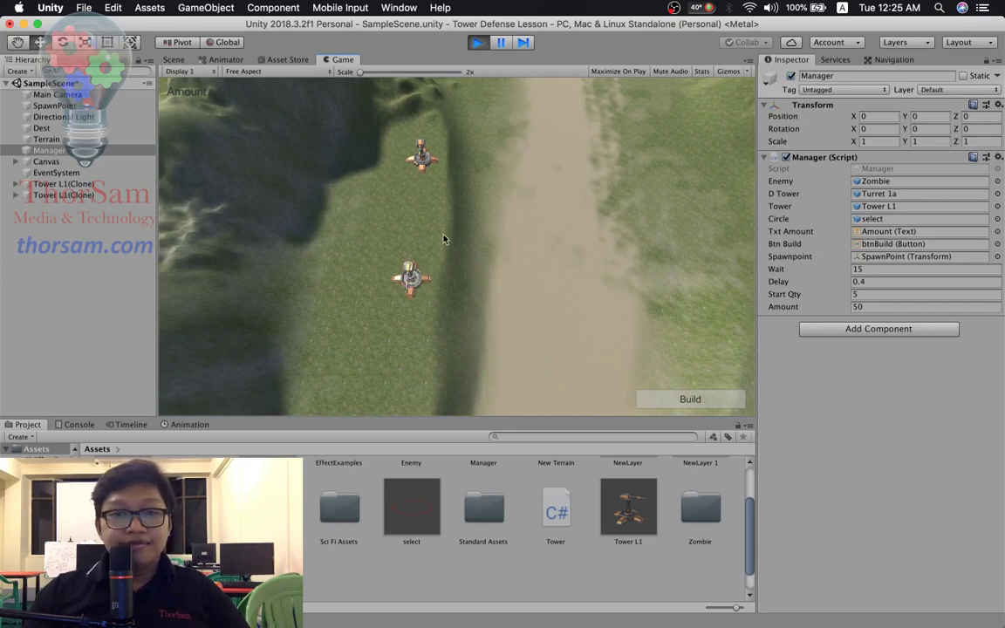
- Click the upper and lower towers to spawn select(Clone) markers, then stop play mode
left_click(421, 158)
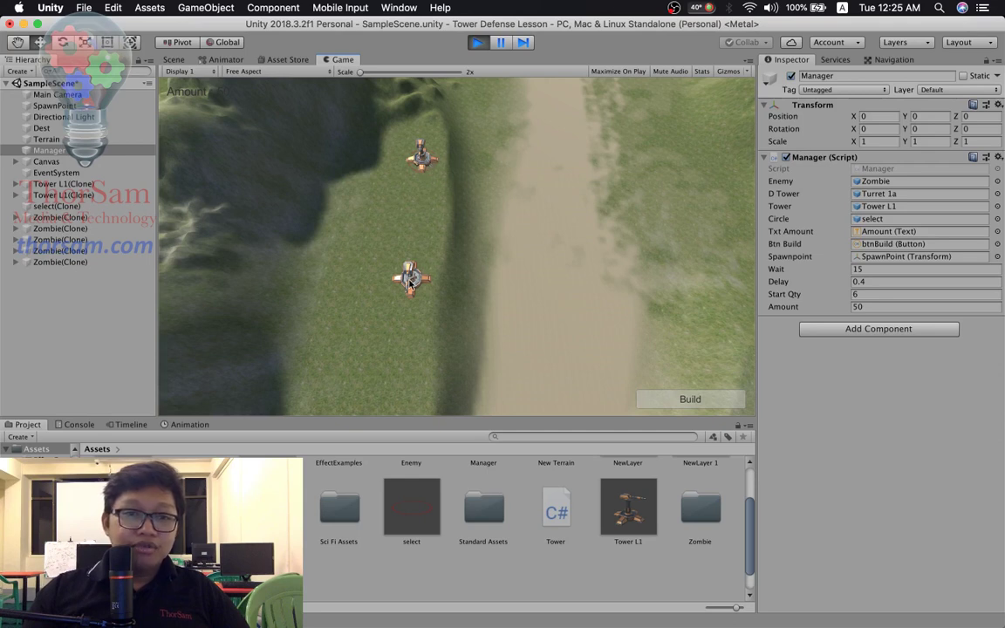
left_click(410, 282)
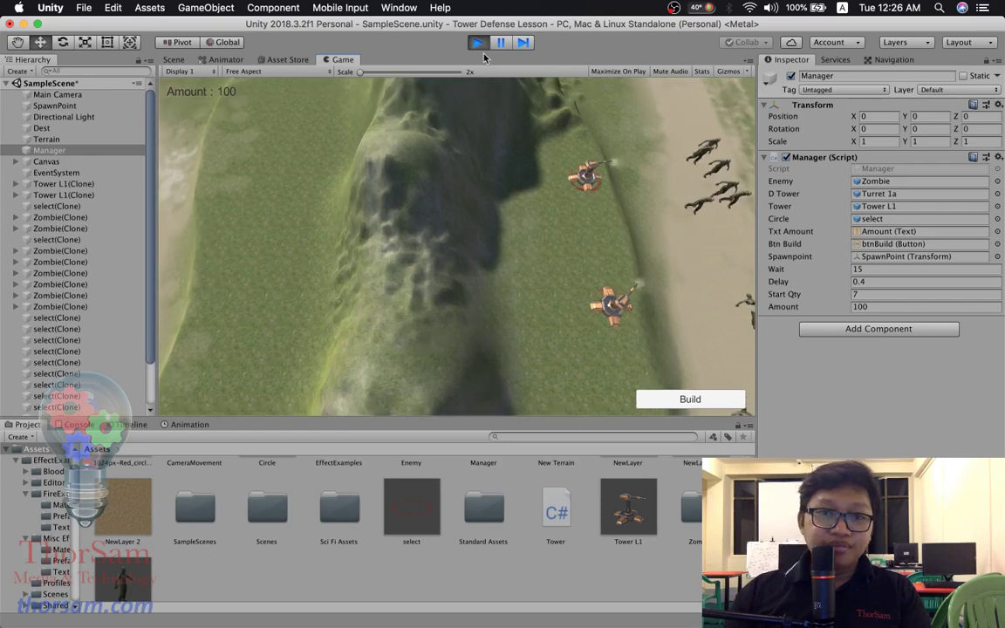
left_click(478, 41)
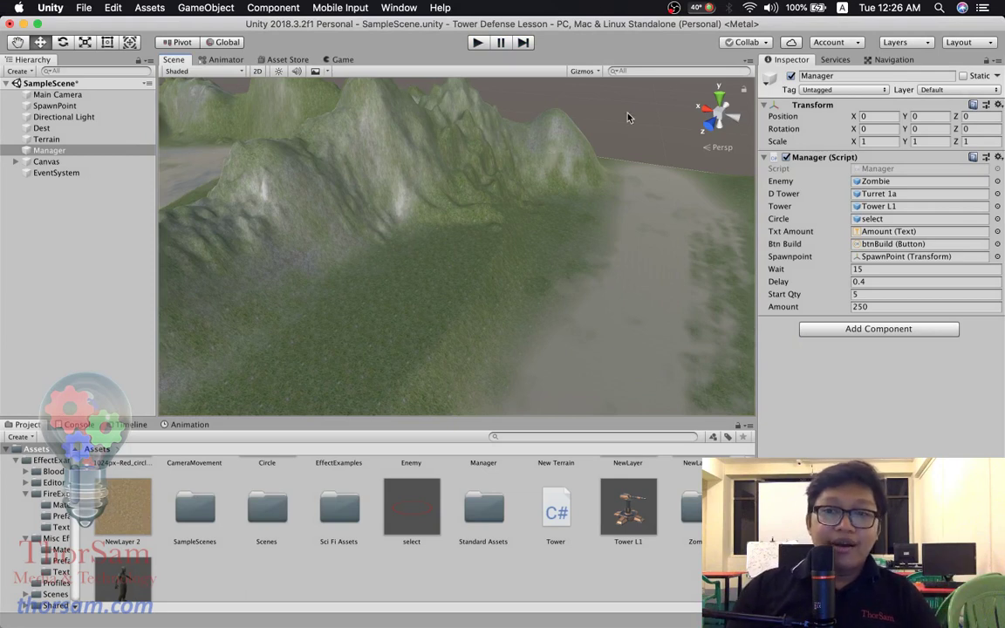
- Open Manager.cs in Visual Studio and scroll to the Instantiate line at line 115
double_click(905, 168)
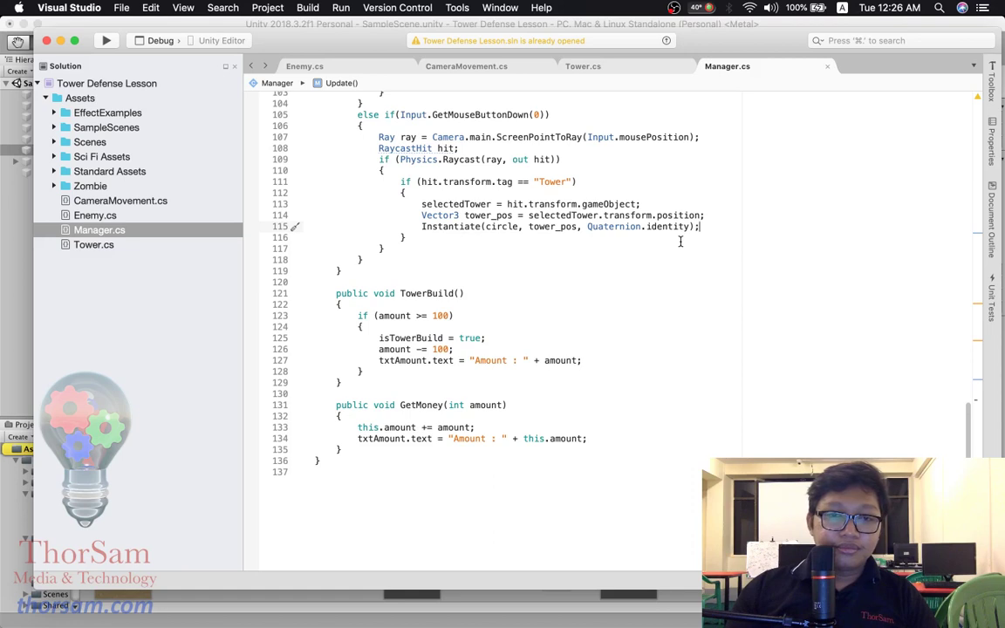
scroll(680, 241, "up", 9)
scroll(676, 240, "up", 1)
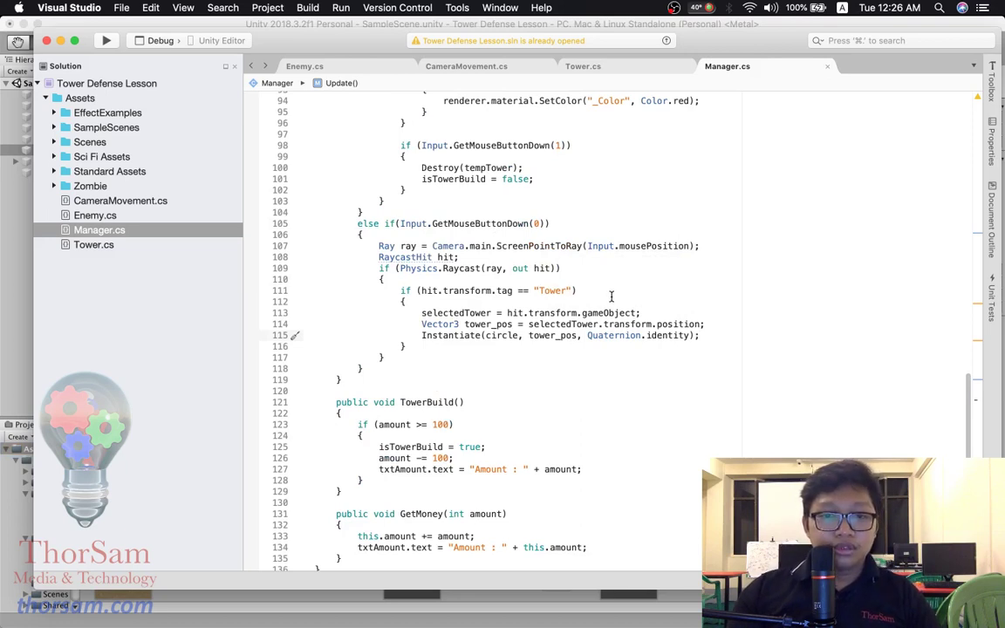
scroll(611, 297, "down", 2)
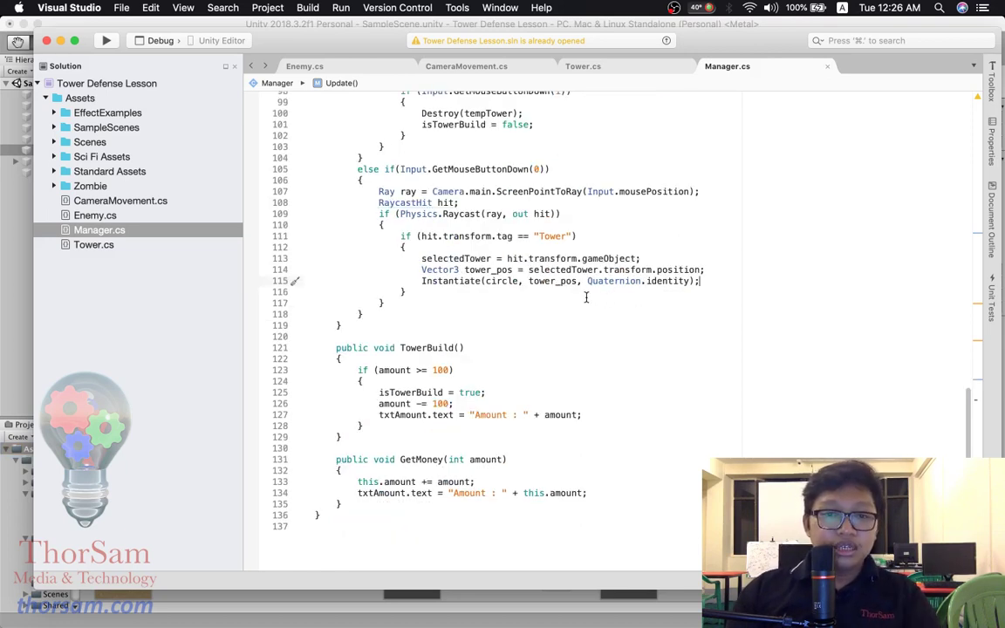
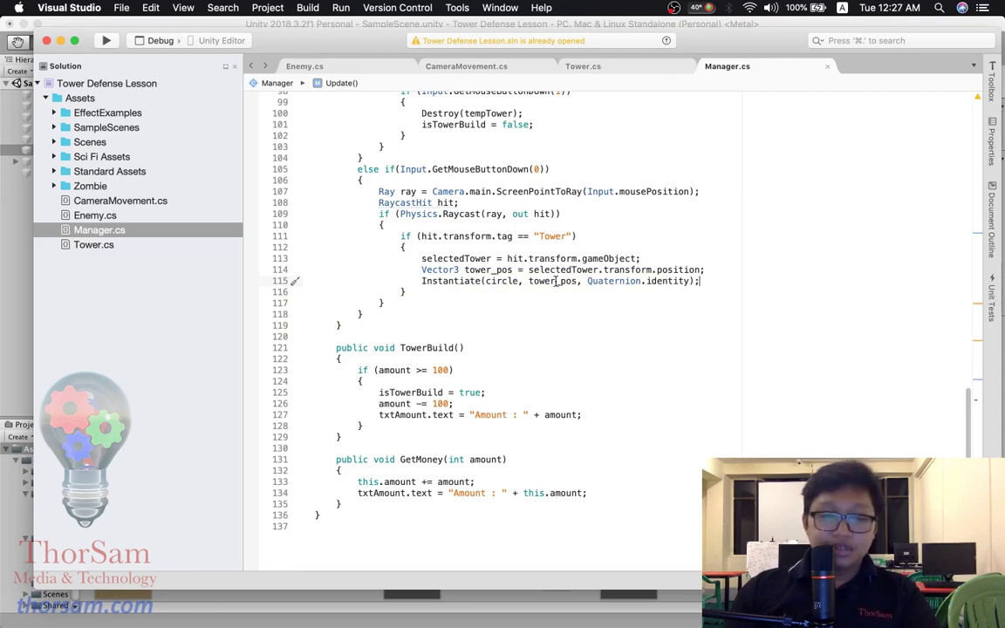
- Append tempCircle to the tempTower and selectedTower GameObject field declaration in Manager.cs
mouse_move(559, 292)
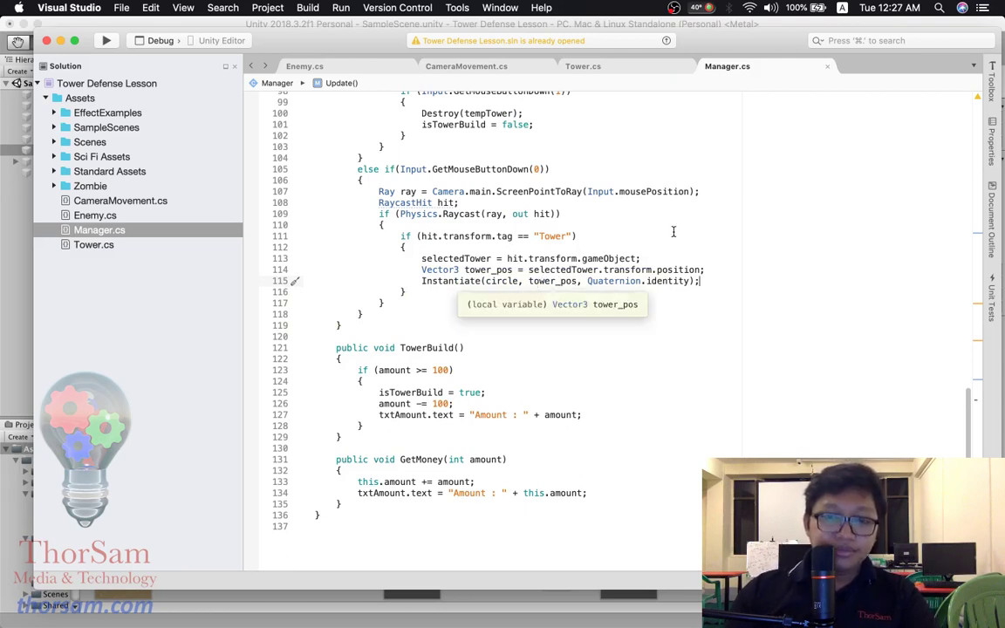
left_click(658, 254)
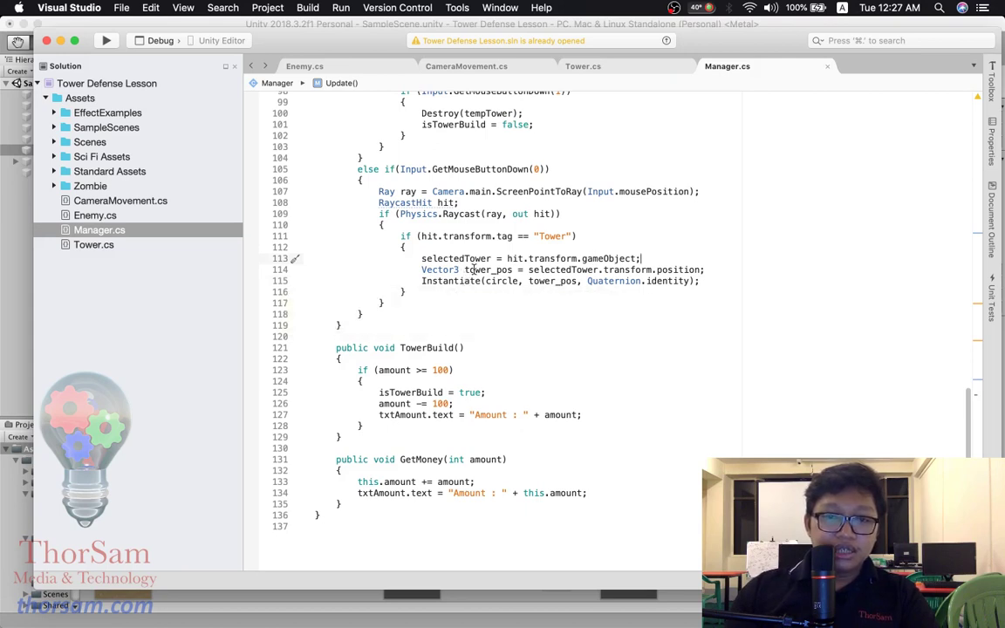
mouse_move(476, 271)
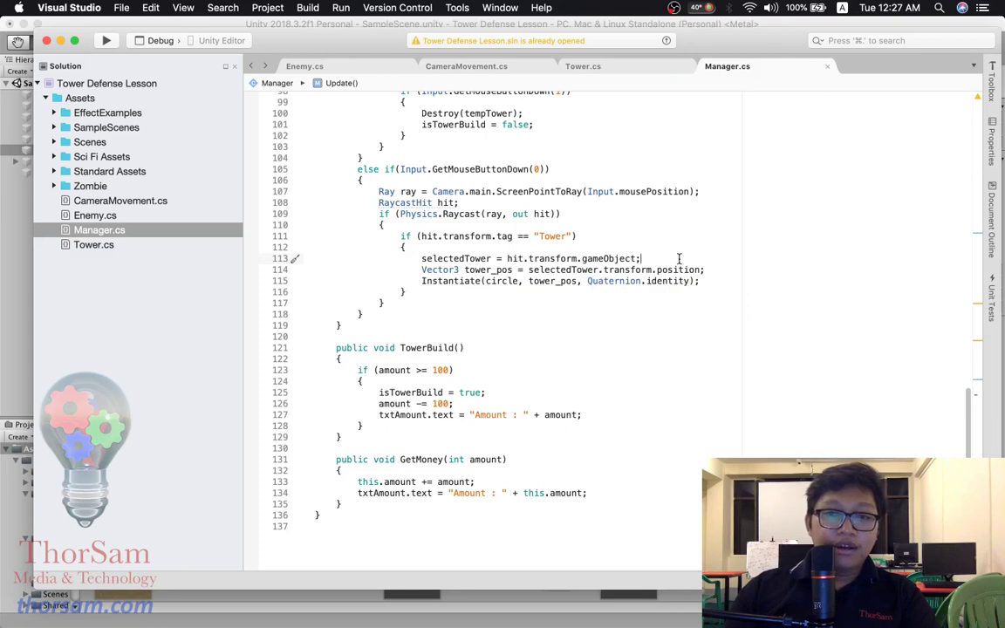
scroll(679, 258, "up", 8)
scroll(678, 257, "up", 5)
scroll(678, 257, "up", 7)
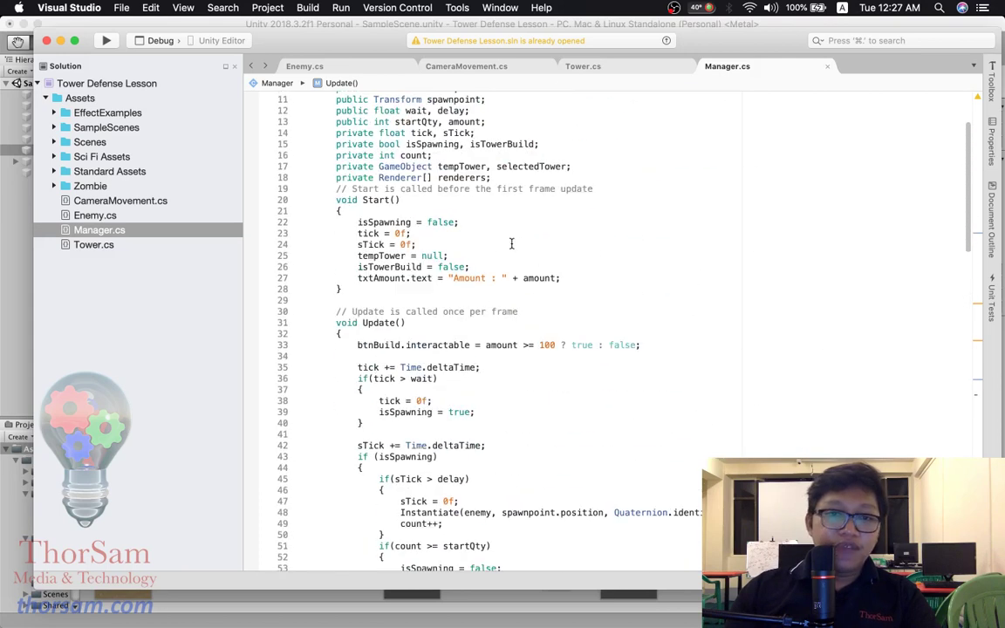
scroll(514, 243, "up", 1)
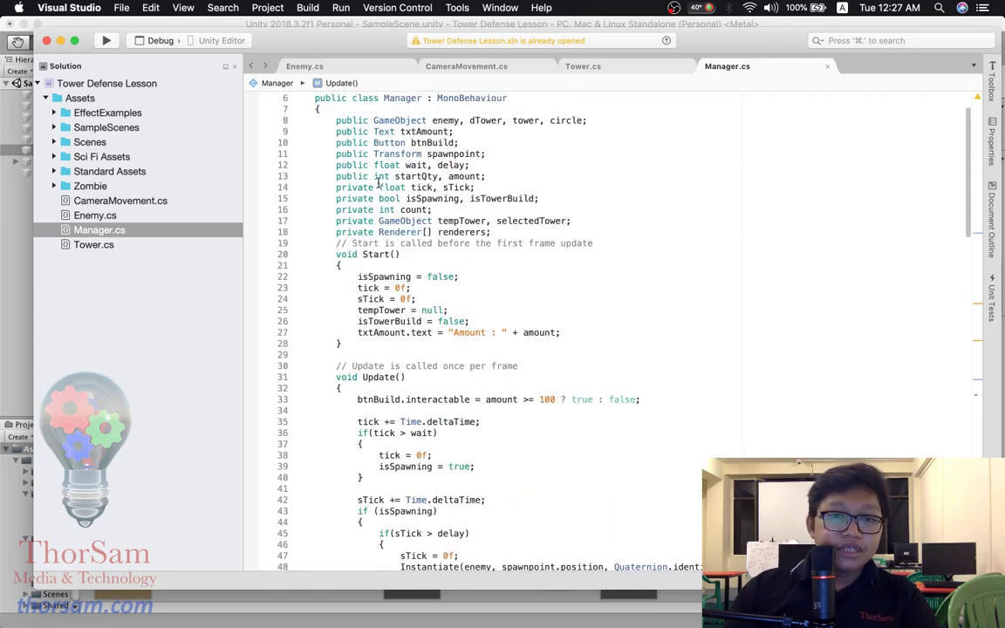
left_click(568, 222)
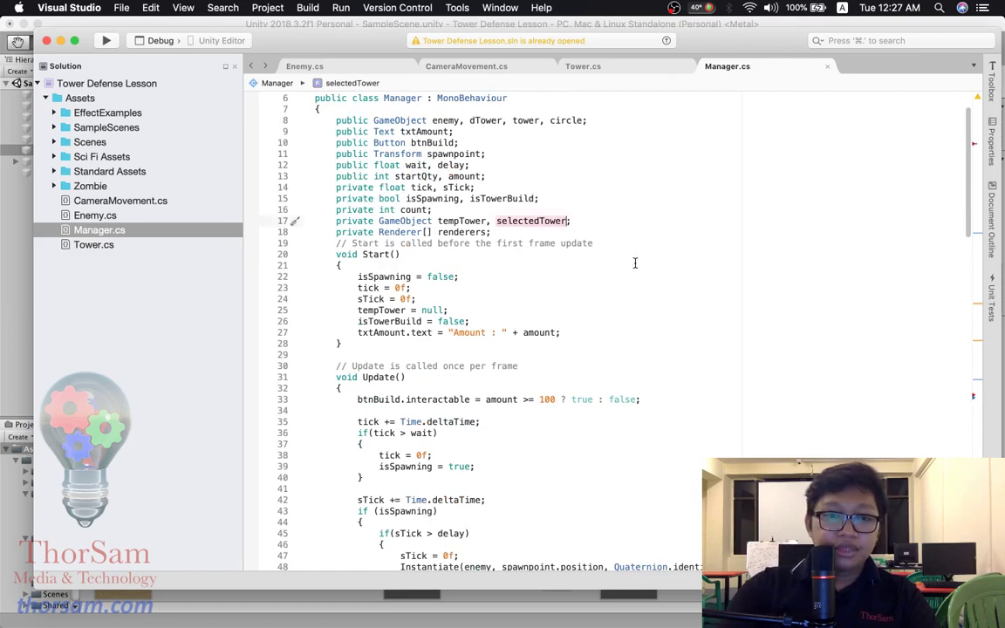
type(",")
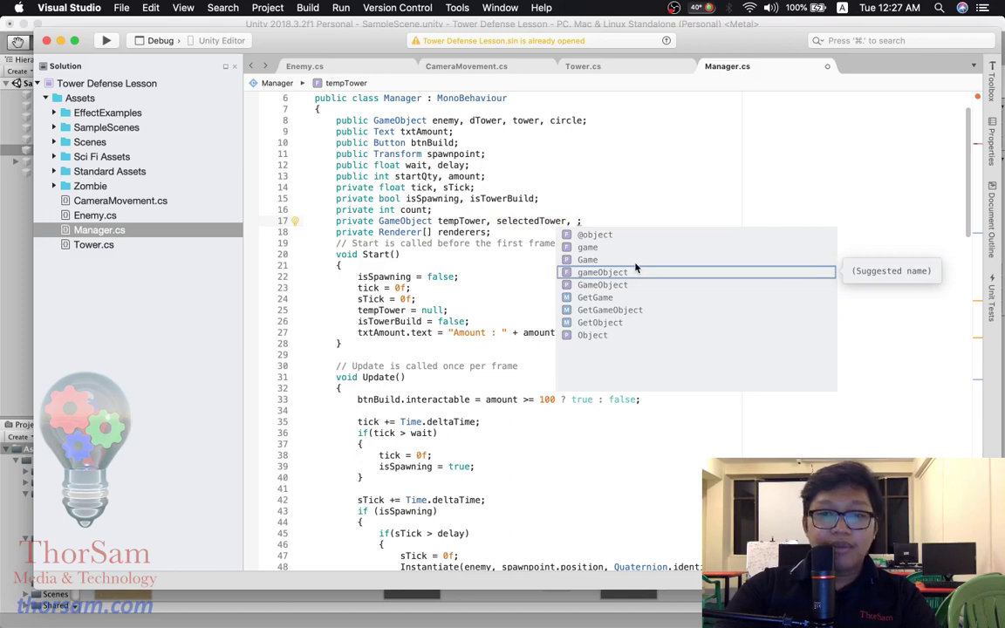
type("temp")
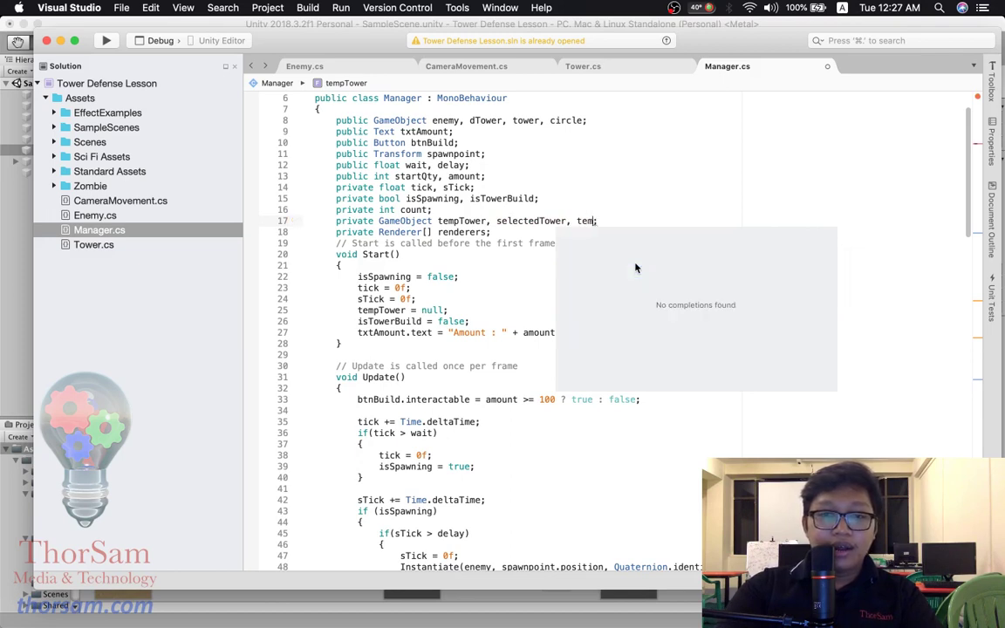
type("Cir")
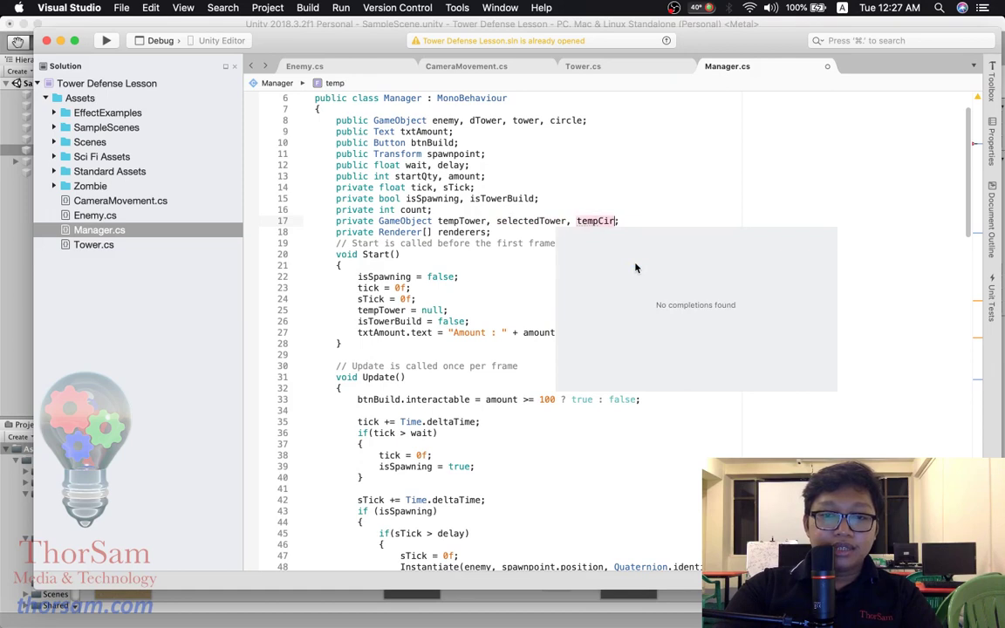
type("cle;")
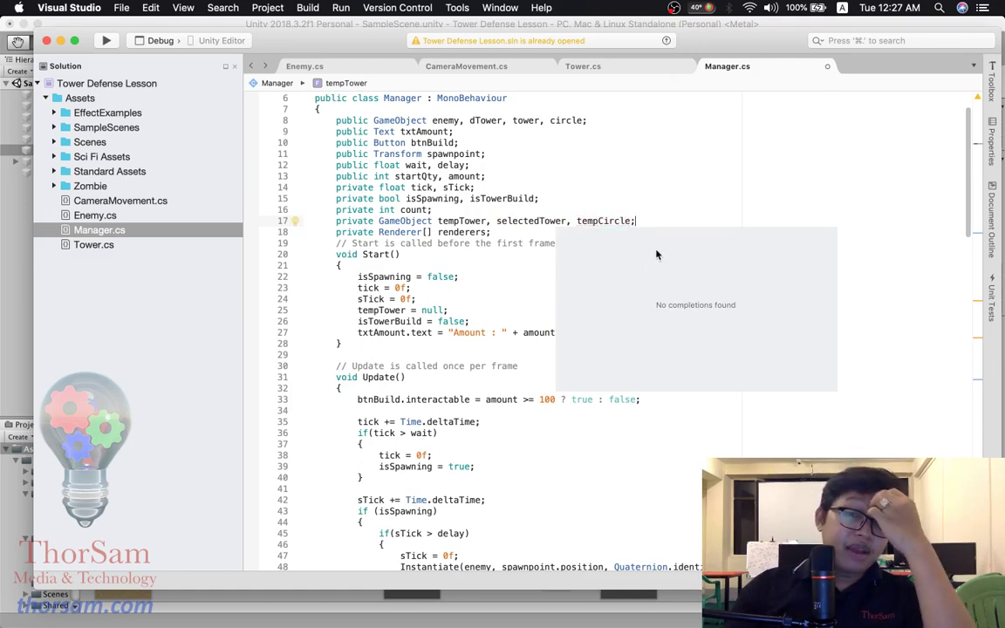
scroll(679, 419, "down", 8)
scroll(676, 441, "down", 7)
scroll(674, 443, "down", 12)
scroll(620, 410, "down", 2)
scroll(610, 418, "up", 3)
scroll(533, 256, "up", 2)
scroll(533, 256, "up", 2)
scroll(533, 257, "up", 2)
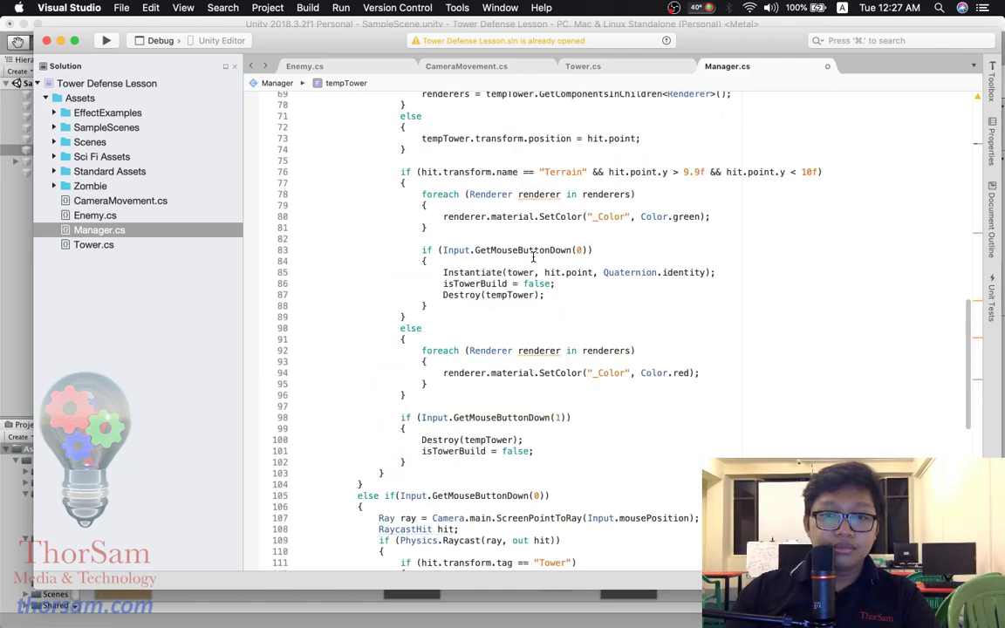
scroll(564, 299, "down", 8)
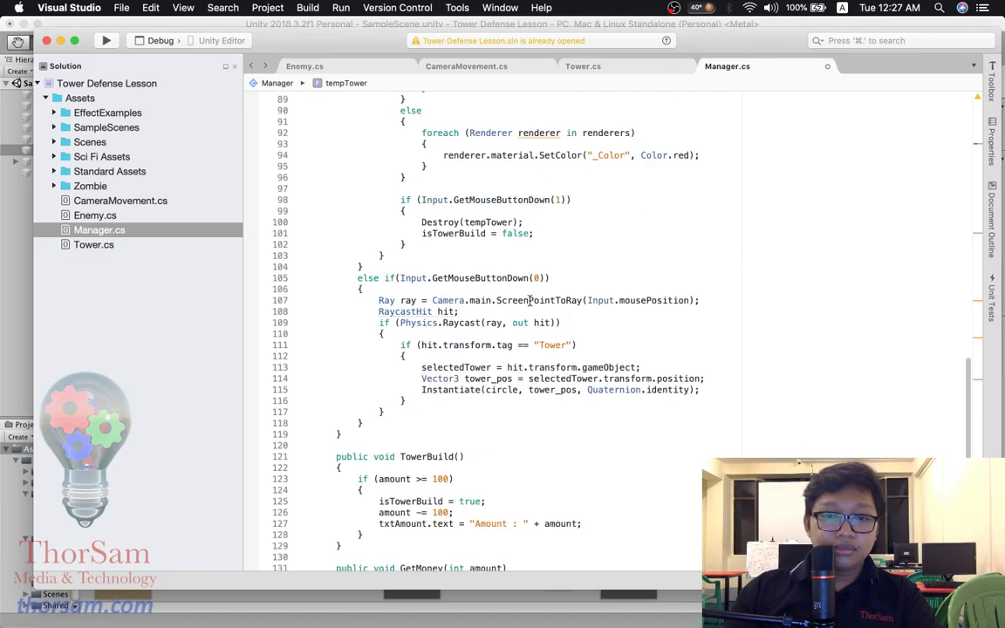
scroll(529, 278, "down", 2)
scroll(601, 370, "down", 2)
left_click(711, 281)
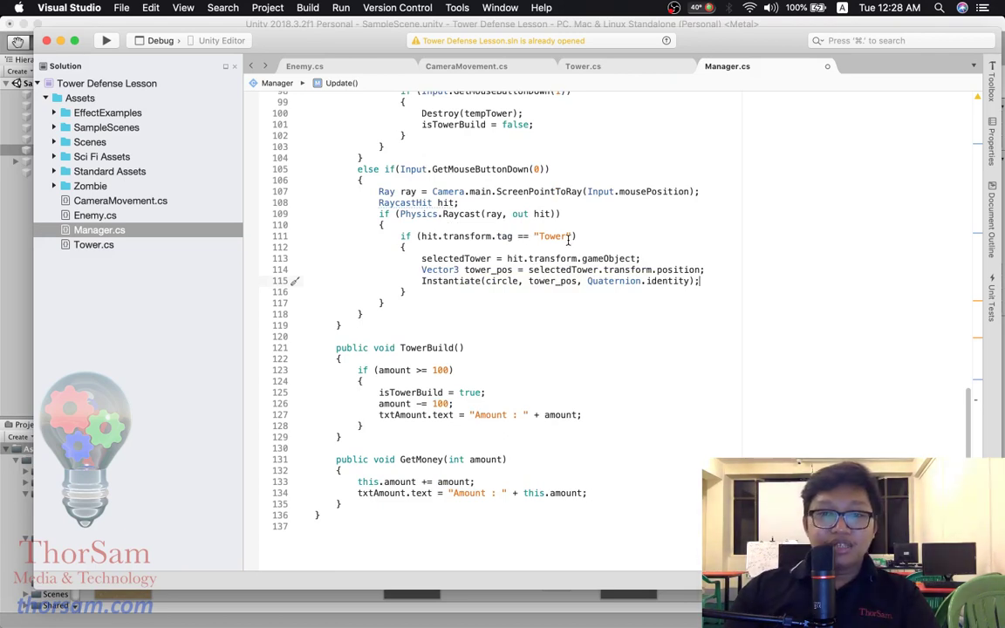
scroll(567, 240, "up", 5)
scroll(571, 248, "up", 10)
scroll(575, 262, "up", 8)
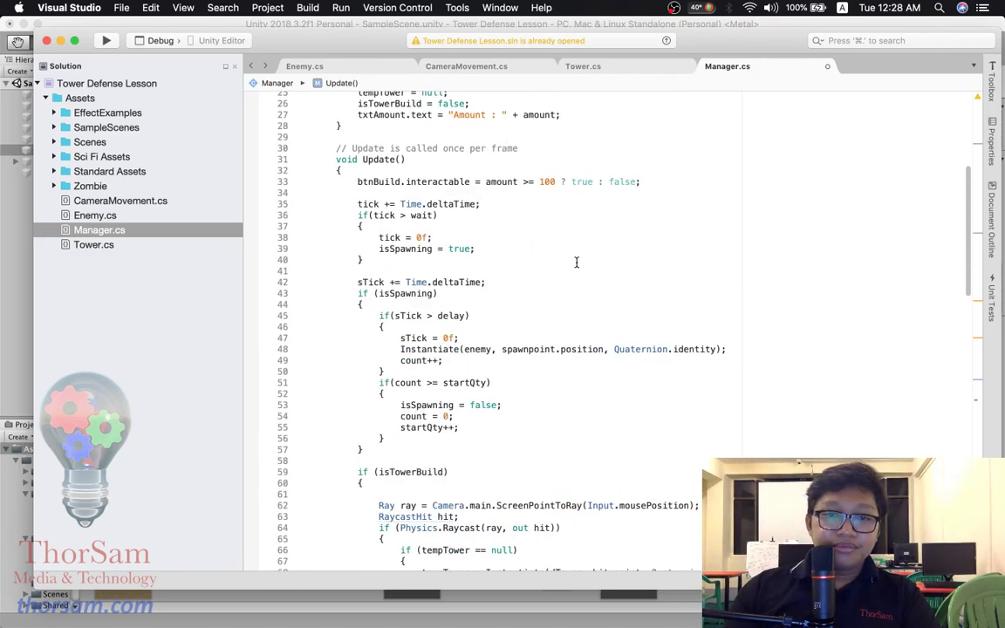
scroll(576, 262, "up", 6)
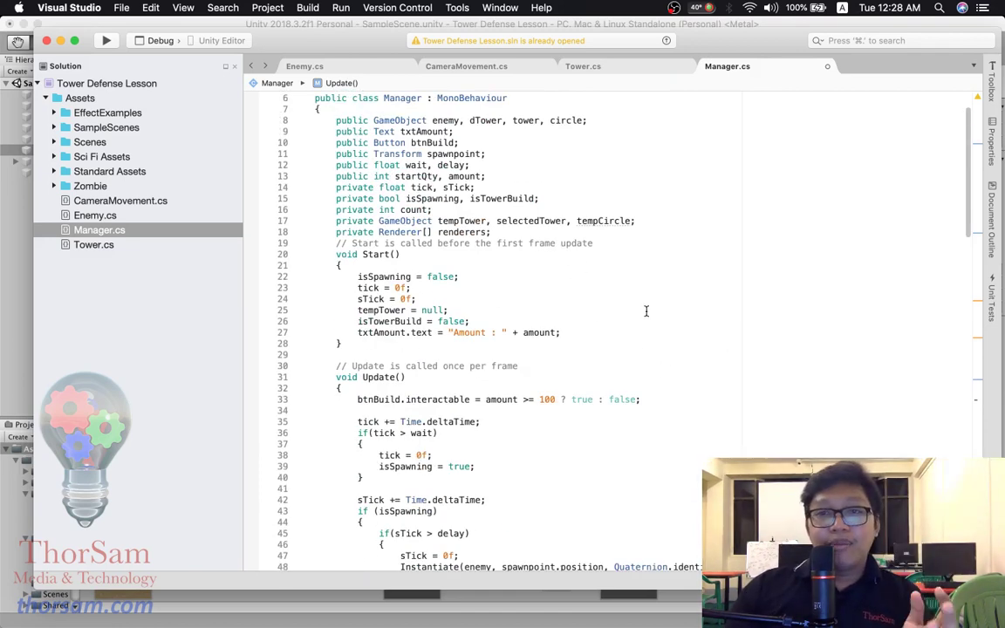
scroll(646, 311, "down", 3)
scroll(646, 310, "down", 11)
scroll(646, 310, "down", 4)
scroll(646, 311, "down", 8)
scroll(647, 311, "down", 2)
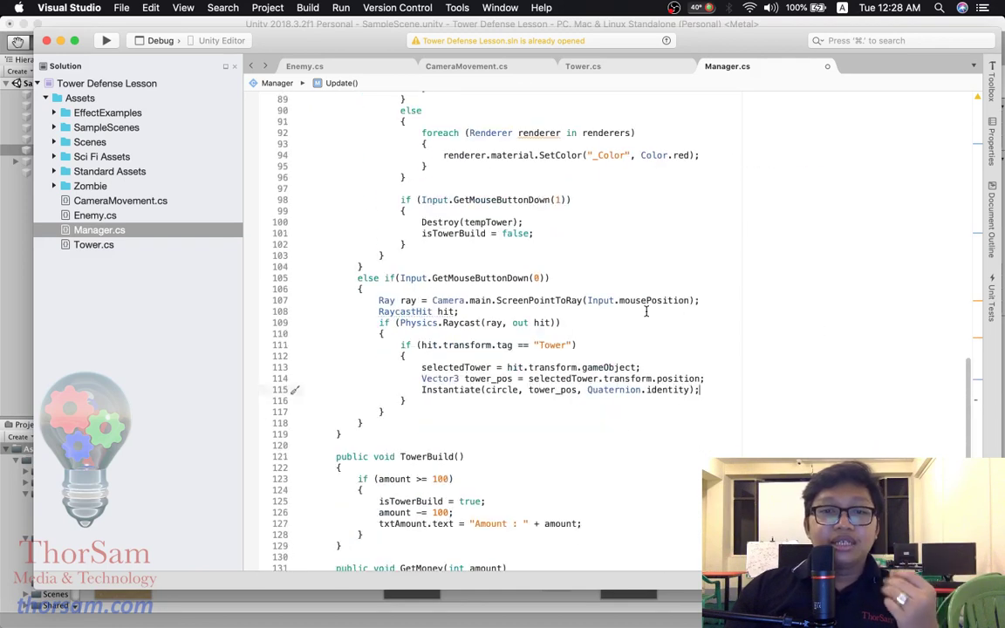
scroll(646, 310, "down", 6)
scroll(646, 310, "up", 3)
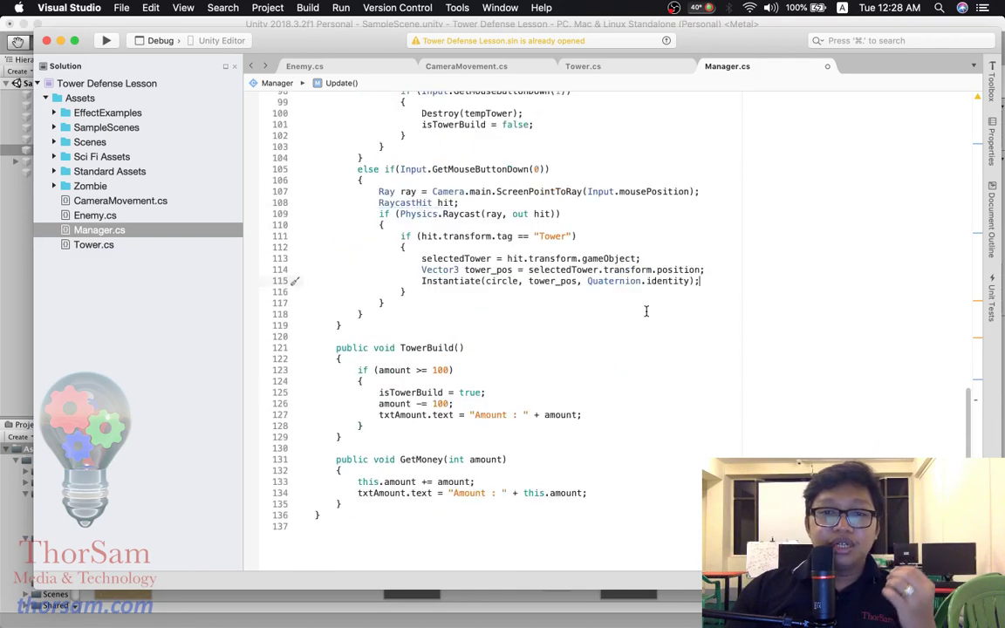
scroll(647, 311, "up", 4)
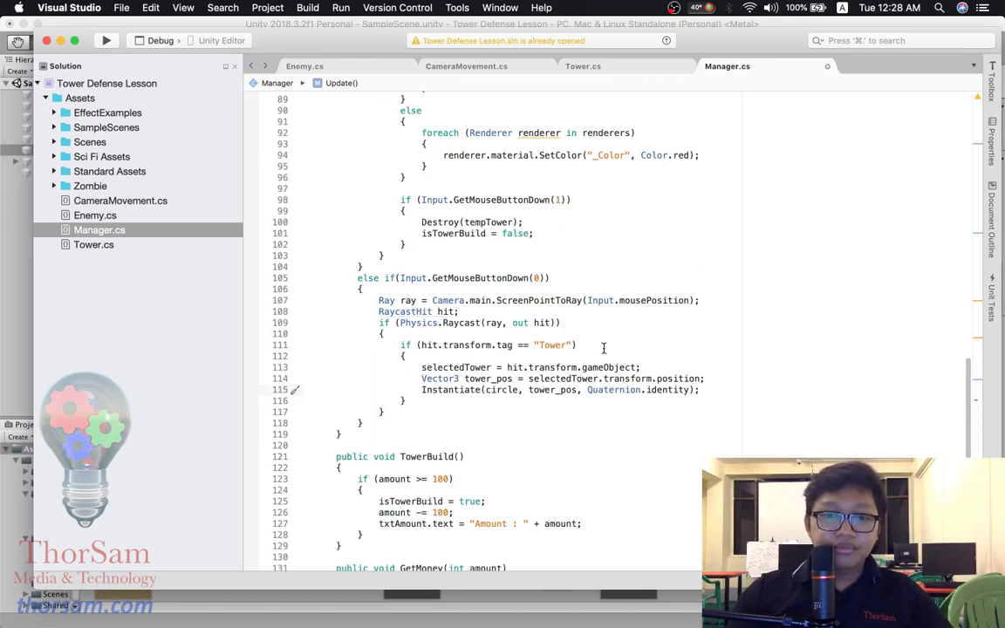
scroll(613, 355, "up", 2)
scroll(616, 364, "down", 4)
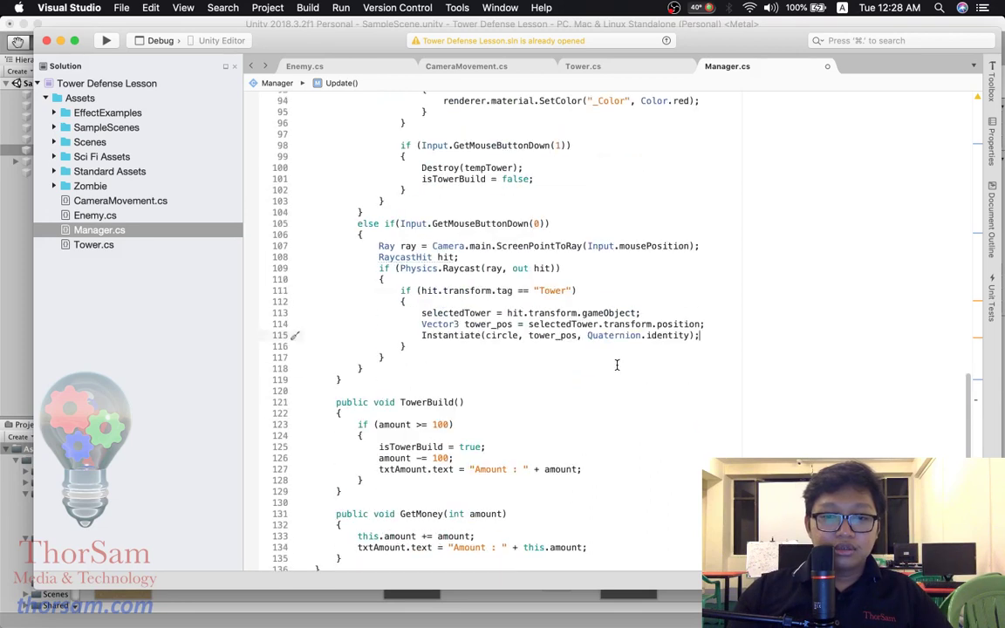
scroll(616, 365, "down", 2)
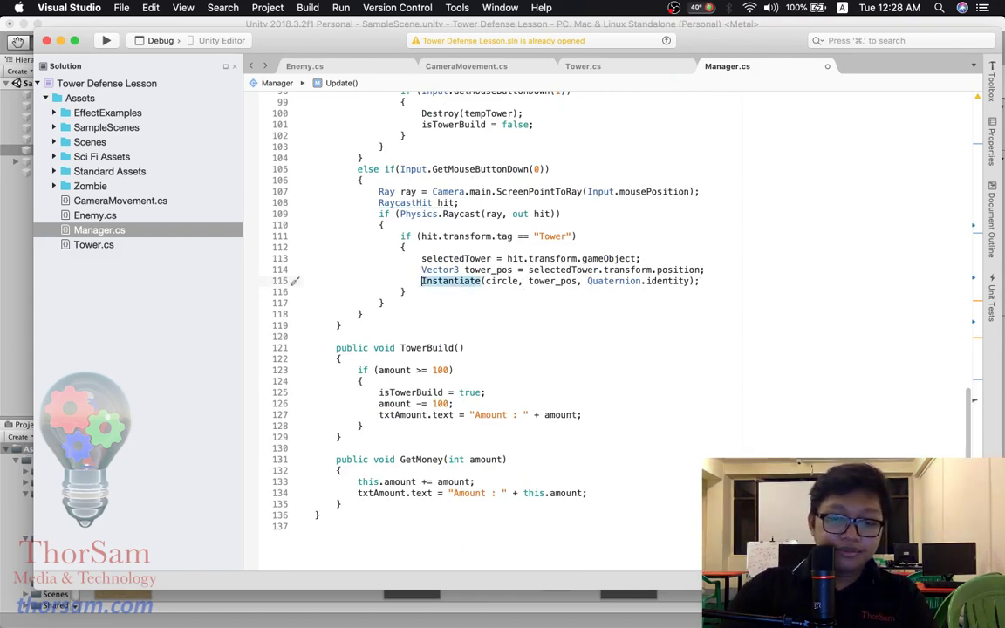
- Assign the Instantiate(circle, tower_pos, Quaternion.identity) result to tempCircle, then open a blank line in the Tower check
type("tem")
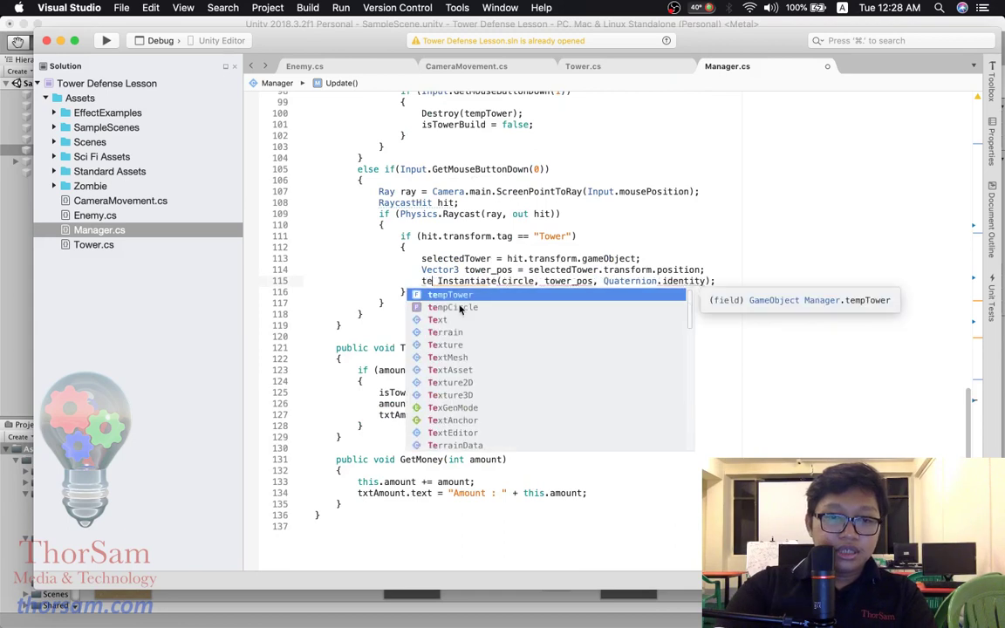
double_click(459, 308)
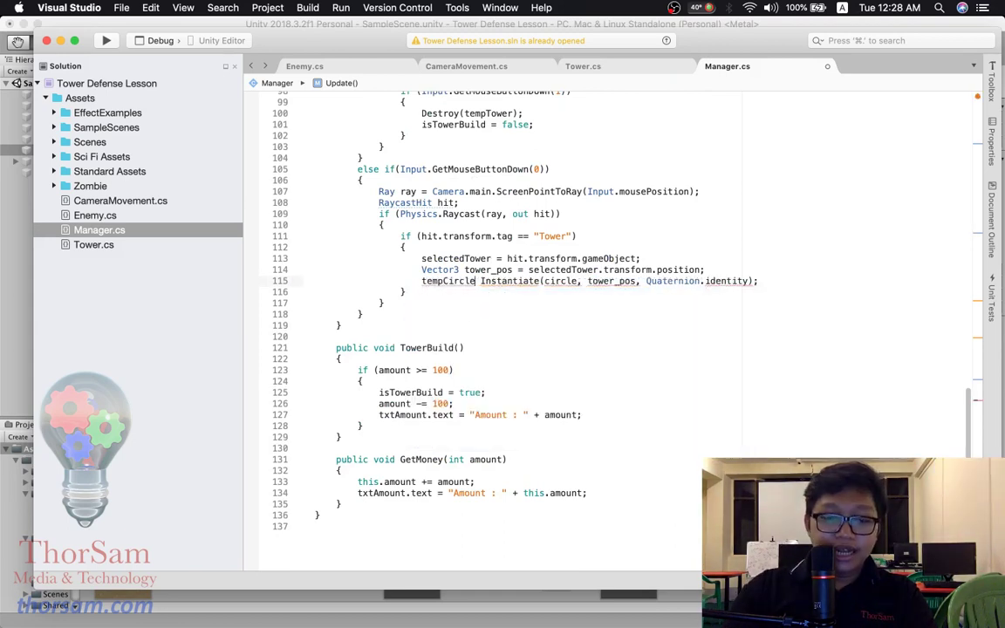
type("=")
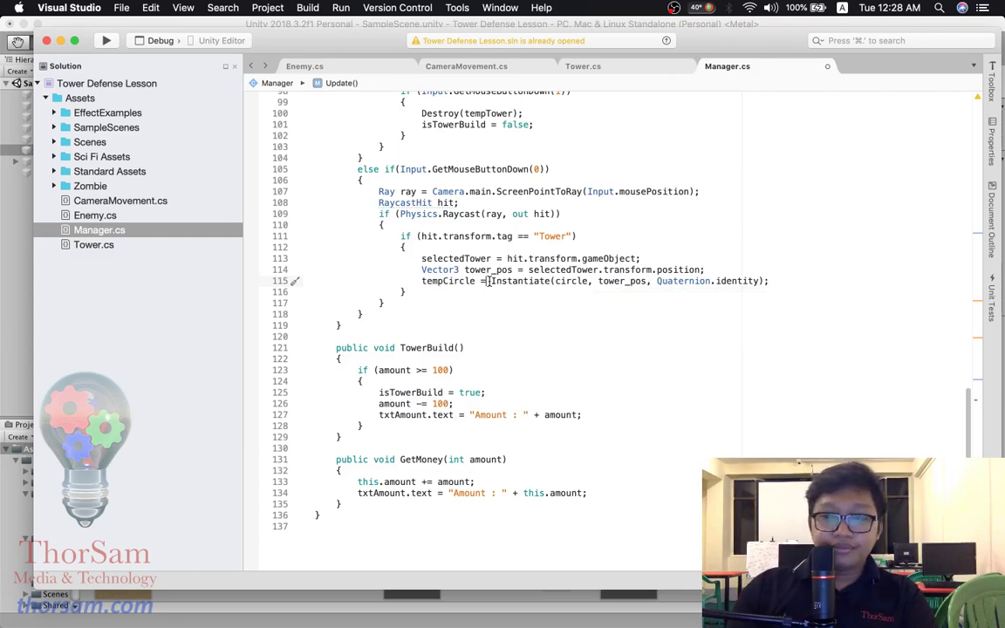
left_click(707, 270)
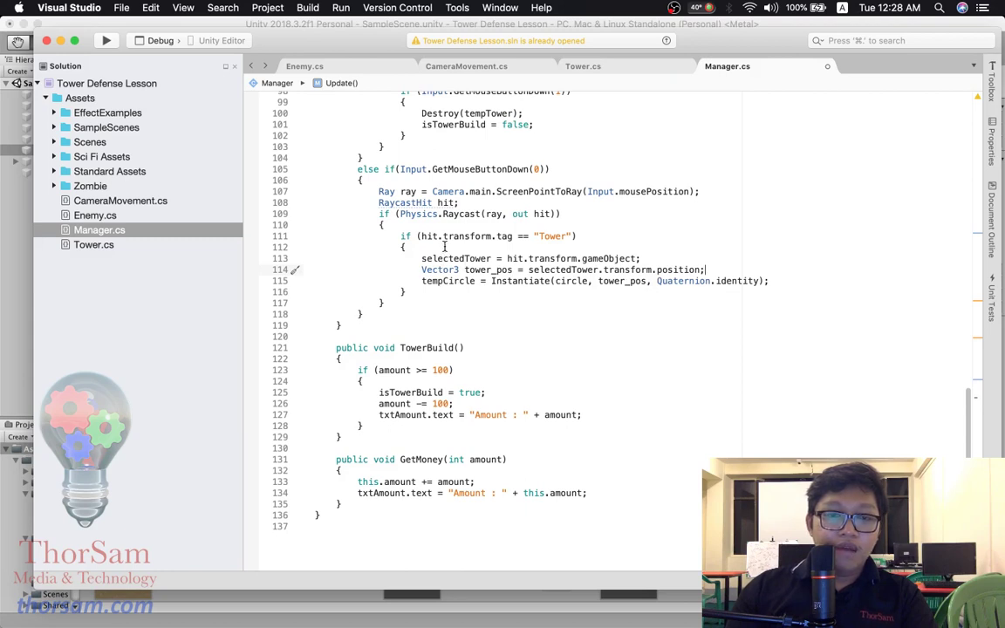
left_click(444, 247)
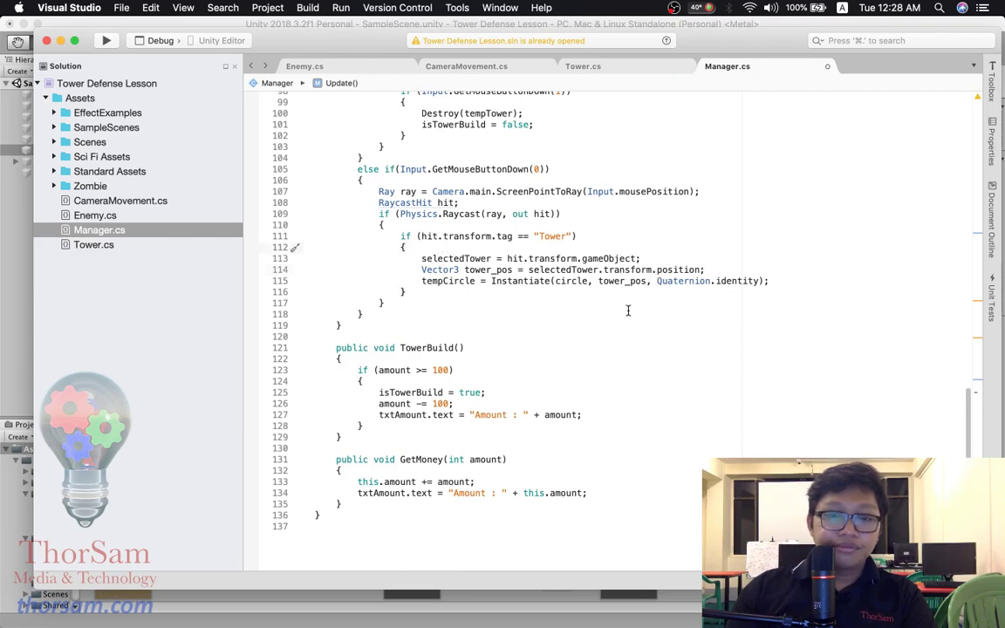
key("Return")
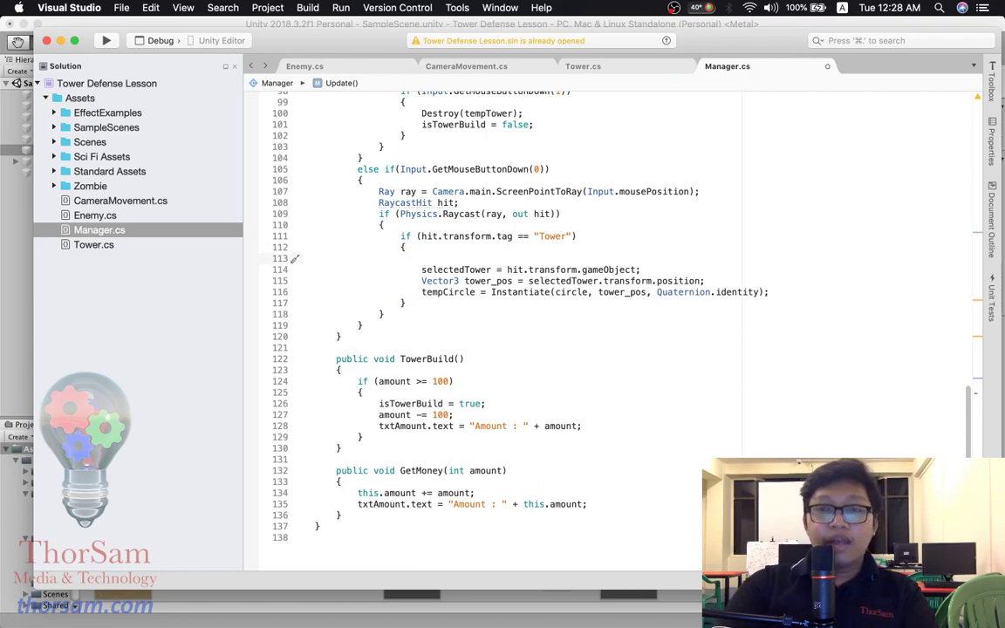
- Discard the false-start if lines, leaving an empty line above the selectedTower assignment
type("if")
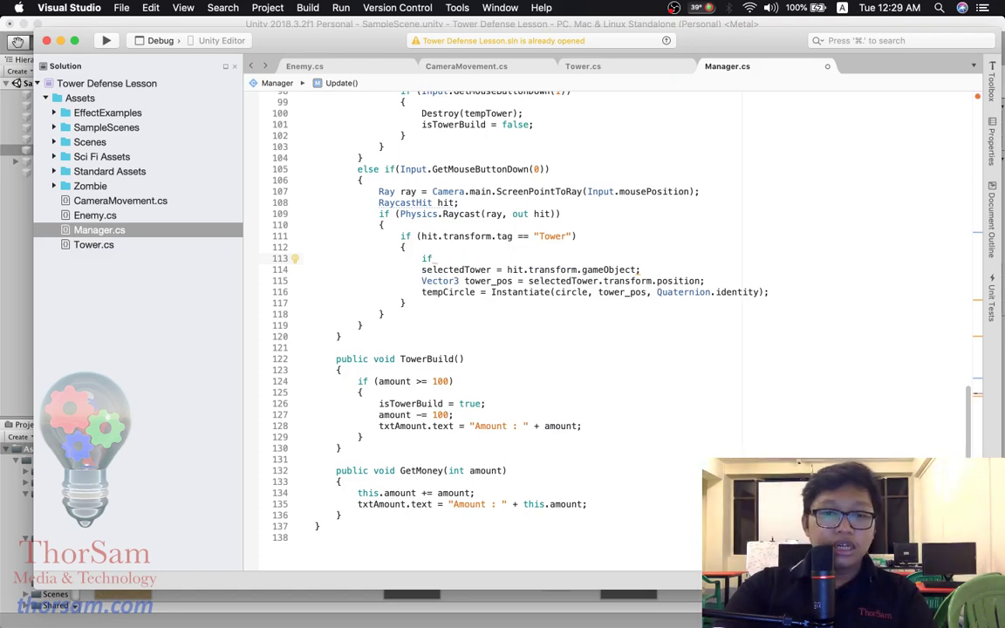
key("BackSpace")
key("BackSpace")
key("BackSpace")
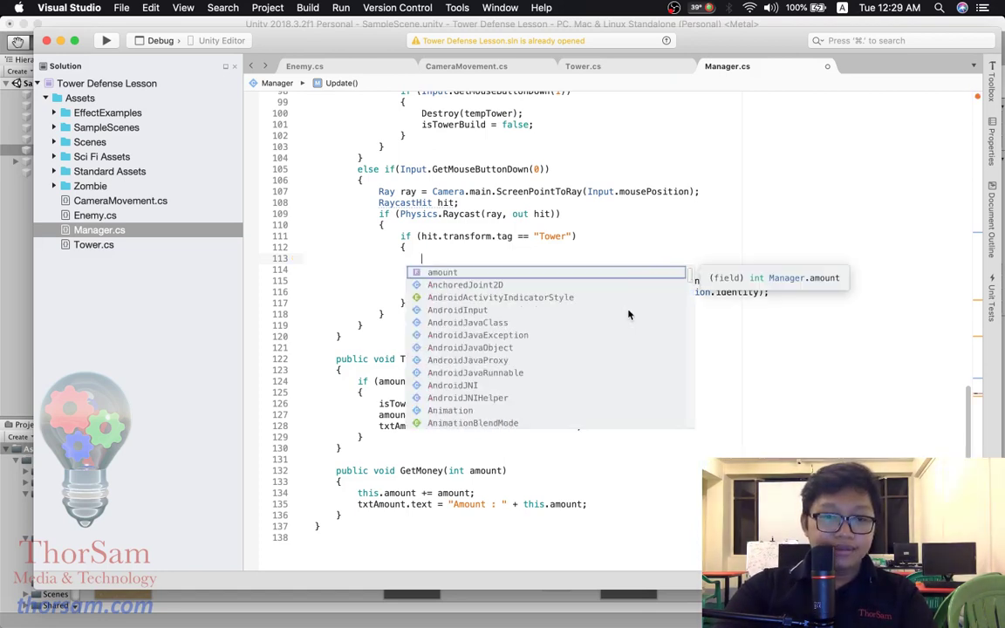
key("BackSpace")
left_click(650, 258)
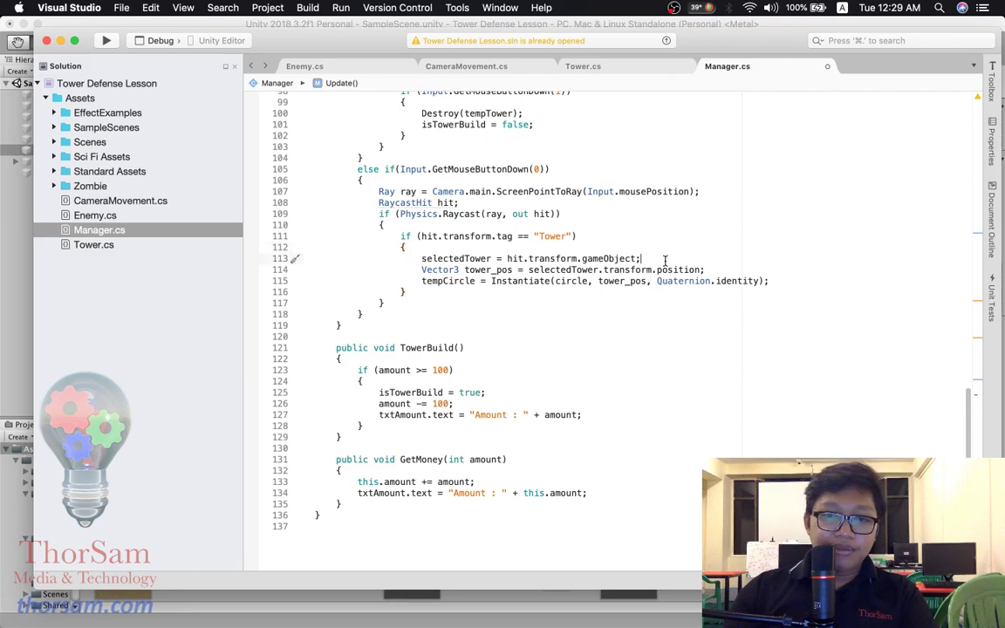
key("Return")
type("if")
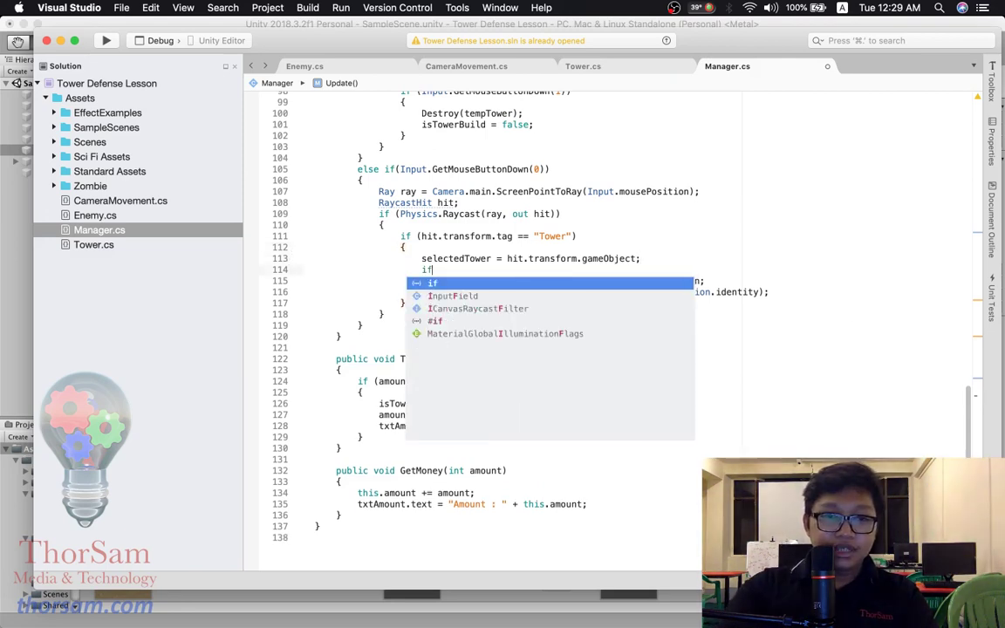
type("(")
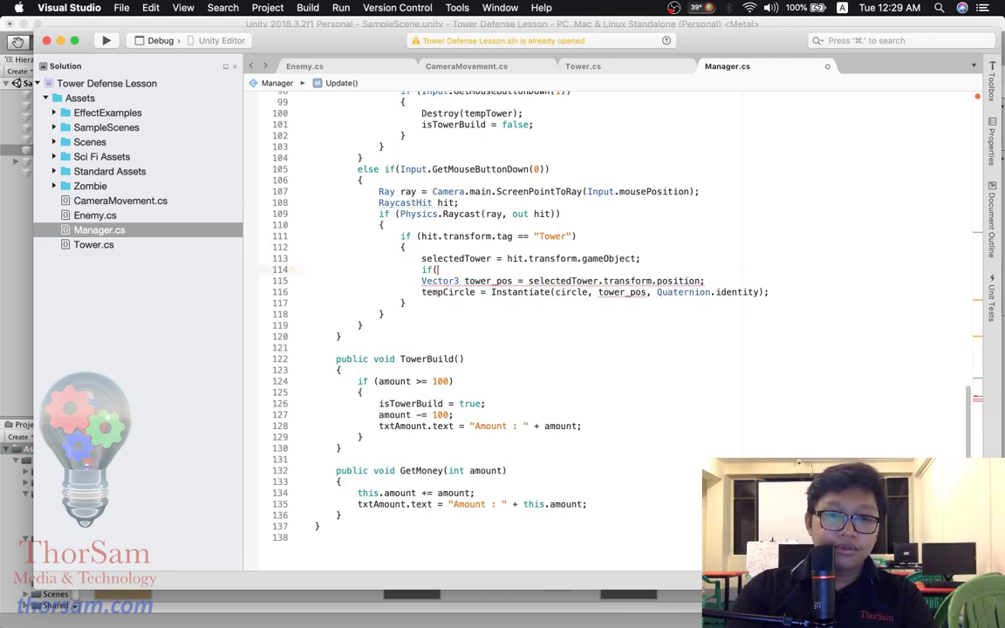
key("BackSpace")
key("BackSpace")
key("BackSpace")
key("BackSpace")
key("BackSpace")
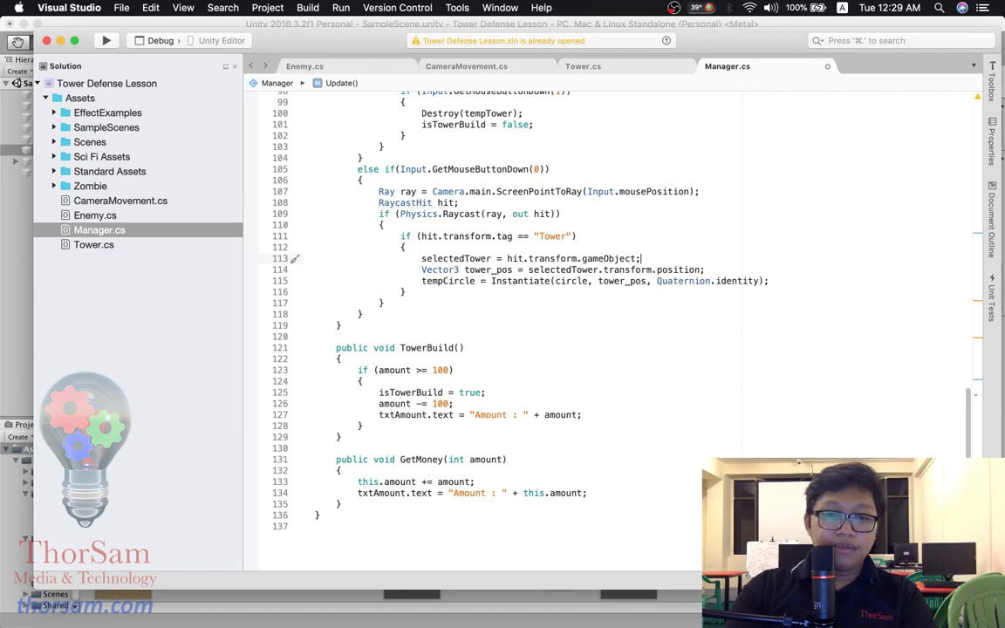
key("Return")
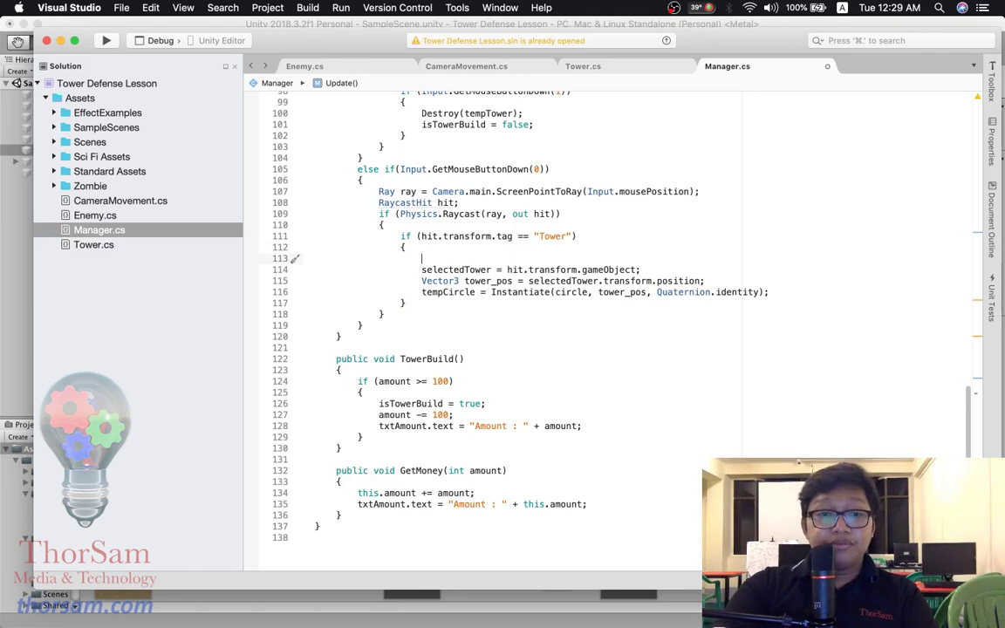
- Write the condition if(hit.transform.name == selectedTower.name above the selection lines
type("if(h")
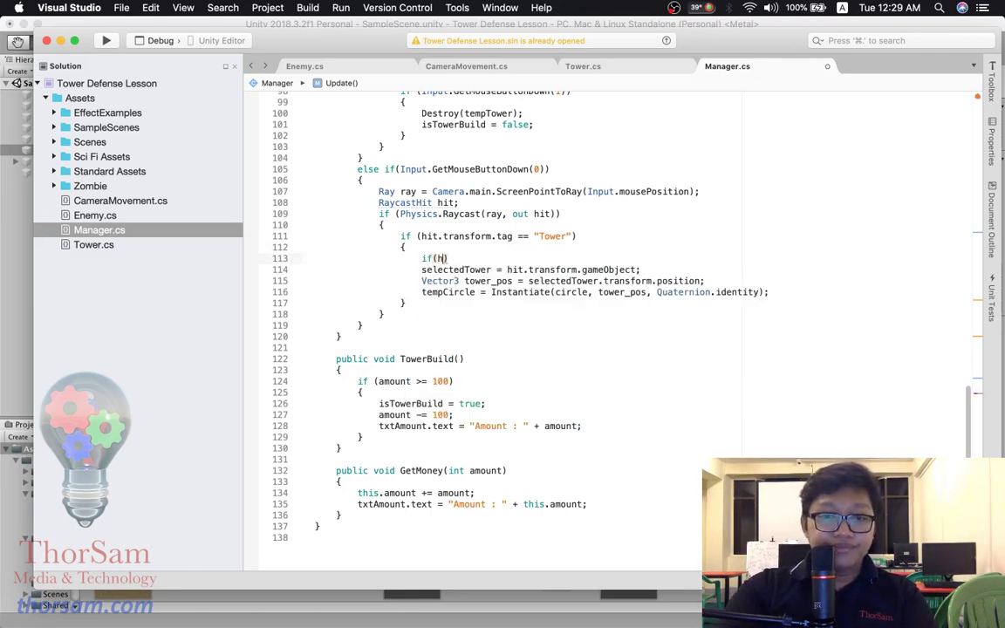
type("it.tr")
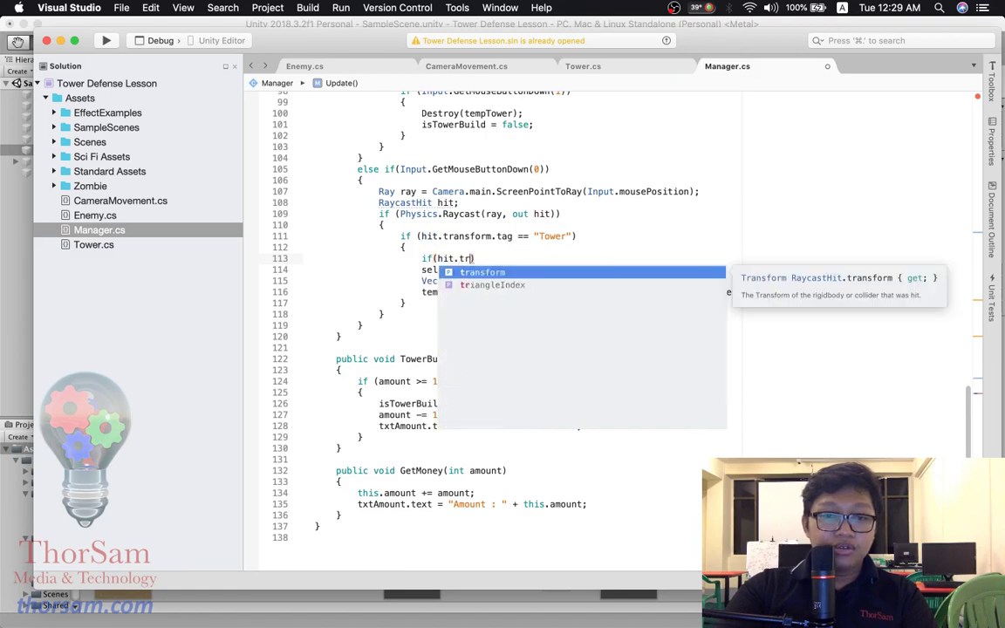
key("Return")
type(".")
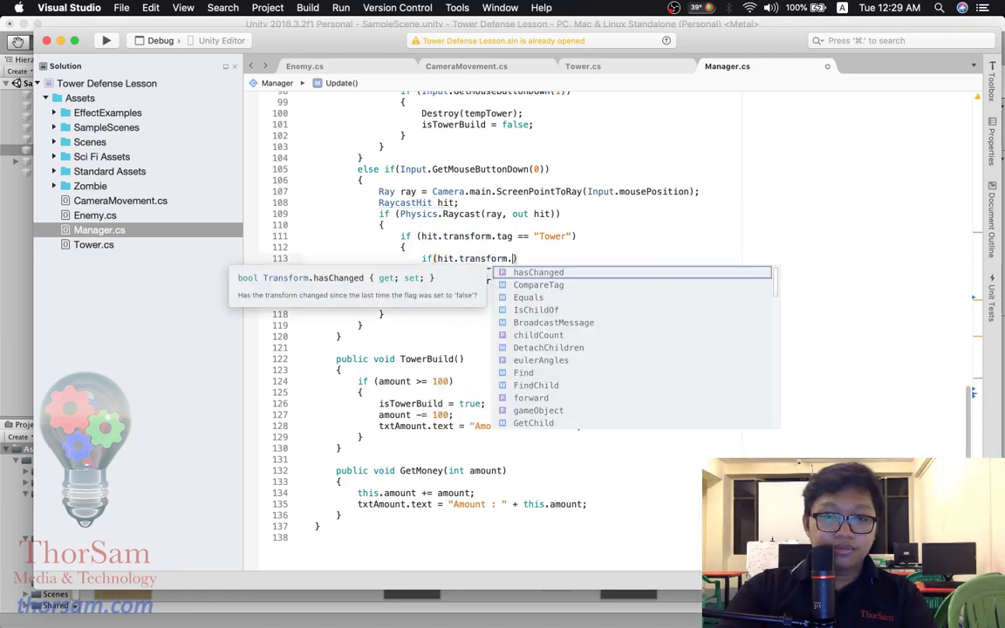
type("na")
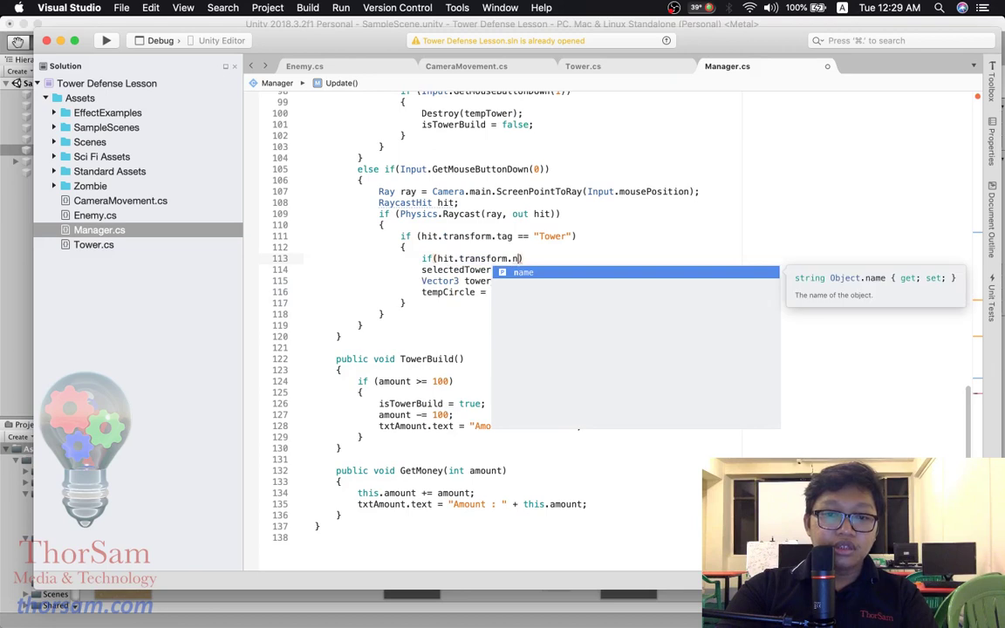
key("Return")
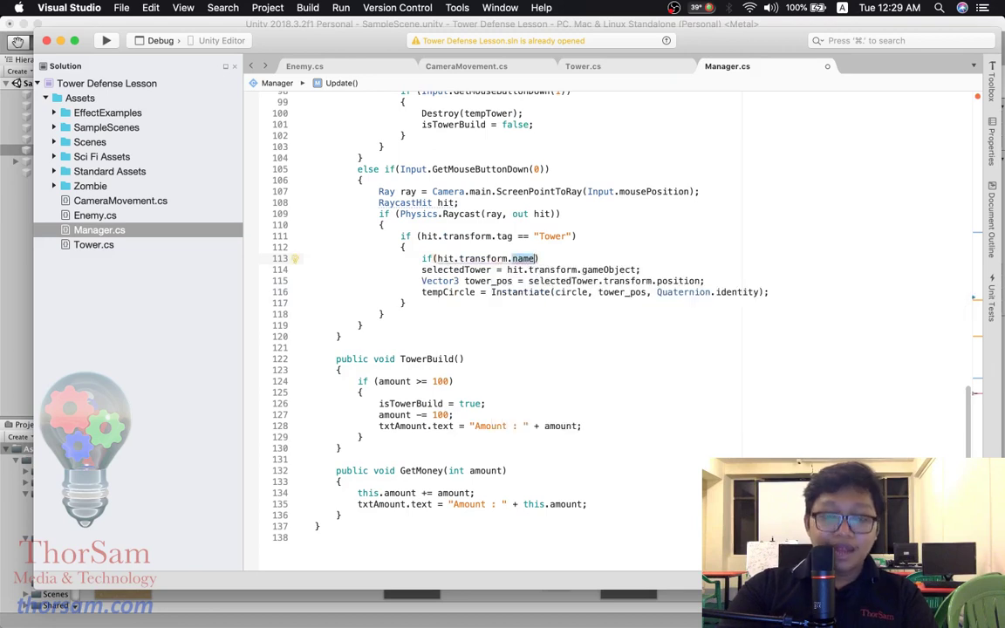
type("==")
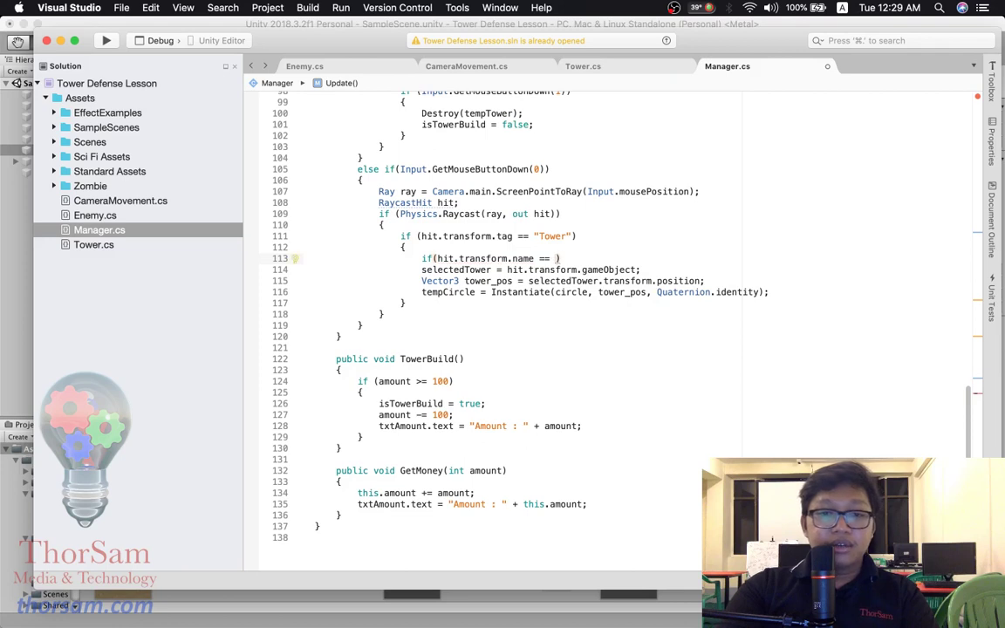
type(" se")
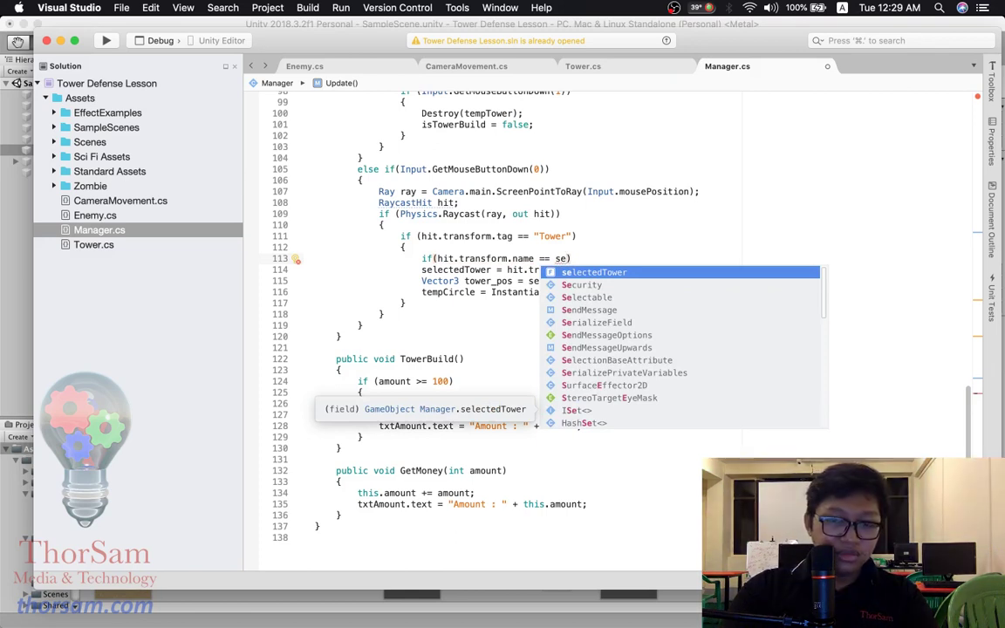
key("Return")
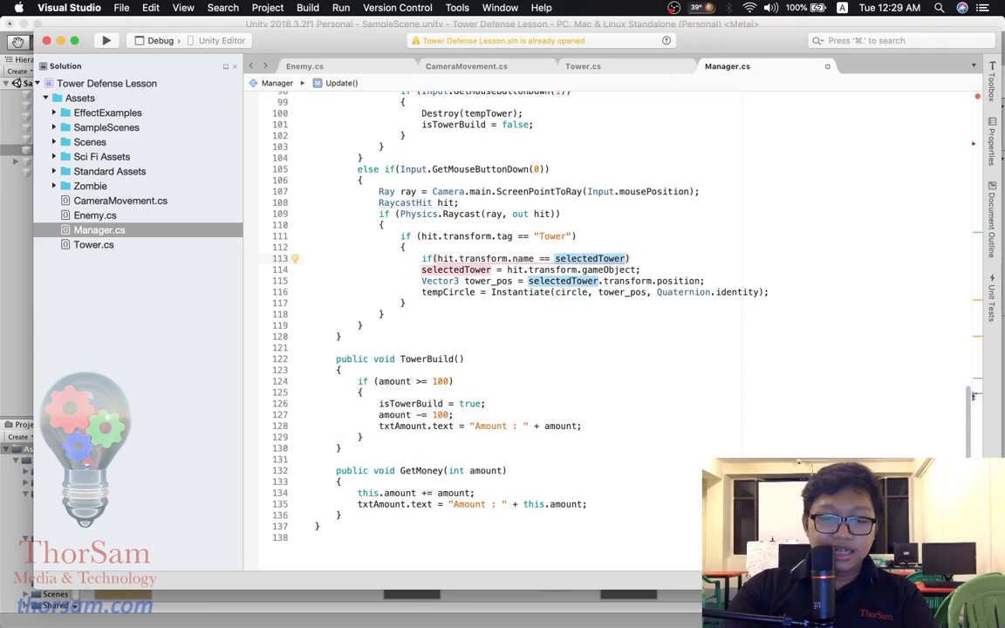
type(".")
key("Return")
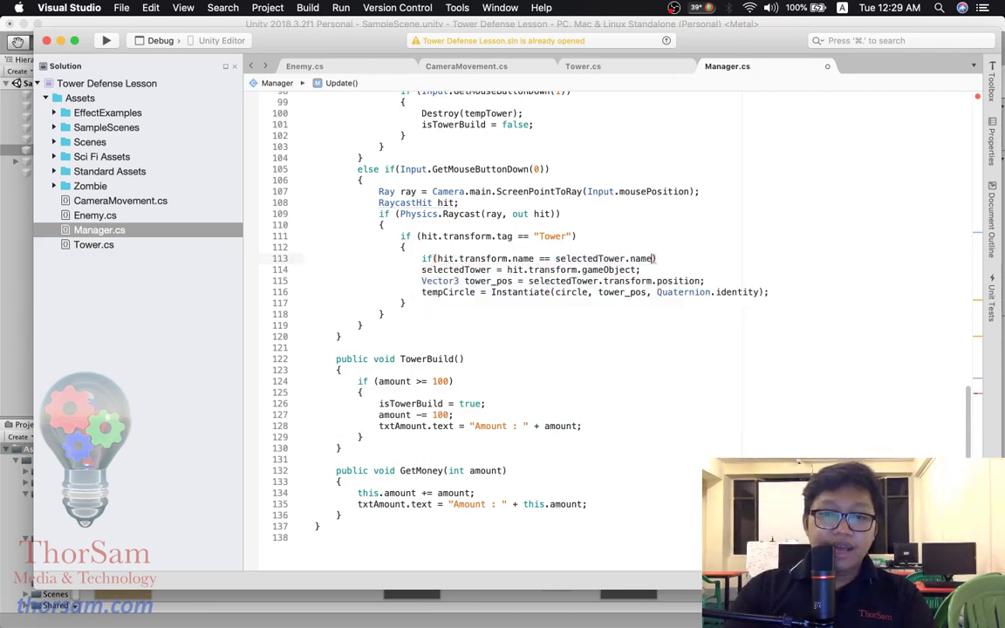
- Change the comparison to != and close the if block after the circle-spawning line
left_click(622, 258)
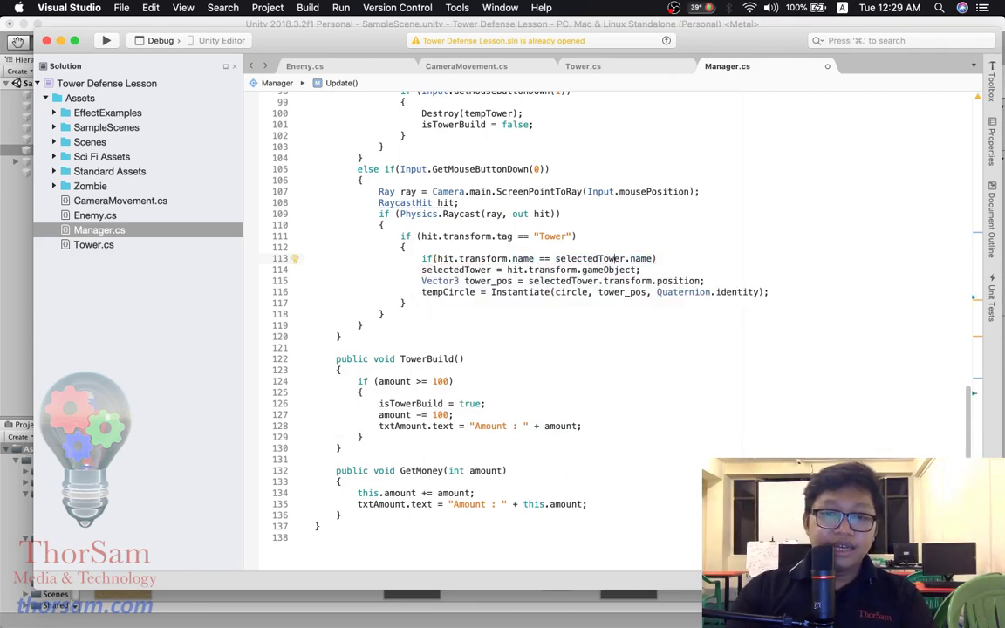
key("Left")
key("Left")
key("Left")
key("BackSpace")
type("!")
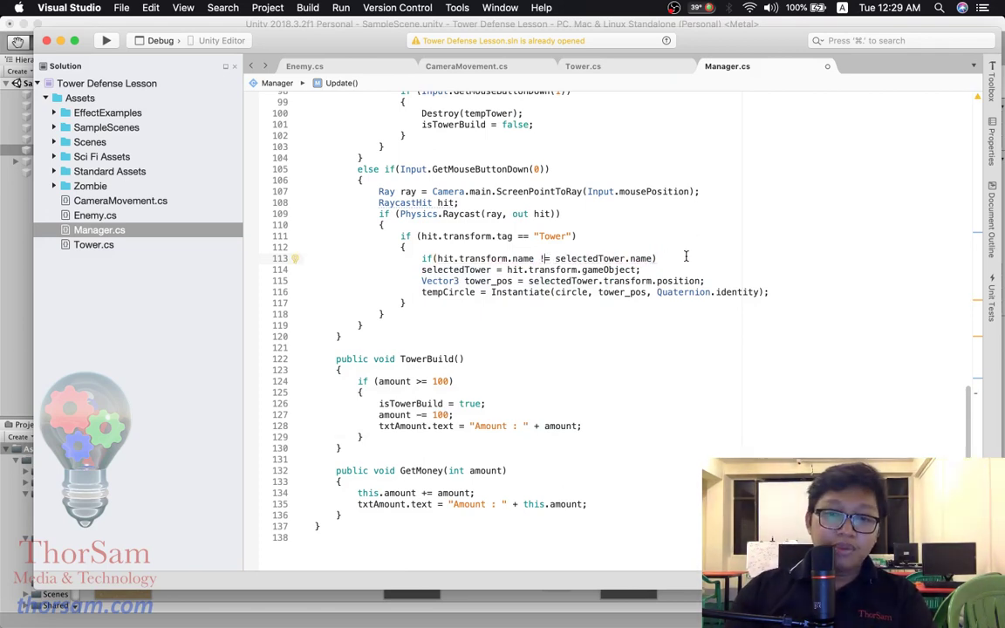
type(" {")
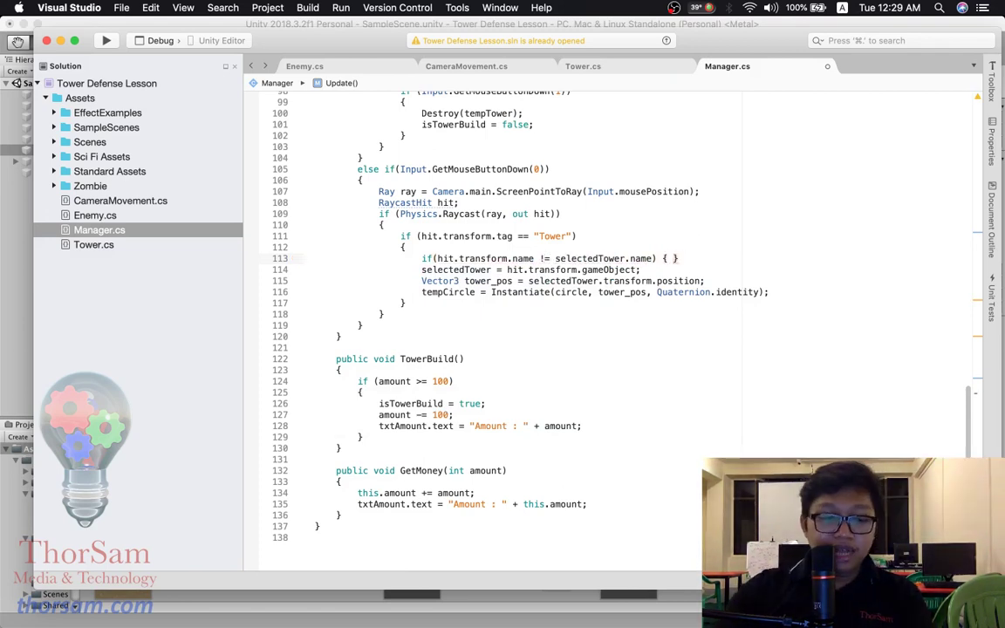
left_click(788, 292)
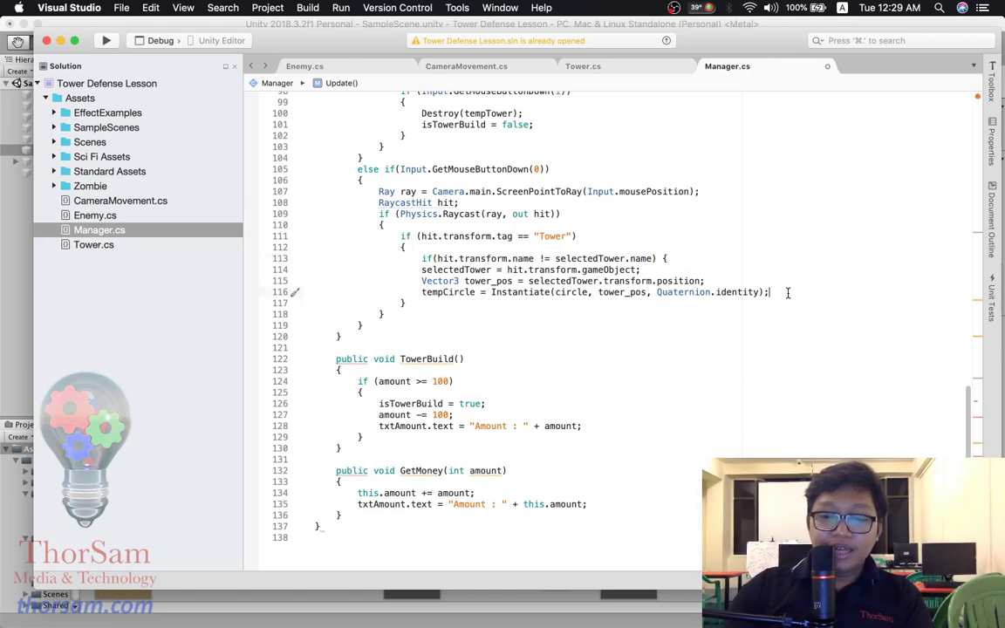
key("Return")
type("}")
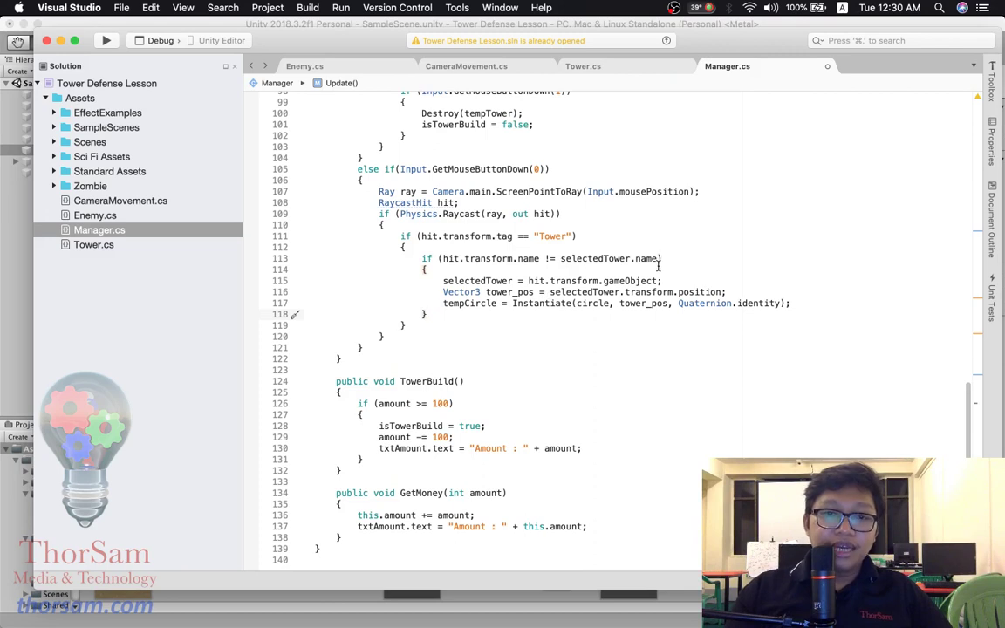
left_click(443, 248)
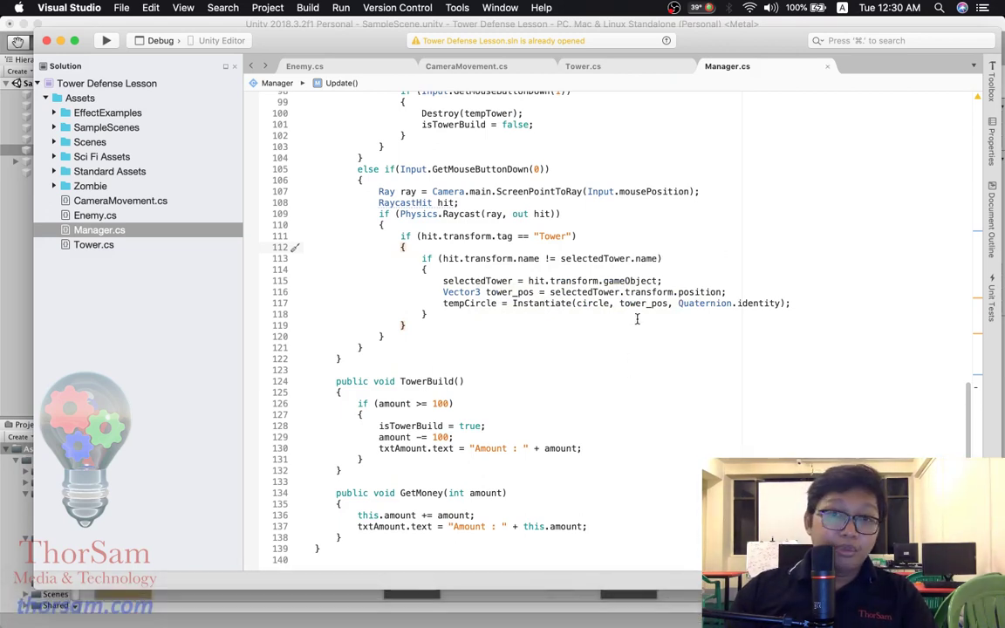
mouse_move(523, 624)
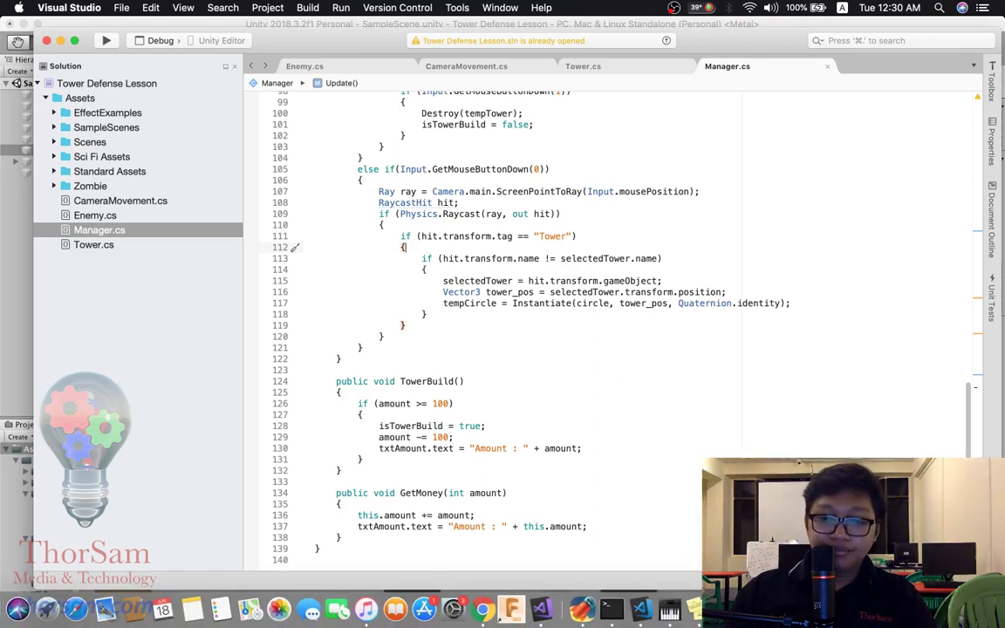
left_click(669, 610)
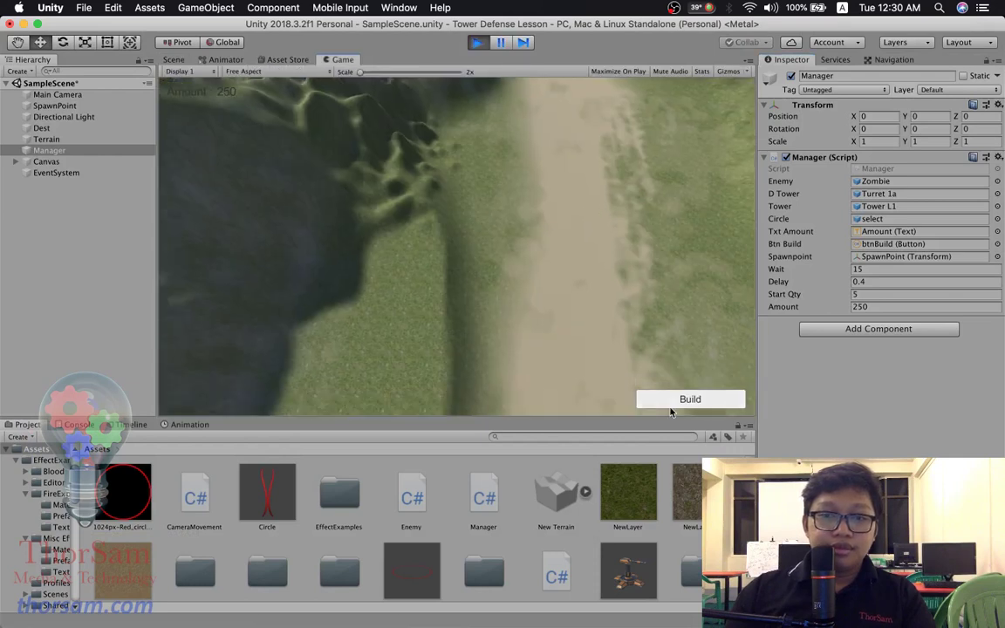
- Build two towers, click the upper one to trigger the NullReferenceException, then reopen Manager.cs
left_click(670, 401)
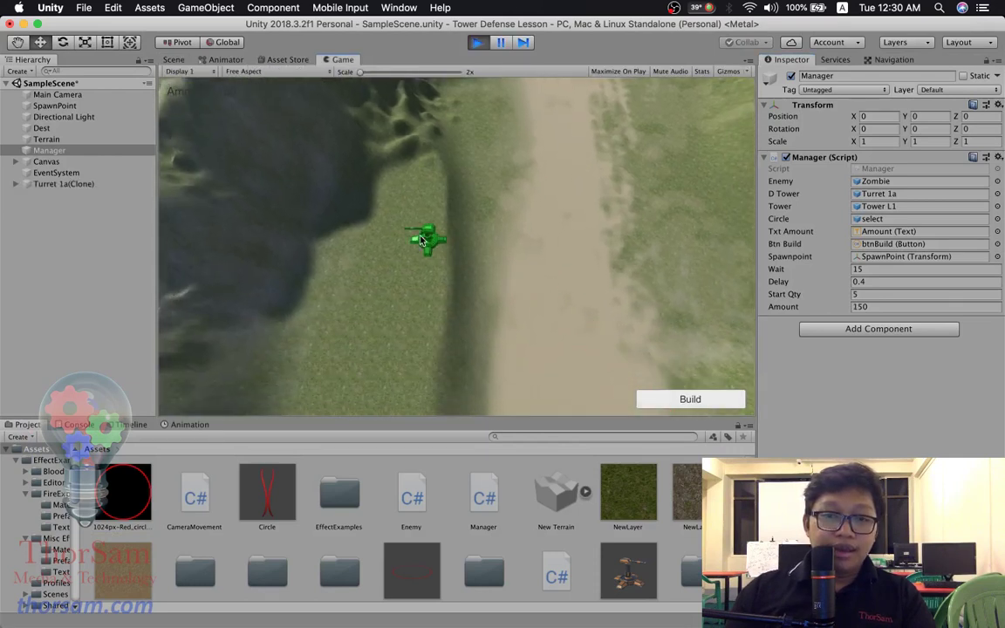
left_click(414, 232)
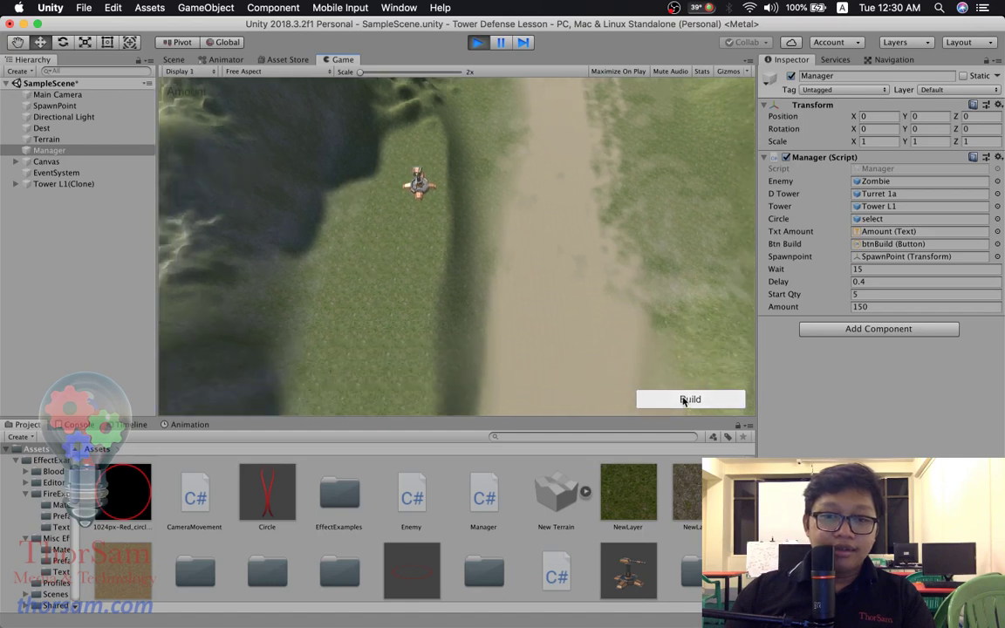
left_click(683, 400)
left_click(401, 272)
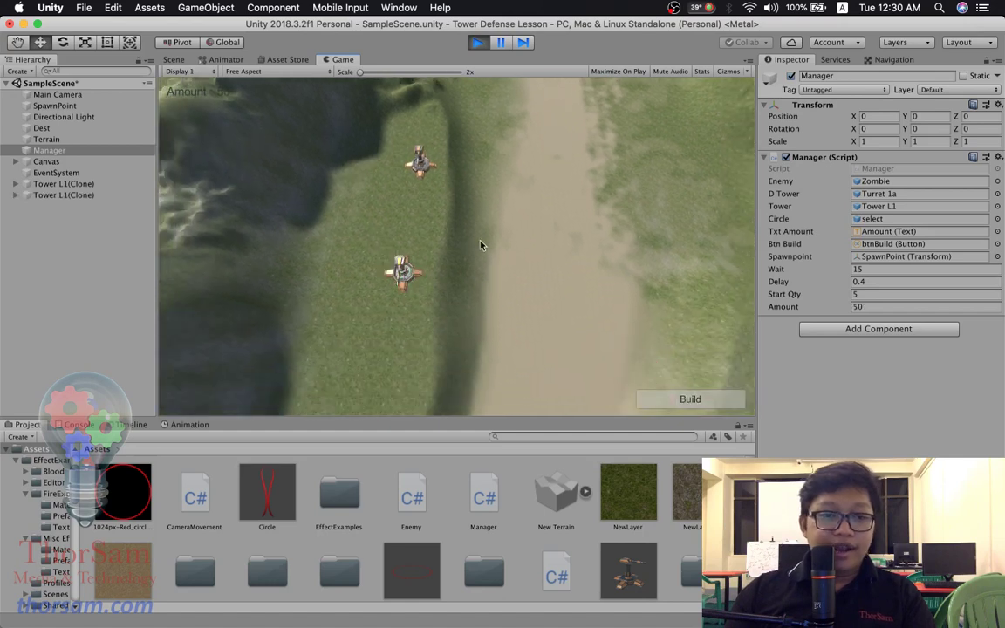
left_click(421, 164)
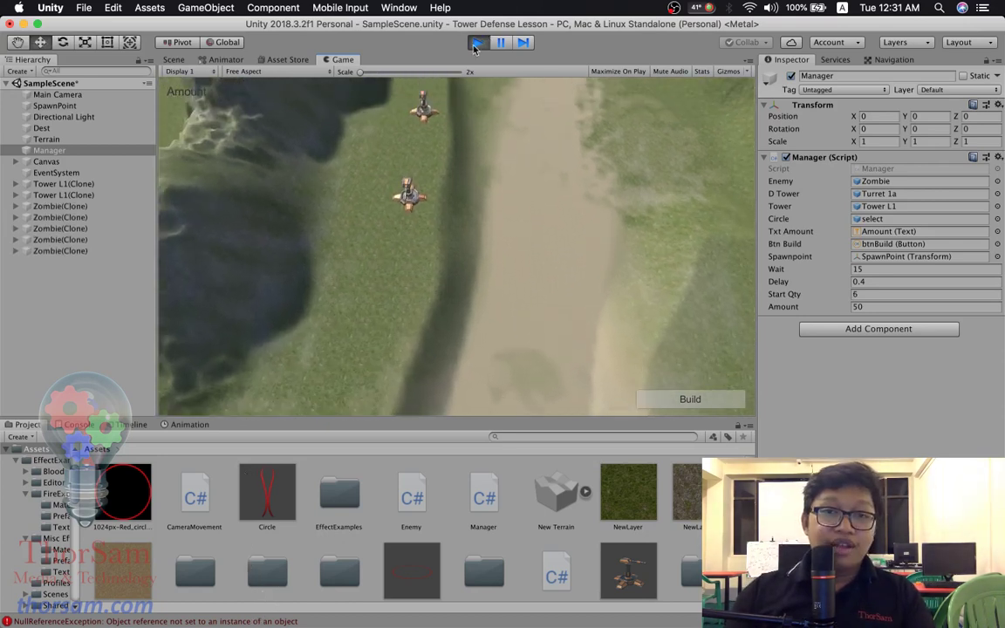
left_click(478, 42)
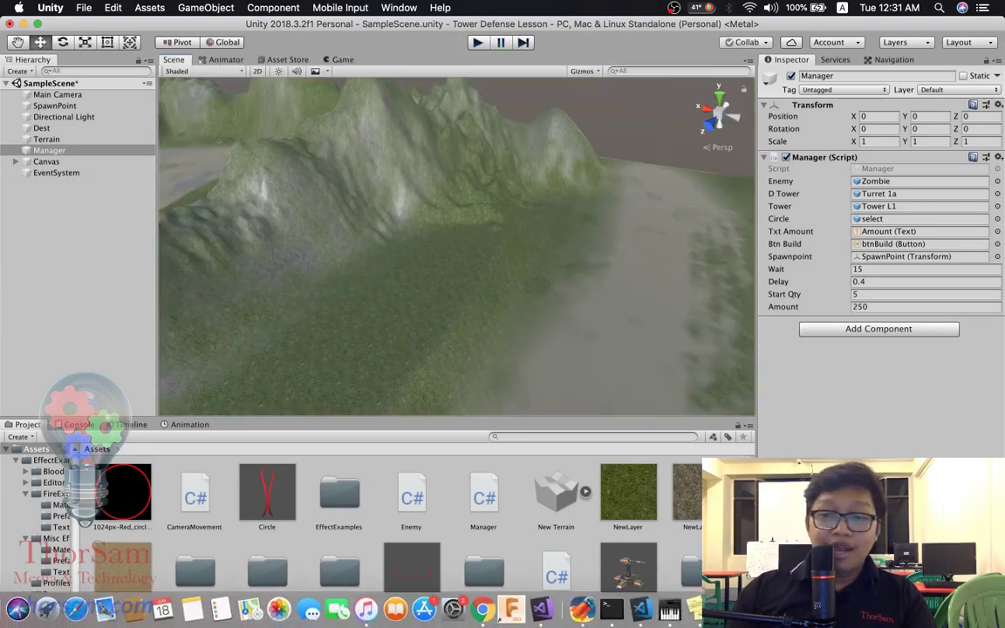
left_click(878, 168)
double_click(881, 172)
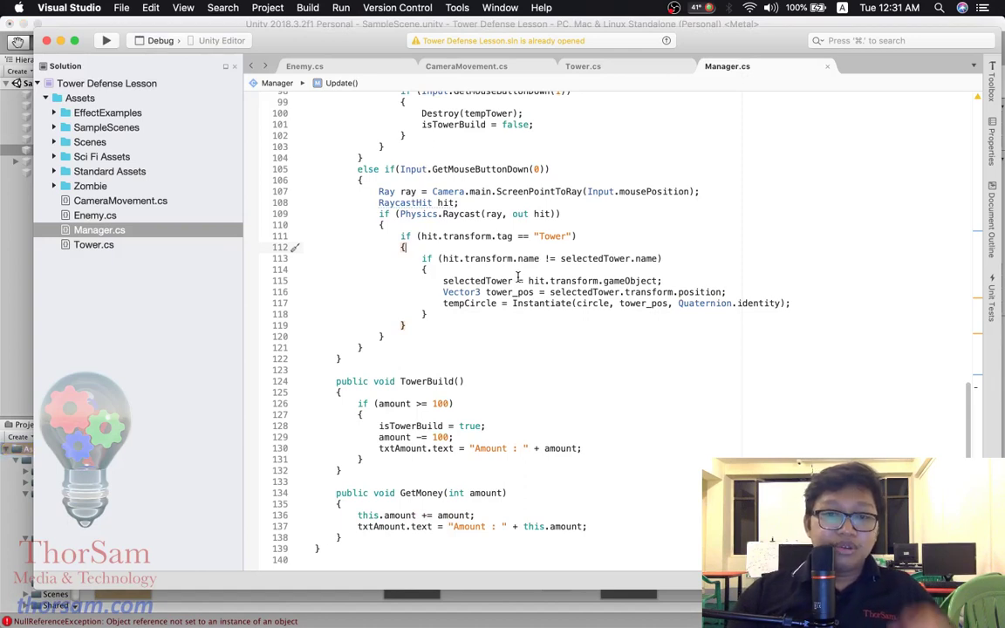
- Insert an empty line after the Tower-tag check's opening brace, above the name comparison
scroll(517, 278, "down", 3)
scroll(518, 278, "up", 6)
scroll(518, 277, "up", 6)
scroll(517, 277, "up", 7)
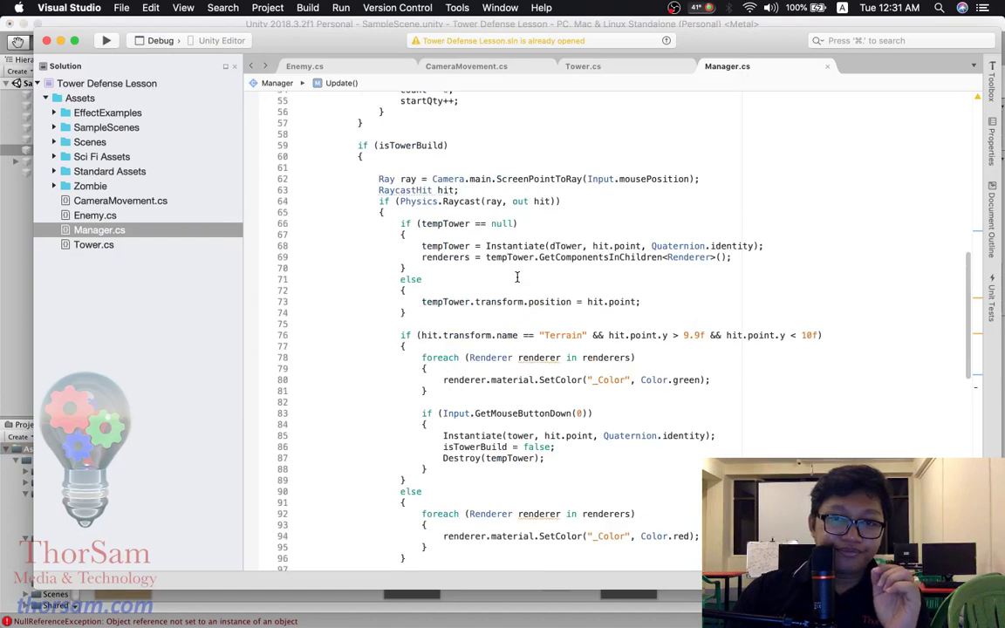
scroll(517, 277, "up", 9)
scroll(518, 277, "up", 3)
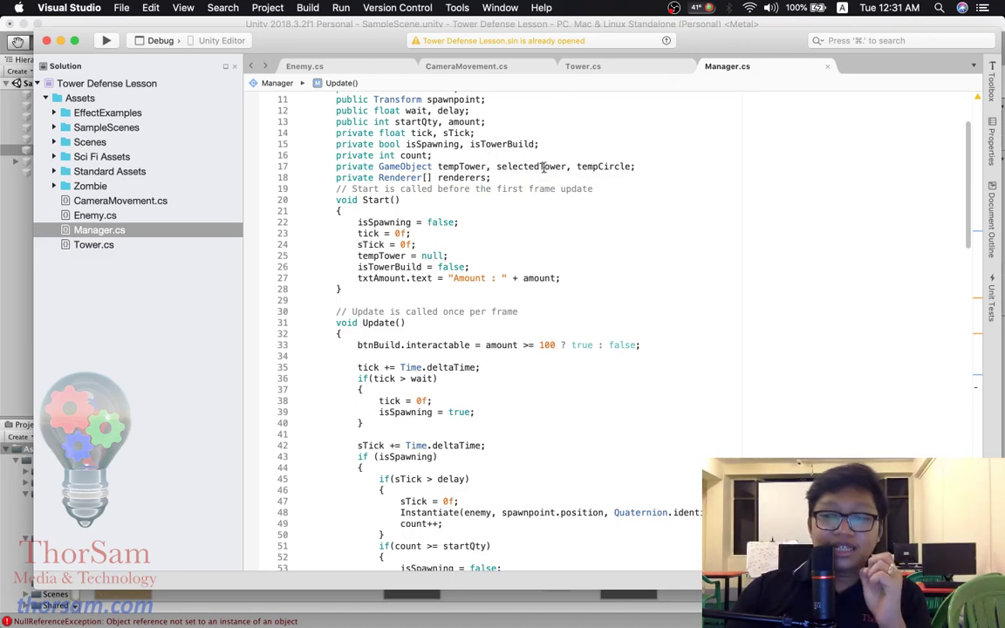
scroll(586, 272, "up", 3)
scroll(588, 283, "down", 5)
scroll(589, 288, "down", 4)
scroll(588, 287, "down", 10)
scroll(551, 290, "down", 2)
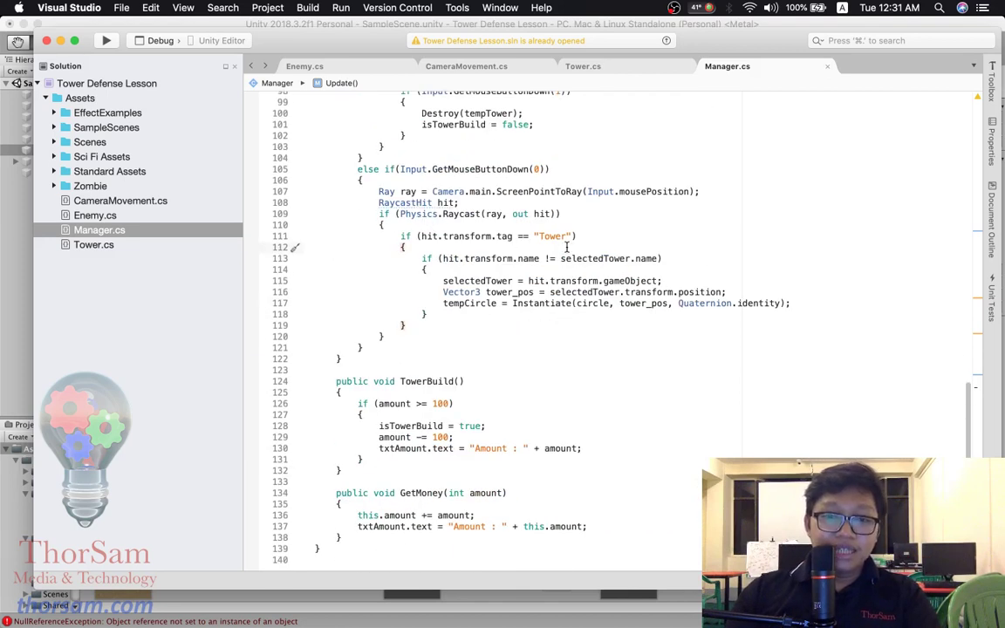
left_click(453, 245)
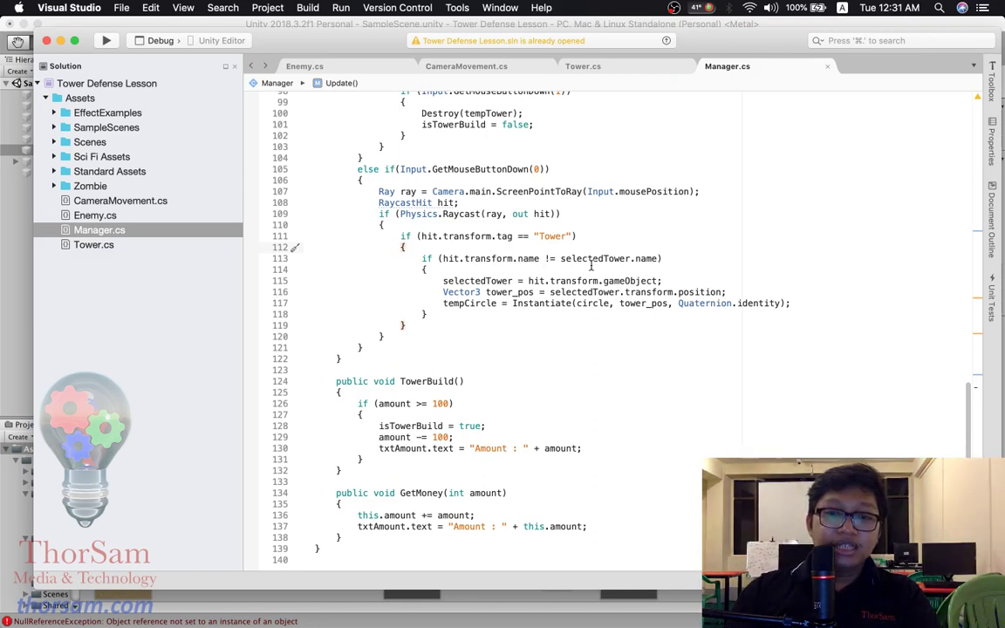
left_click(611, 259)
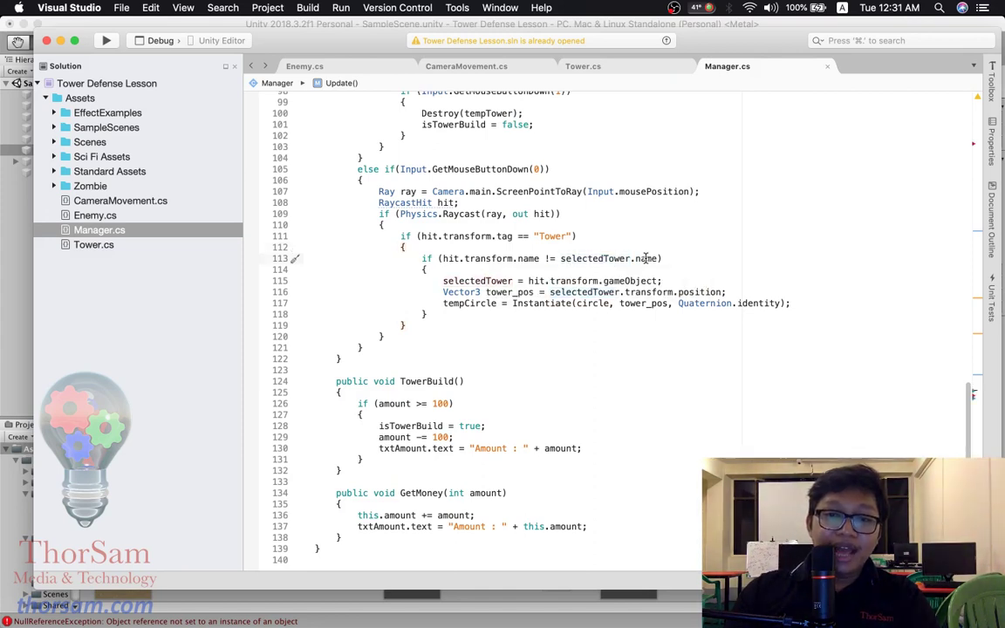
mouse_move(589, 286)
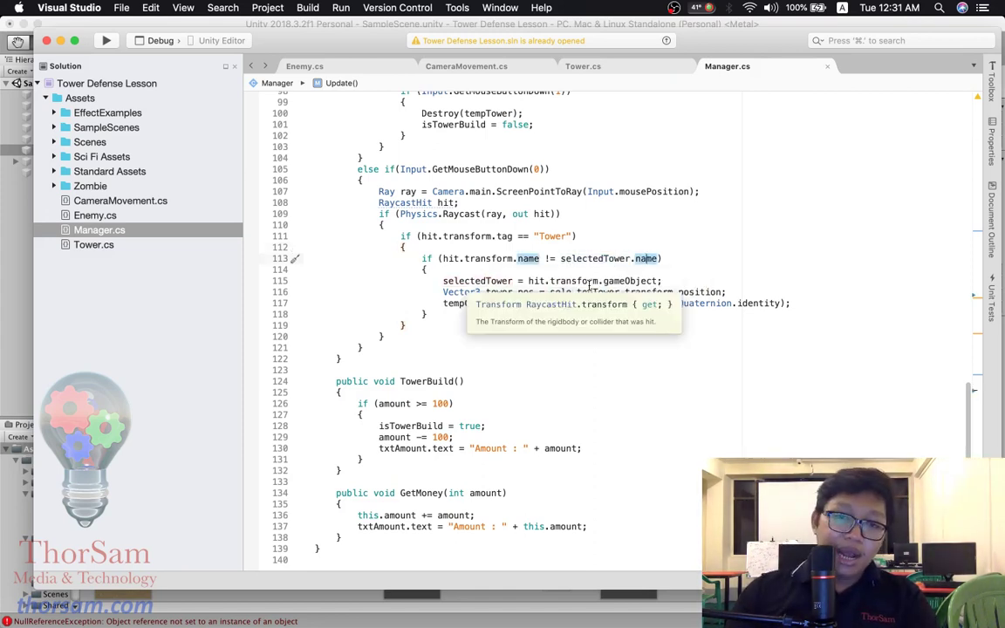
key("Up")
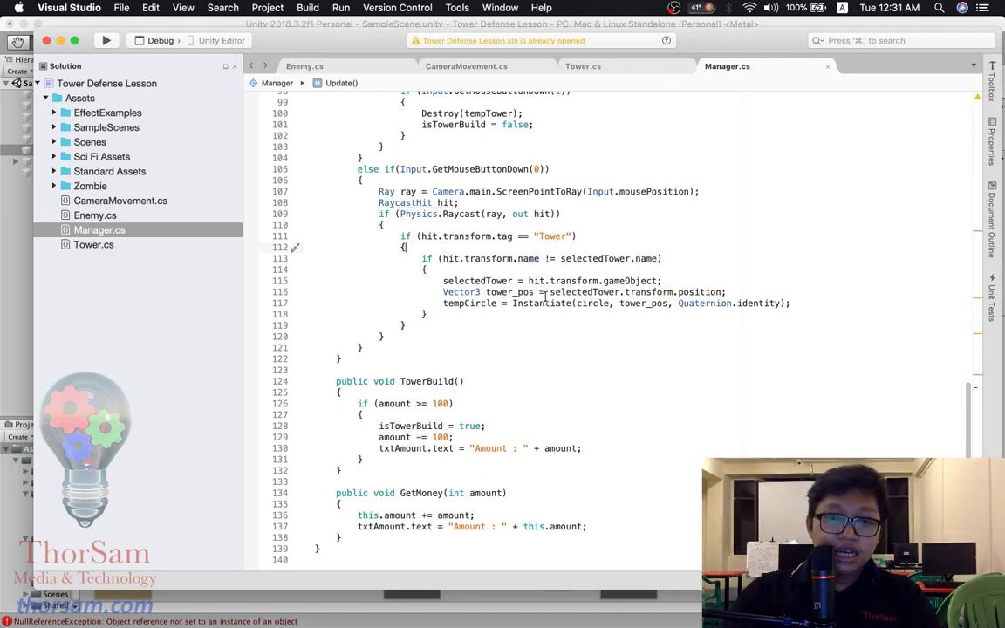
key("Return")
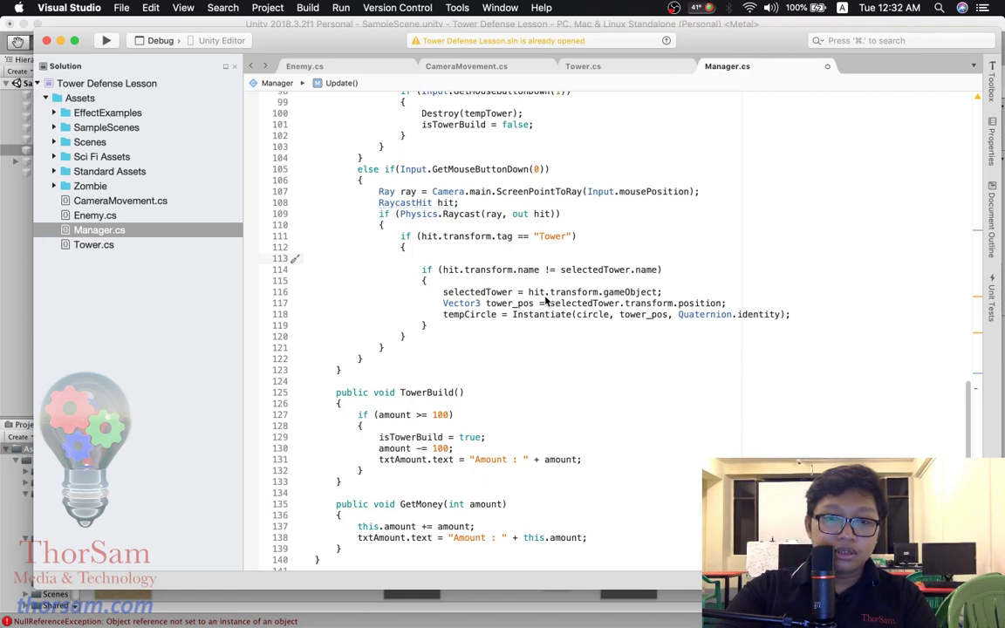
- Add an if (selectedTower == null) block holding the pasted selection and circle-spawn lines, then save
type("if")
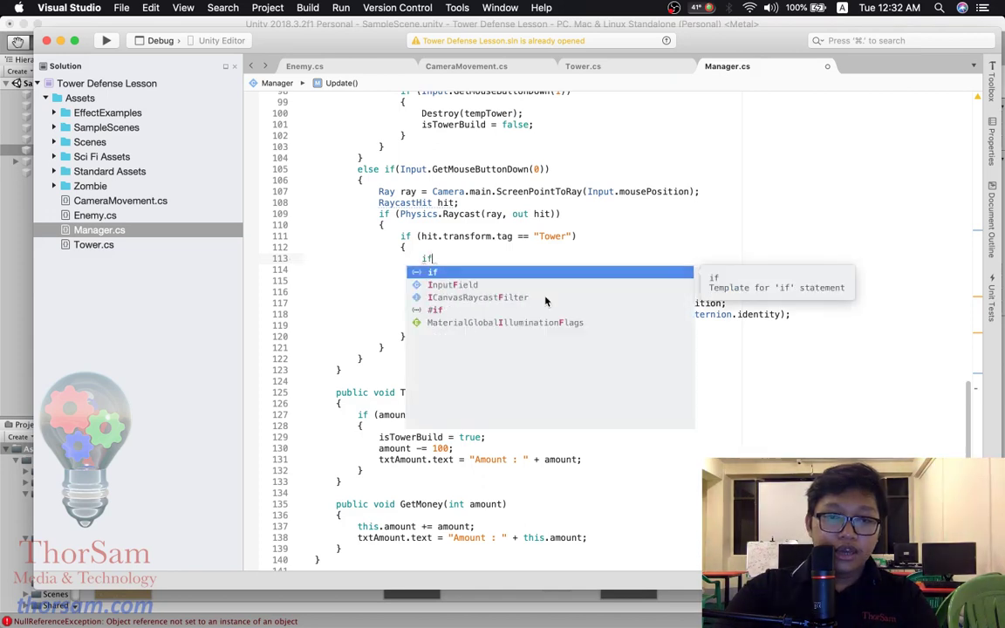
type(" (")
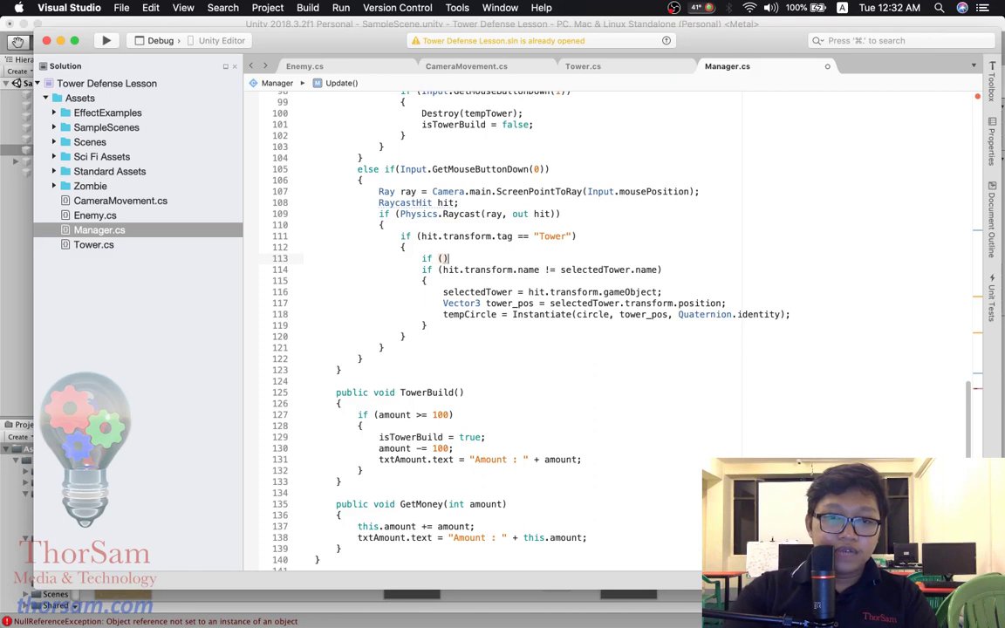
type("sel")
key("Return")
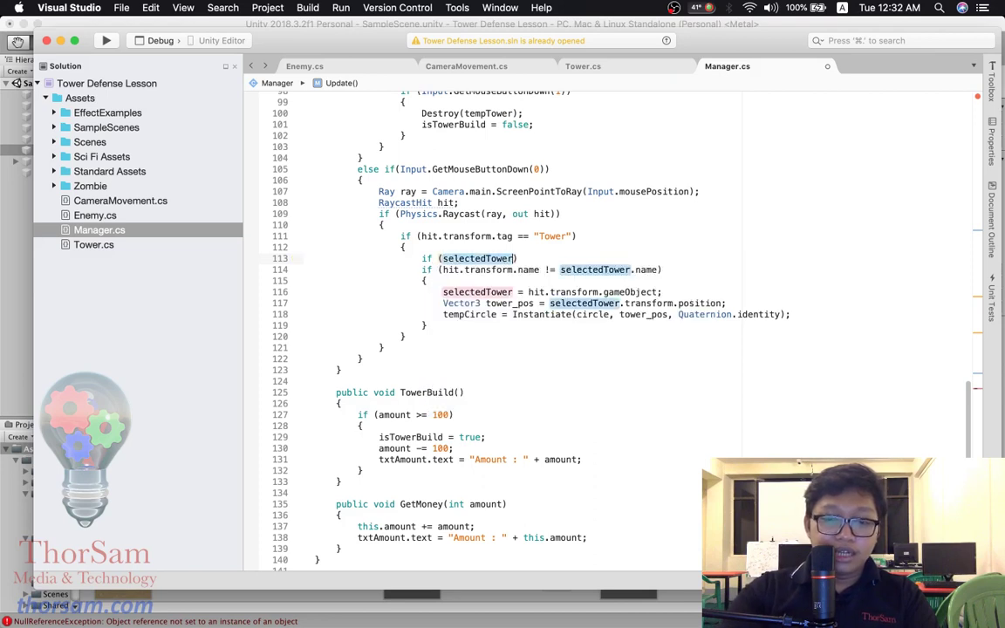
type("== null) {")
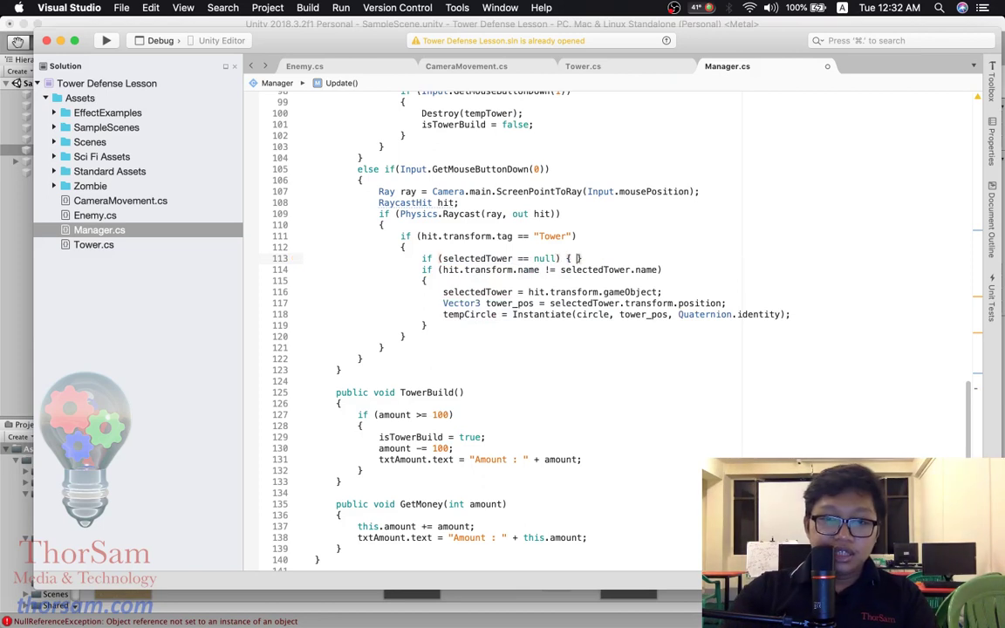
key("Return")
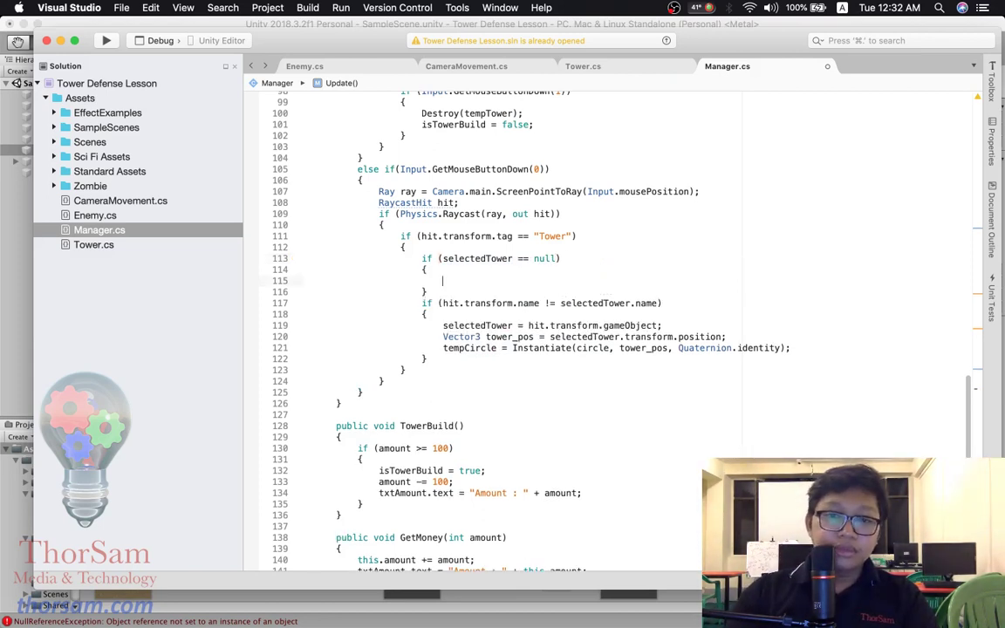
left_click_drag(794, 348, 443, 326)
key("super+c")
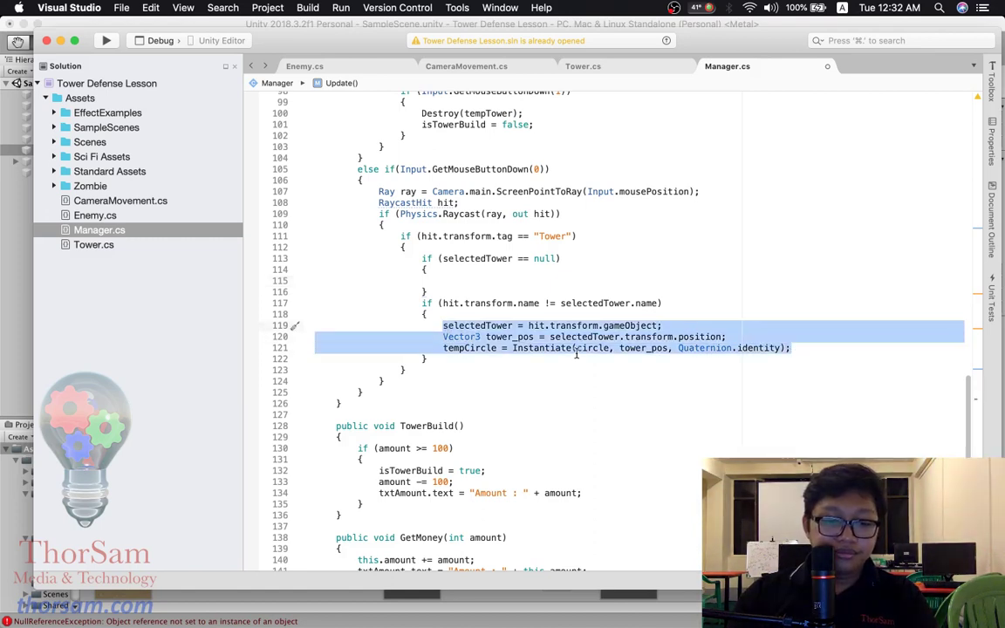
left_click(504, 280)
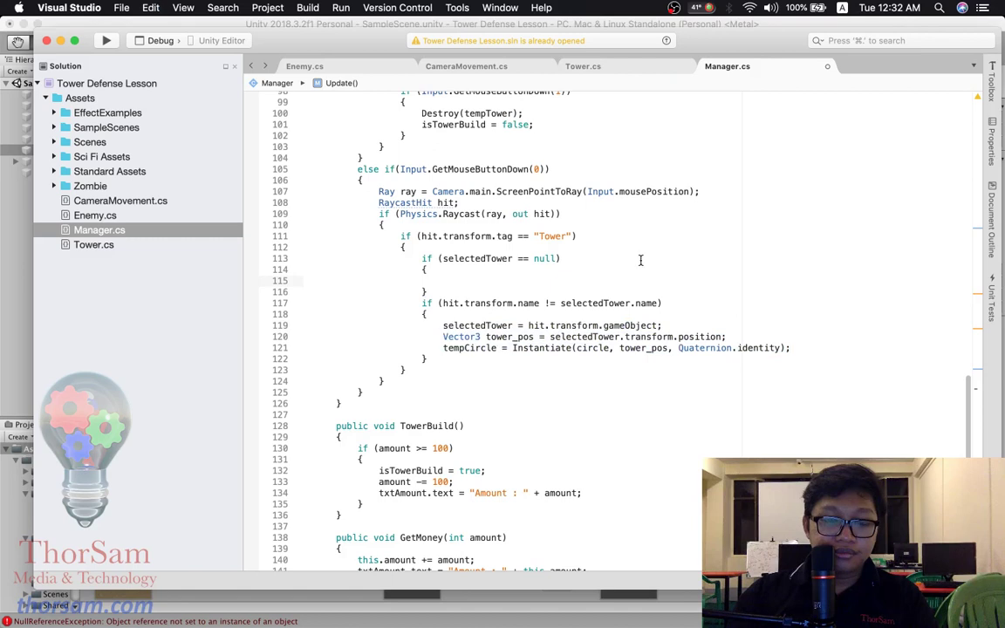
key("super+v")
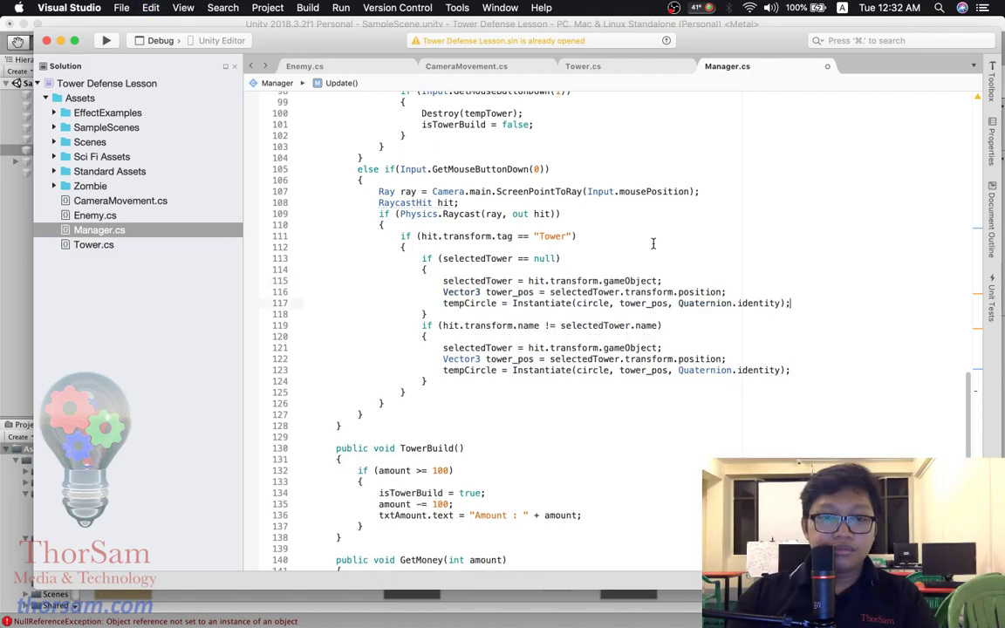
key("super+s")
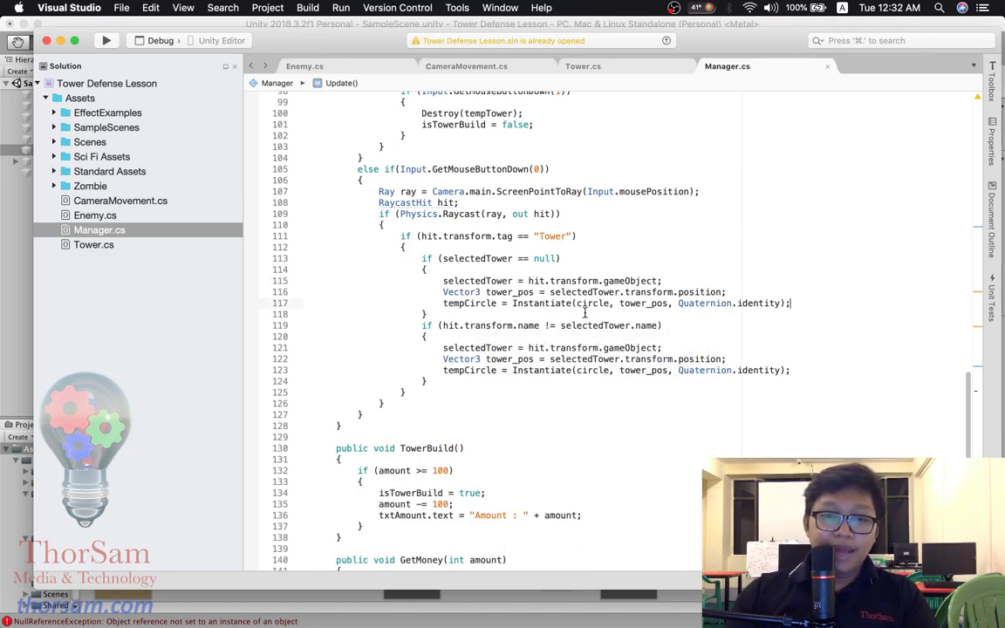
- Review the null-check and name-check blocks and the references to tempCircle
scroll(584, 314, "down", 2)
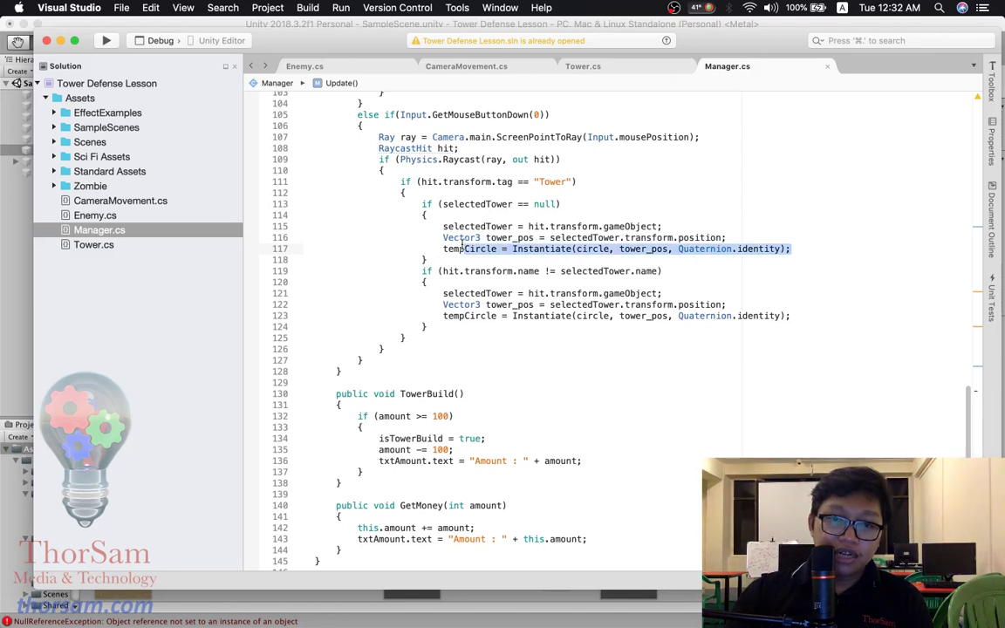
left_click_drag(791, 248, 443, 226)
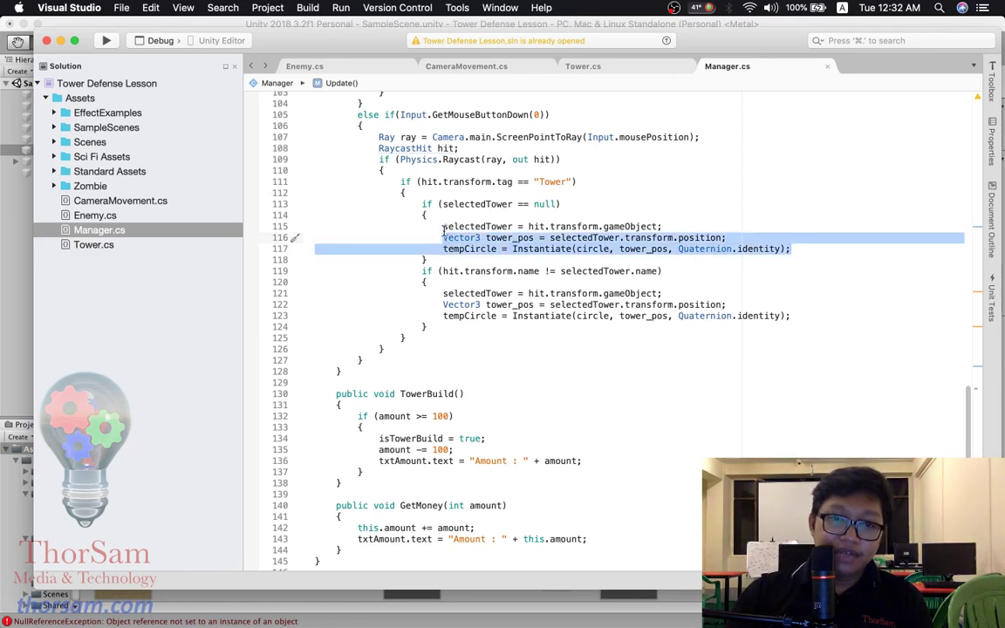
left_click(663, 275)
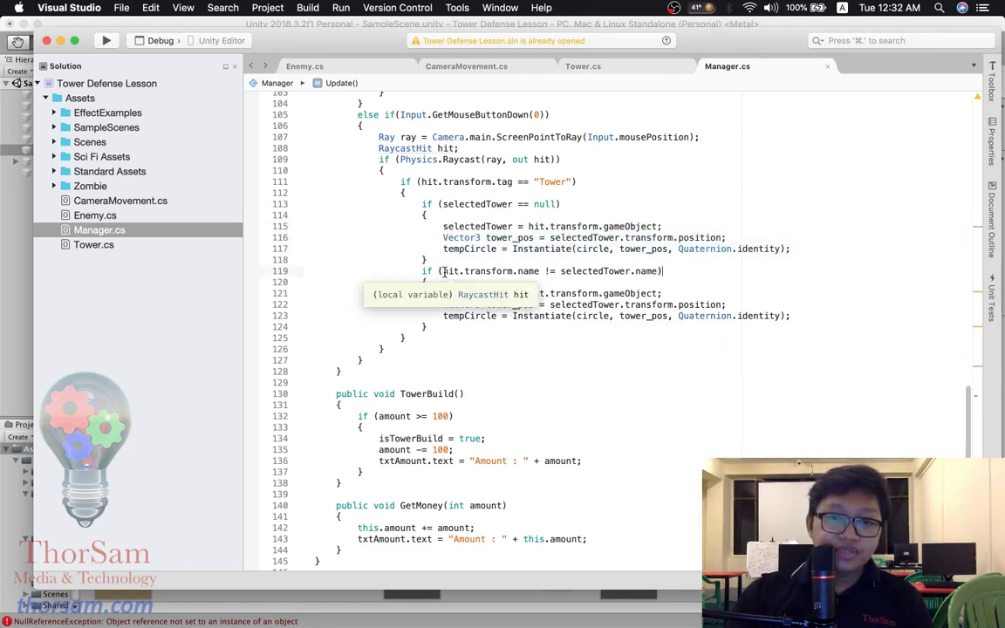
left_click(433, 271)
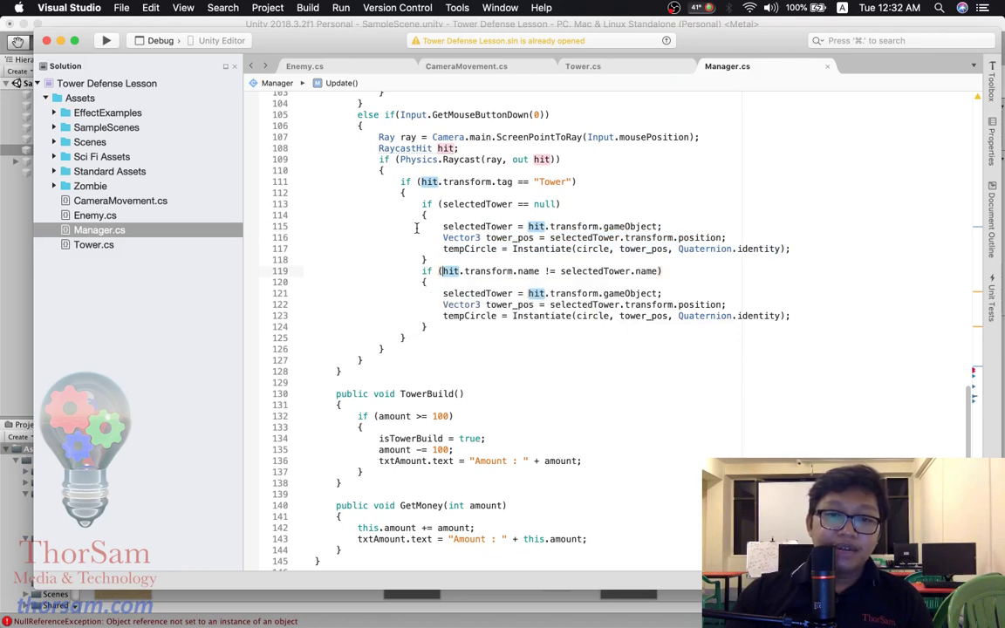
left_click(590, 189)
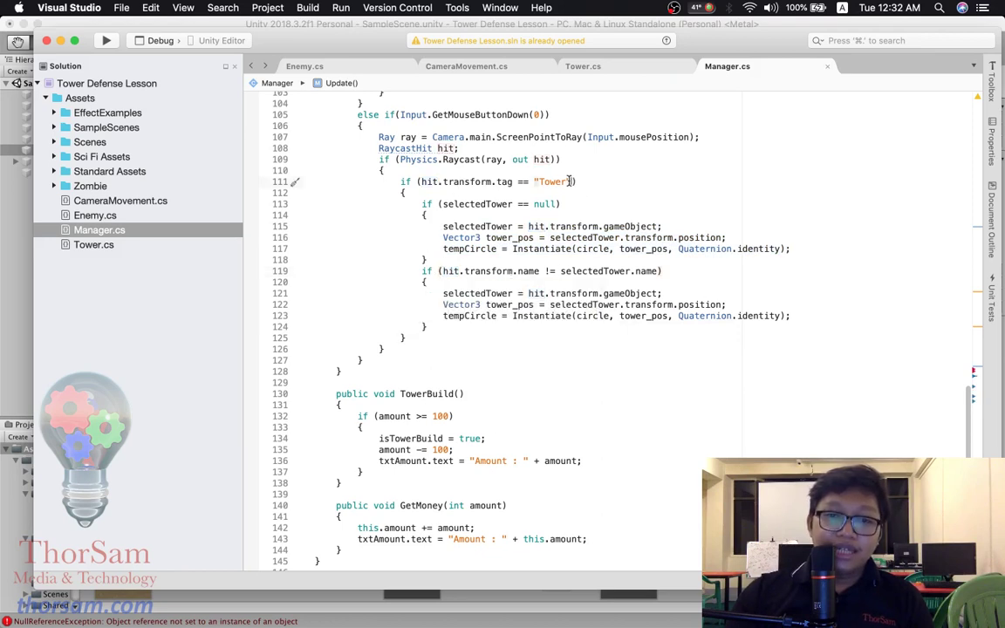
left_click(532, 271)
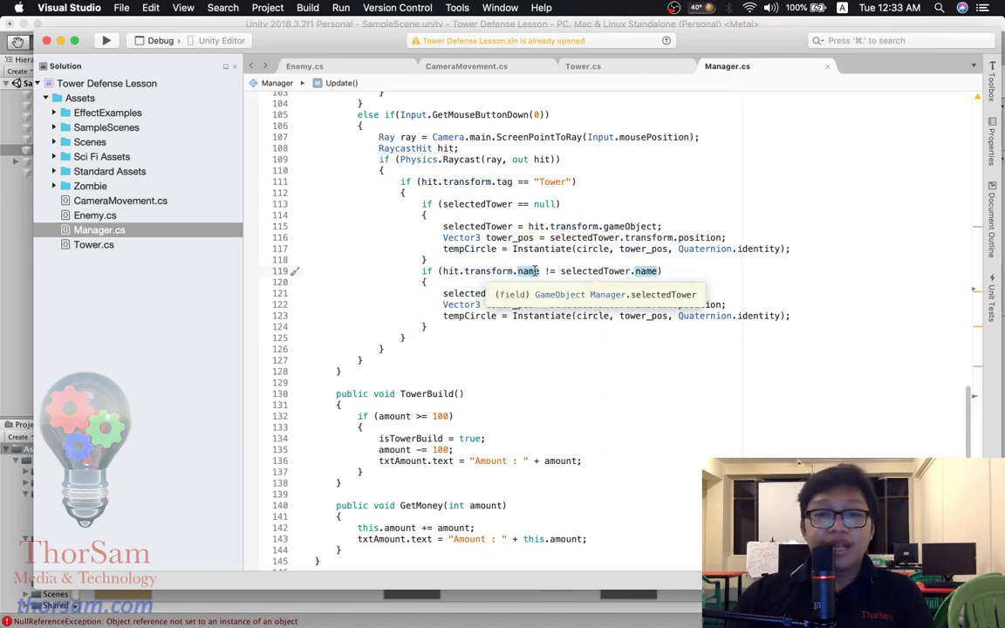
left_click(550, 271)
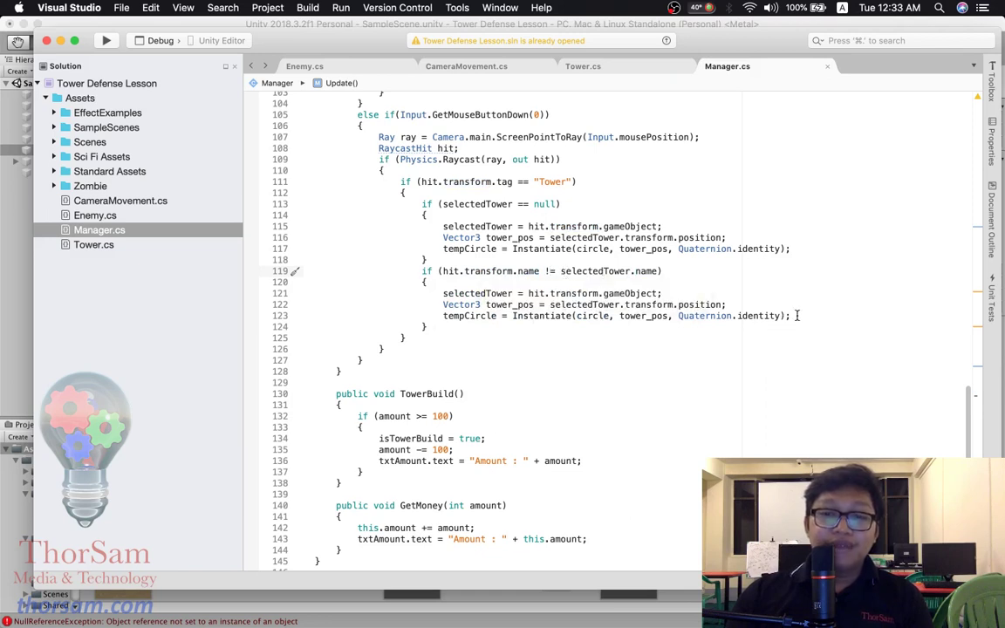
left_click_drag(790, 315, 442, 293)
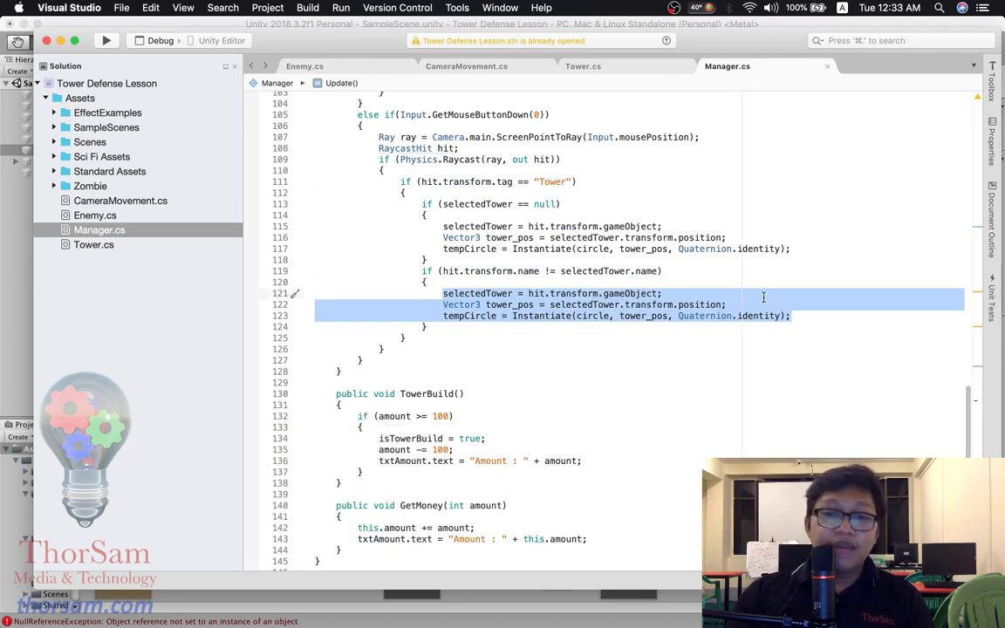
left_click(807, 313)
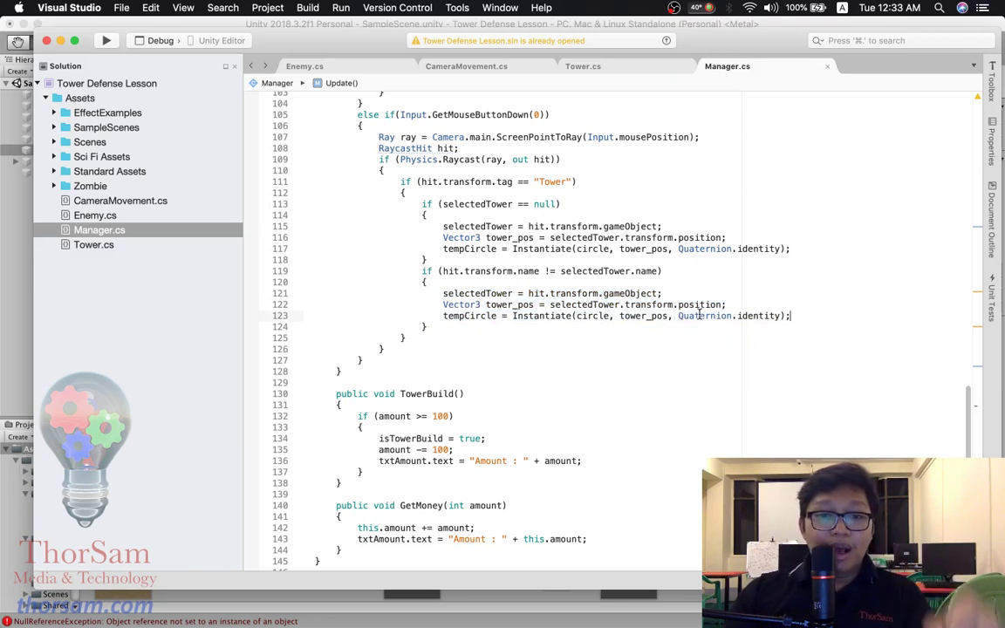
left_click(483, 316)
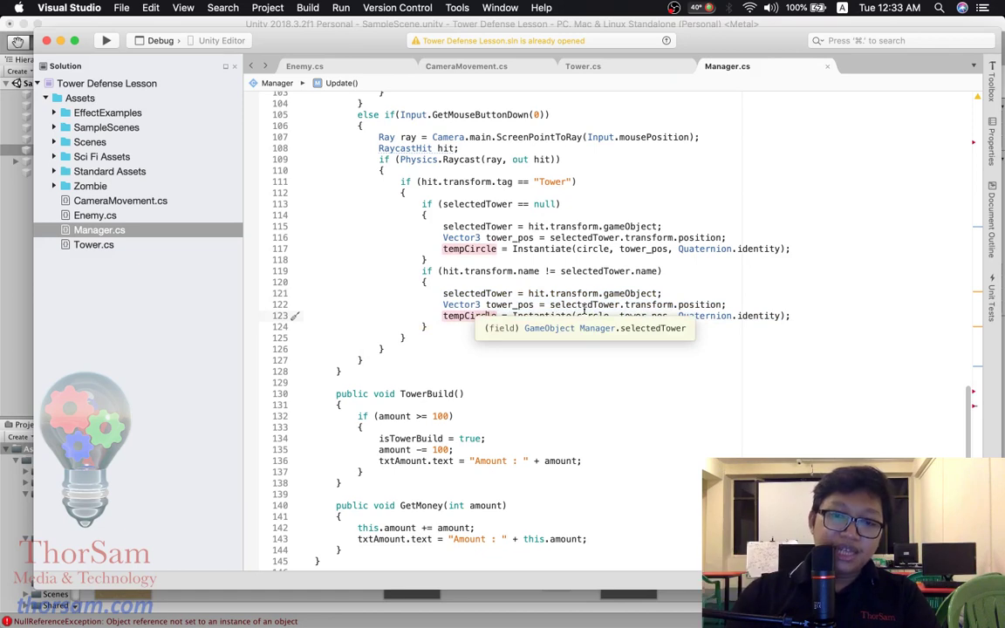
- Remove a stray tempCircle line and prefix the name check with else, making it an else if
left_click(694, 294)
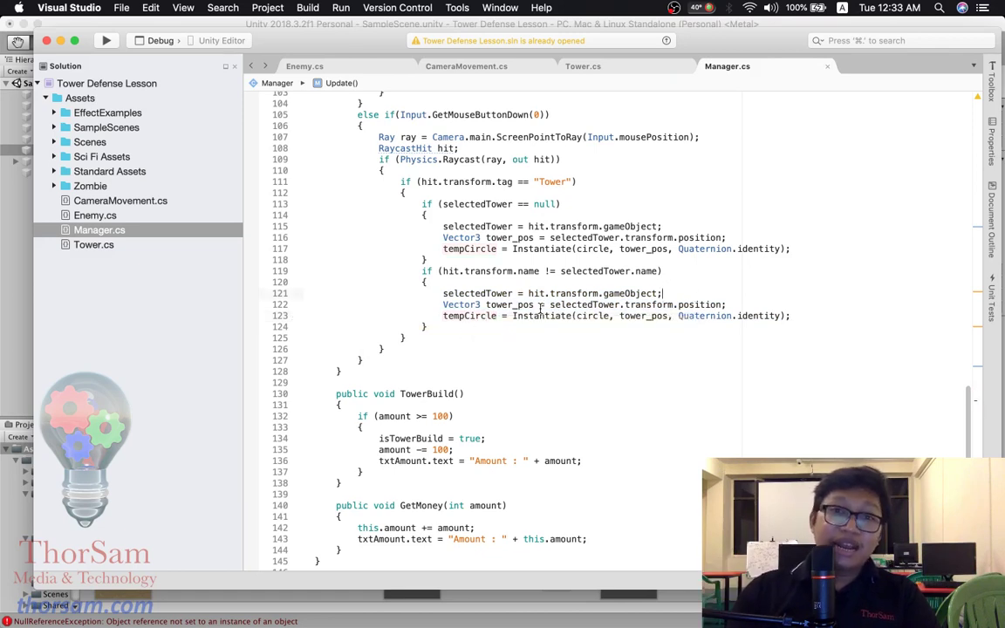
left_click(507, 281)
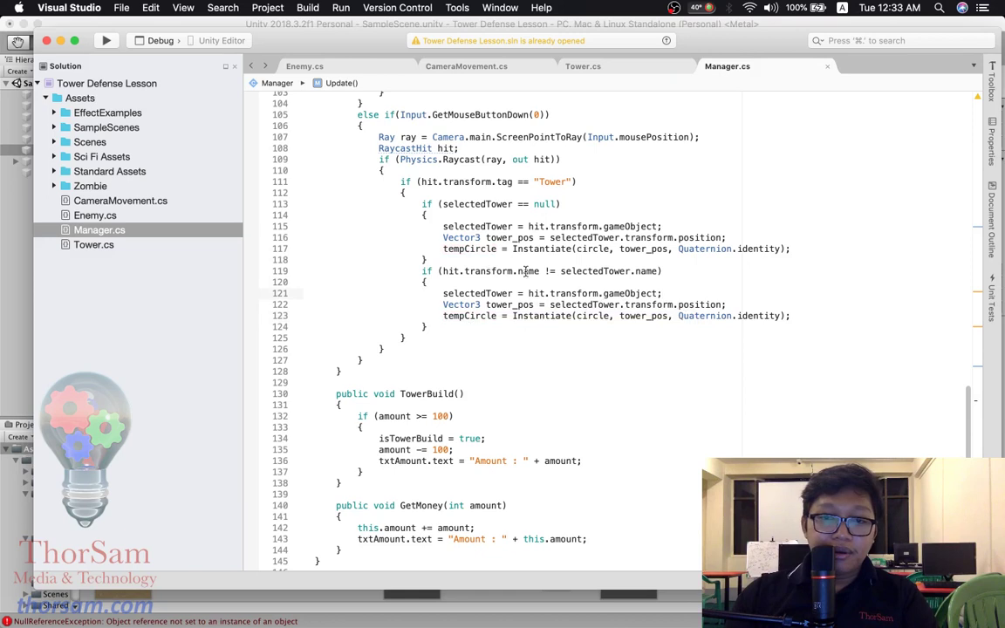
left_click(742, 305)
key("Return")
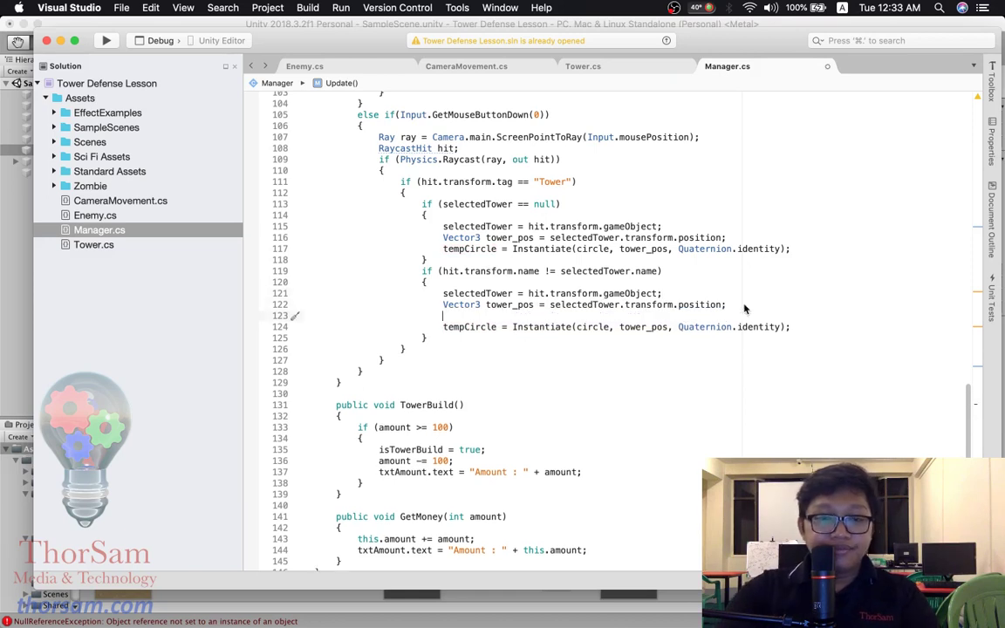
type("tem")
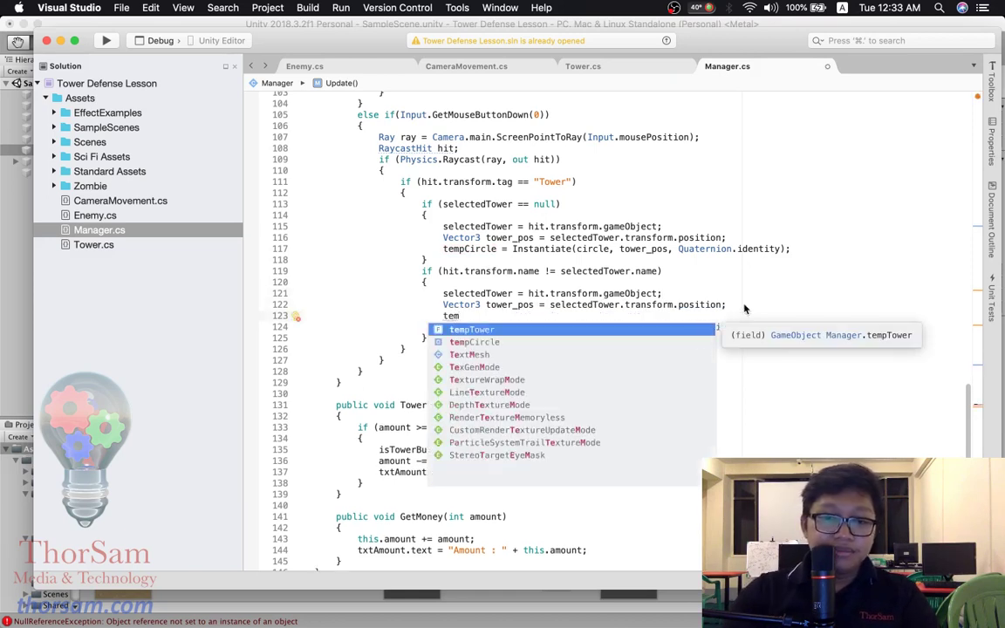
key("Down")
key("Return")
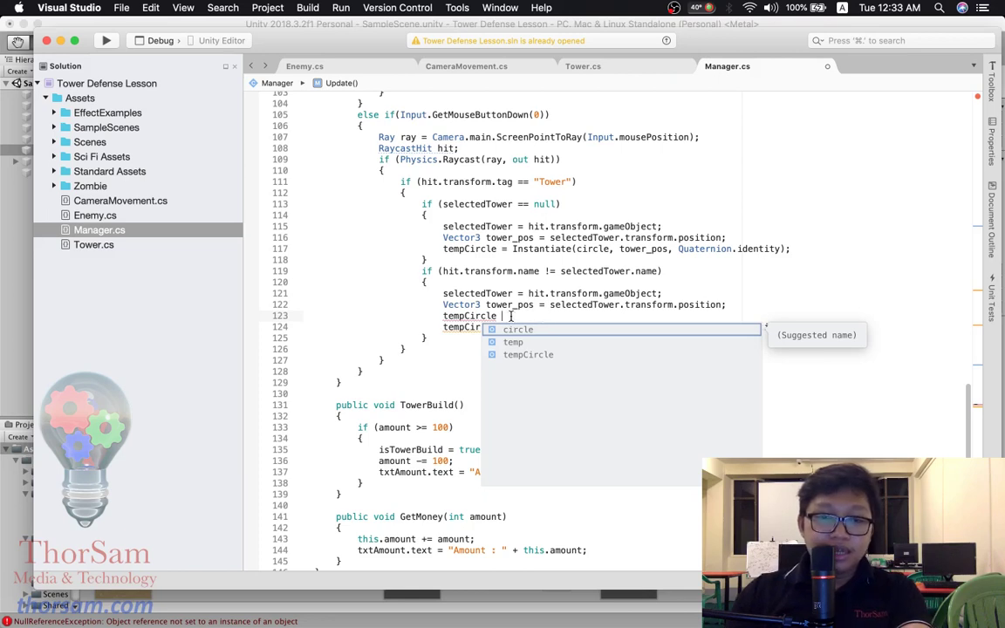
triple_click(386, 316)
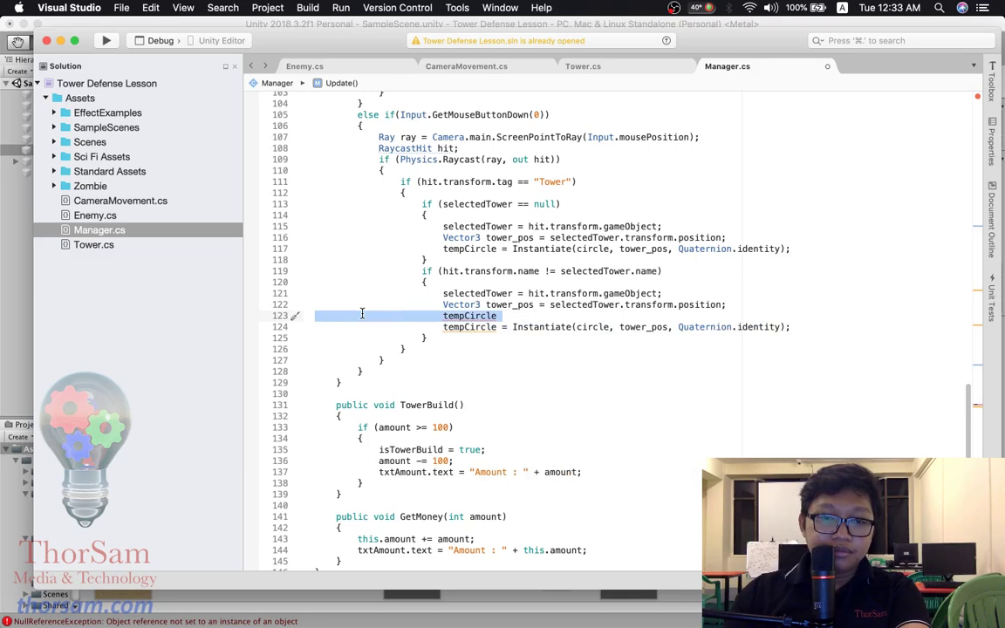
key("BackSpace")
key("BackSpace")
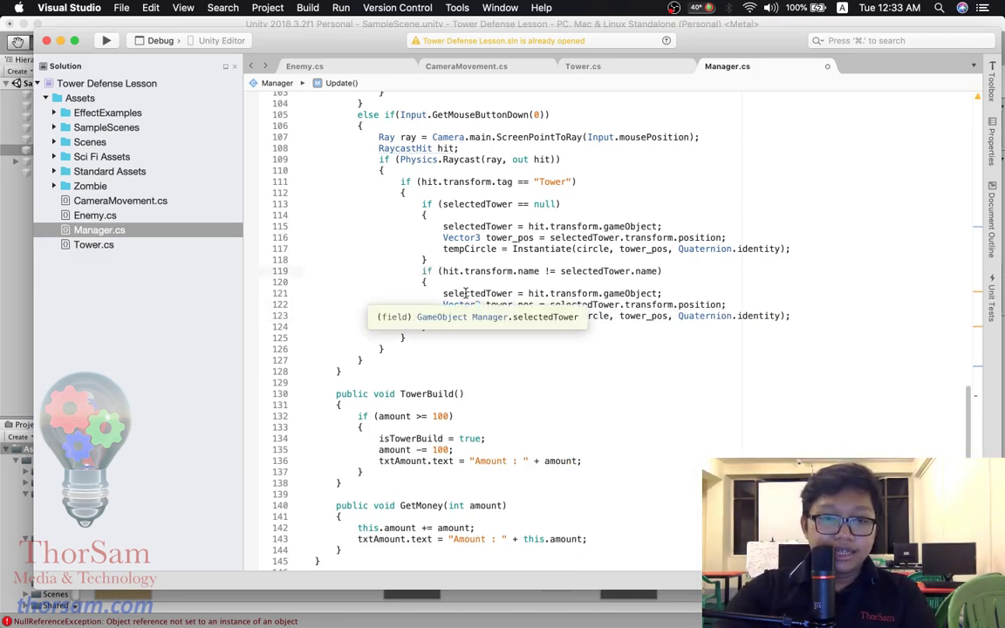
type("else")
key("Up")
key("Up")
key("Up")
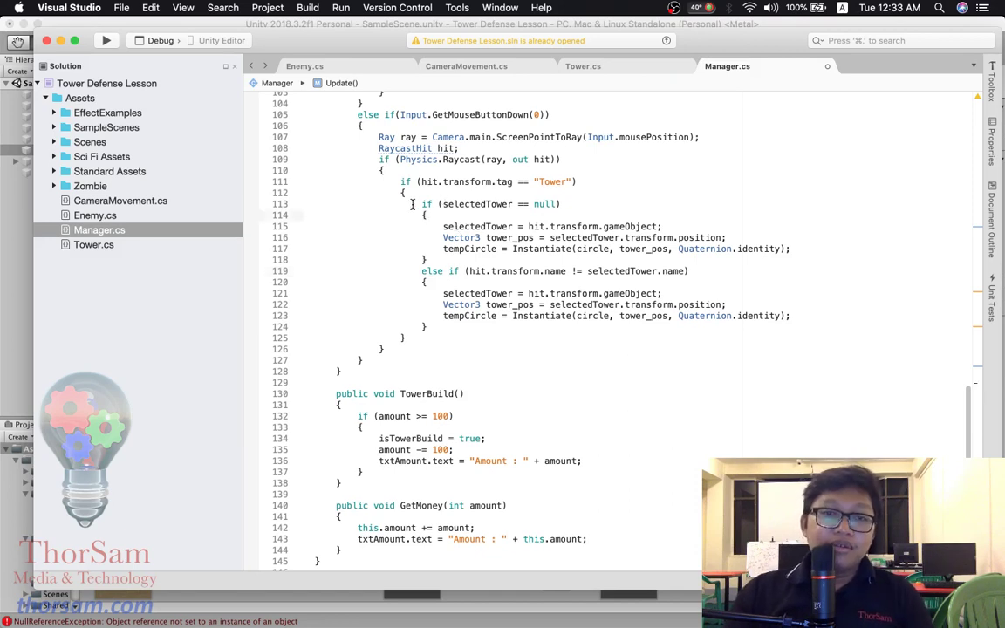
left_click(417, 203)
left_click_drag(534, 203, 564, 202)
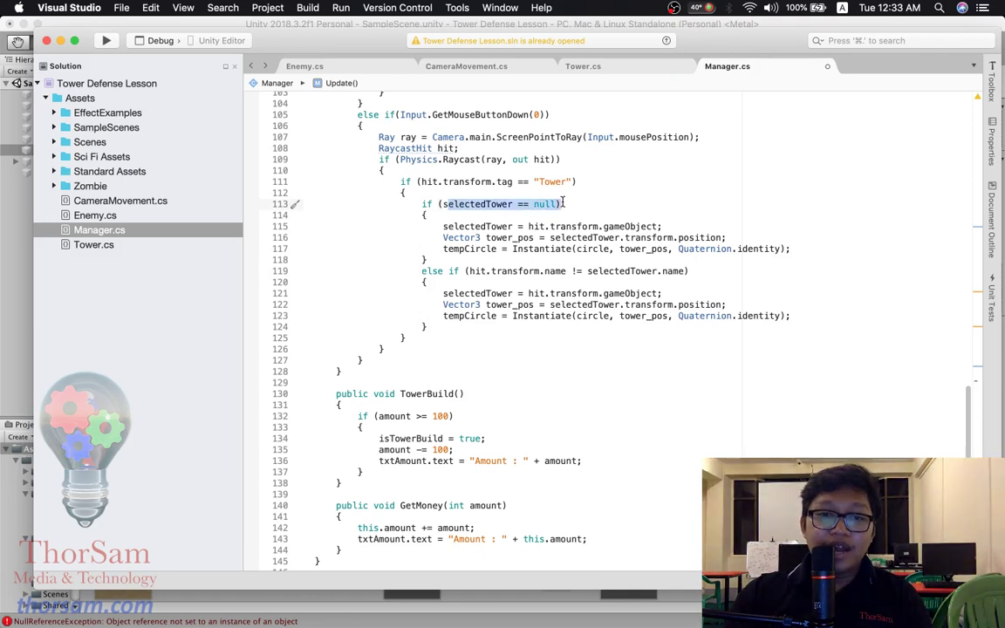
left_click(557, 204)
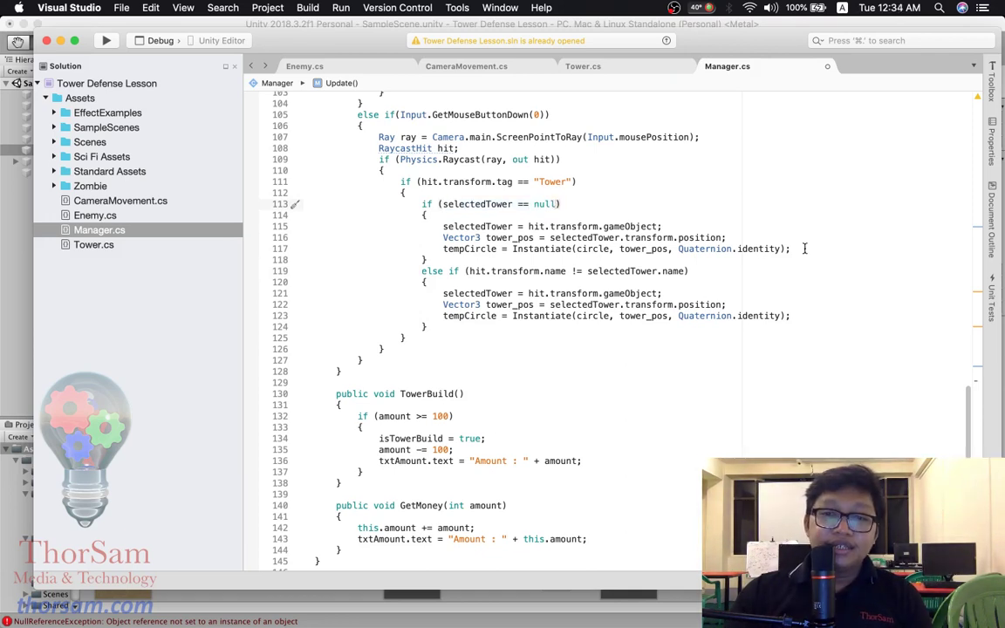
left_click_drag(801, 248, 453, 228)
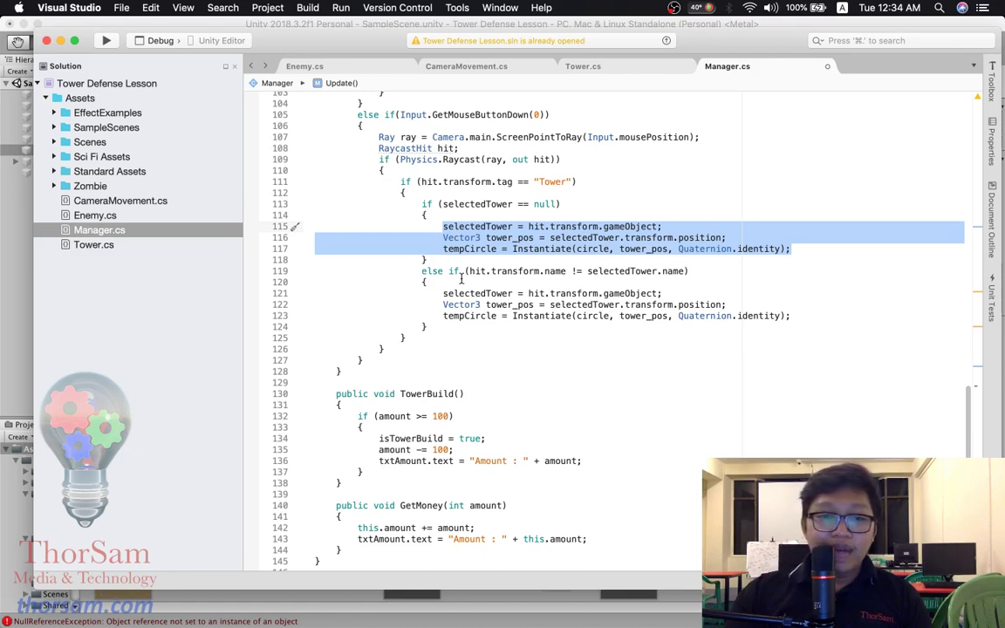
left_click(512, 204)
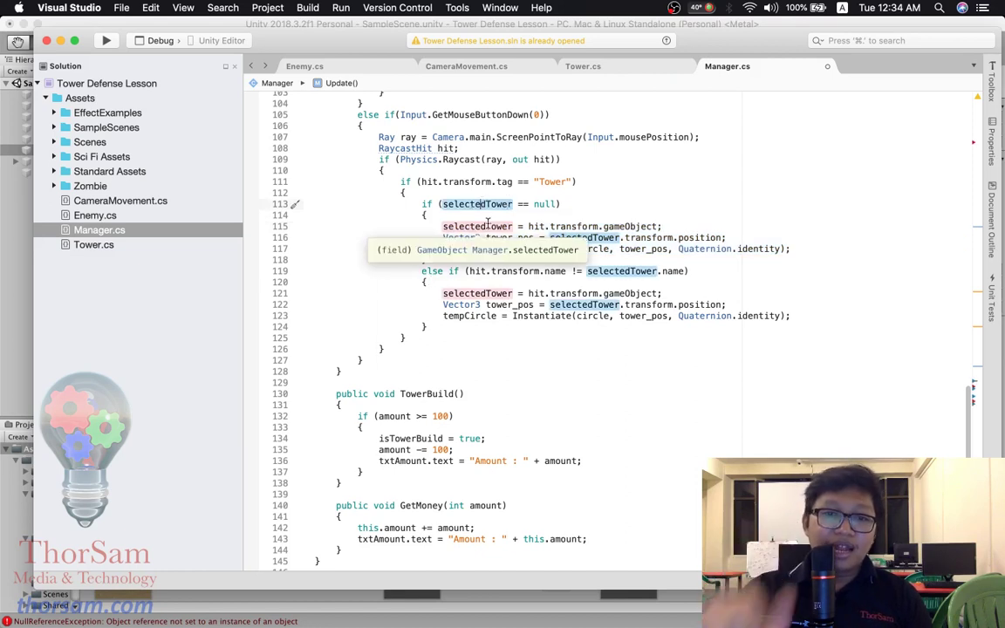
left_click(447, 272)
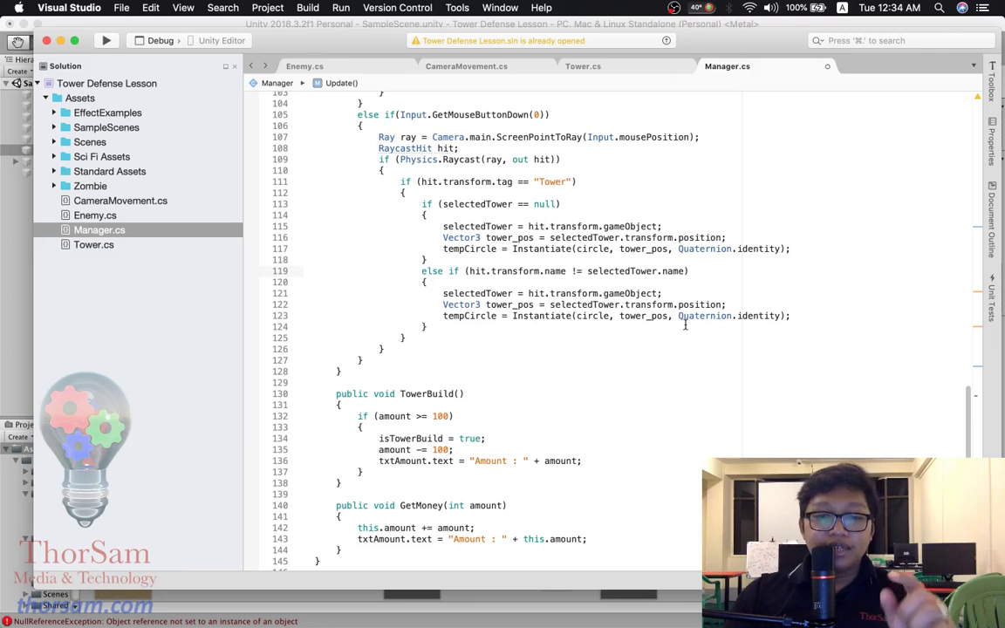
left_click_drag(803, 316, 450, 318)
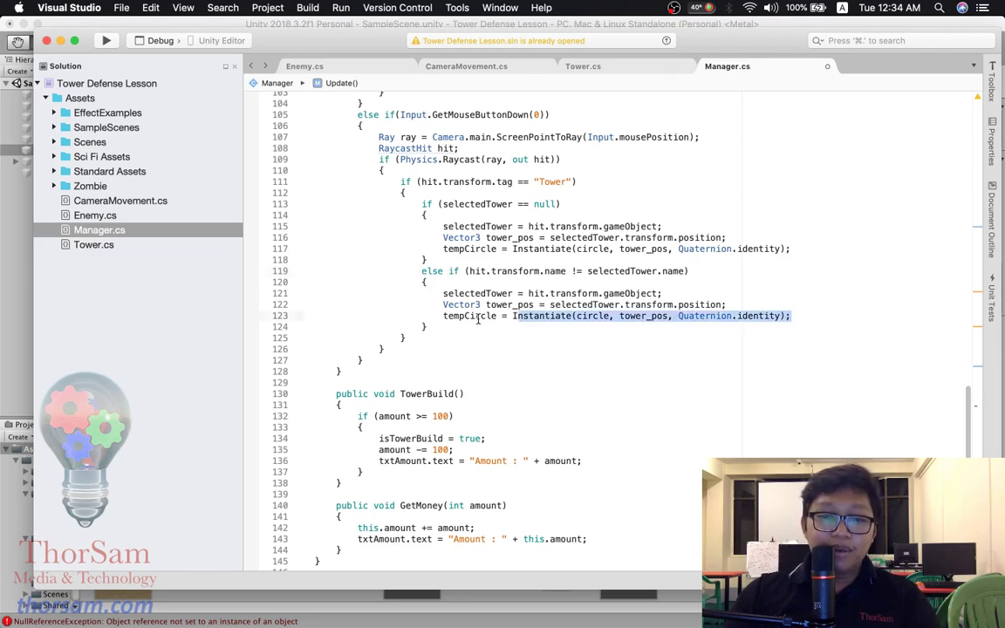
- Replace the else-if's Instantiate call with tempCircle.transform.position = tower_pos; and save Manager.cs
key("BackSpace")
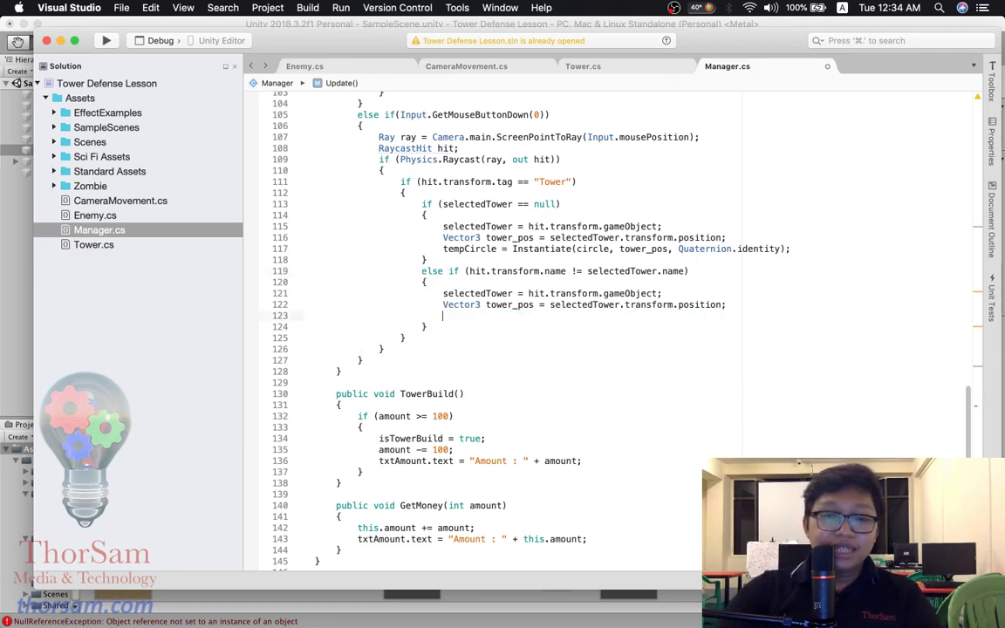
type("tem")
key("Return")
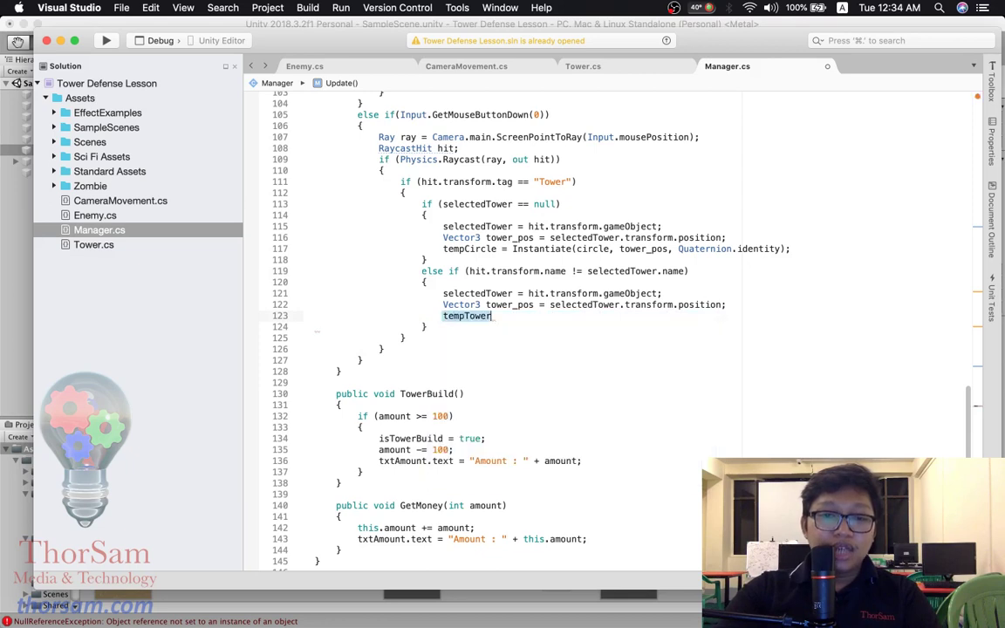
key("BackSpace")
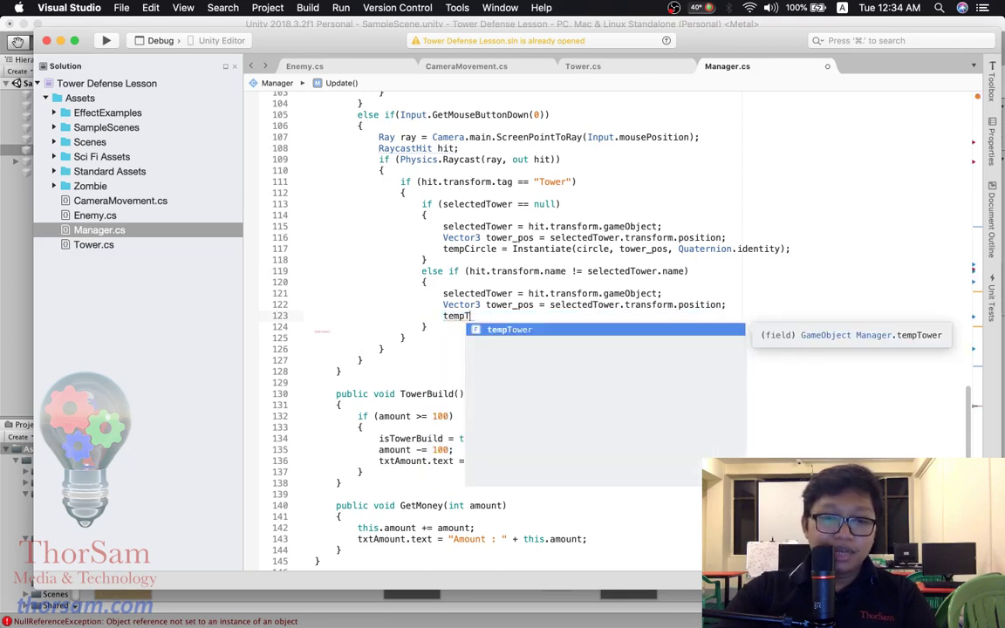
type("C")
key("Return")
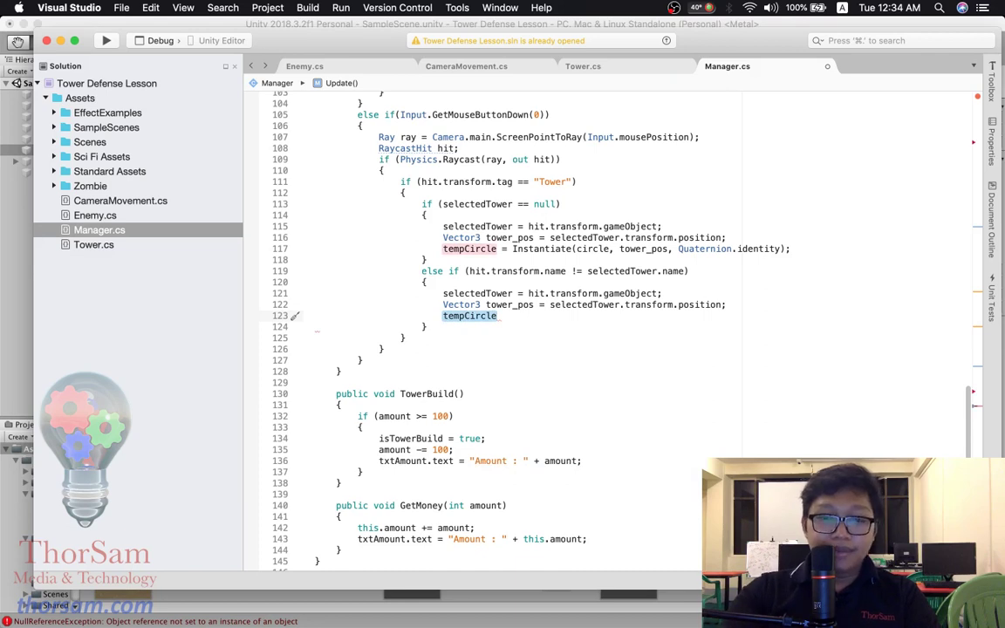
type(".t")
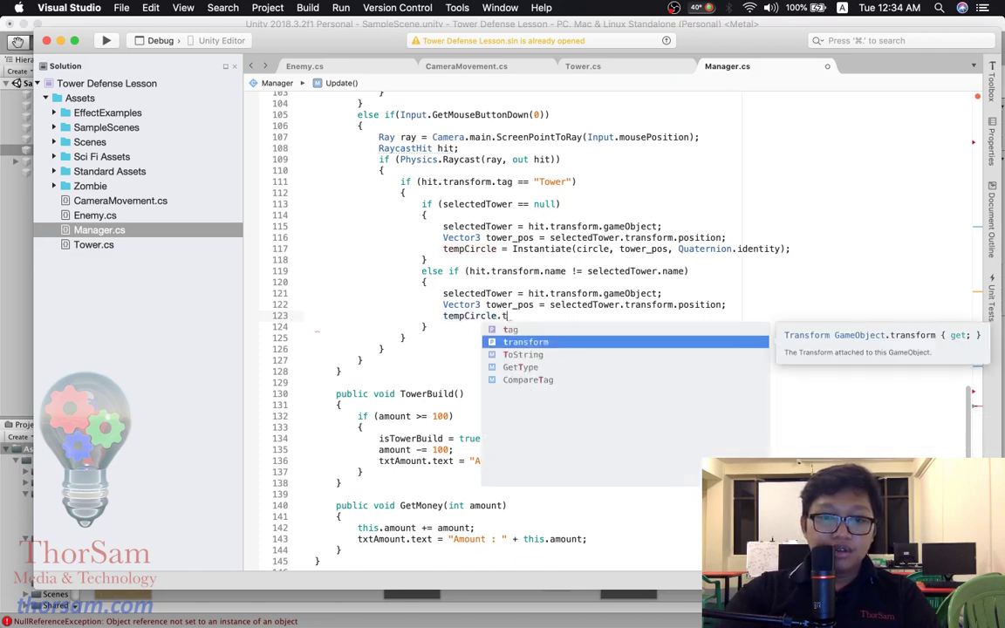
type("r.")
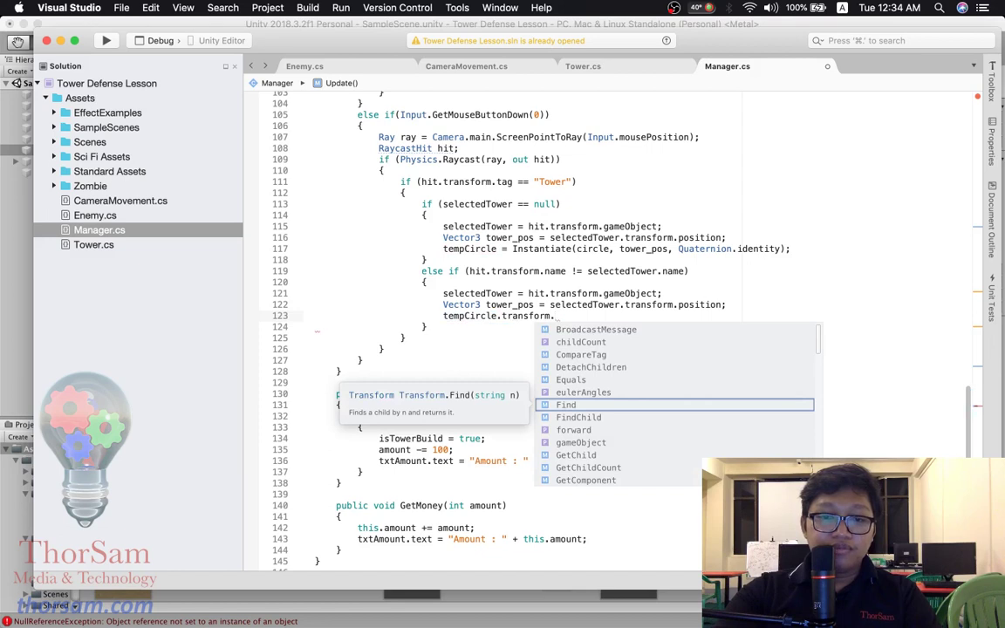
type("p")
key("Return")
type("=")
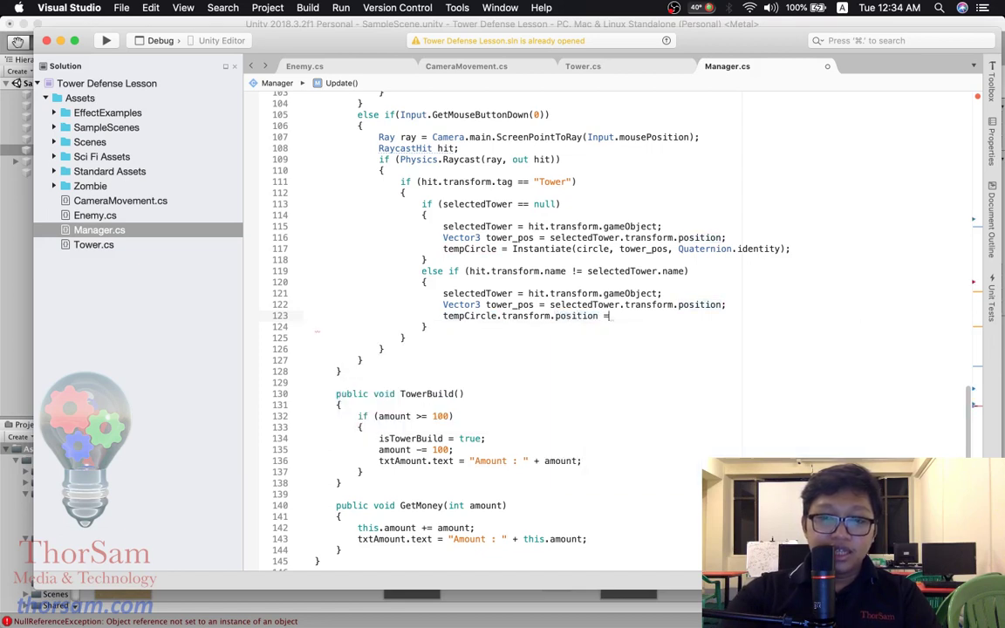
type(" to")
key("Return")
type(";")
key("super+s")
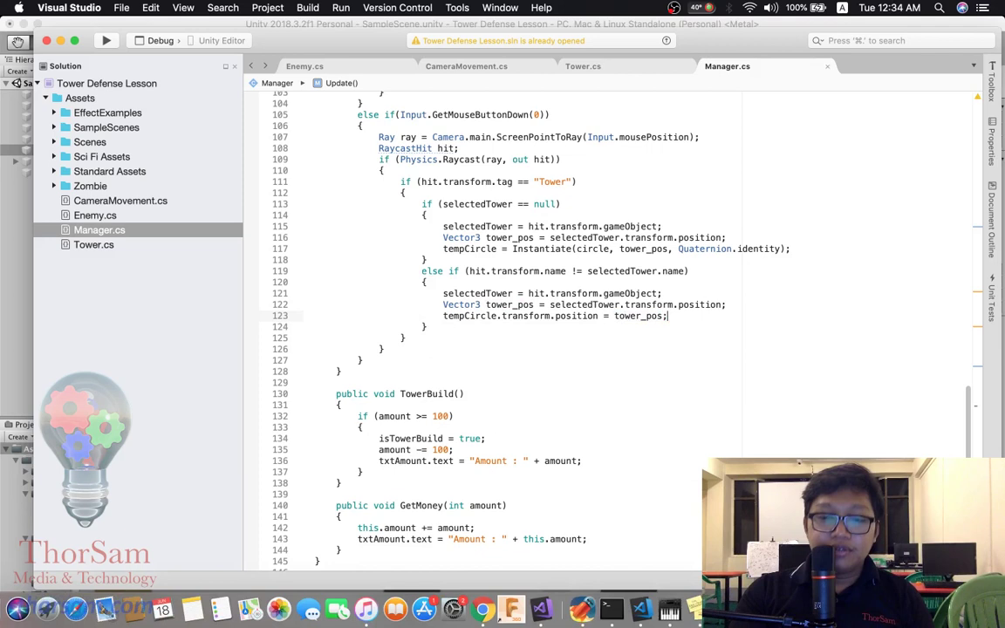
left_click(676, 609)
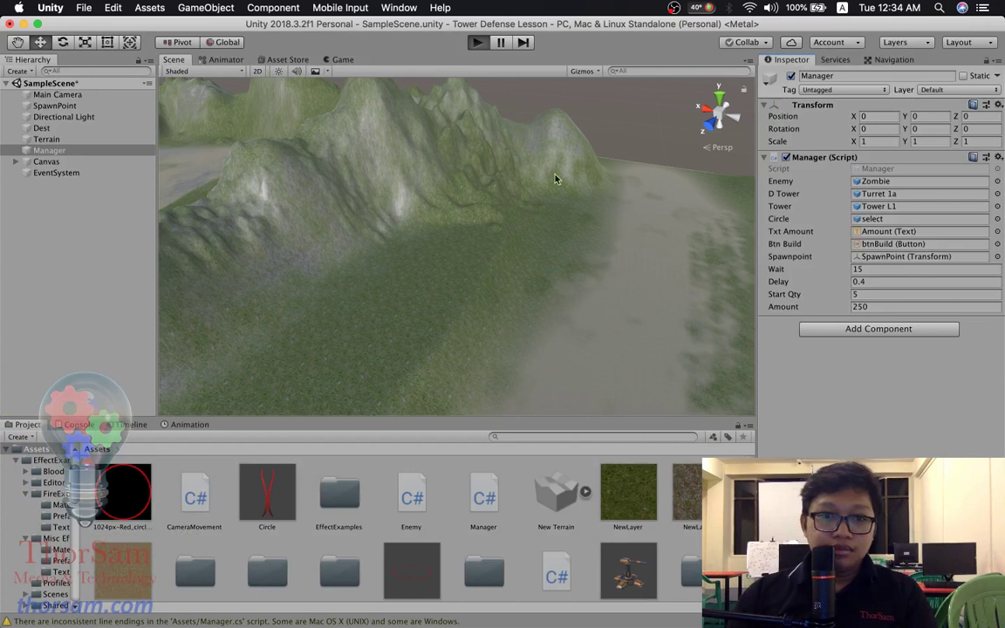
key("super+p")
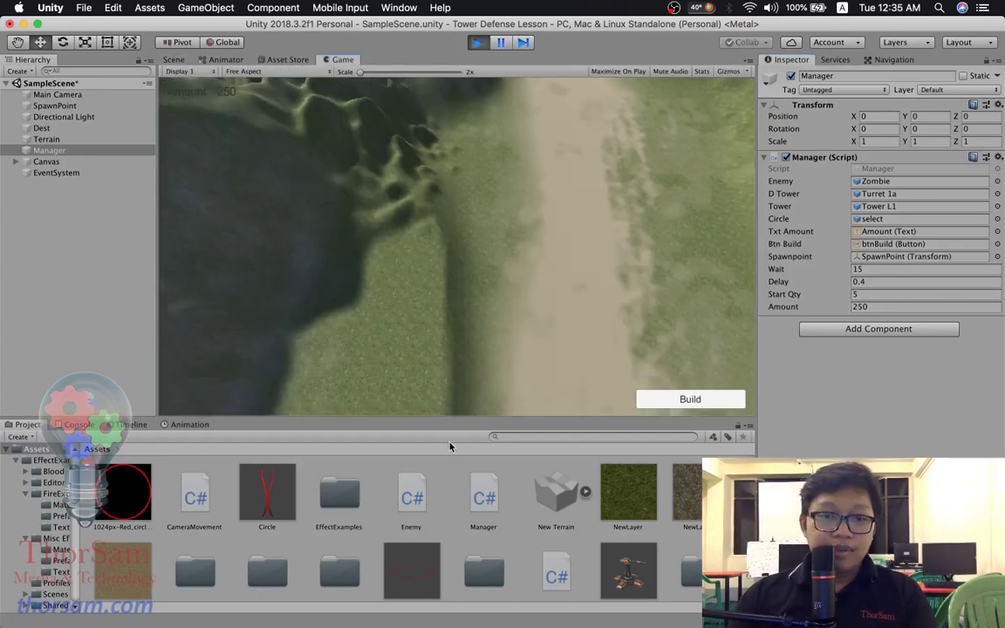
left_click(650, 397)
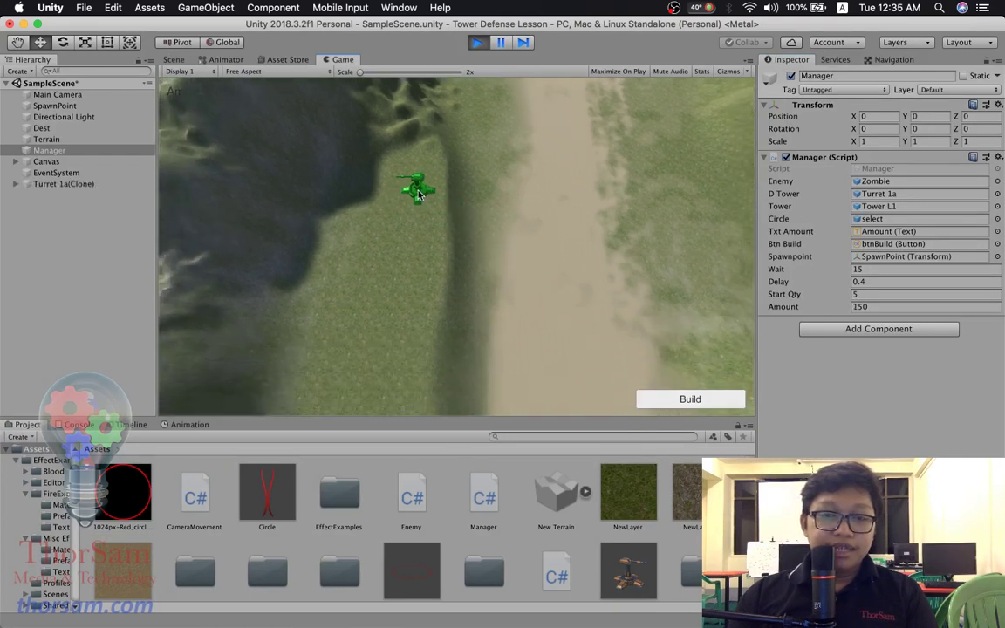
left_click(419, 193)
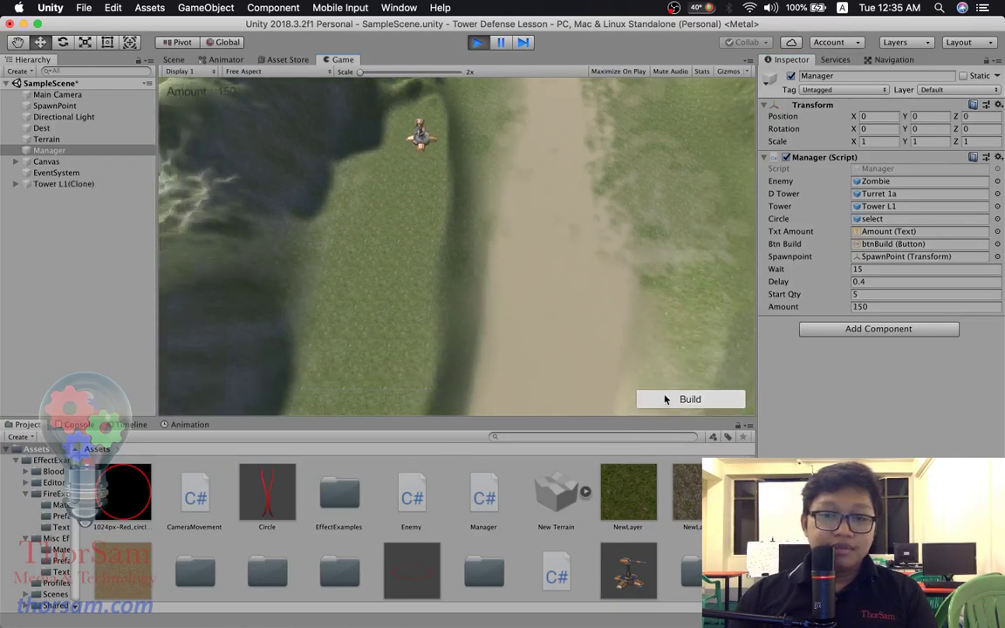
left_click(650, 399)
left_click(417, 234)
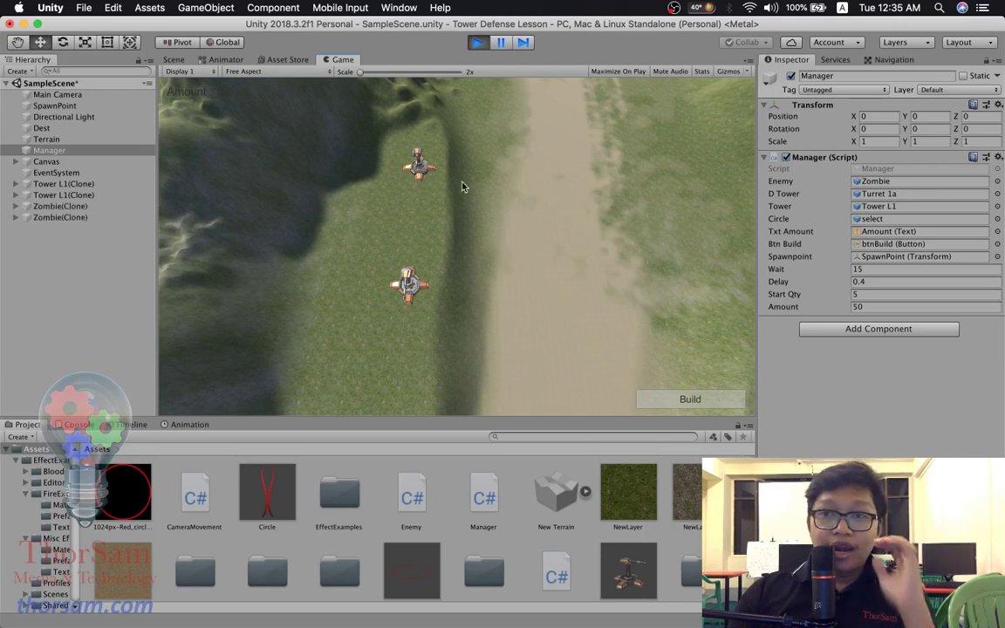
left_click(418, 171)
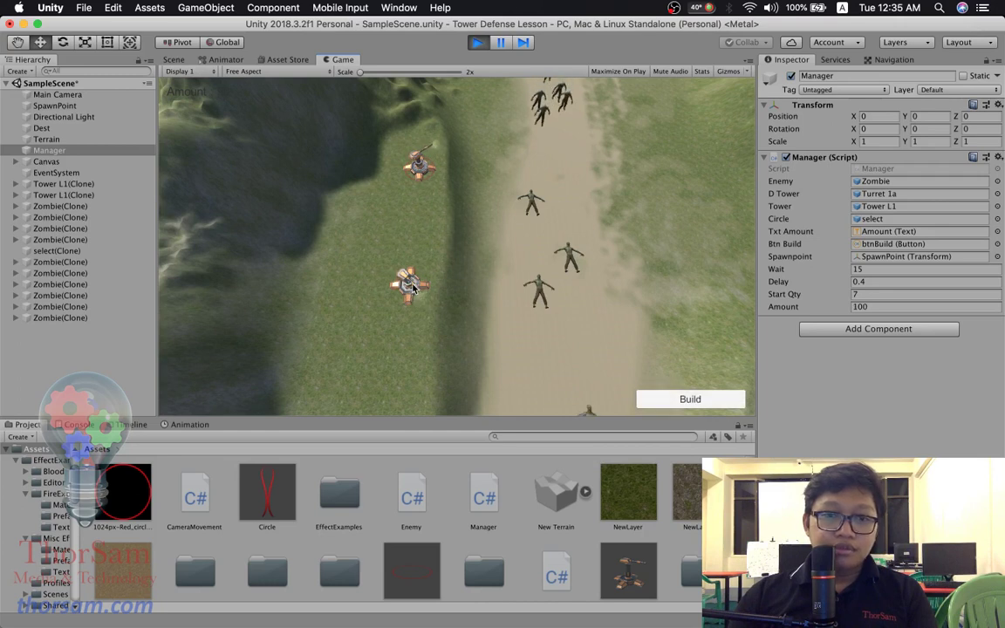
left_click_drag(413, 290, 416, 241)
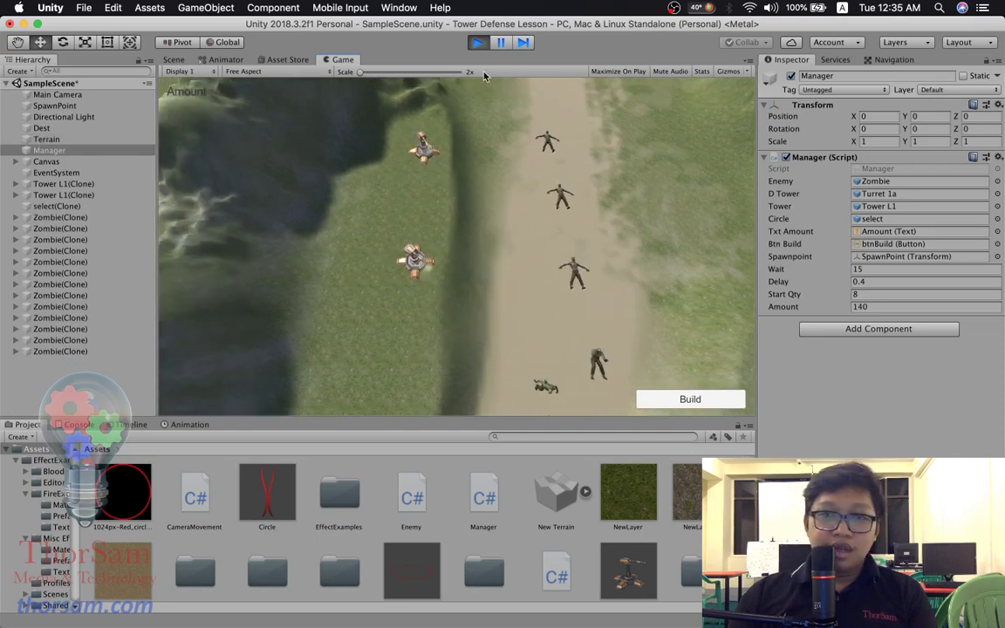
left_click(478, 42)
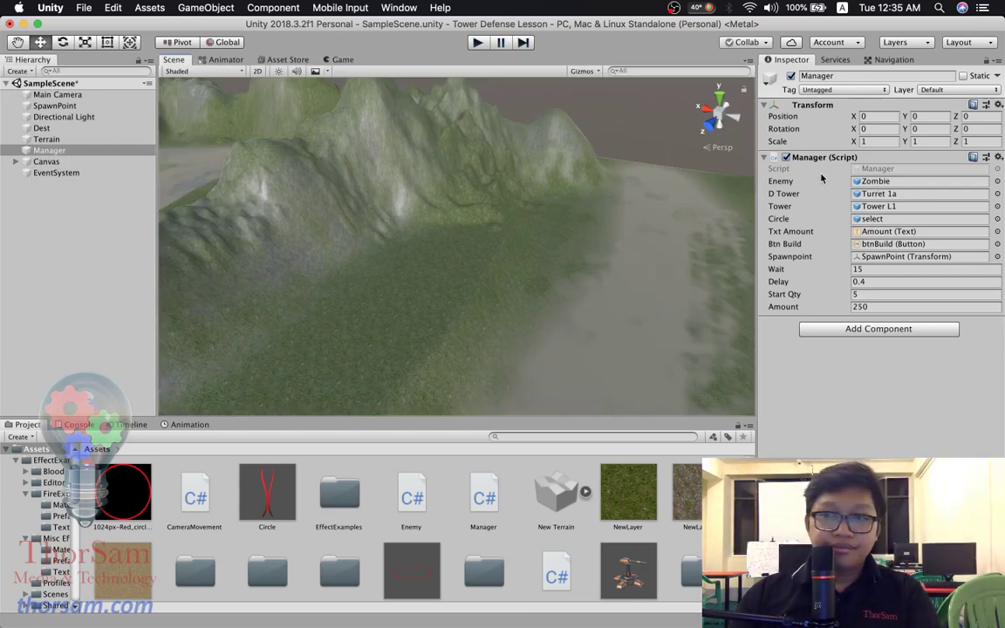
double_click(877, 168)
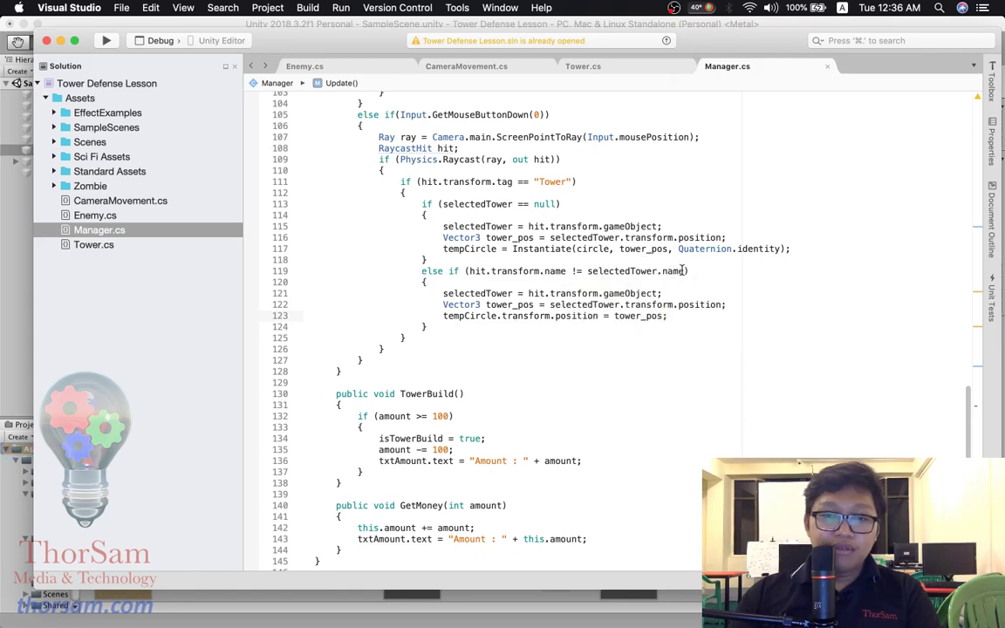
- Replace line 119's tower-name comparison with hit.transform.gameObject compared against selectedTower
left_click_drag(659, 271, 579, 271)
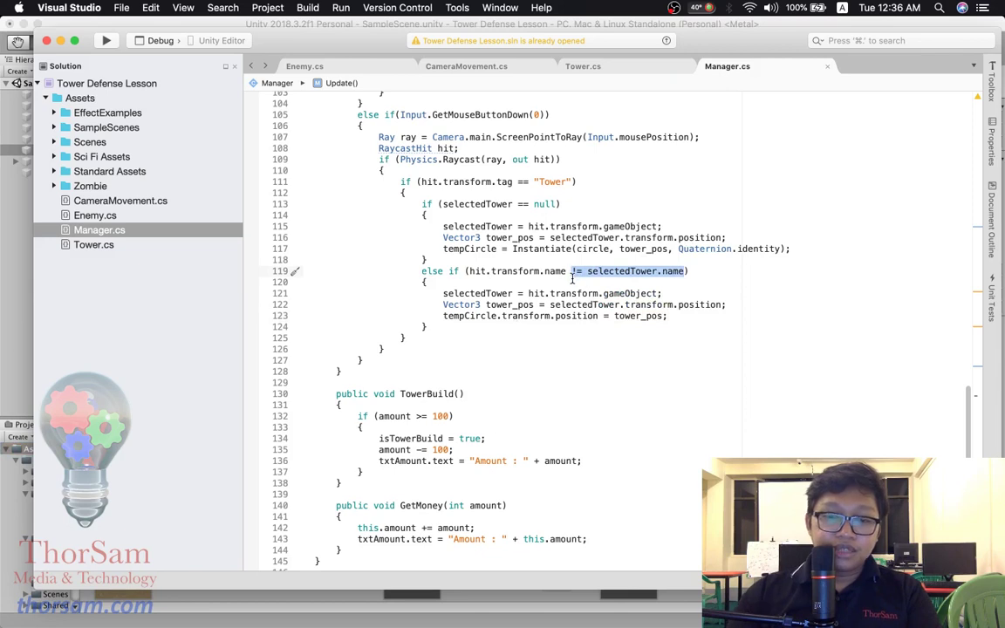
key("BackSpace")
key("BackSpace")
key("BackSpace")
key("BackSpace")
key("BackSpace")
key("BackSpace")
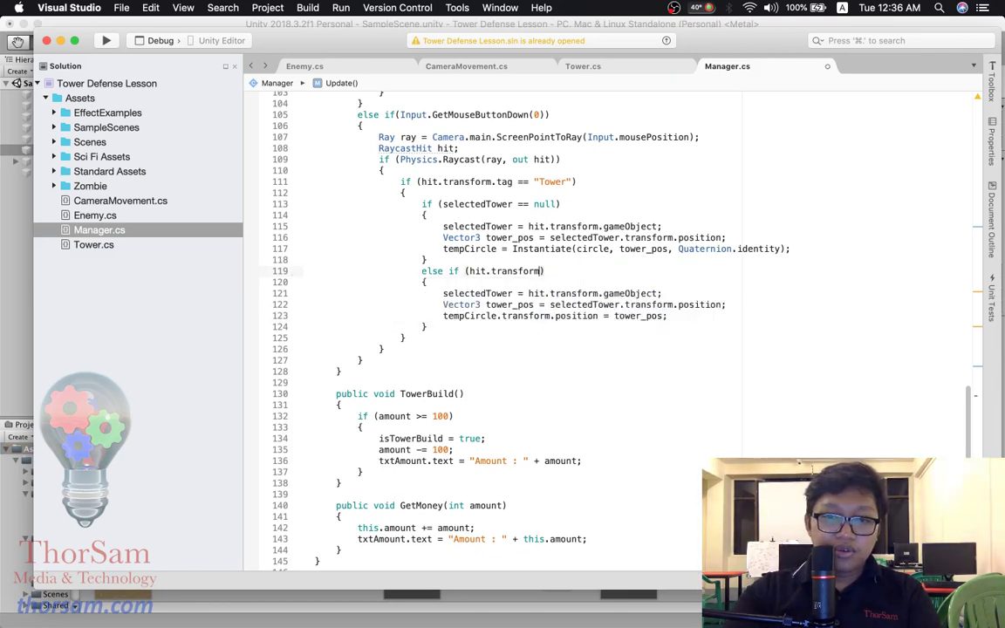
type(".")
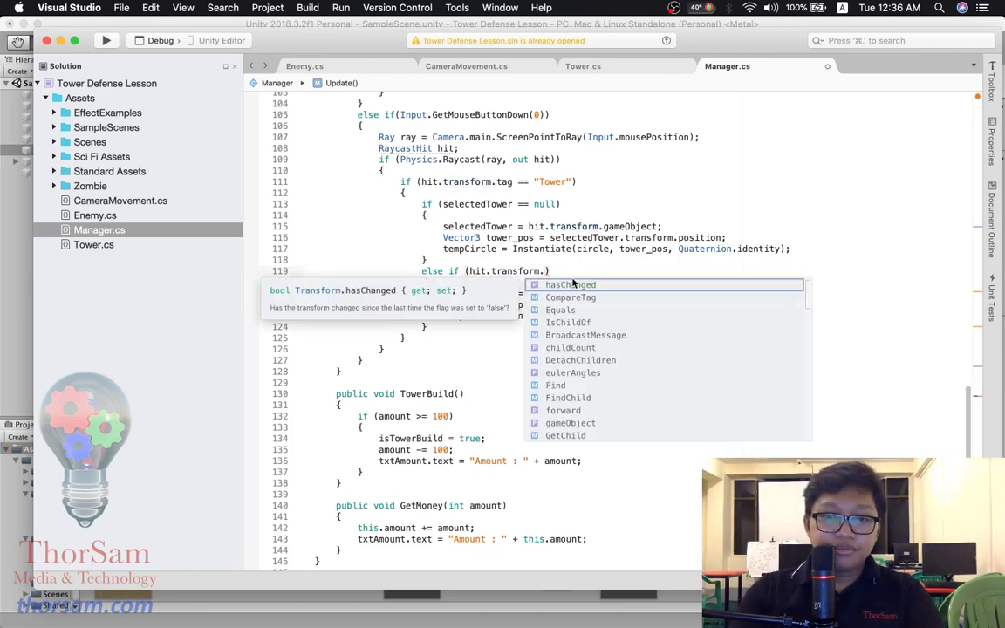
key("Down")
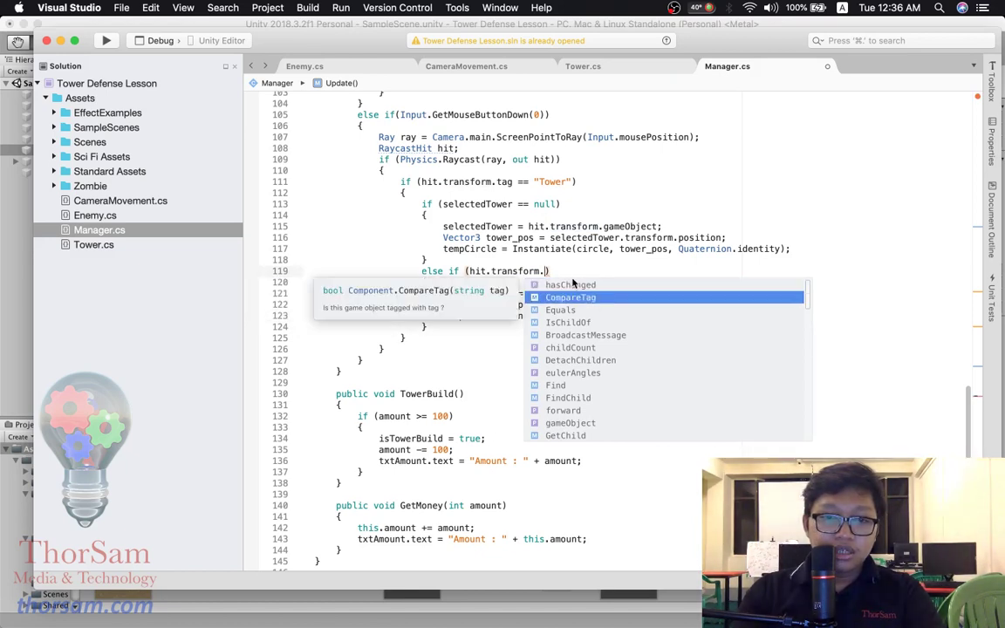
key("Down")
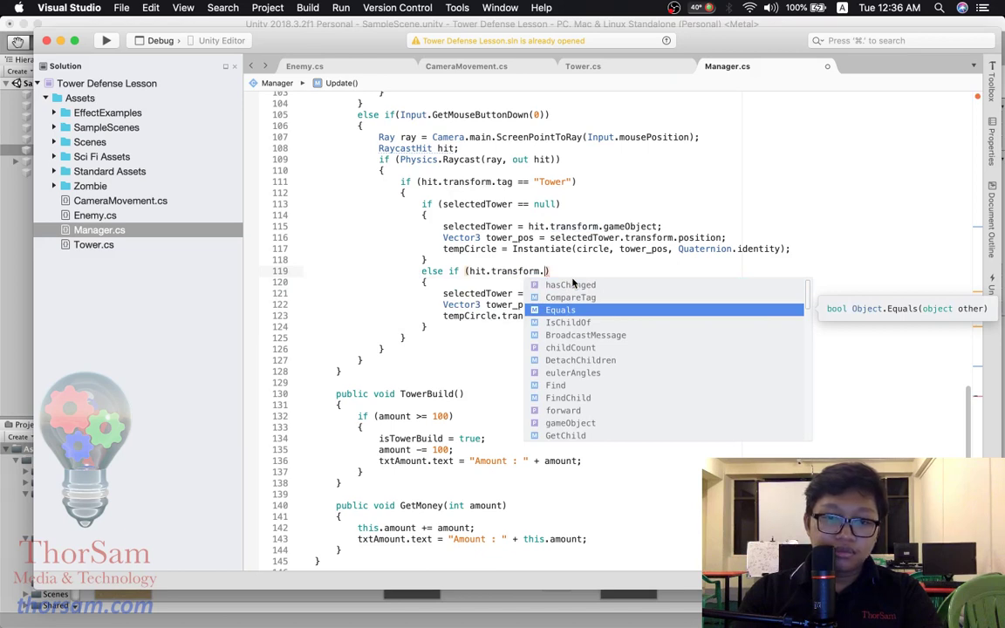
key("Down")
key("Down")
key("Down")
key("Down")
key("Down")
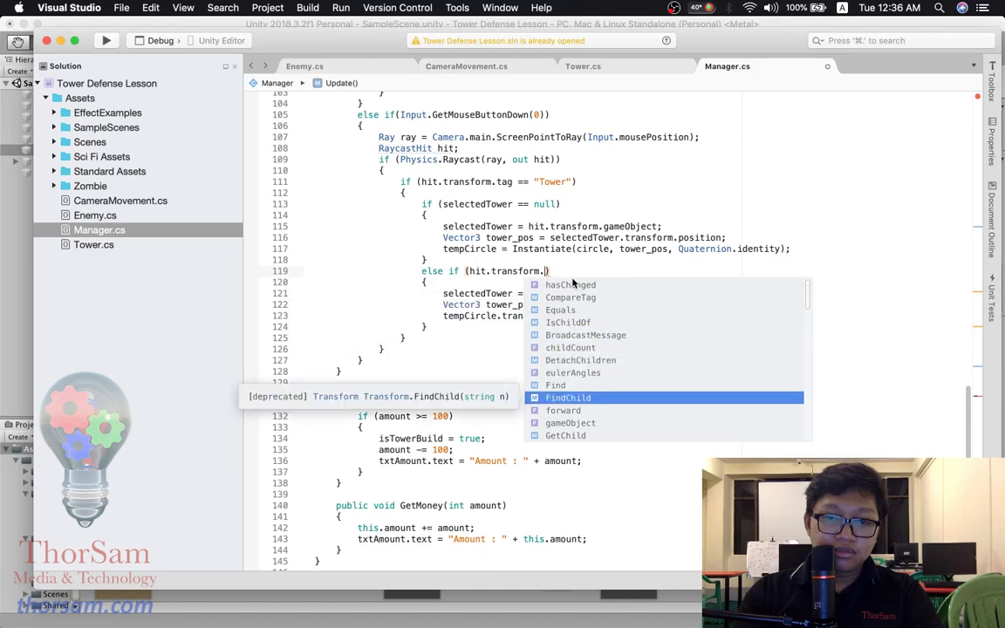
key("Down")
key("Down")
key("Down")
key("Down")
key("Down")
key("Down")
key("Down")
key("Down")
key("Down")
key("Down")
key("Down")
key("Down")
key("Down")
key("Down")
key("Down")
key("Down")
key("Down")
key("Down")
key("Down")
key("Down")
key("Down")
key("Down")
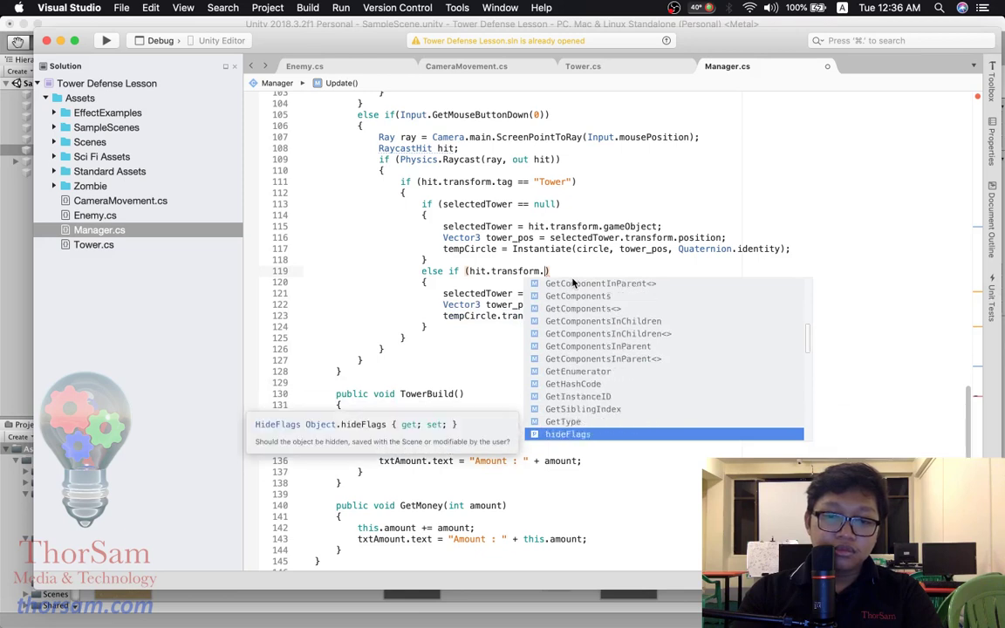
key("Down")
key("Down")
key("Down")
key("Down")
key("Down")
key("Down")
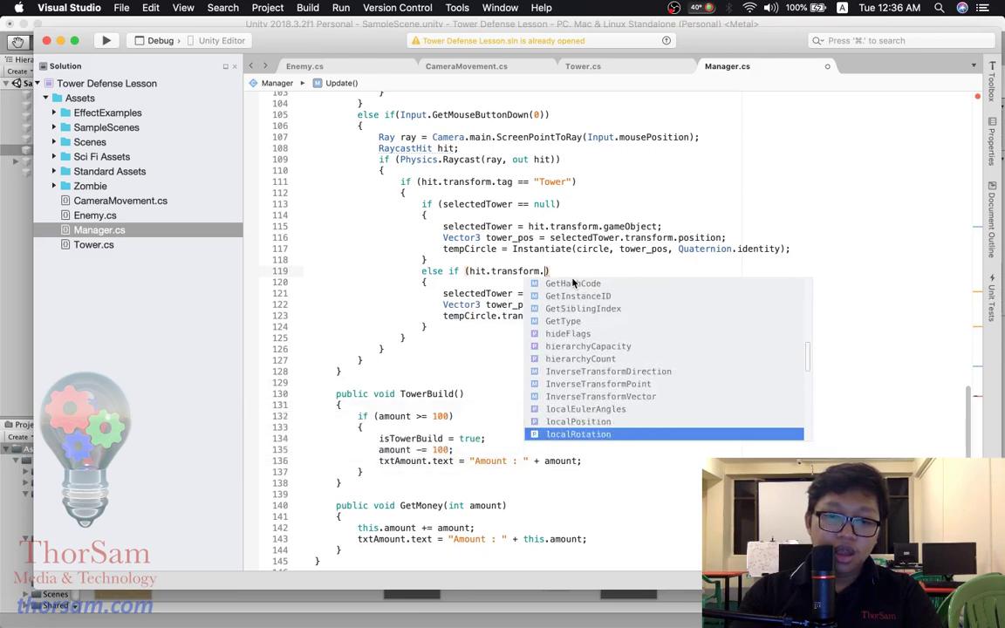
key("Down")
key("Down")
key("Down")
key("Down")
key("Down")
key("Down")
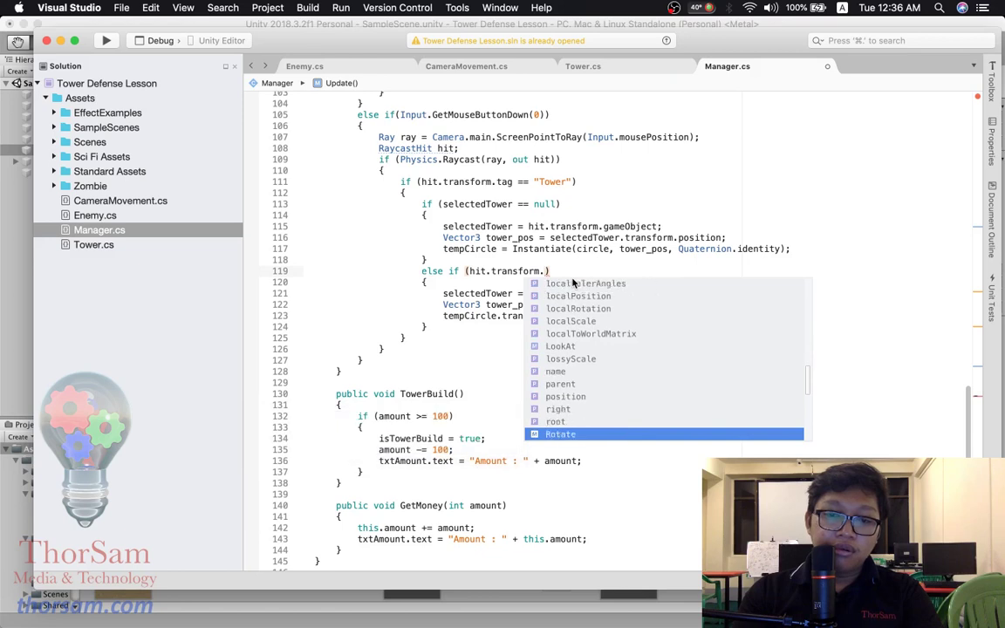
key("Down")
key("Down")
key("Down")
key("Down")
key("Down")
key("Down")
key("Down")
key("Down")
key("Down")
key("Down")
key("Down")
key("Down")
key("Down")
key("Down")
key("Down")
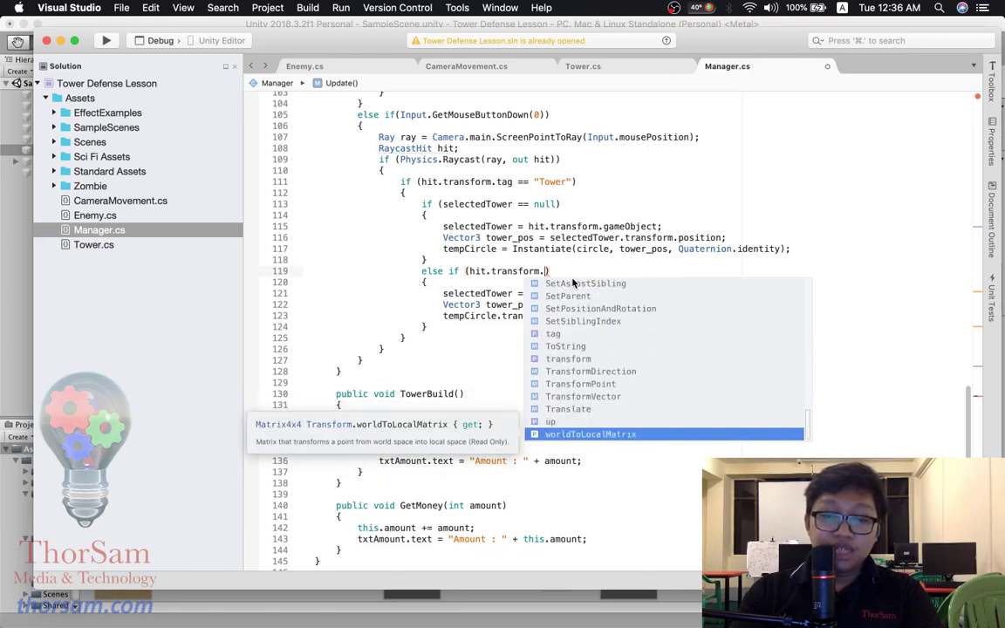
key("Up")
key("Up")
key("Up")
key("Up")
key("Up")
key("Up")
key("Up")
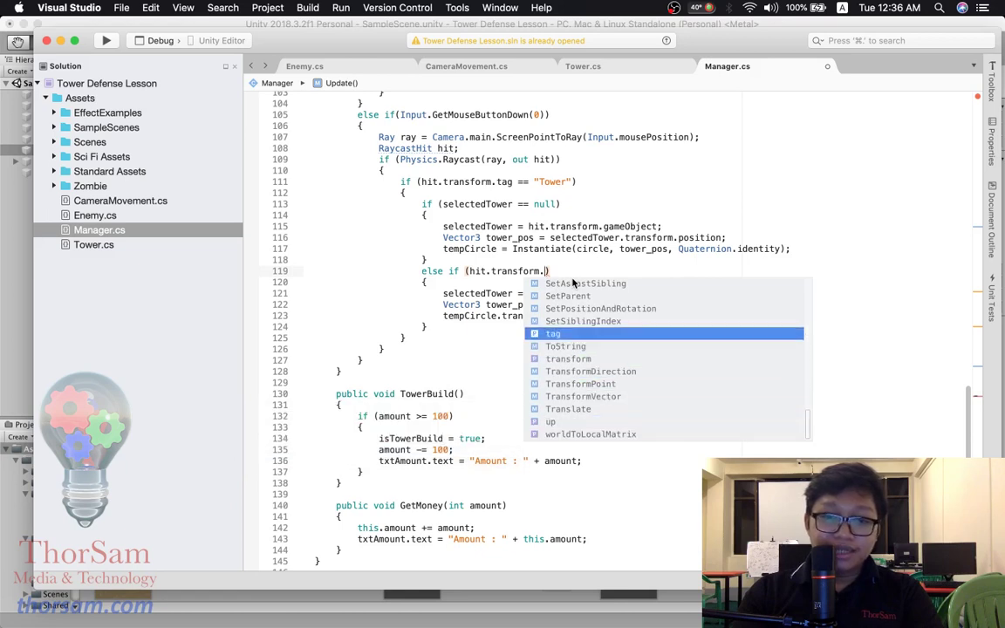
key("Up")
key("Up")
key("Up")
key("Up")
key("Up")
key("Up")
key("Up")
key("Up")
key("Up")
key("Up")
key("Up")
key("Up")
key("Up")
key("Up")
key("Up")
key("Up")
key("Up")
key("Up")
key("Up")
key("Up")
key("Up")
scroll(637, 348, "up", 2)
scroll(637, 348, "up", 3)
left_click(585, 310)
left_click(572, 297)
left_click(585, 310)
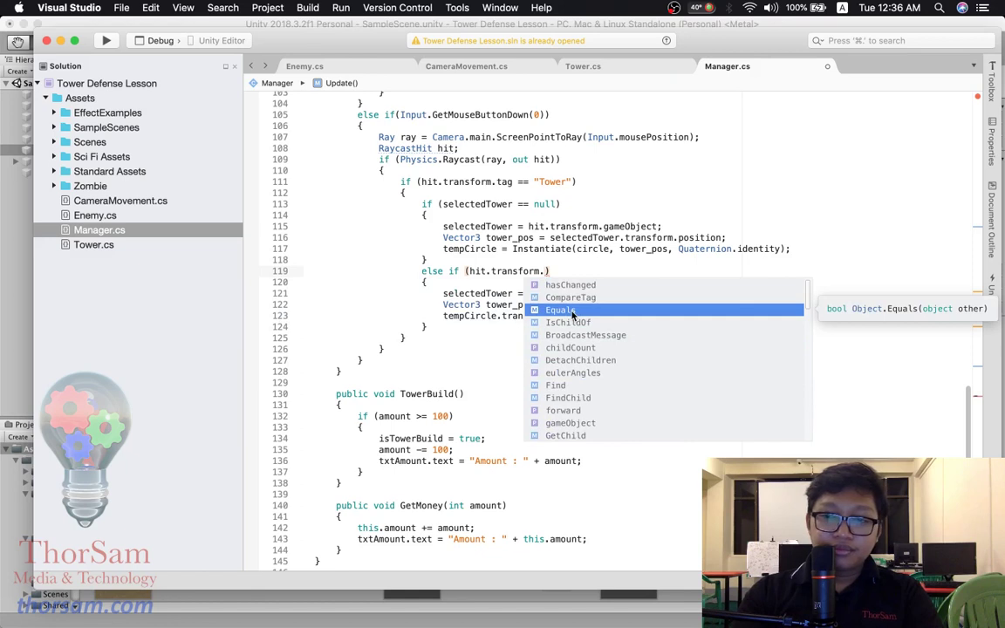
double_click(572, 312)
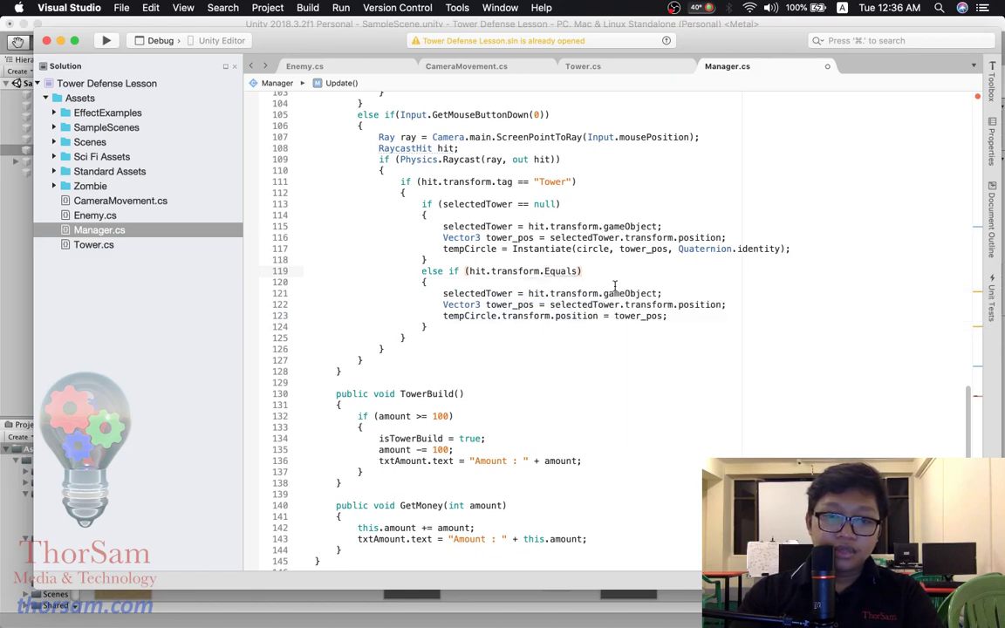
type("(s")
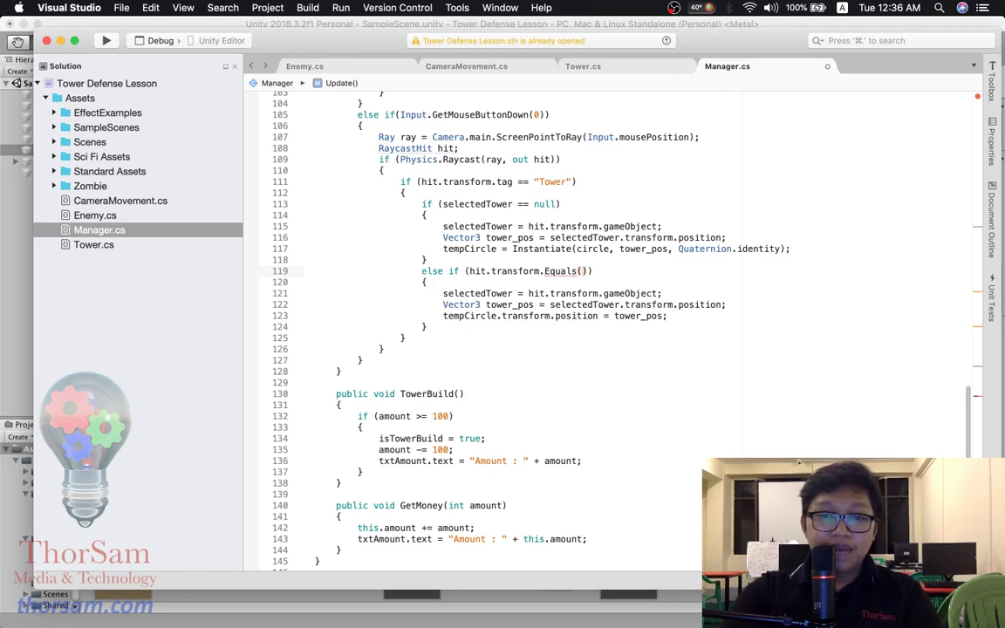
type("e")
key("Return")
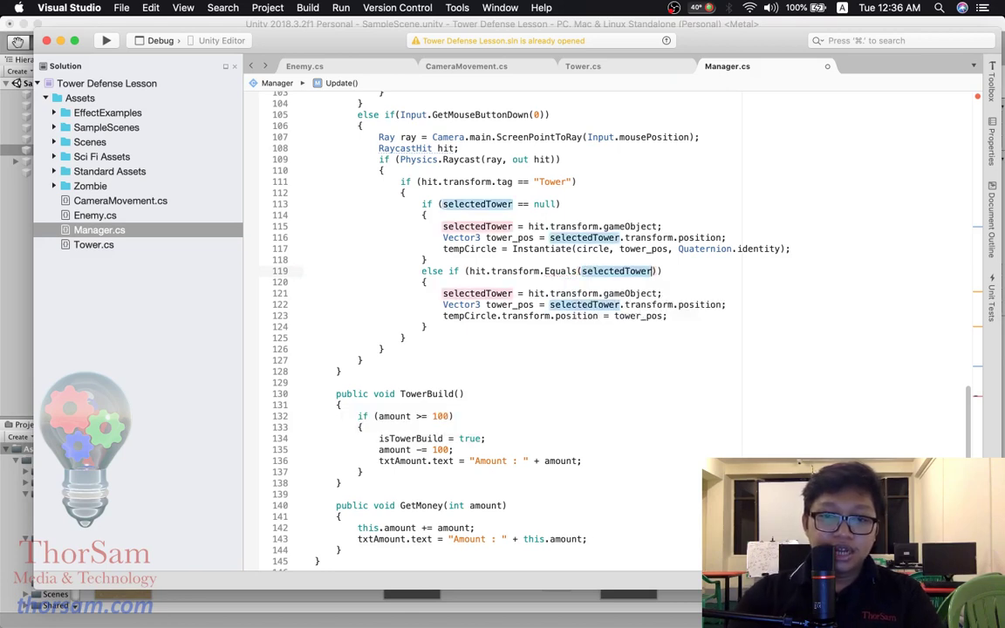
type(".t")
key("Return")
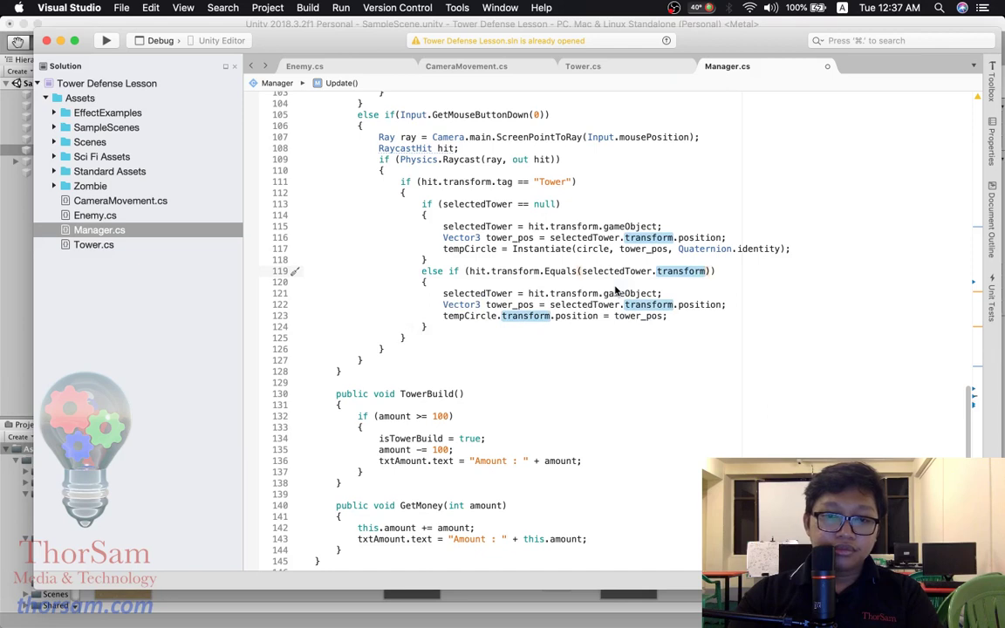
type(")")
key("BackSpace")
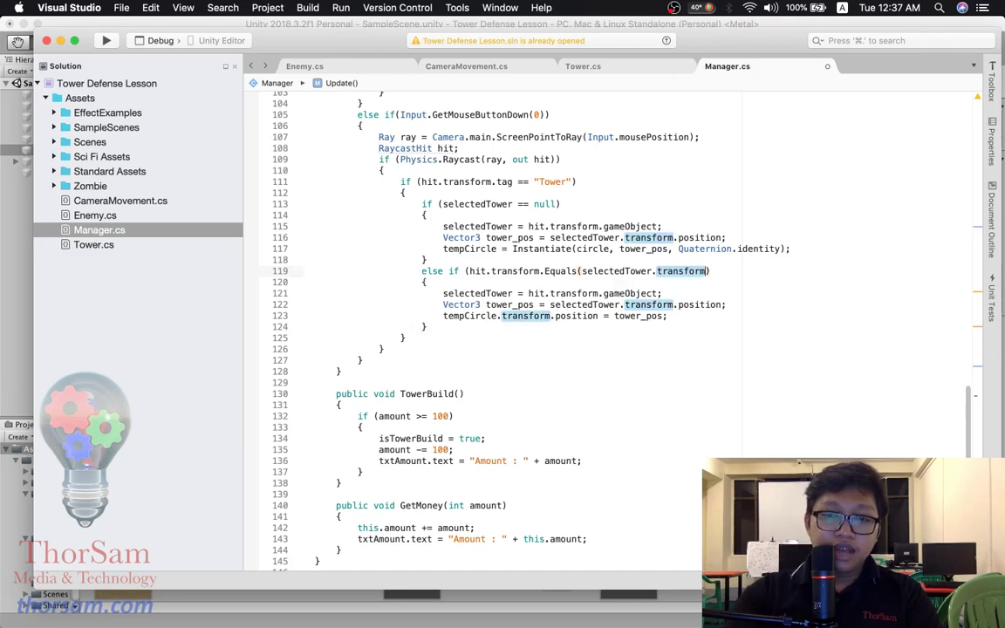
key("BackSpace")
key("BackSpace")
key("BackSpace")
key("BackSpace")
key("BackSpace")
key("BackSpace")
key("BackSpace")
key("BackSpace")
key("BackSpace")
key("BackSpace")
key("BackSpace")
key("BackSpace")
key("BackSpace")
key("BackSpace")
key("BackSpace")
key("BackSpace")
key("BackSpace")
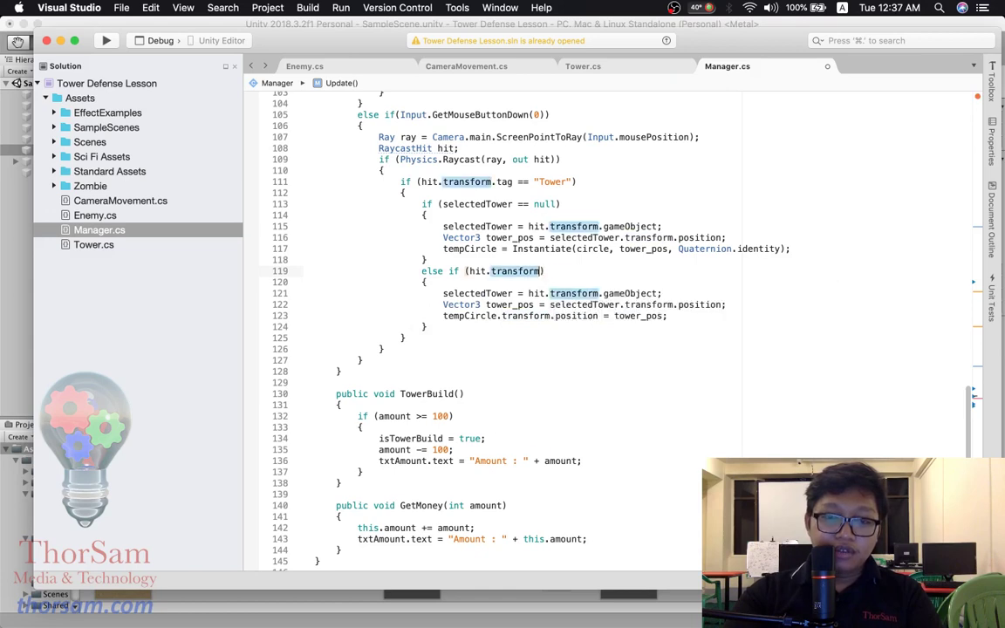
type(".g")
key("Return")
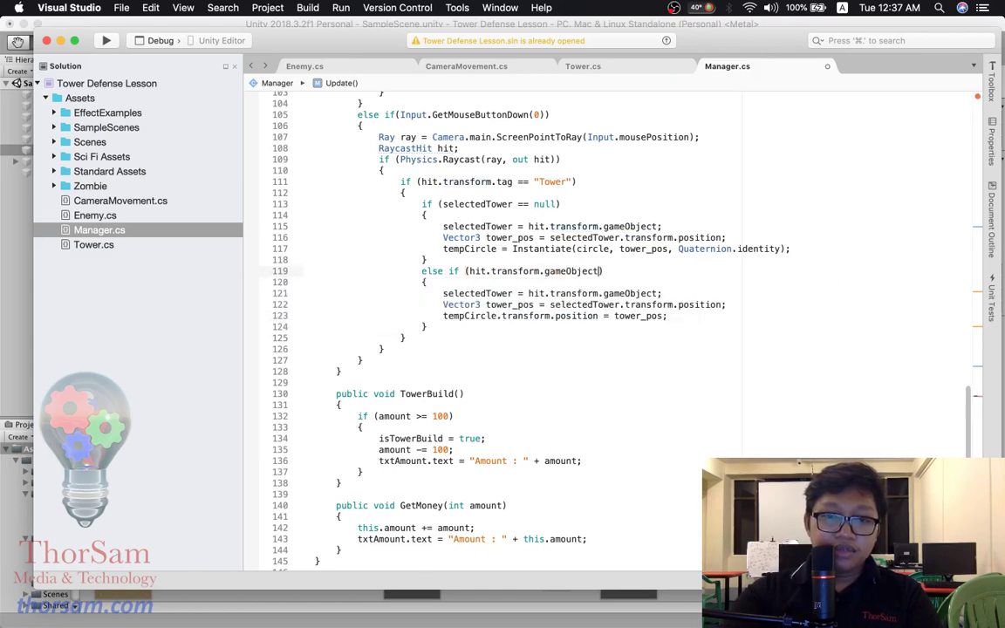
type(".e")
key("Escape")
type("quals(")
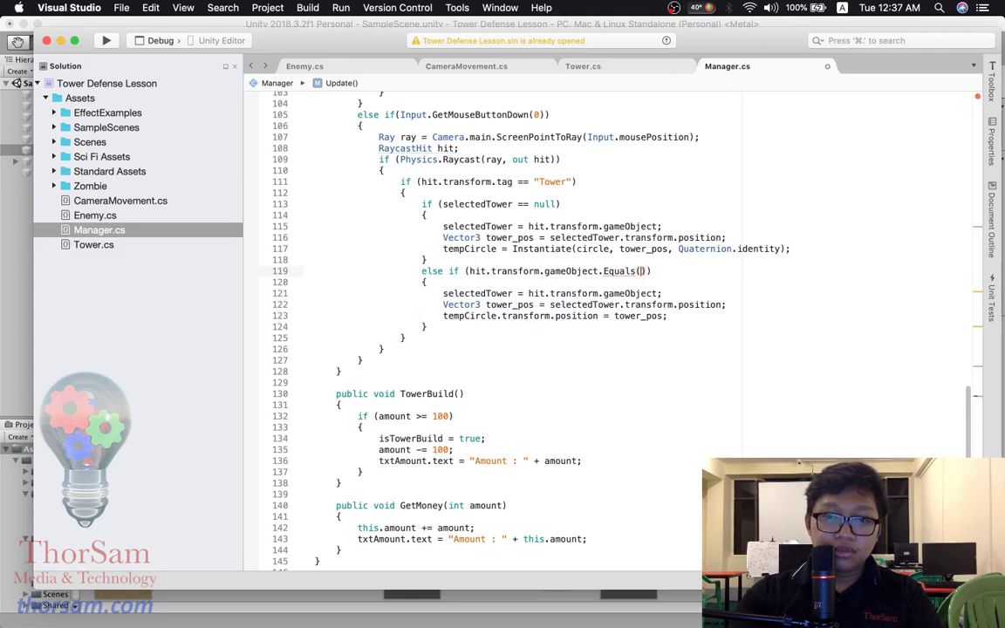
key("BackSpace")
key("BackSpace")
key("BackSpace")
key("BackSpace")
key("BackSpace")
key("BackSpace")
key("BackSpace")
type("==")
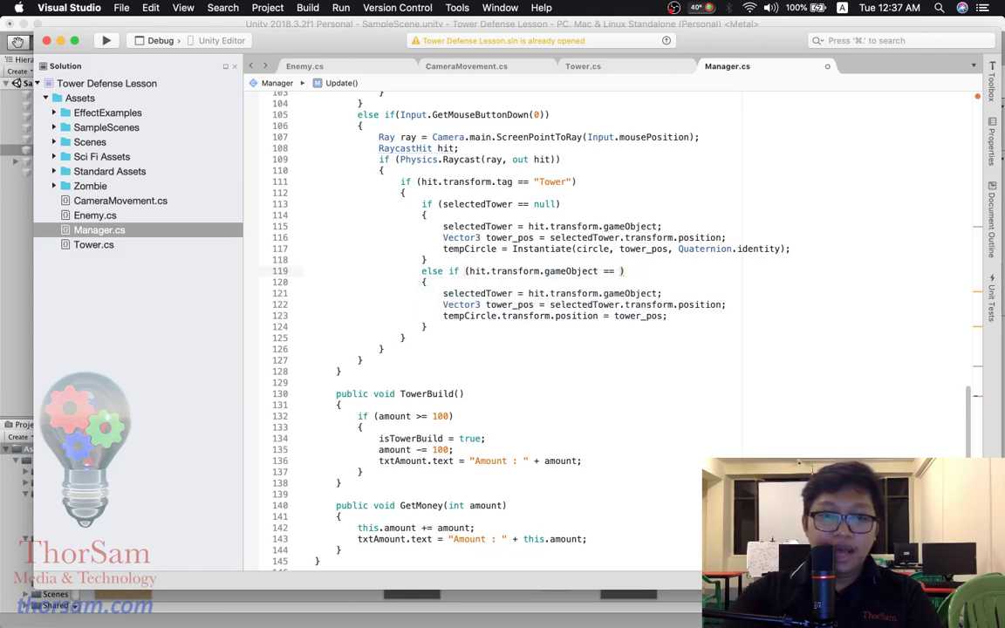
type("se")
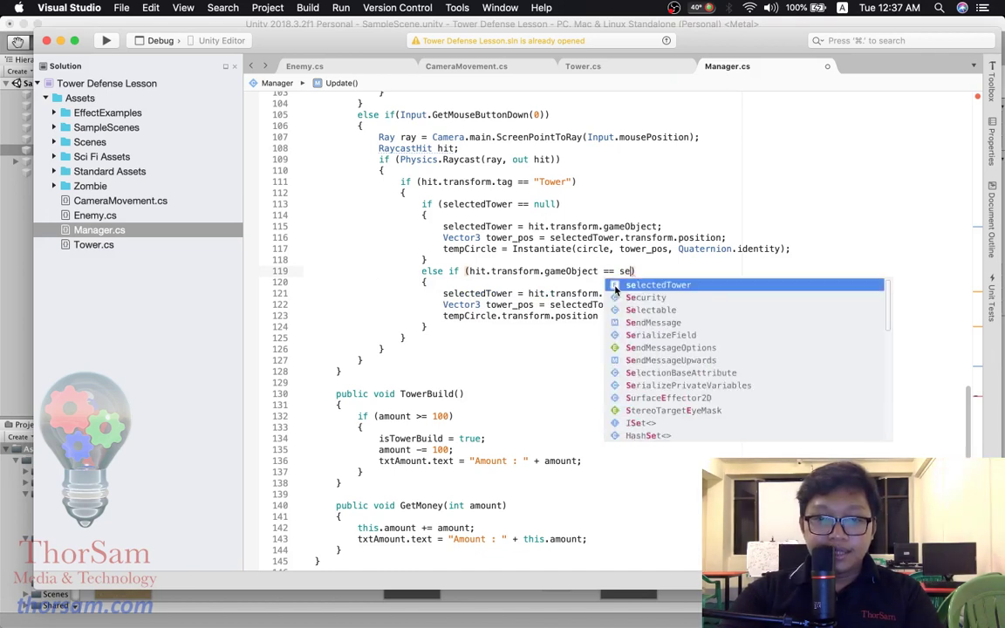
key("Return")
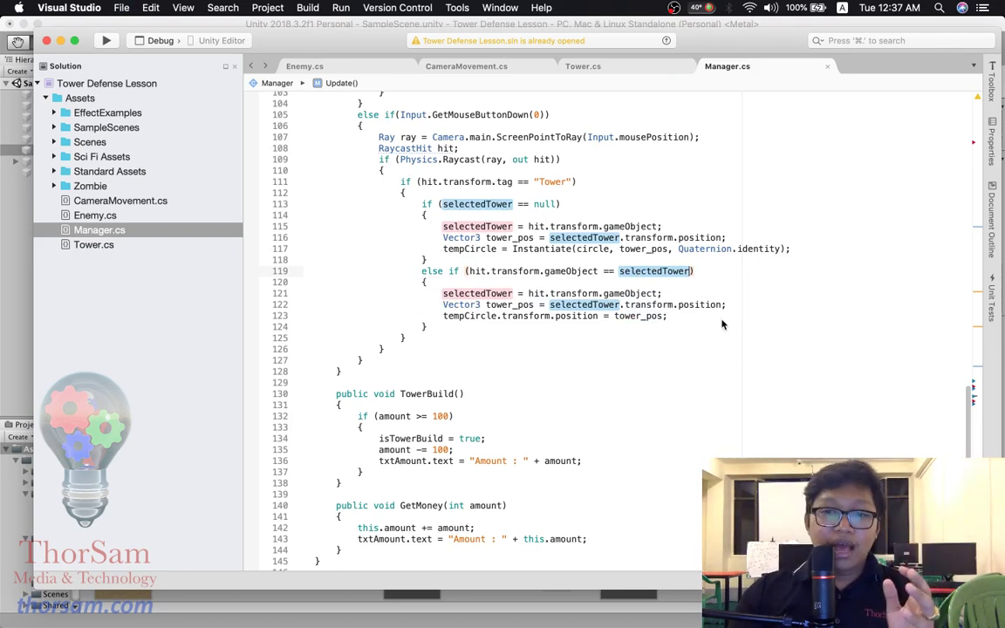
- Change the comparison operator from == to != and save Manager.cs
left_click(608, 272)
double_click(608, 271)
type("!=")
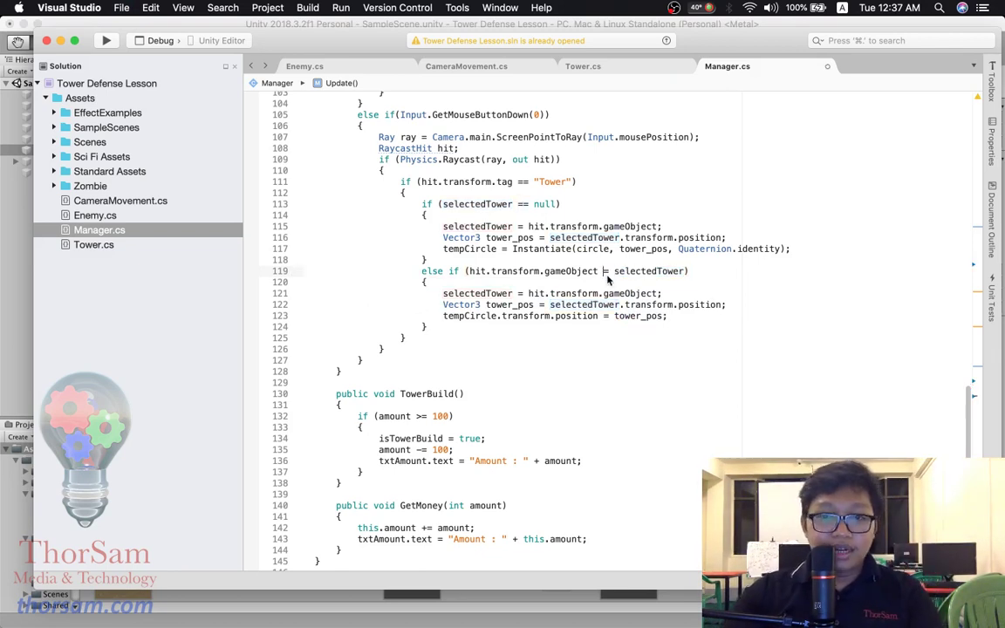
key("super+s")
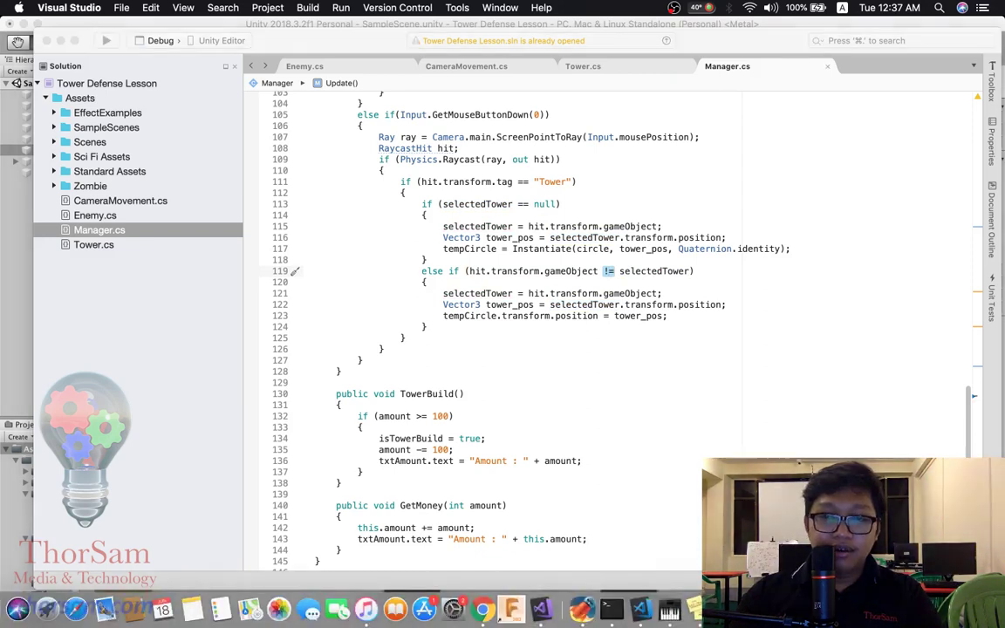
- Back in Unity, start play mode and build two towers on the grass beside the path
key("super+Tab")
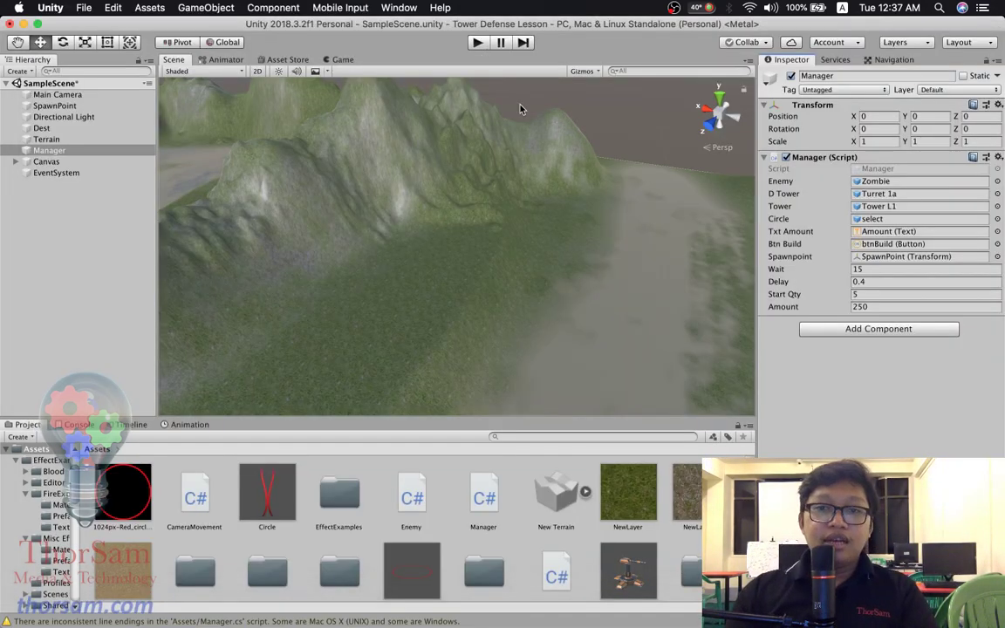
key("super+p")
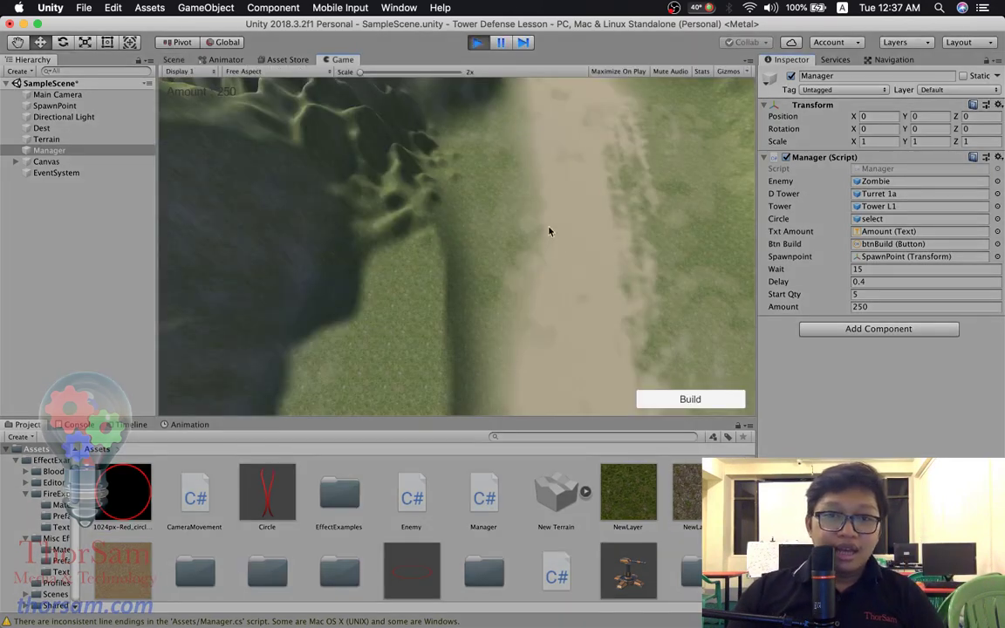
left_click(600, 323)
left_click(690, 398)
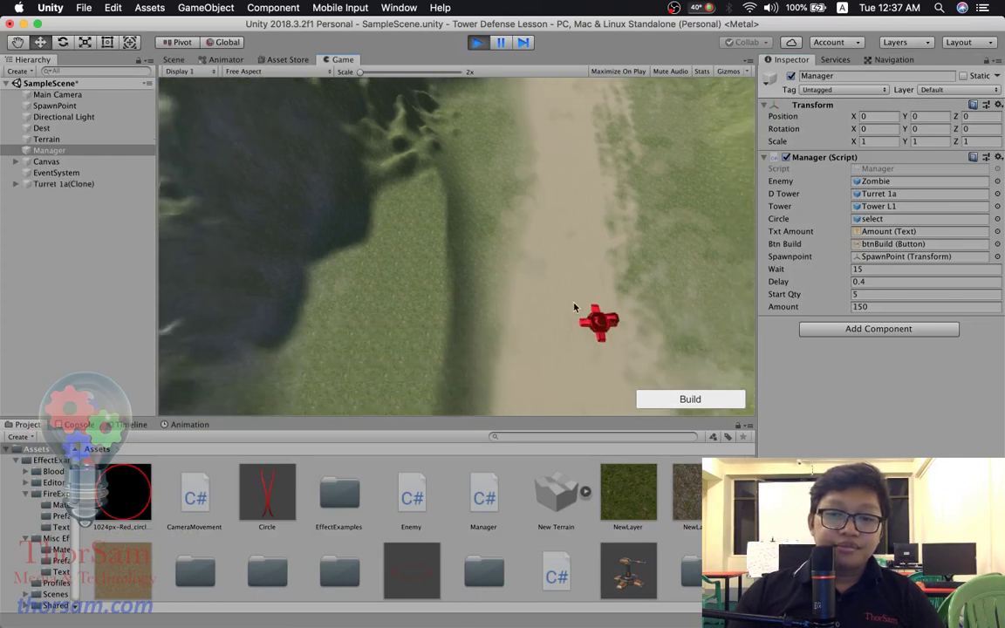
left_click(416, 220)
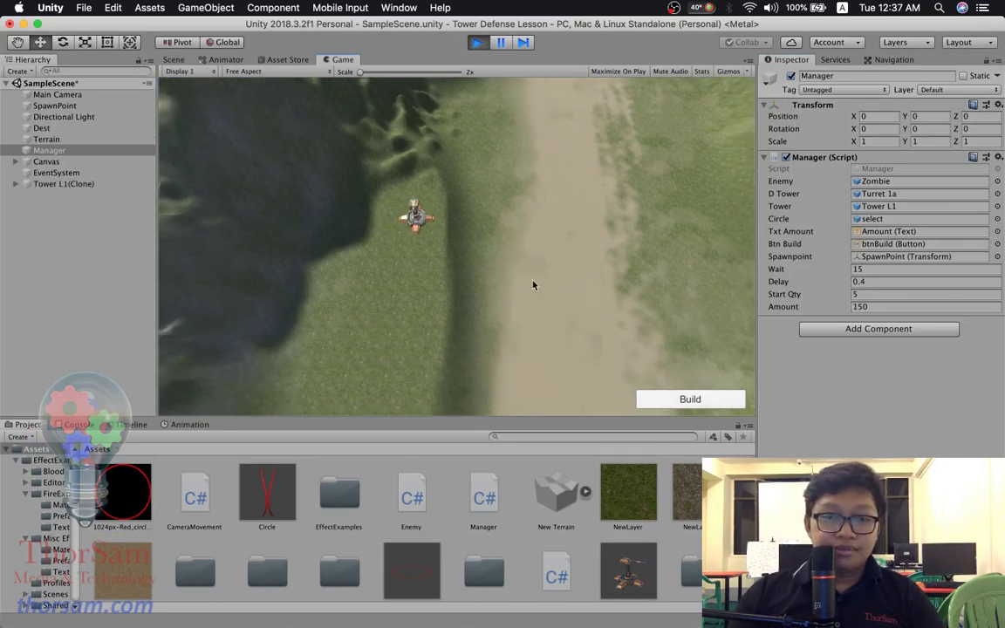
left_click(666, 399)
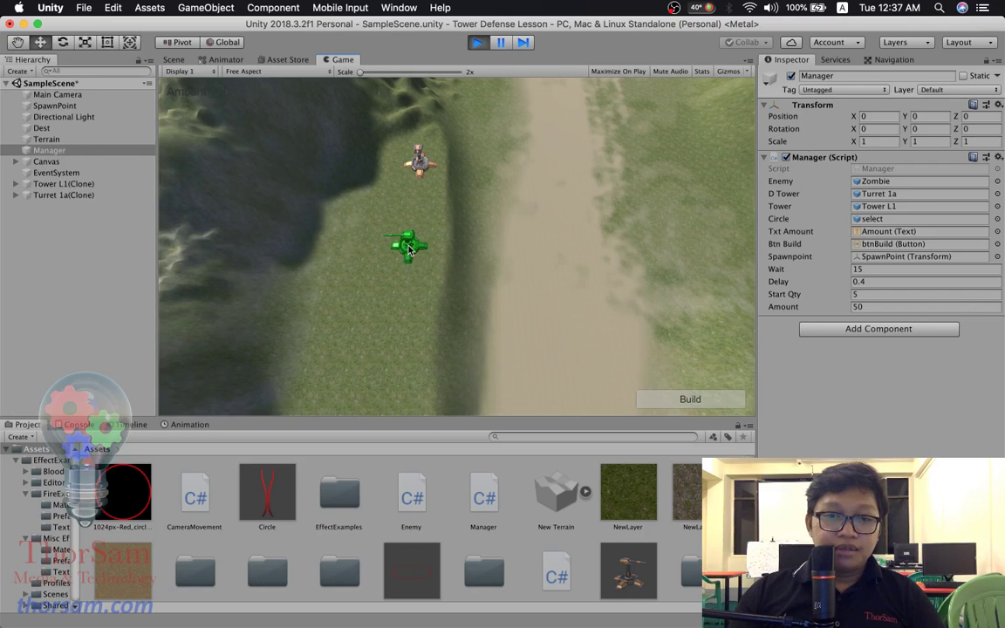
scroll(454, 166, "up", 2)
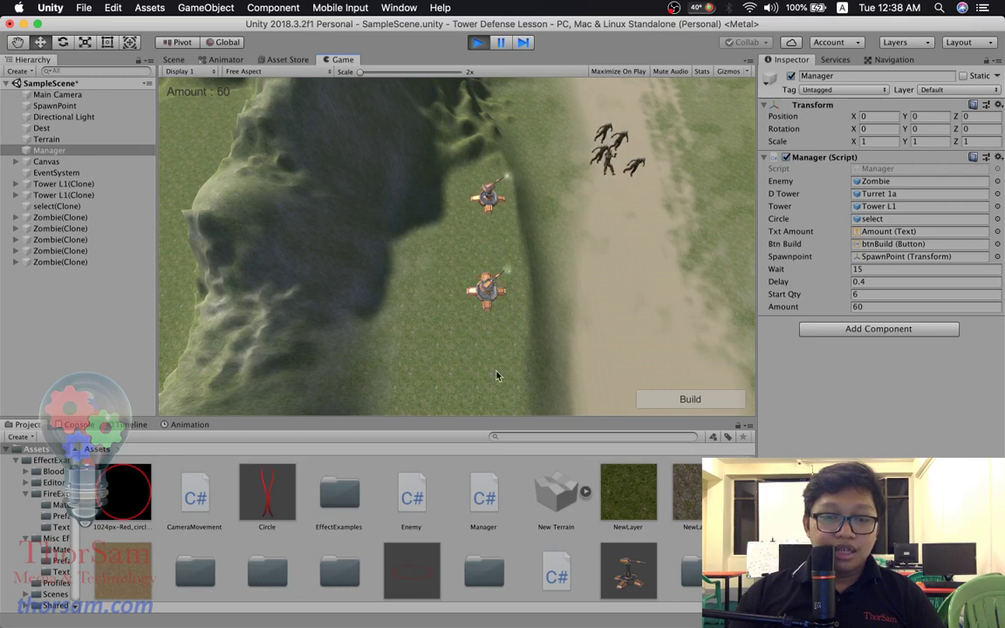
mouse_move(496, 406)
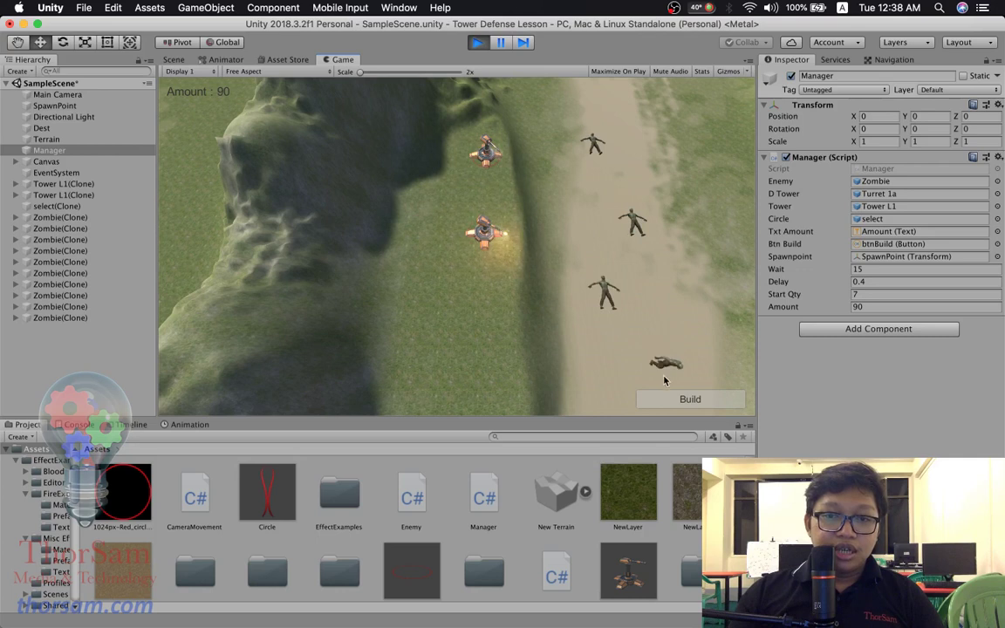
scroll(654, 377, "down", 2)
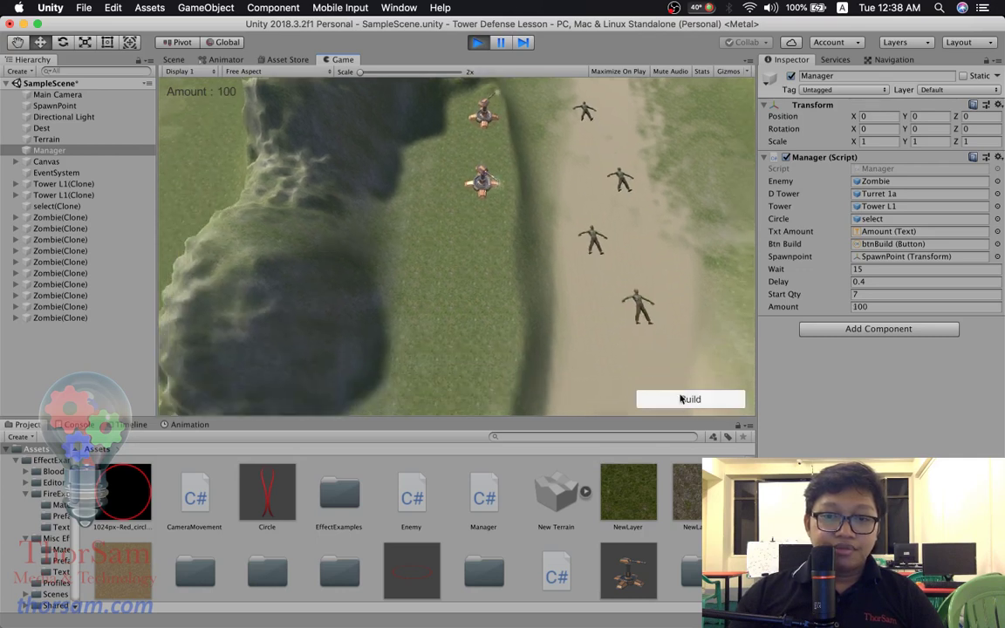
- Build a third tower beside the path, stop play mode, and reopen the Manager script
left_click(689, 399)
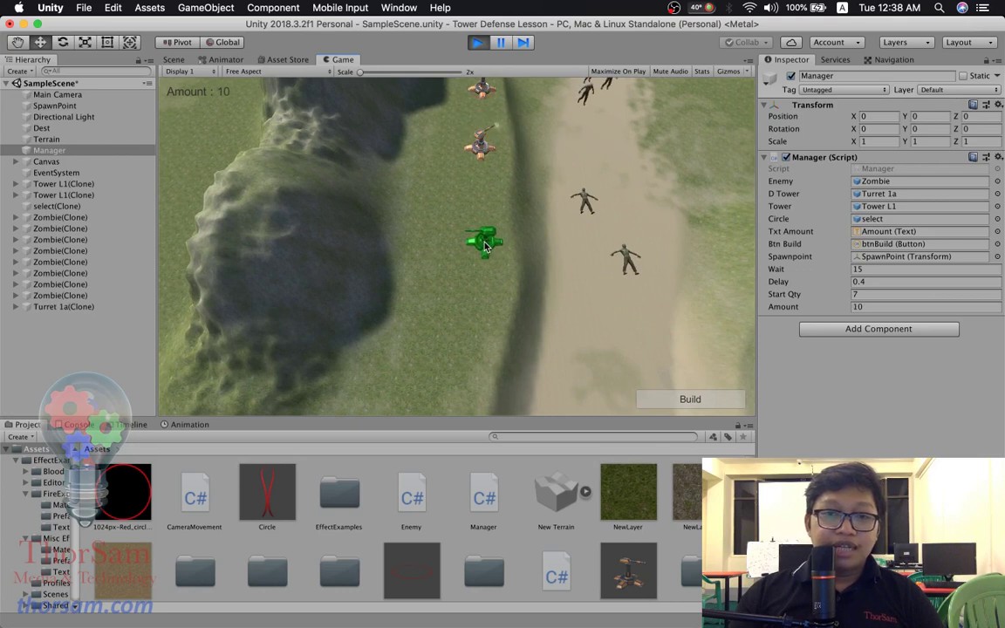
key("w")
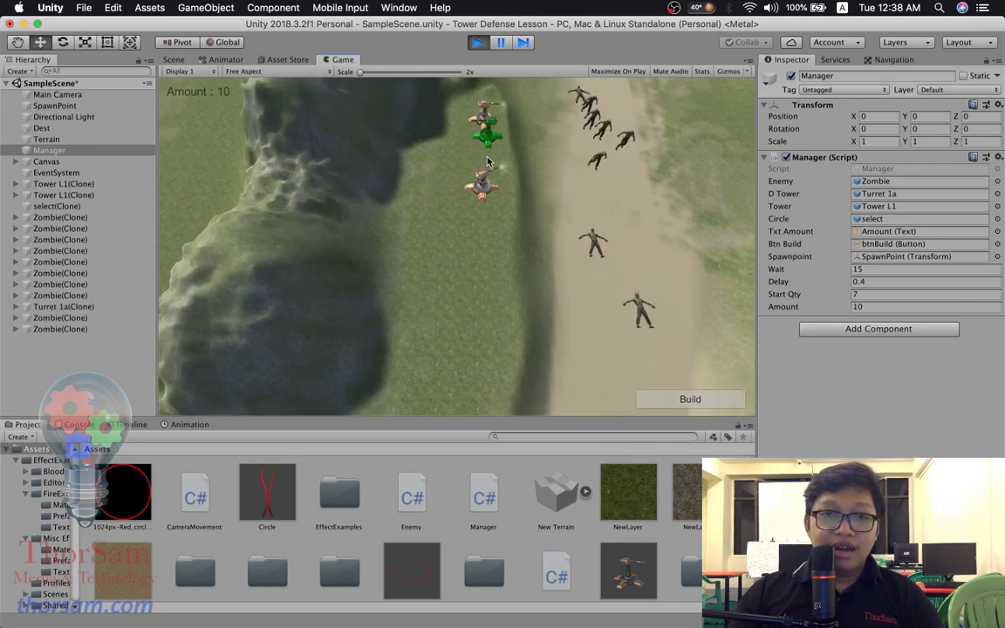
left_click(489, 305)
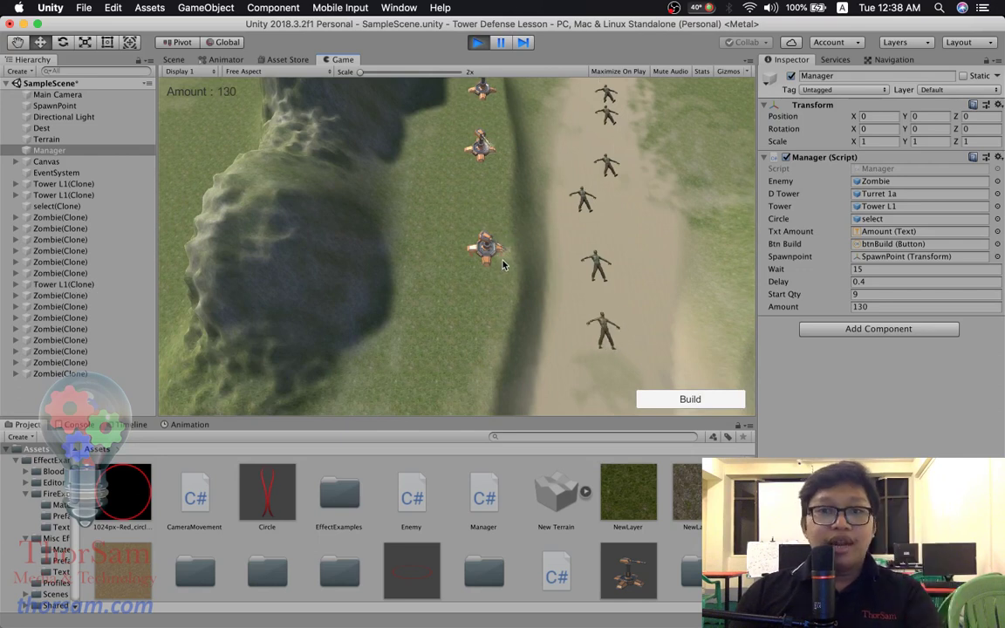
scroll(488, 174, "up", 3)
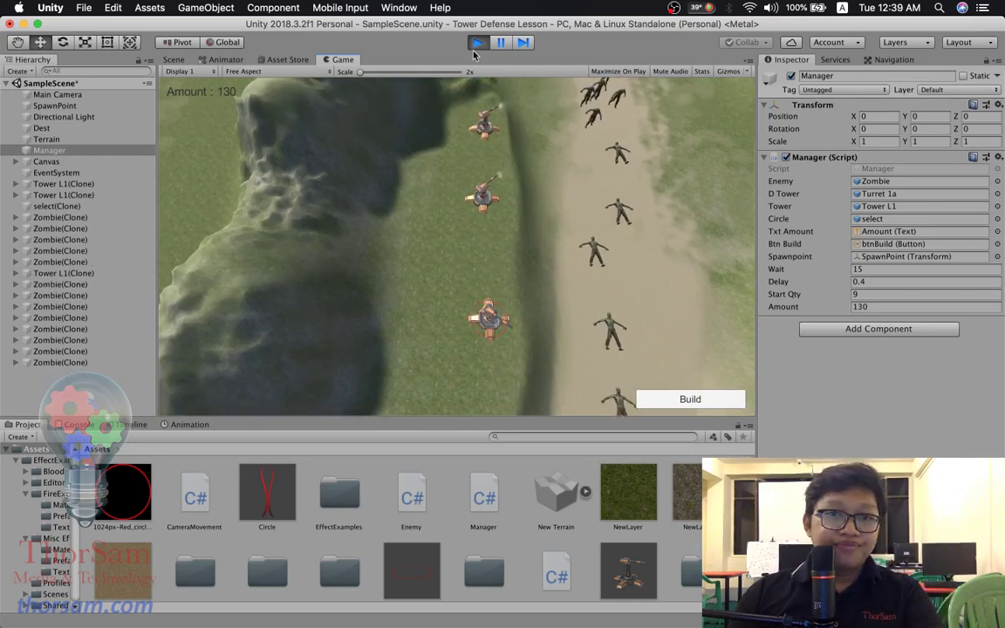
left_click(478, 42)
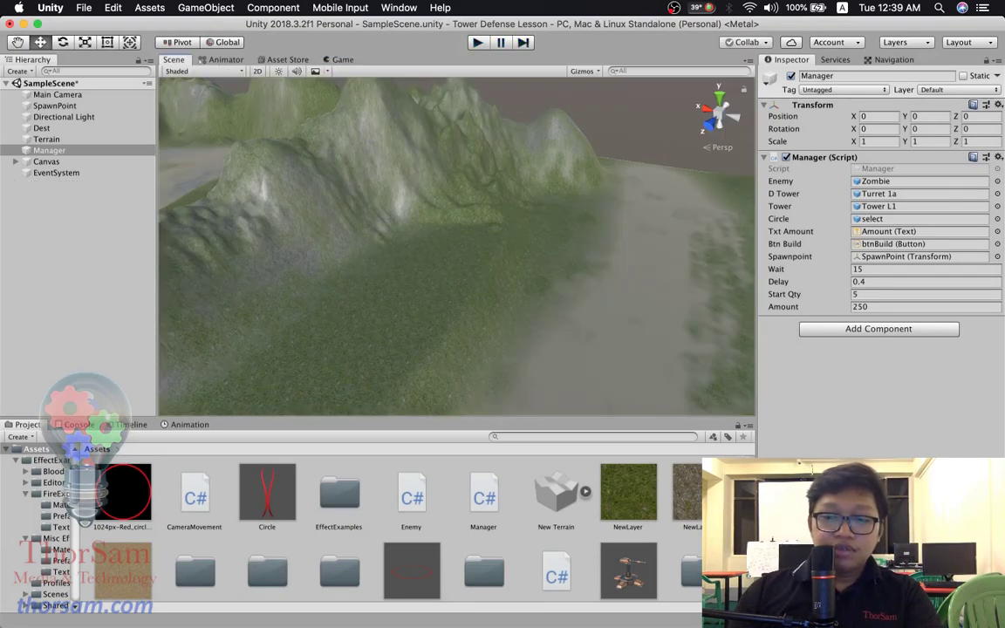
double_click(879, 170)
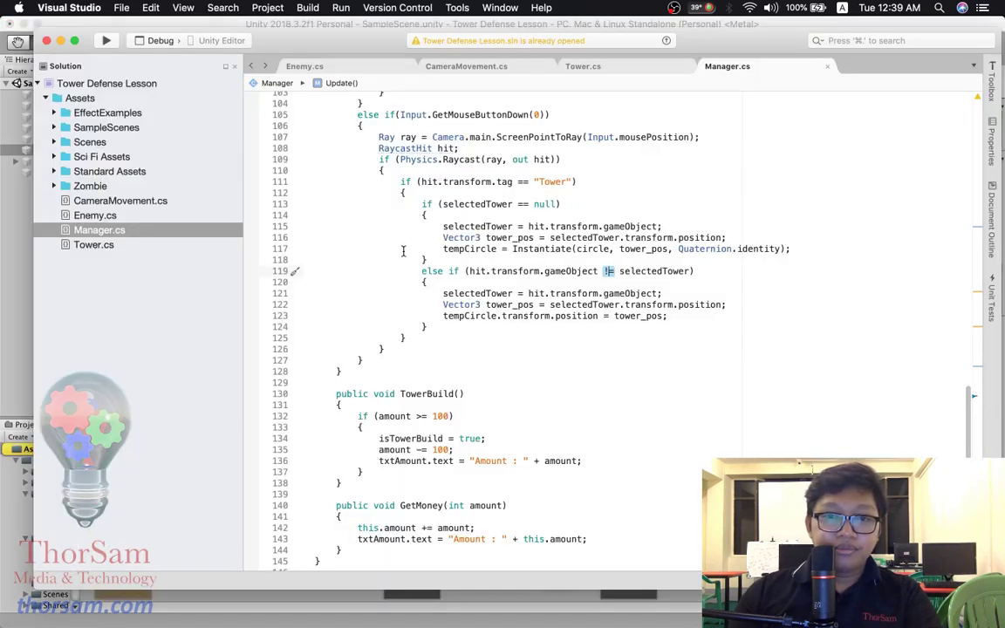
- Add 'tower_pos.y += 5;' after lines 116 and 123 of Manager.cs, then return to Unity
mouse_move(569, 247)
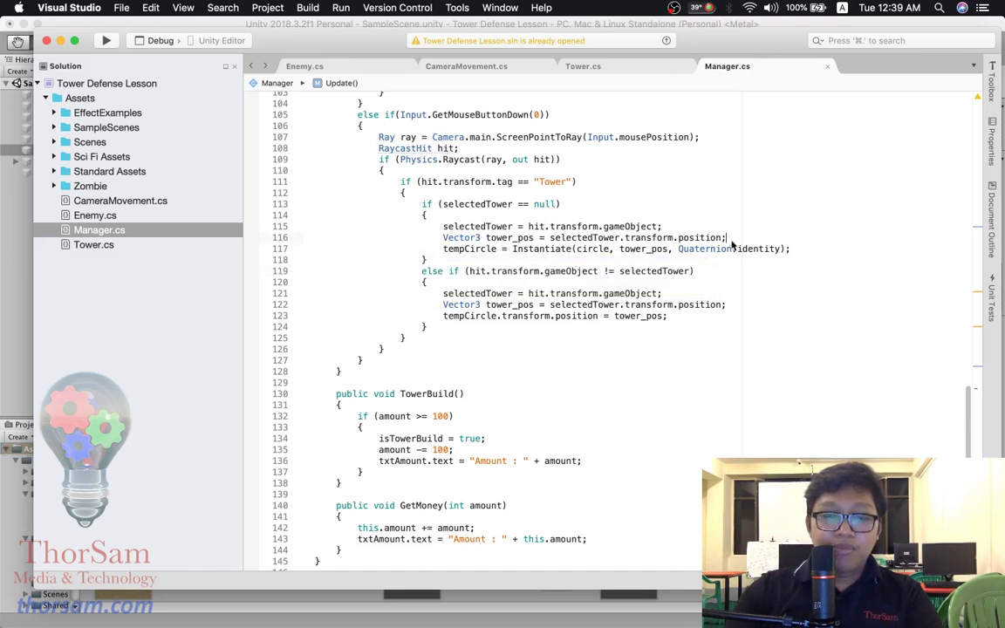
key("Return")
type("tow")
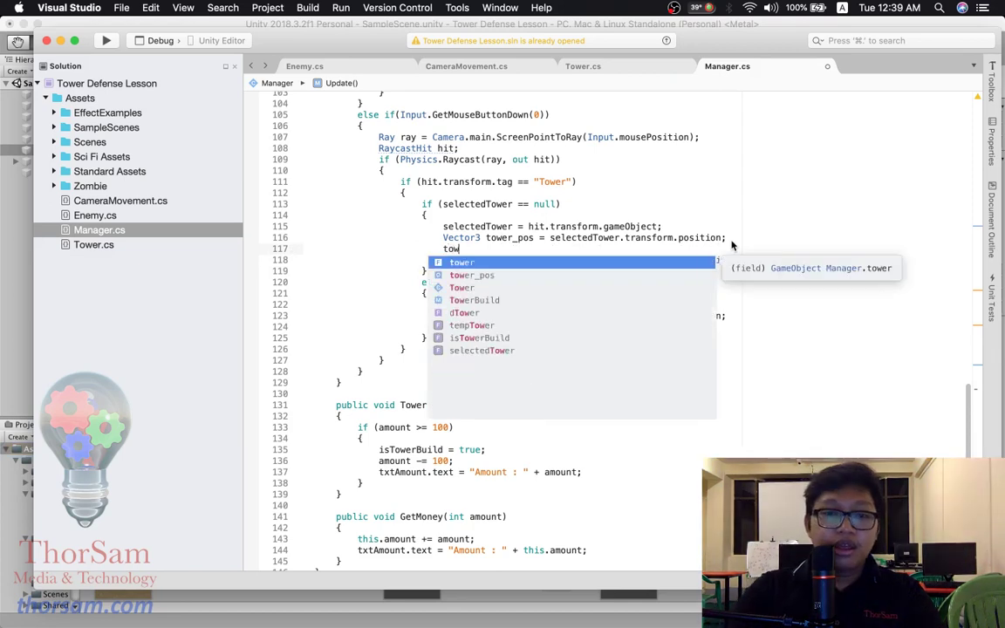
key("Escape")
type("er_pos")
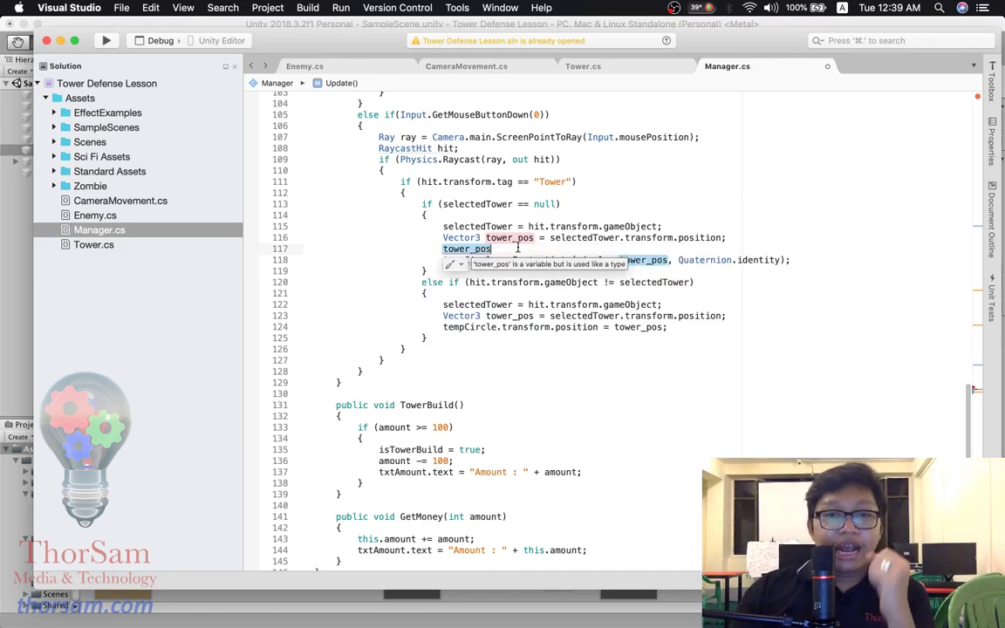
type(".")
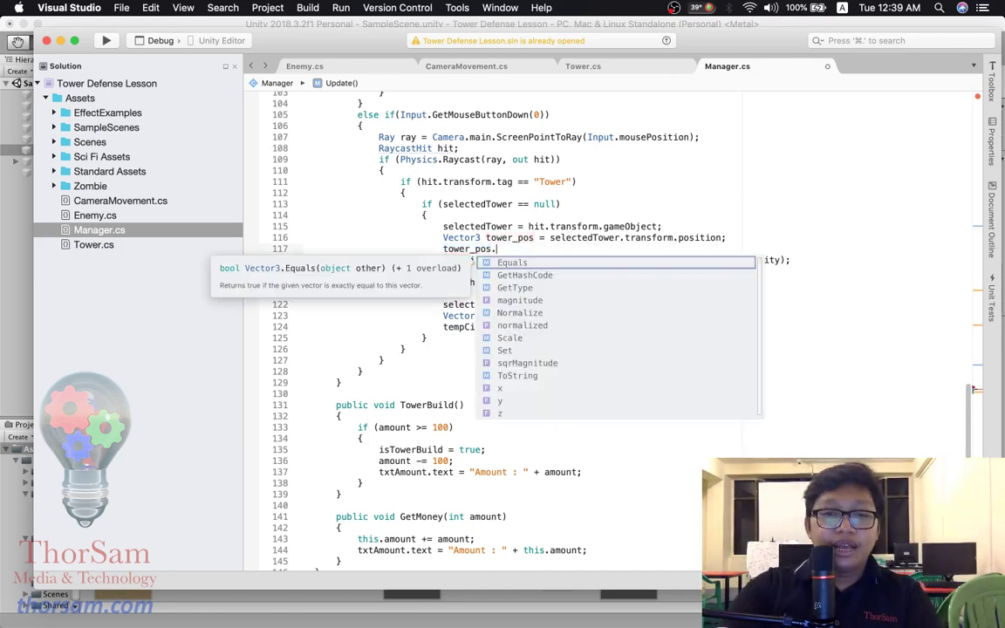
type("y")
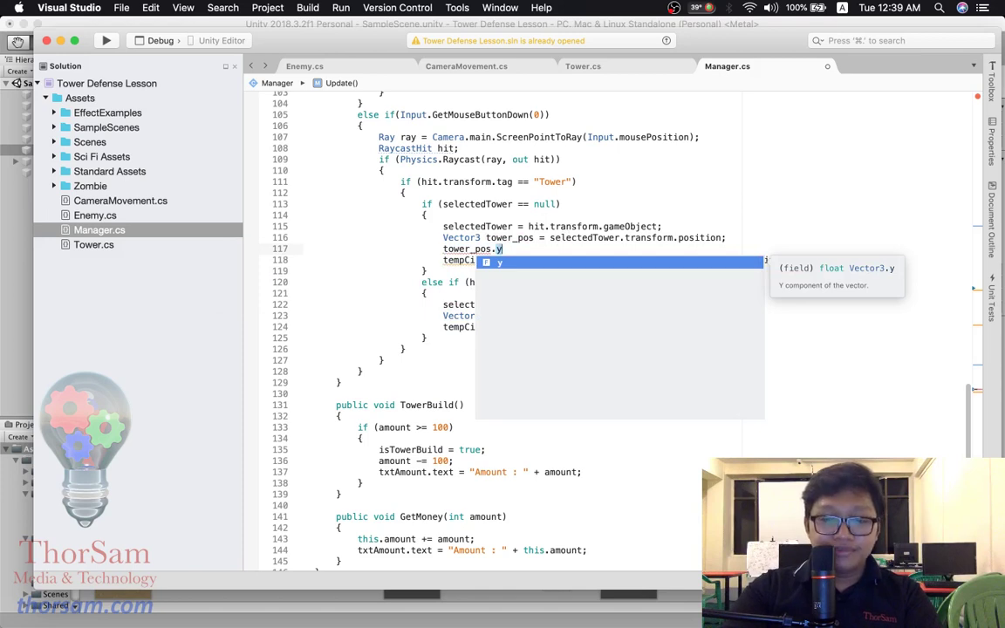
type(" += 5")
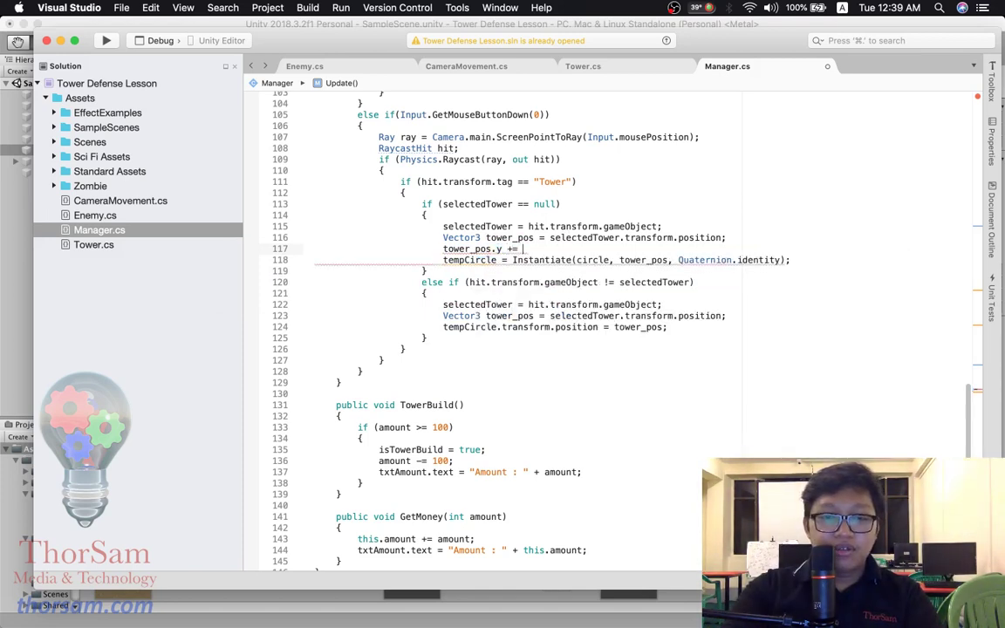
type(";")
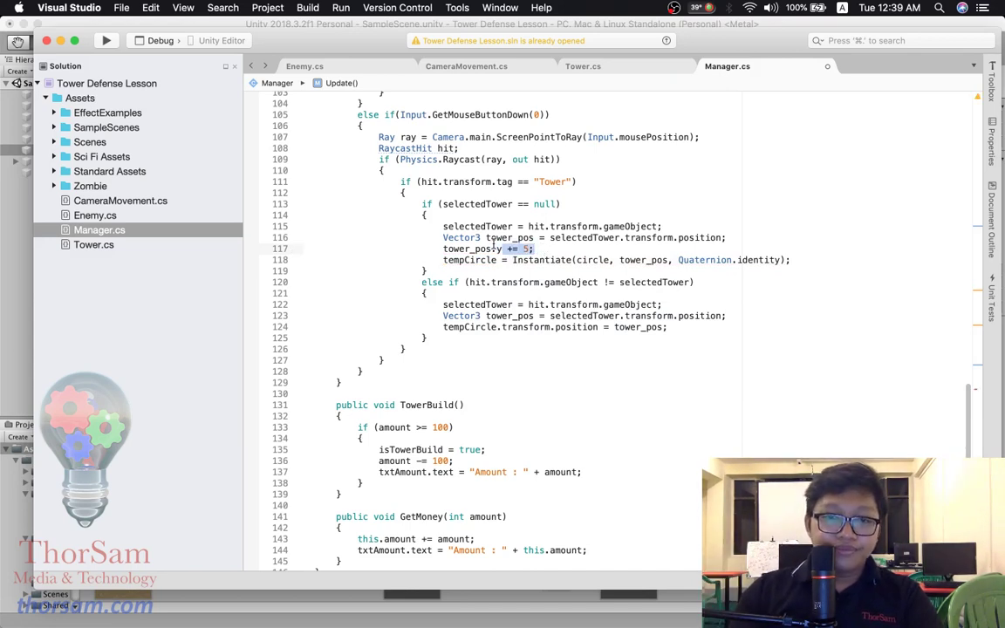
left_click(724, 315)
key("Return")
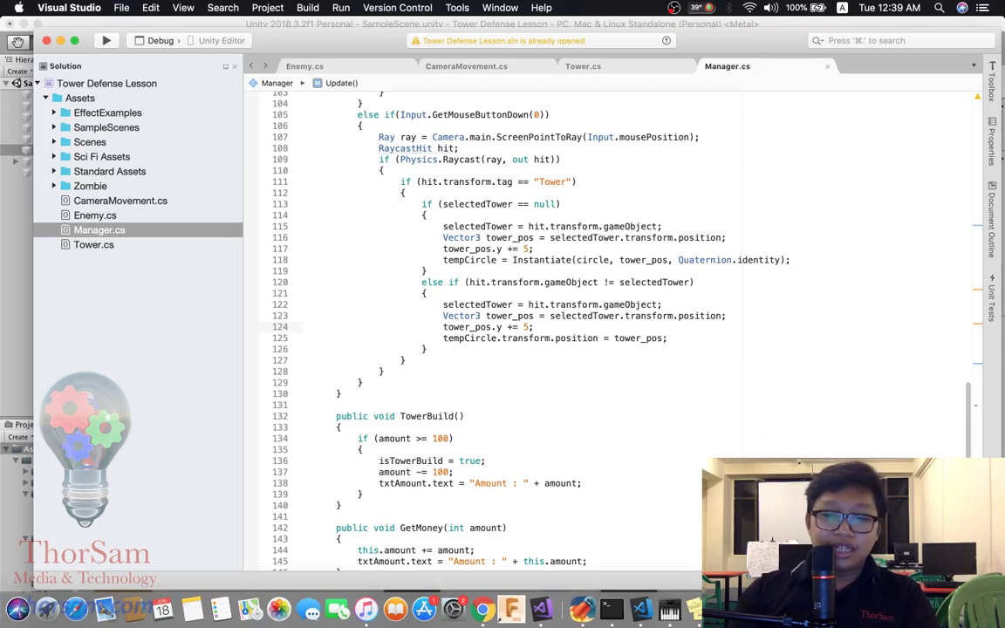
key("super+Tab")
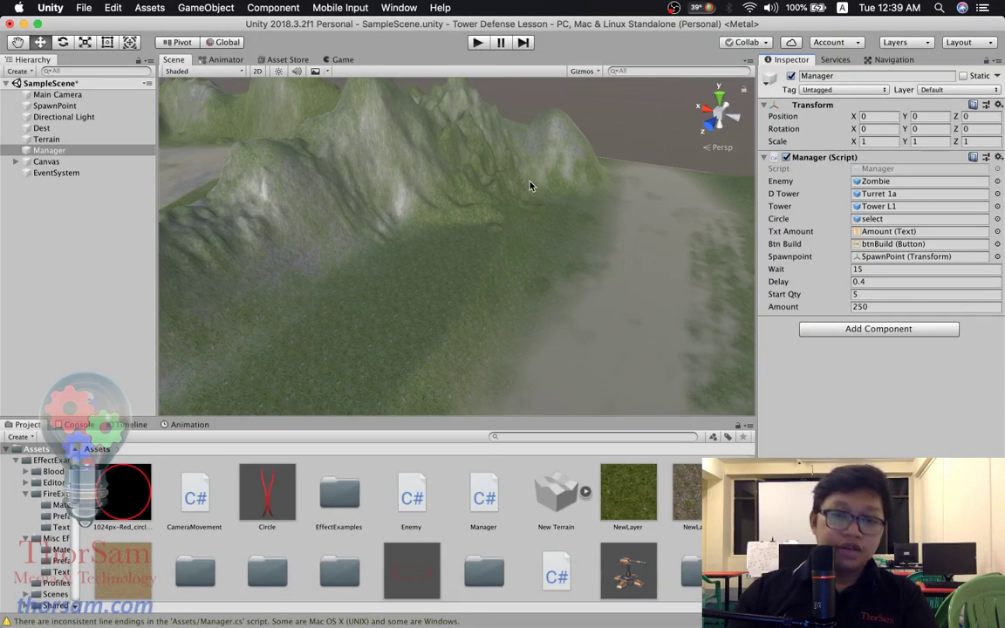
key("super+p")
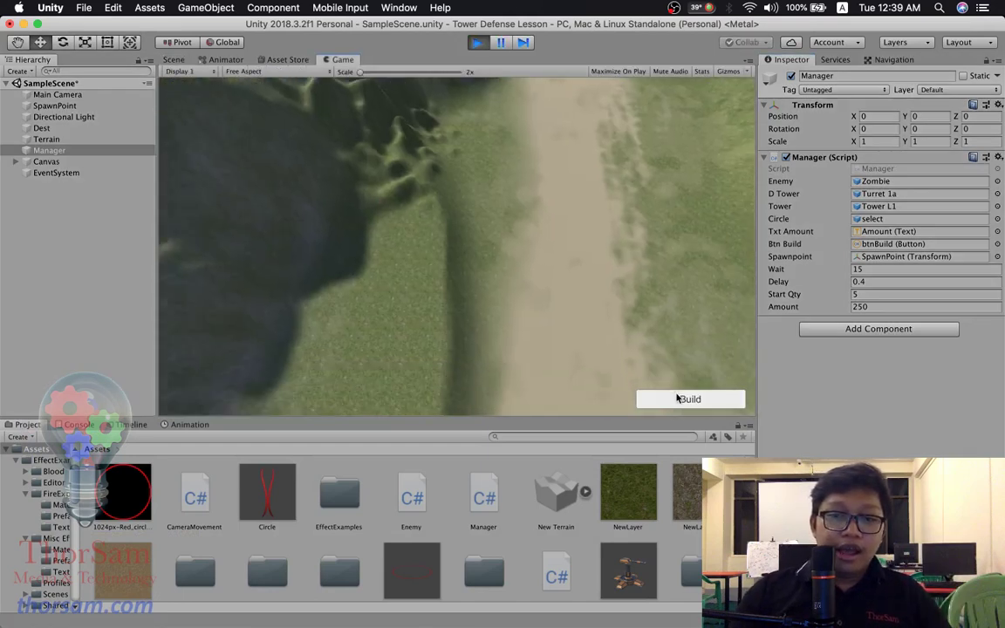
left_click(680, 398)
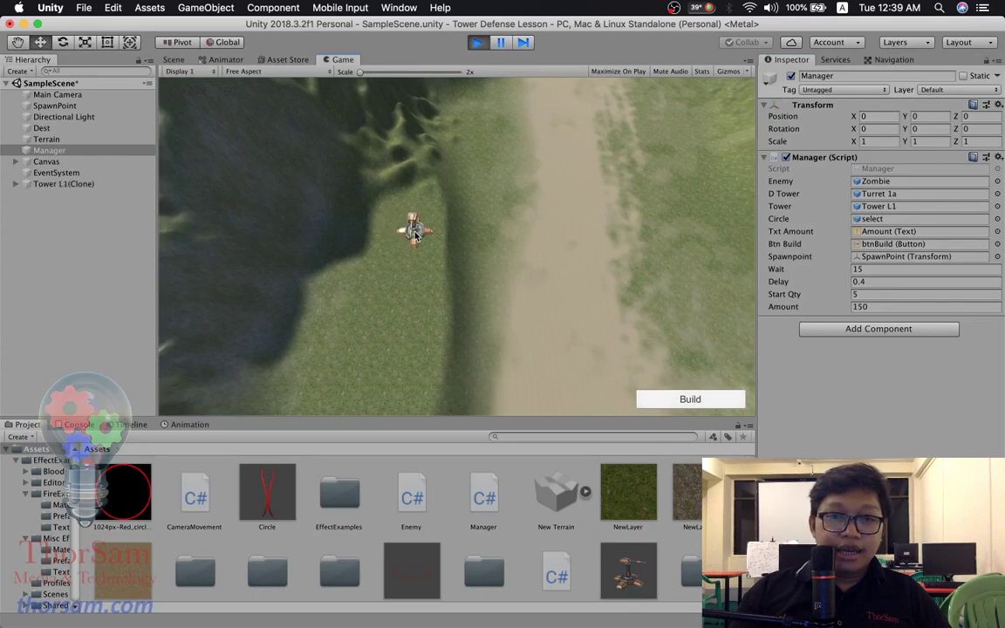
left_click(657, 399)
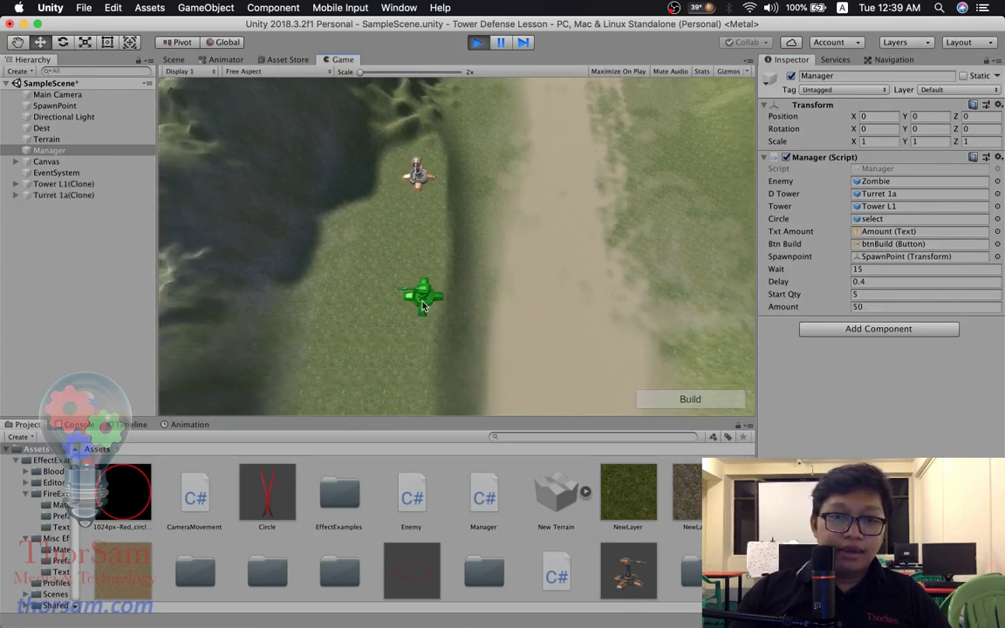
left_click(406, 305)
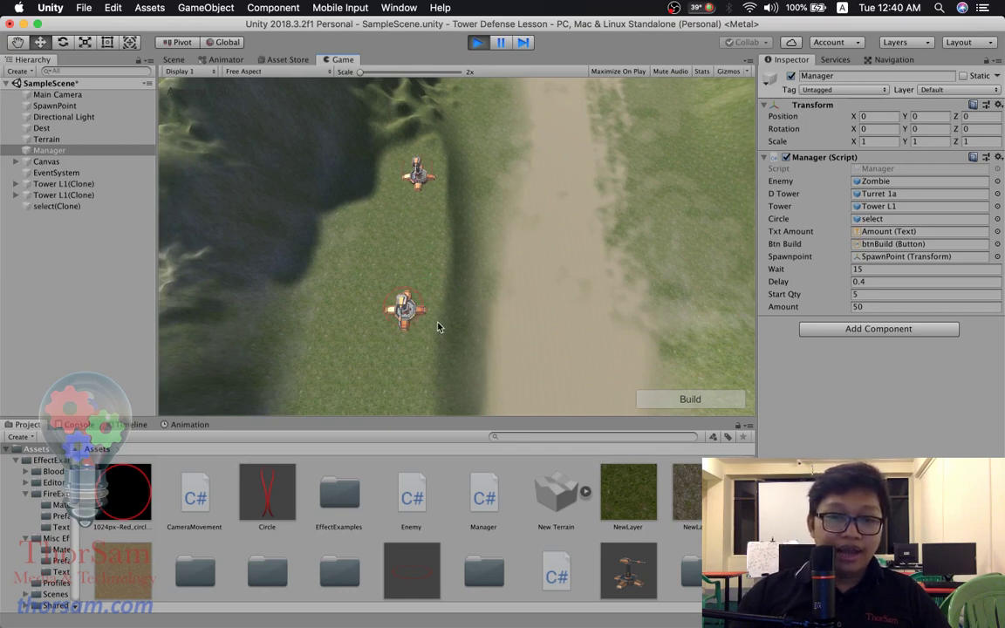
left_click(480, 43)
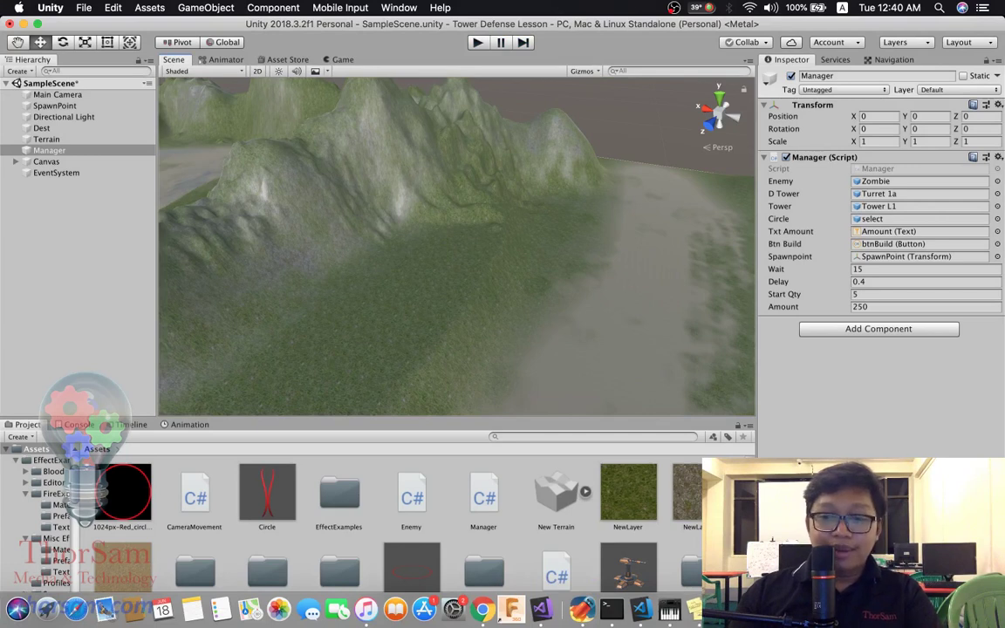
- Change the tower_pos.y offset from 5 to 1 on lines 117 and 124 and save Manager.cs
double_click(879, 169)
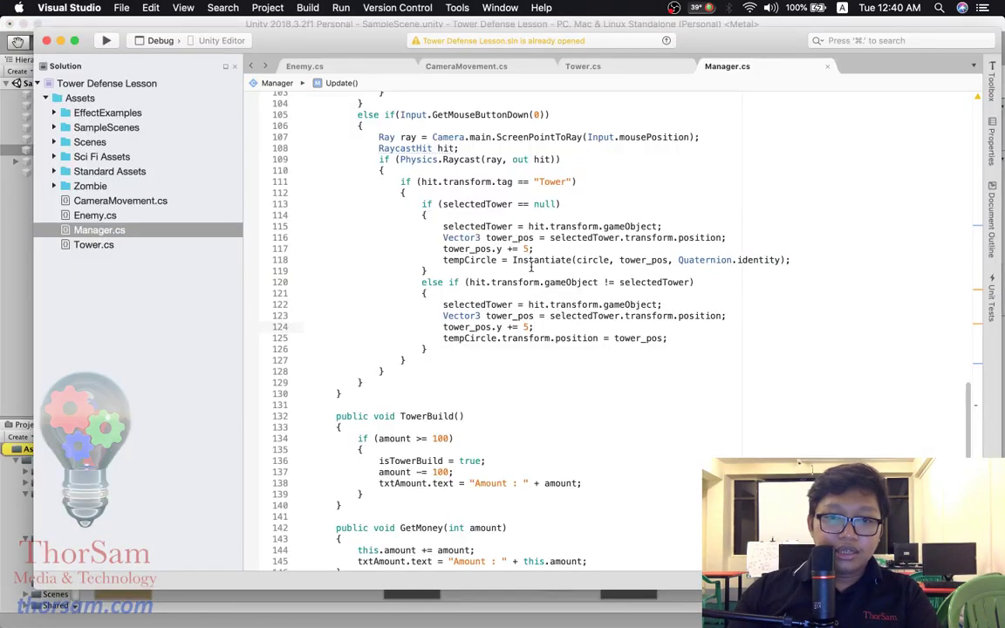
left_click(528, 248)
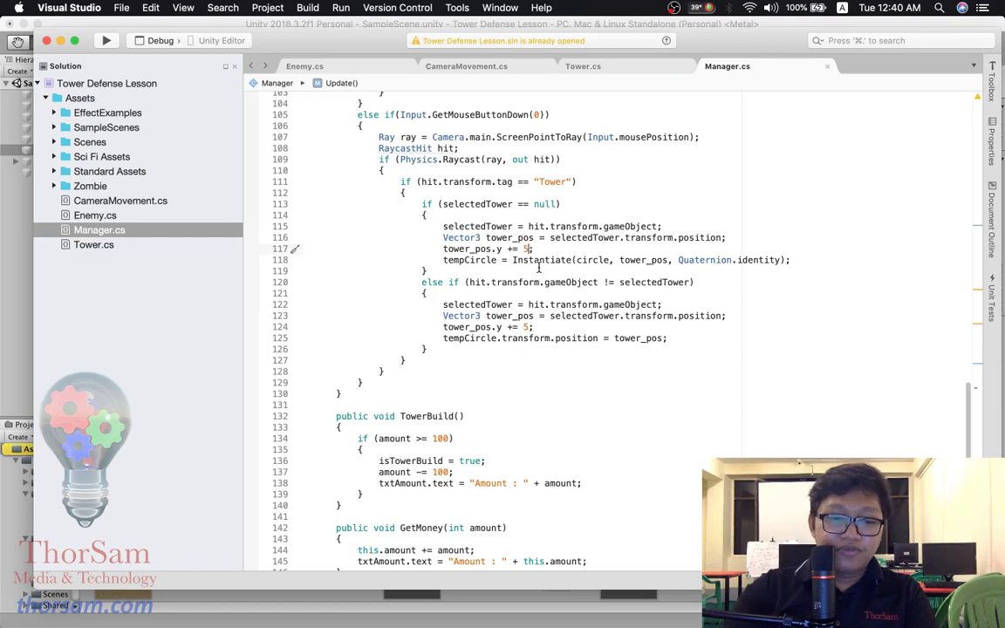
key("BackSpace")
type("1")
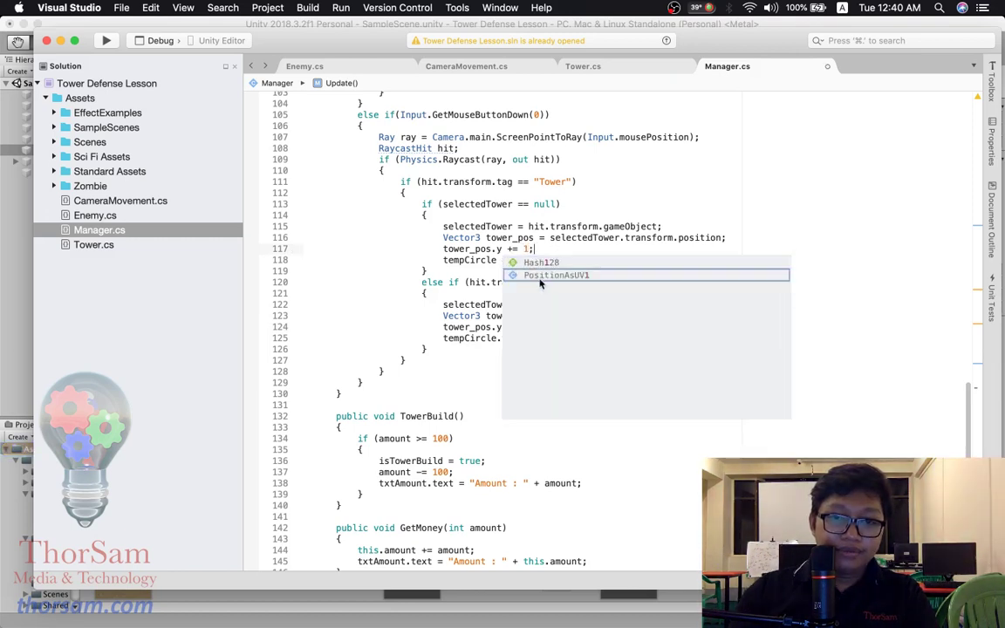
left_click(527, 327)
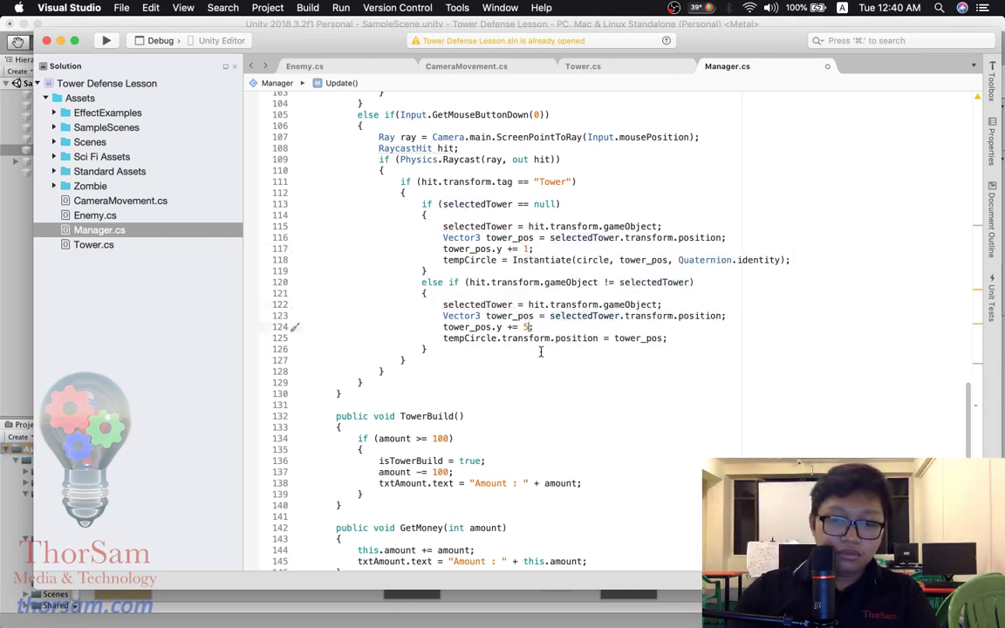
key("BackSpace")
type("1")
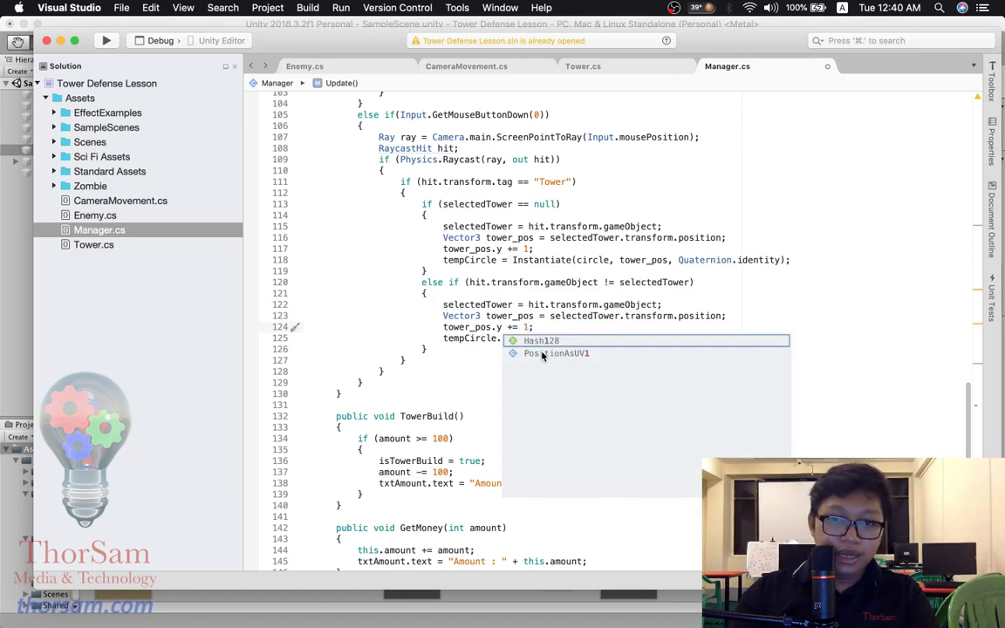
key("Escape")
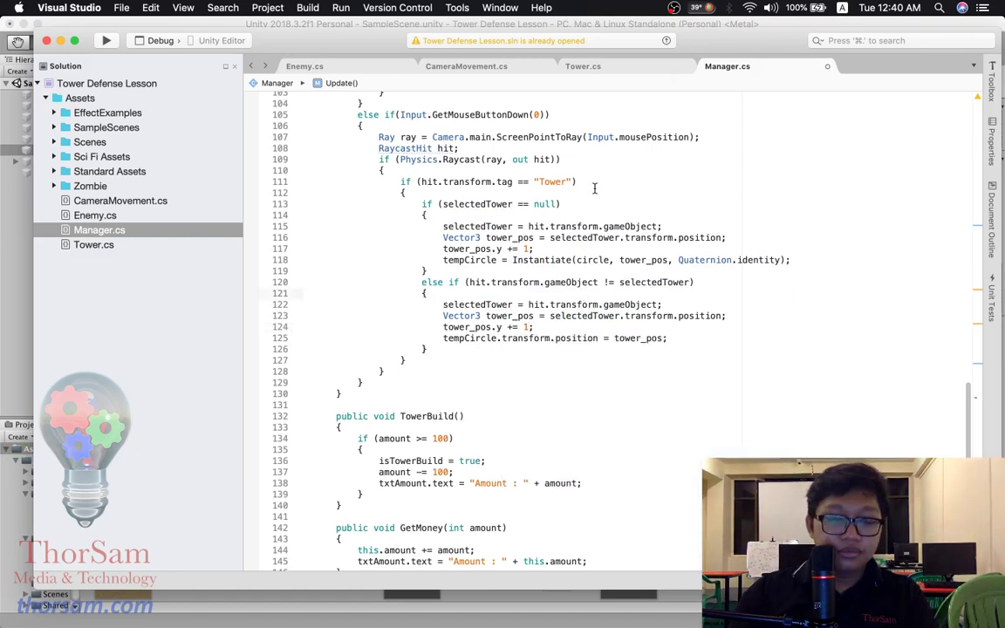
key("super+s")
mouse_move(611, 625)
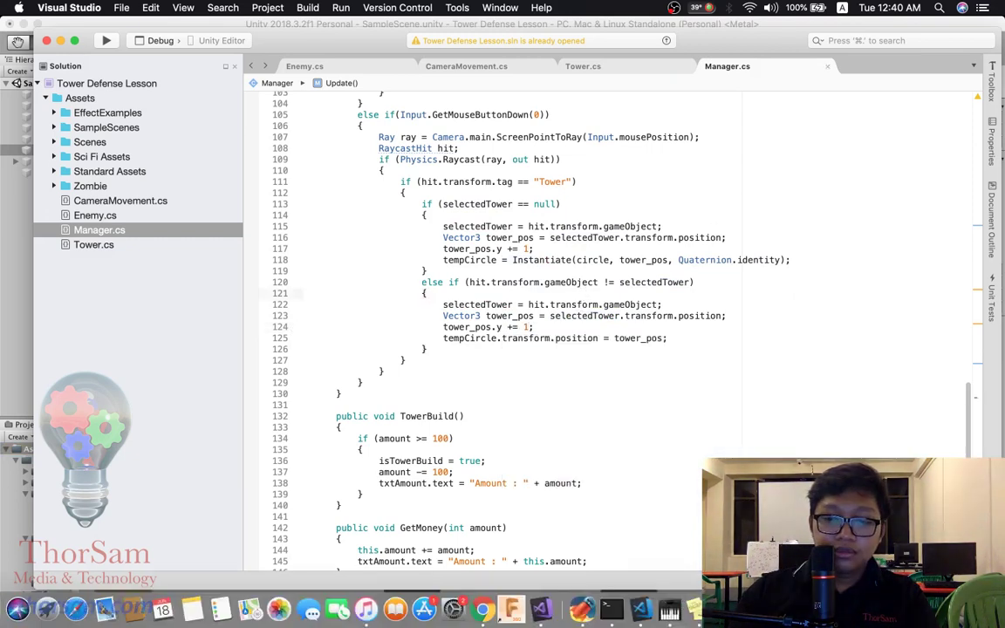
key("super+Tab")
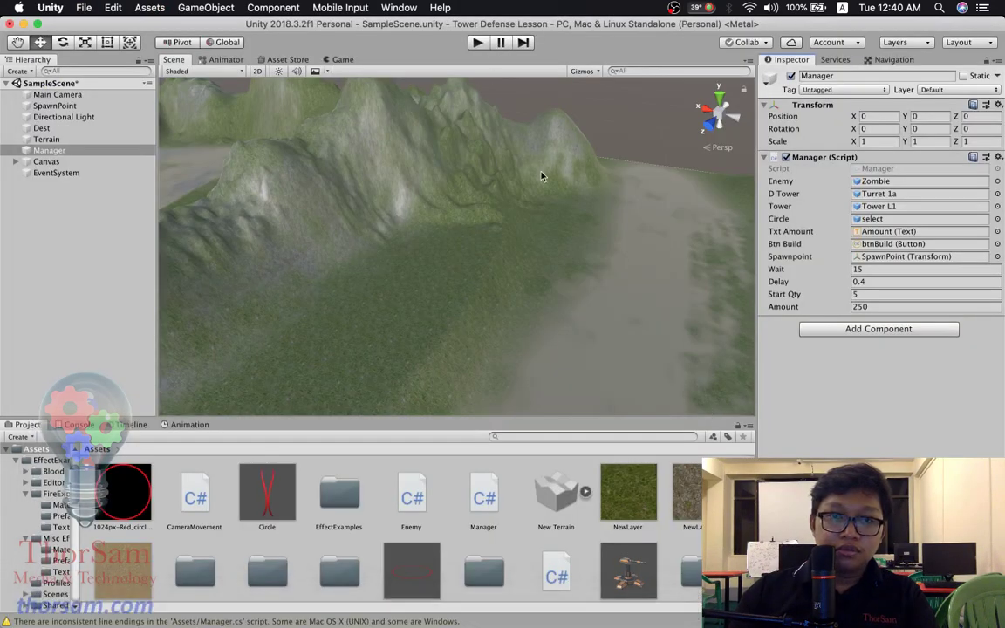
key("super+p")
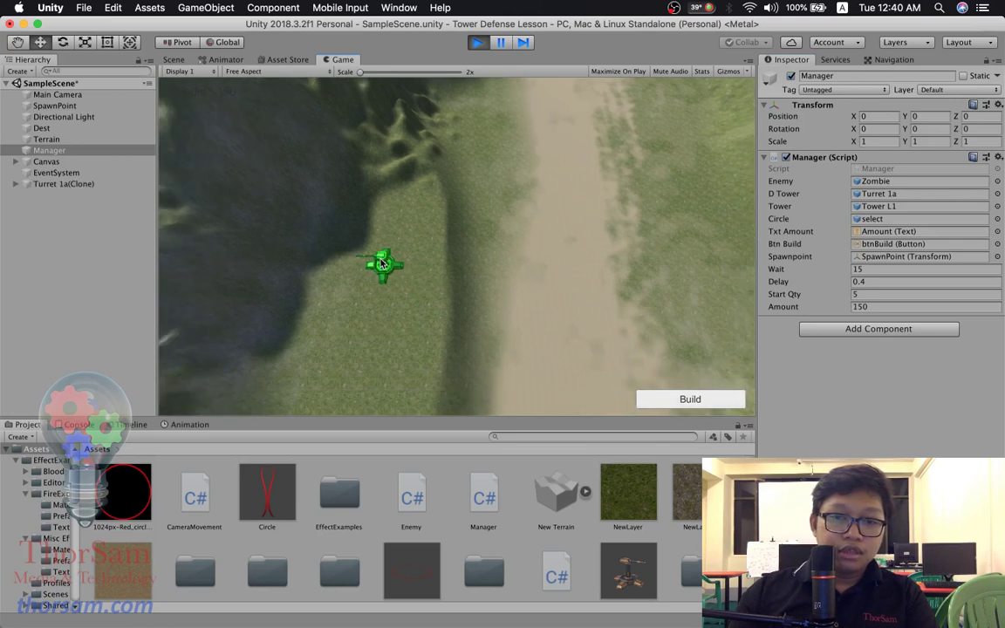
left_click(410, 238)
left_click(647, 397)
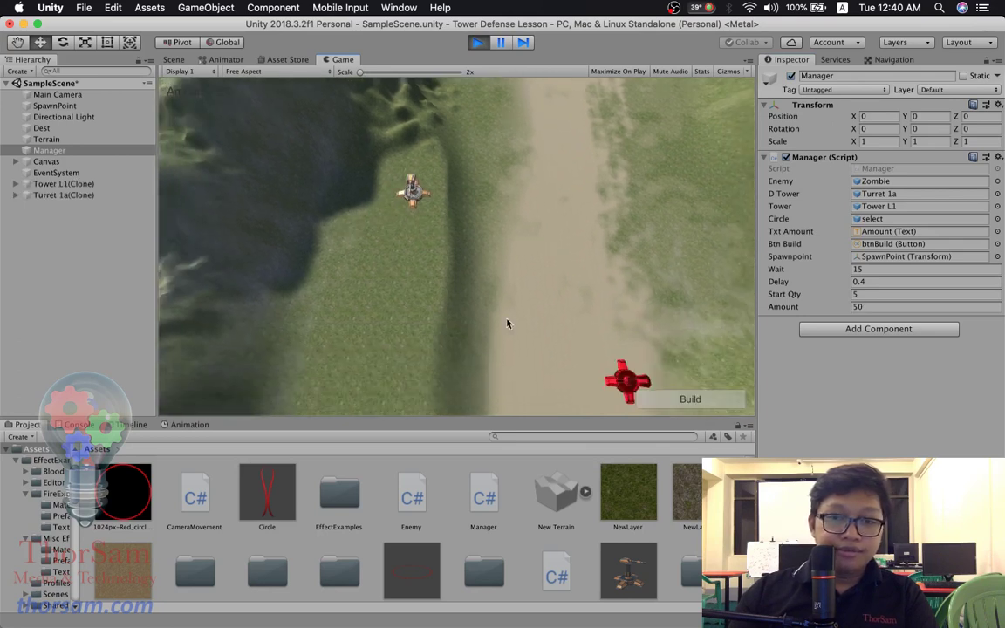
left_click(413, 284)
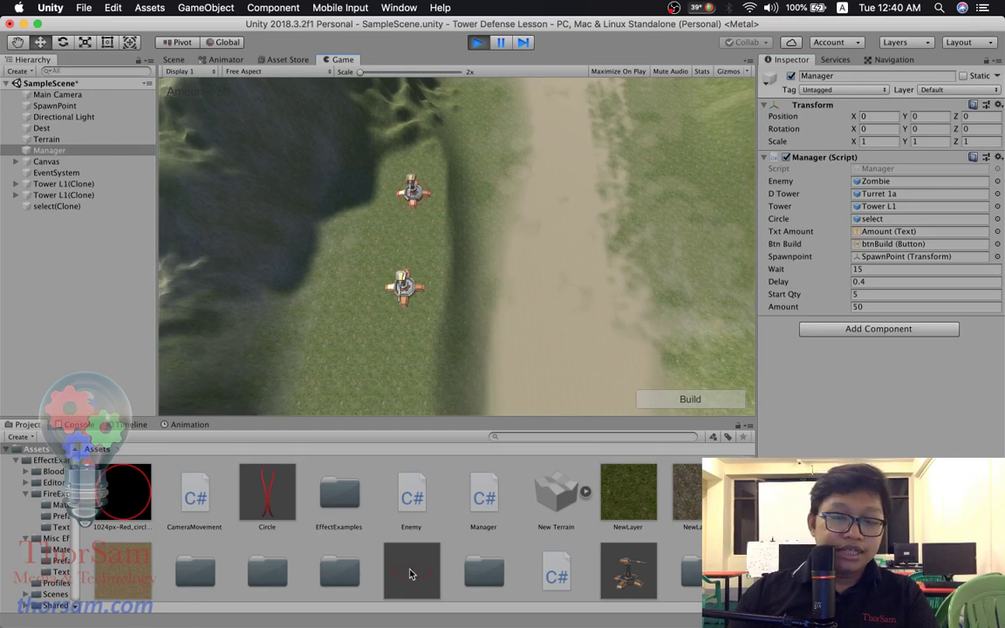
scroll(403, 572, "down", 3)
scroll(452, 131, "up", 3)
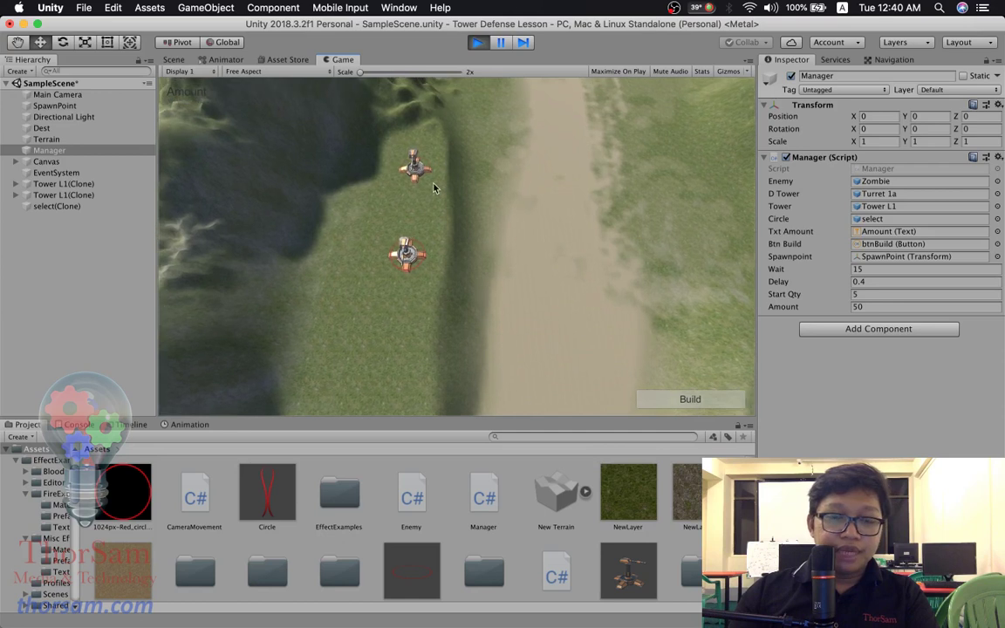
scroll(443, 339, "down", 2)
scroll(432, 140, "up", 2)
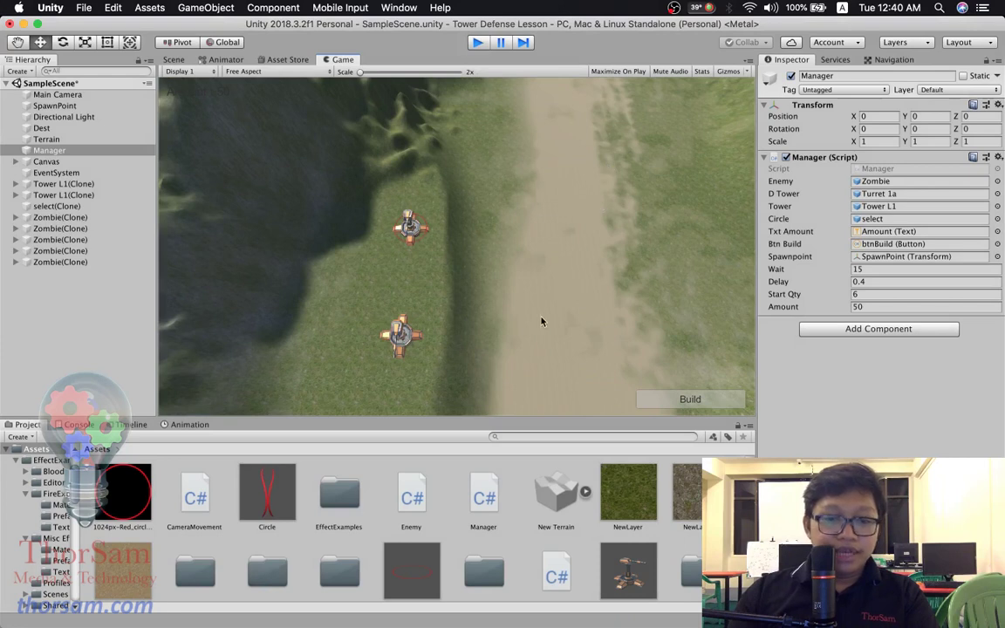
key("super+p")
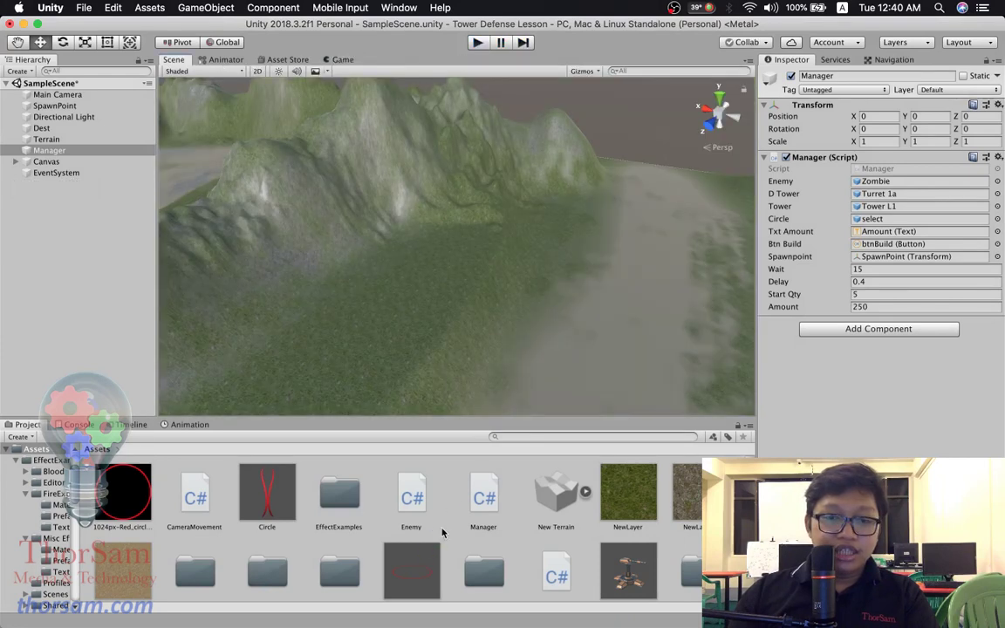
- Open the select ring prefab and set its scale to 1.2 on X, Y and Z
double_click(412, 571)
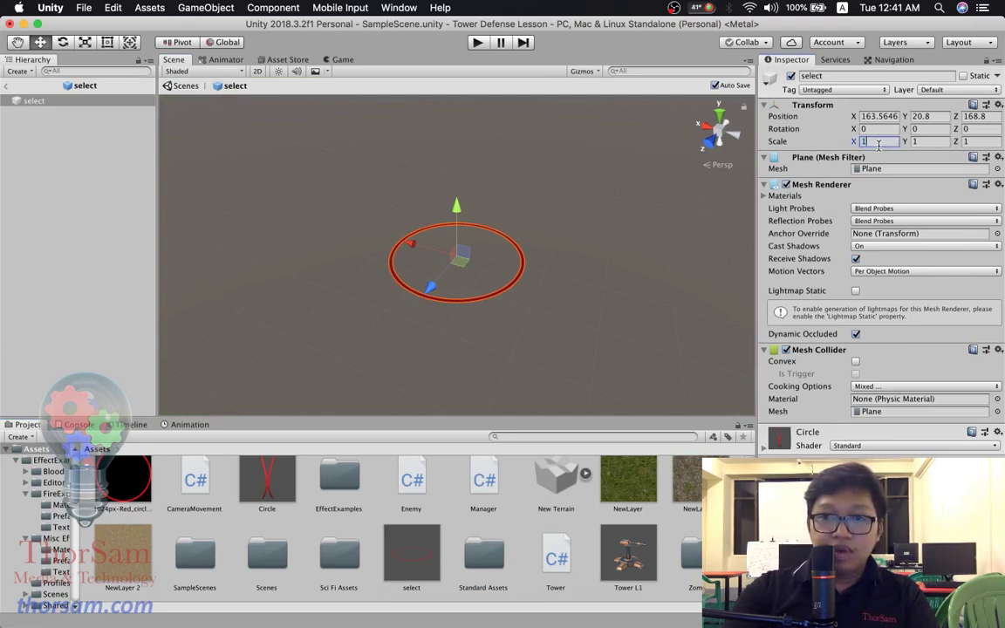
type(".2")
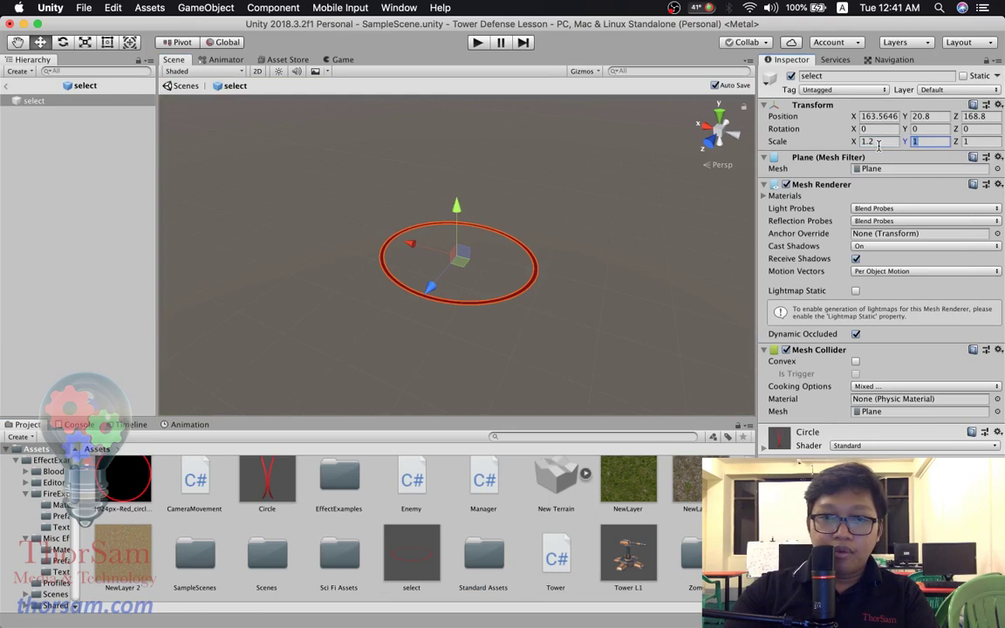
key("Tab")
type(".2")
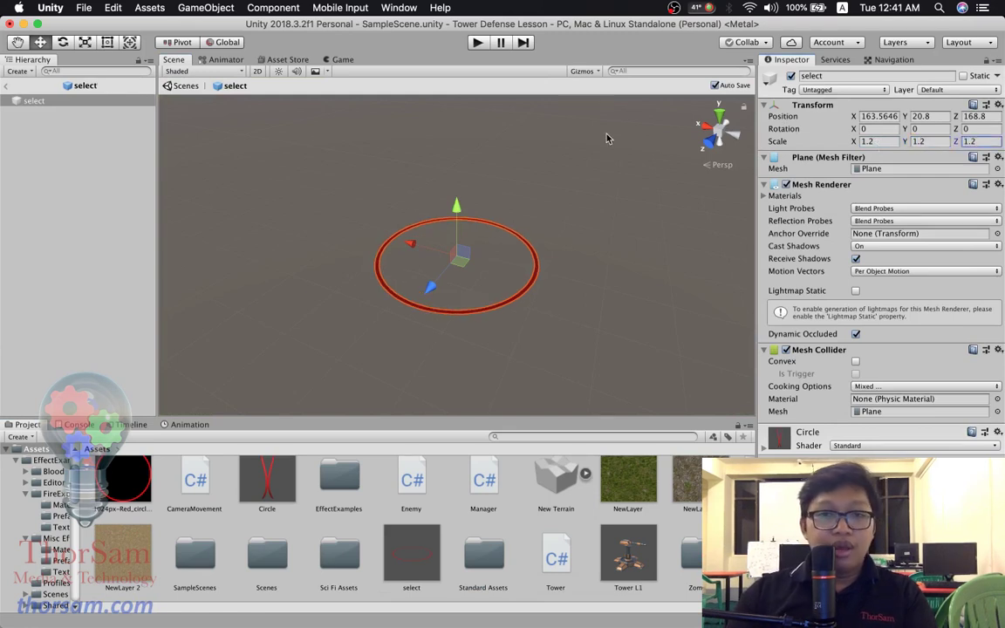
- Reset the ring's position to 0, 0, 0, leave Prefab Mode and start play mode
left_click(879, 116)
type("0")
key("Tab")
type("0")
key("Tab")
type("0")
double_click(36, 101)
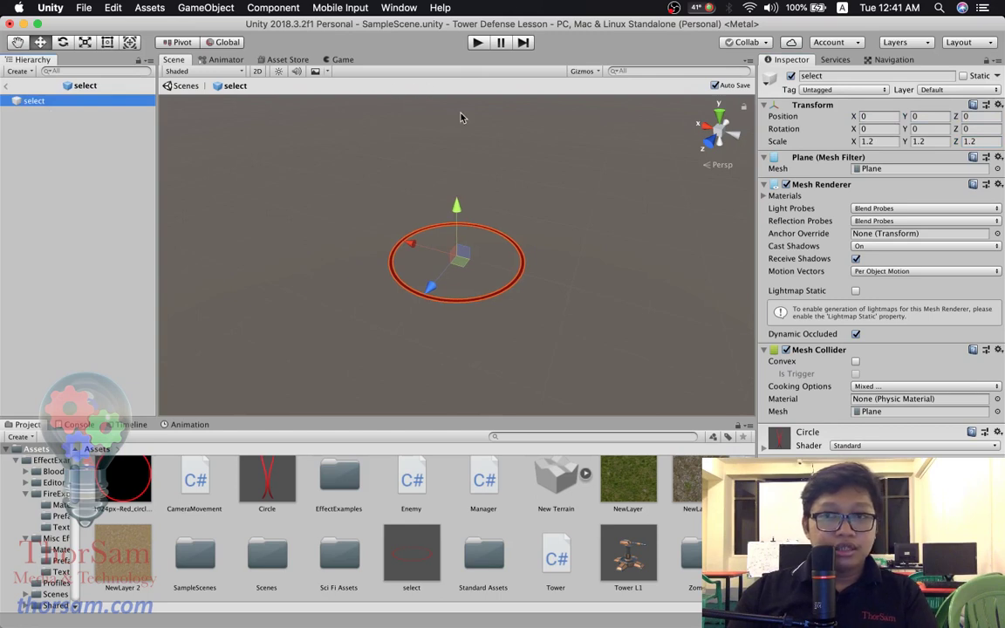
left_click(167, 85)
left_click(477, 42)
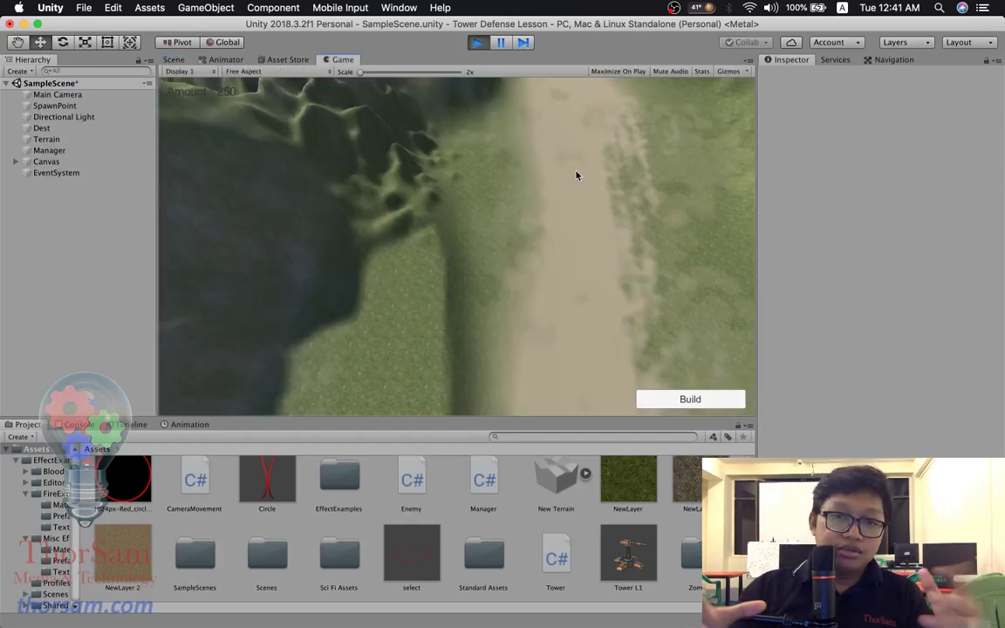
- Build two towers on the grass beside the path during the play test
left_click(670, 400)
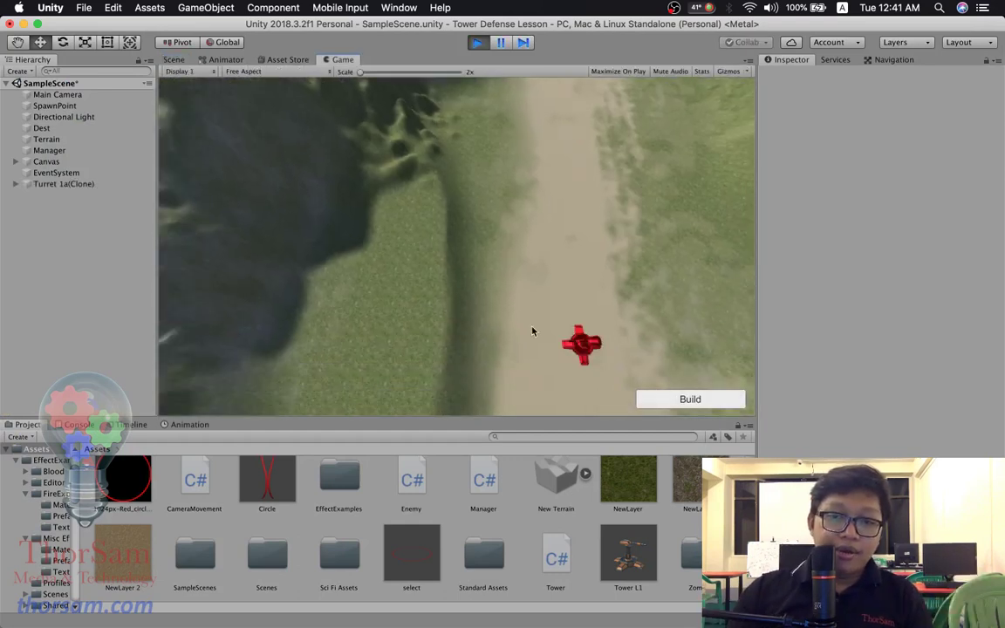
left_click(415, 257)
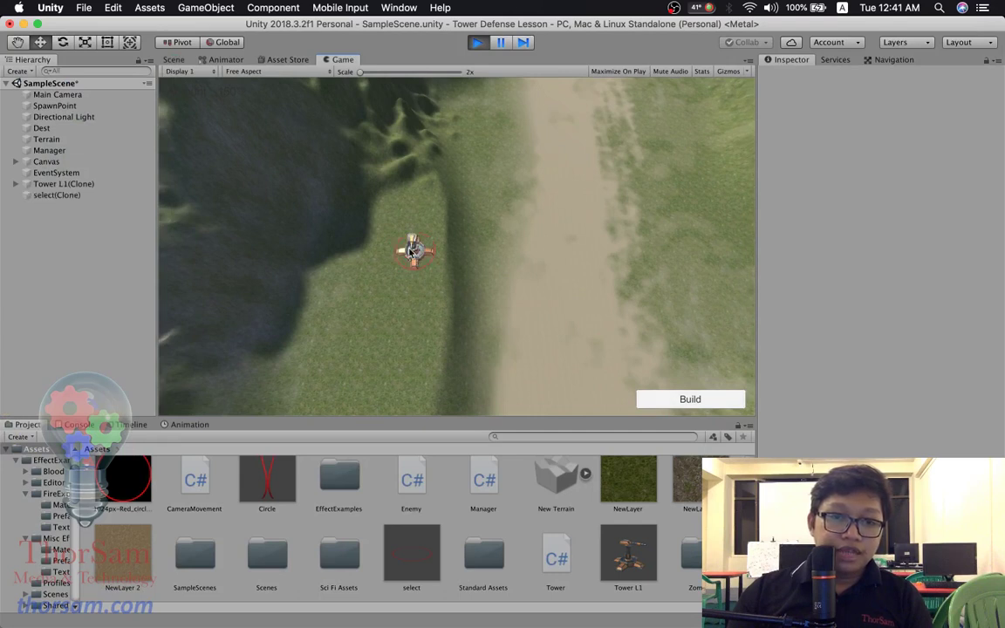
key("s")
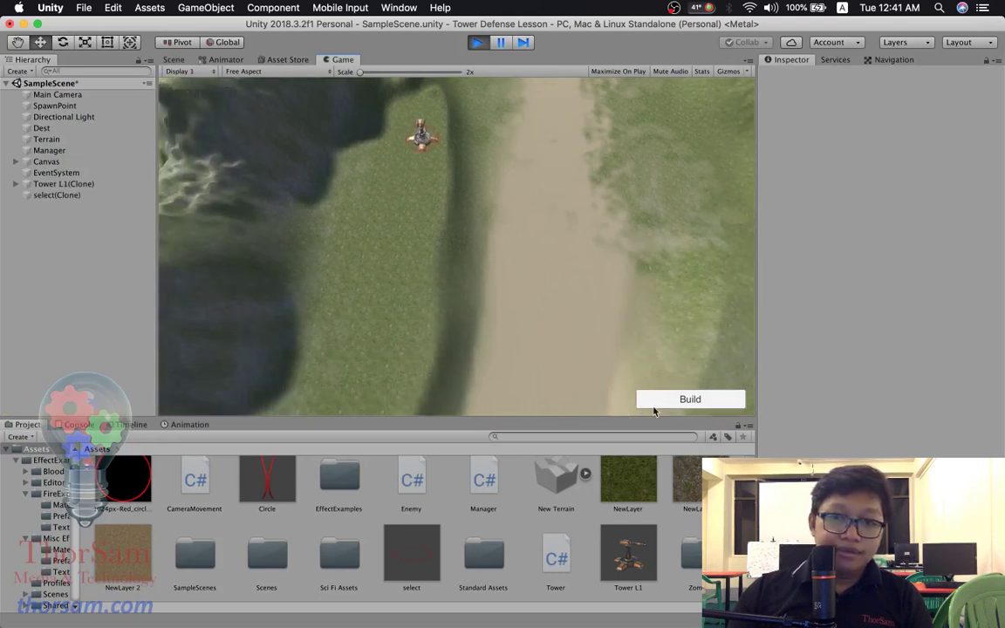
left_click(654, 403)
left_click(417, 208)
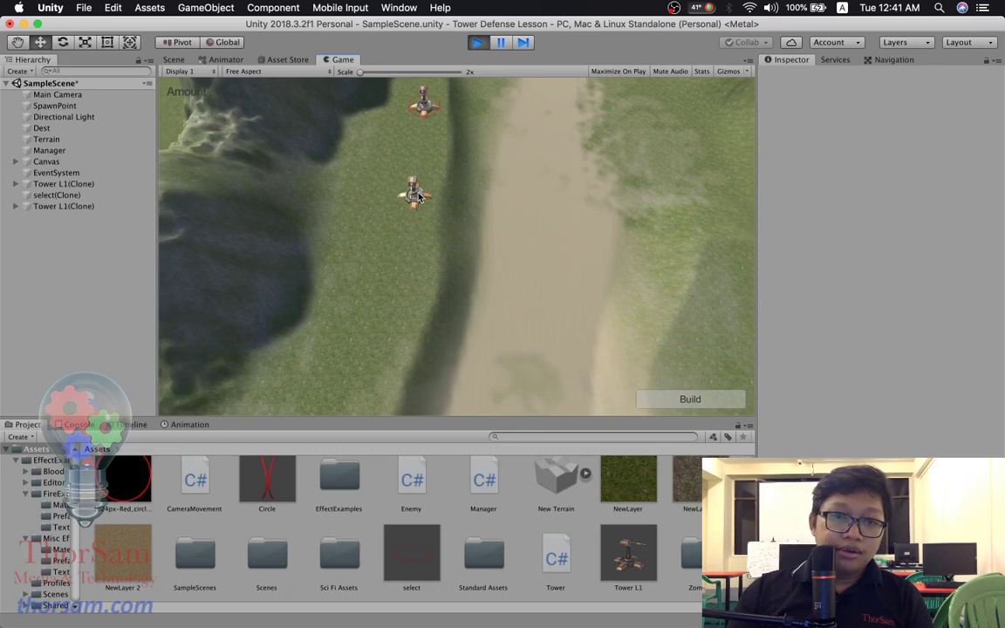
scroll(443, 103, "up", 3)
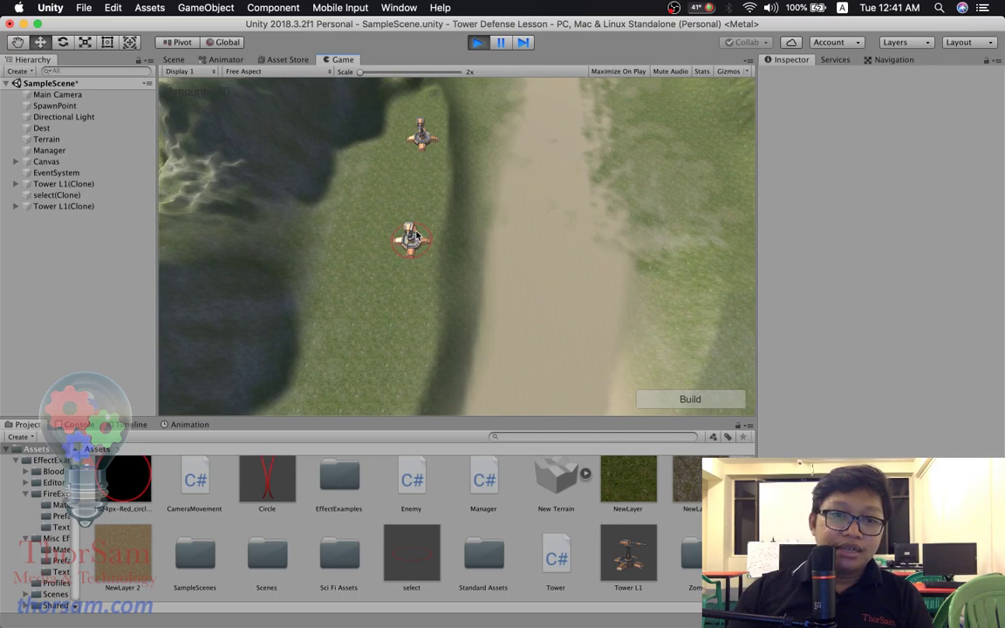
- Stop play mode and open the Manager object's script in Visual Studio
mouse_move(479, 66)
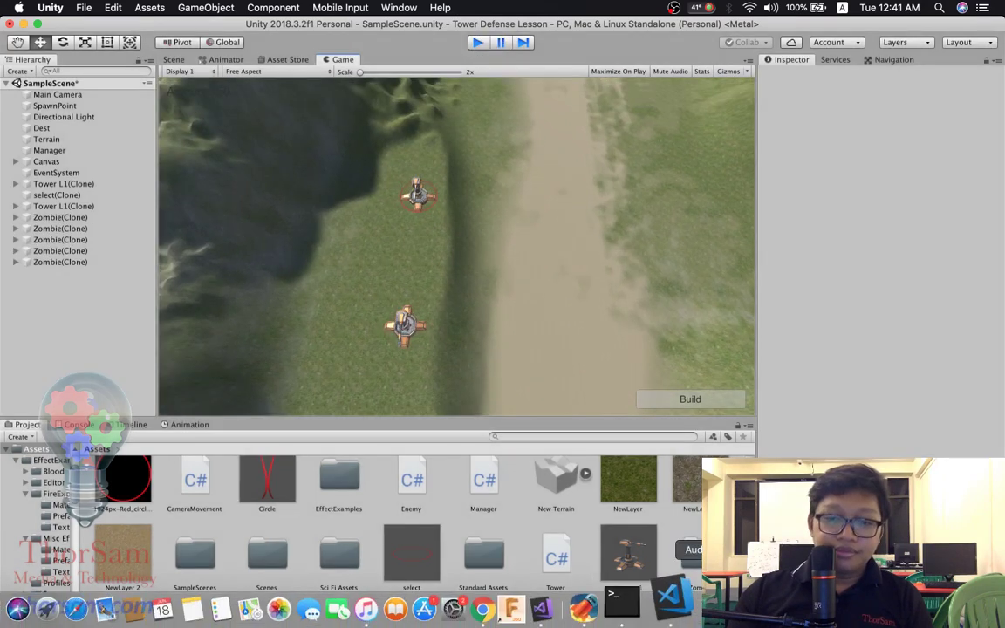
key("super+p")
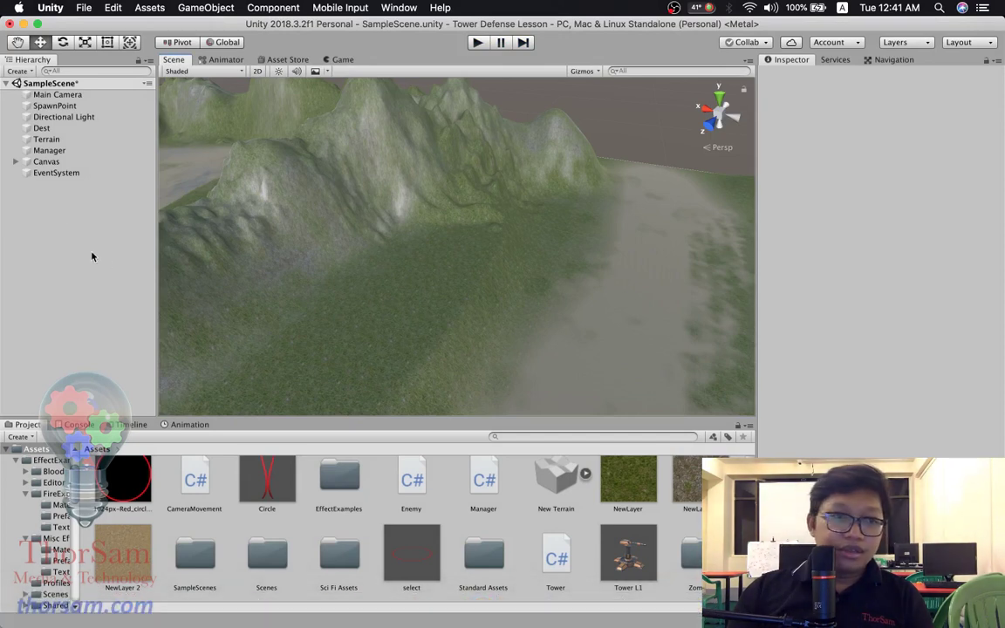
left_click(53, 150)
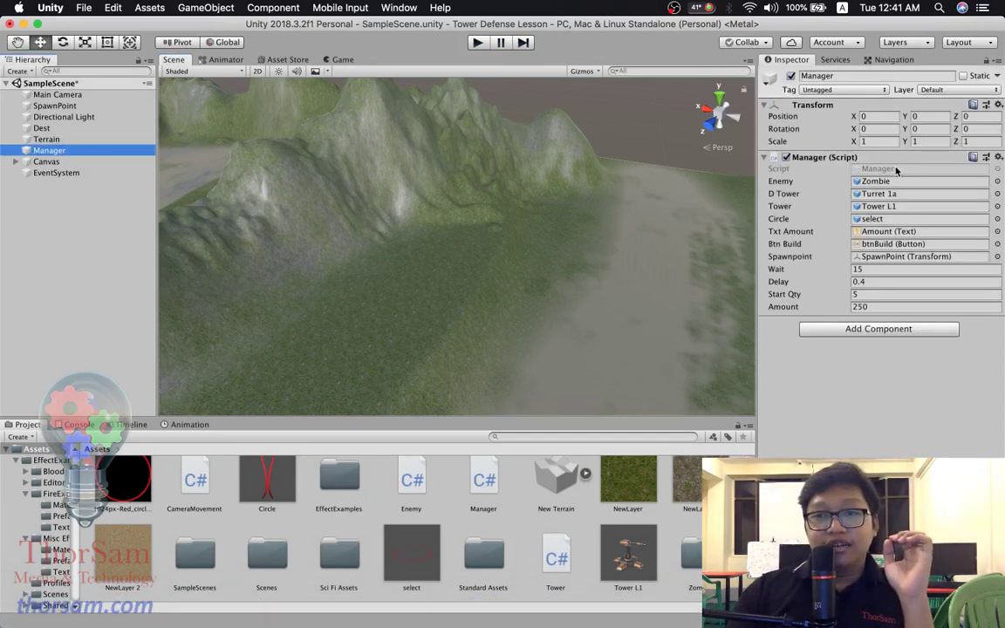
double_click(895, 169)
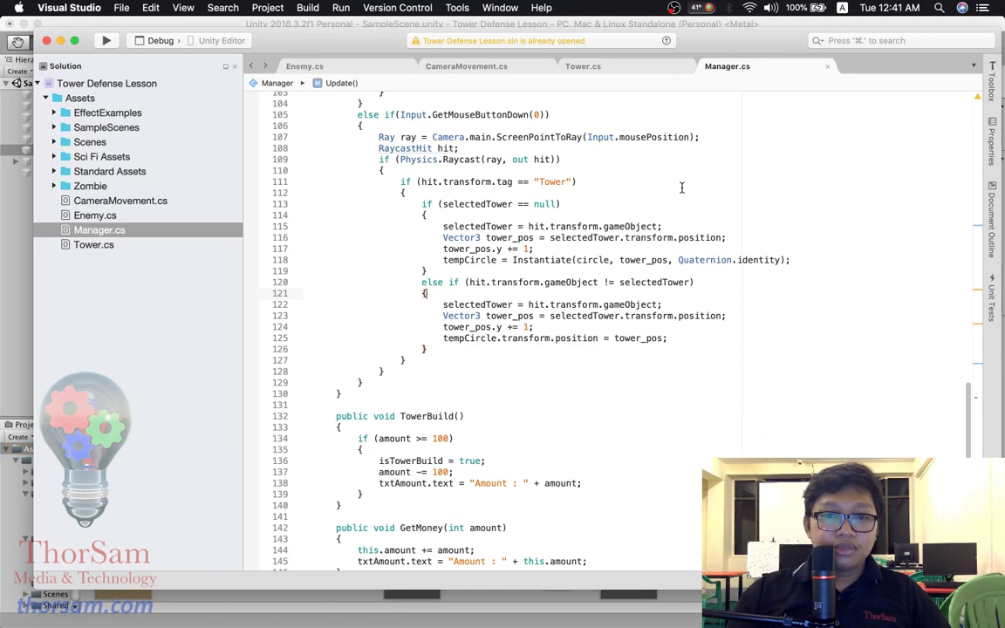
- At the start of the isTowerBuild block, add an if (selectedTower != null) { block
scroll(682, 187, "up", 1)
scroll(682, 187, "down", 6)
scroll(682, 188, "up", 2)
scroll(682, 188, "up", 8)
scroll(682, 187, "up", 5)
scroll(681, 186, "up", 4)
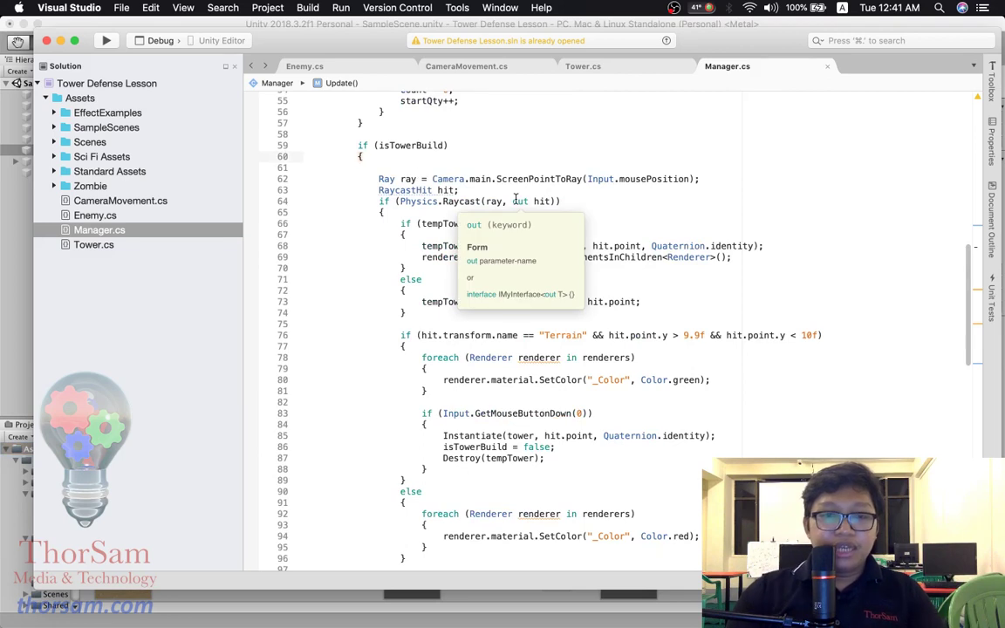
key("Return")
type("if")
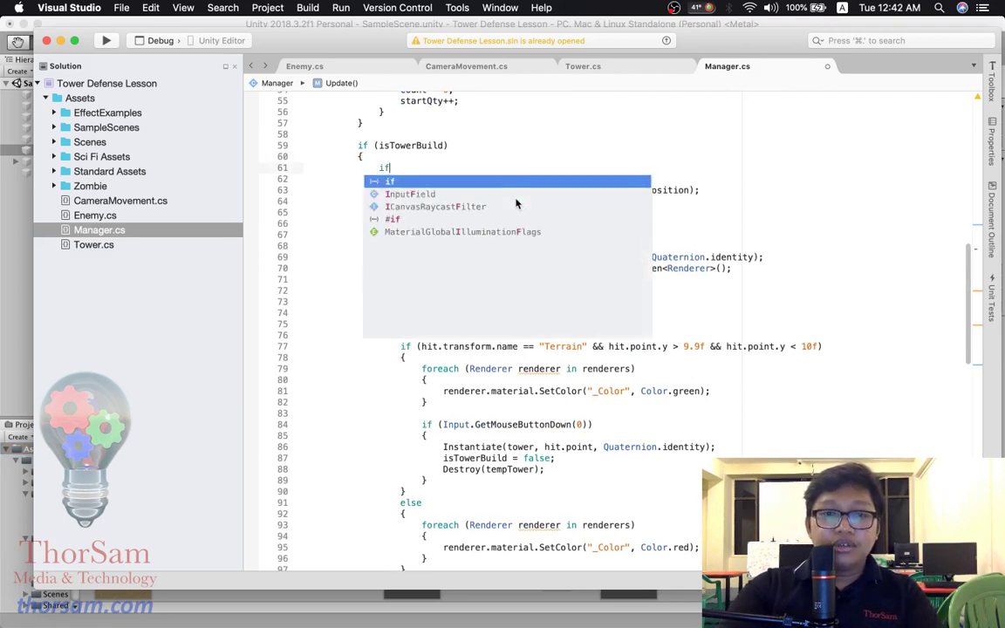
type("(")
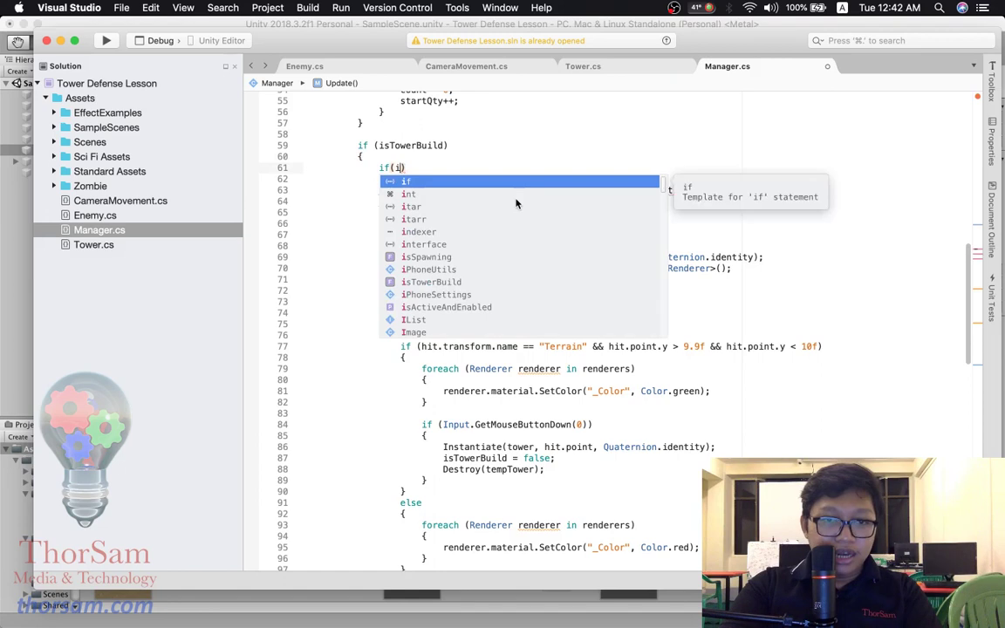
type("se")
key("Return")
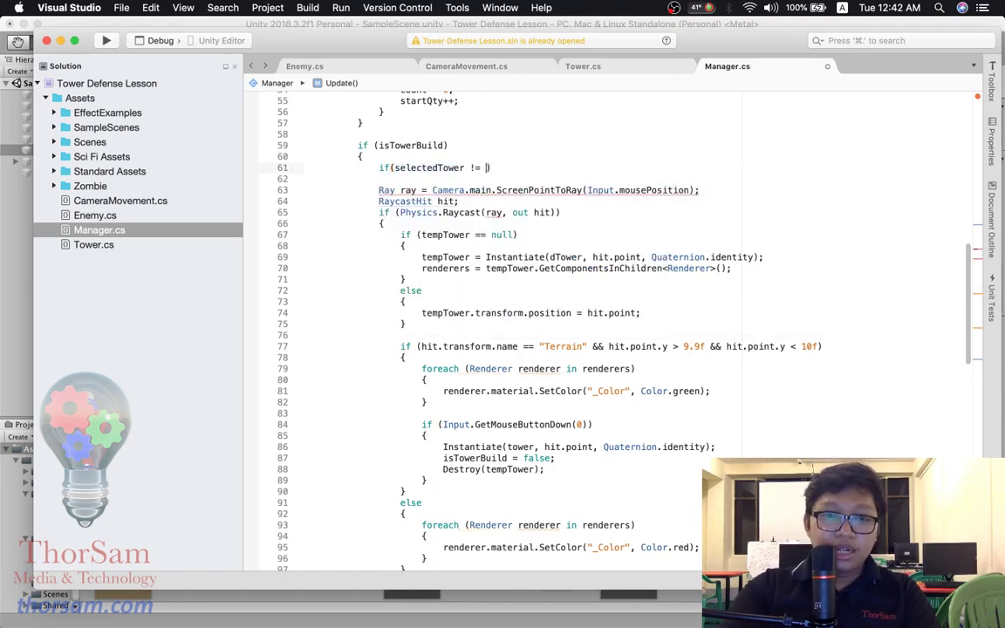
type("null)")
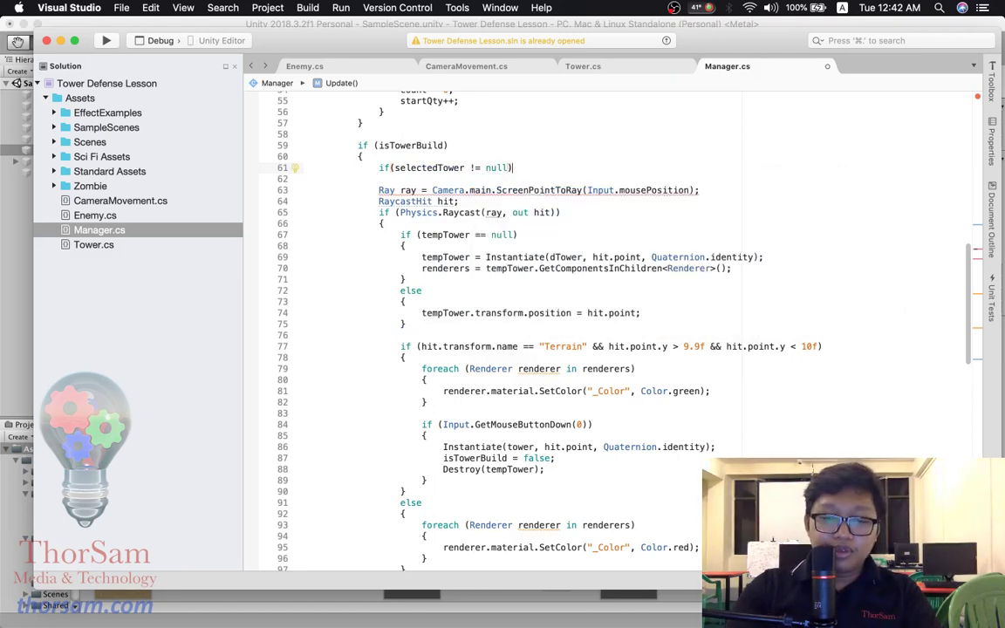
type("{")
key("Return")
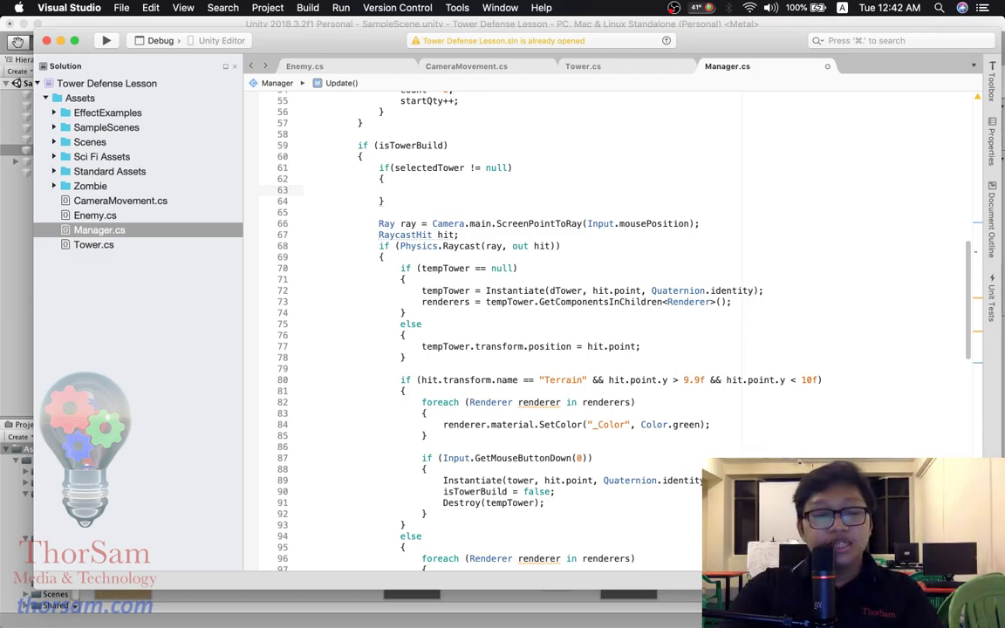
- Fill the block with 'selectedTower = null;' and 'Destroy(tempTower);', then return to Unity
type("sel")
key("Return")
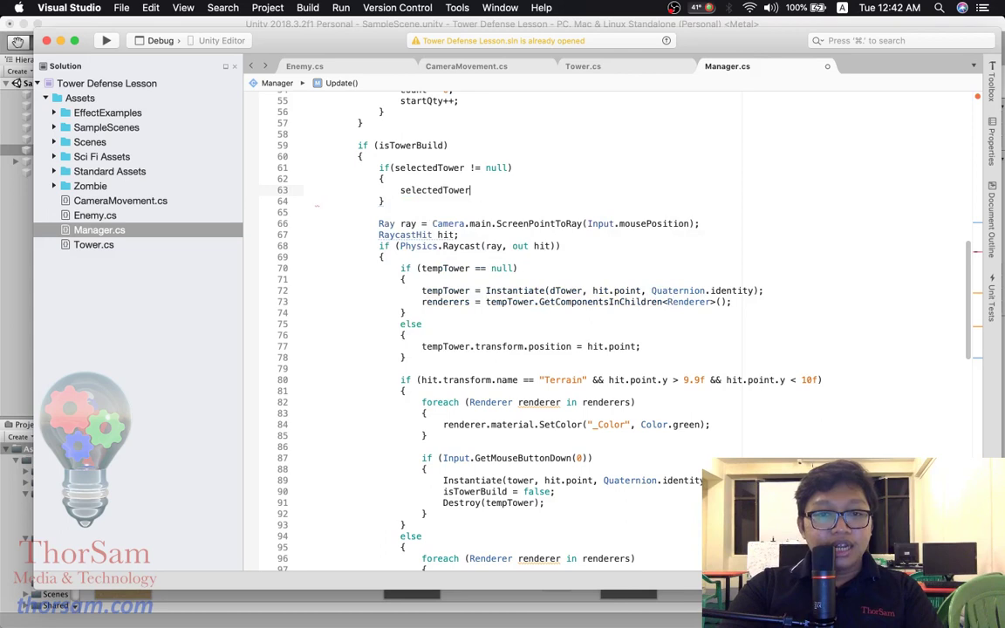
type(" = nul")
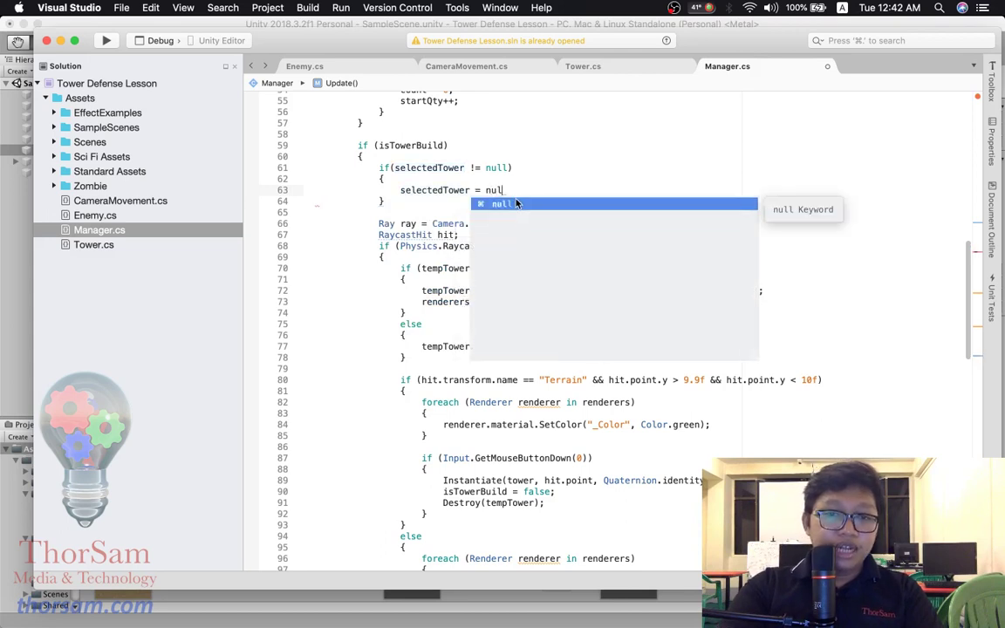
type("l;")
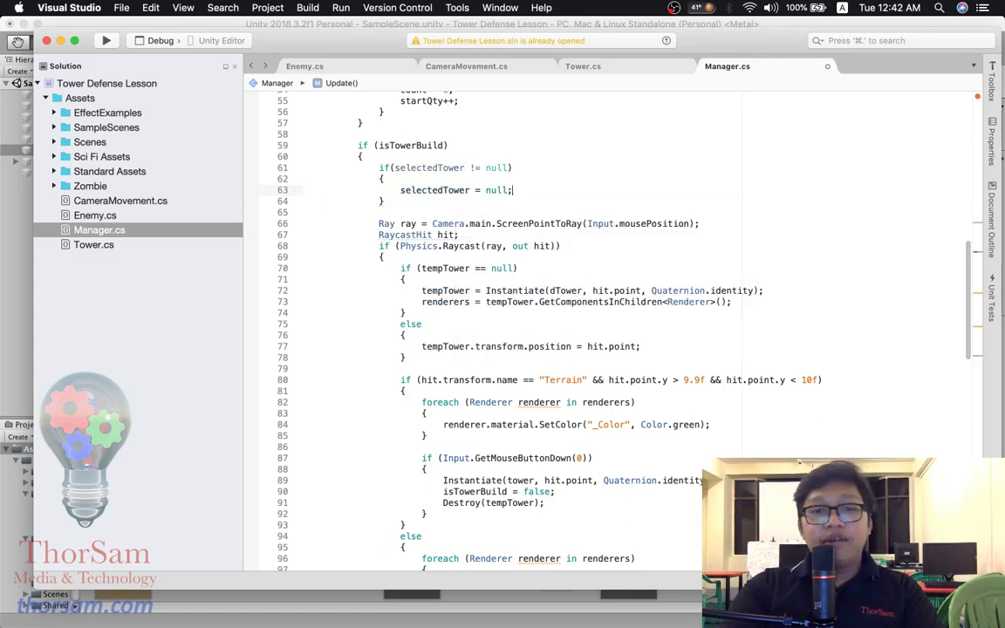
key("Return")
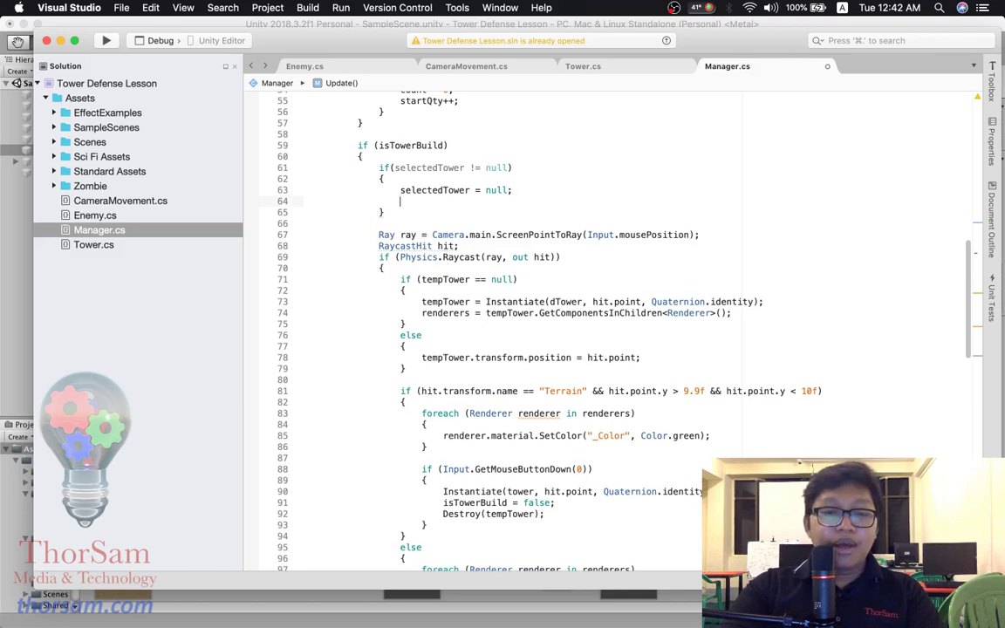
type("tem")
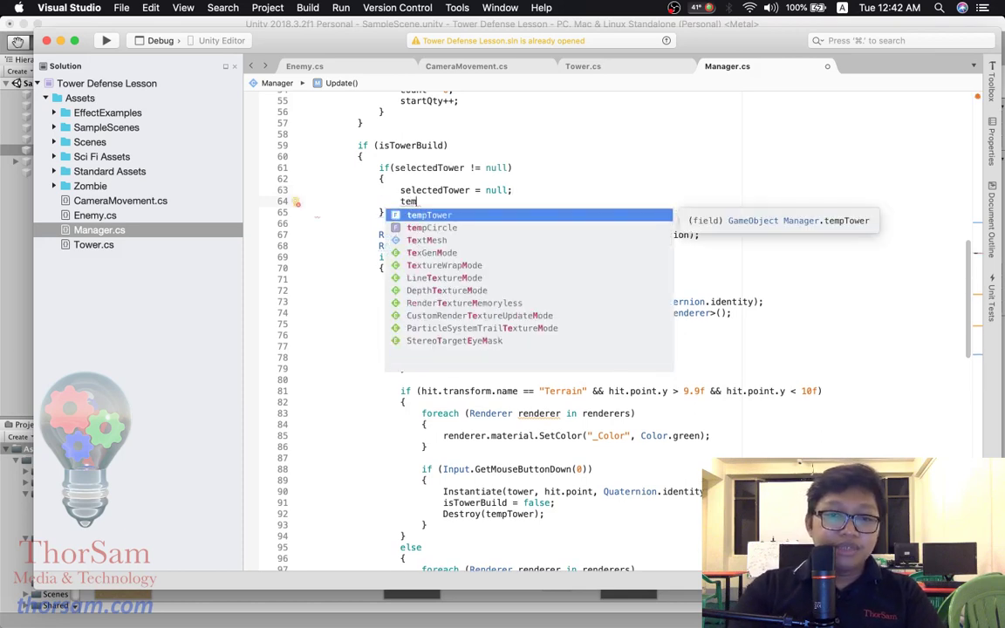
key("Down")
key("Return")
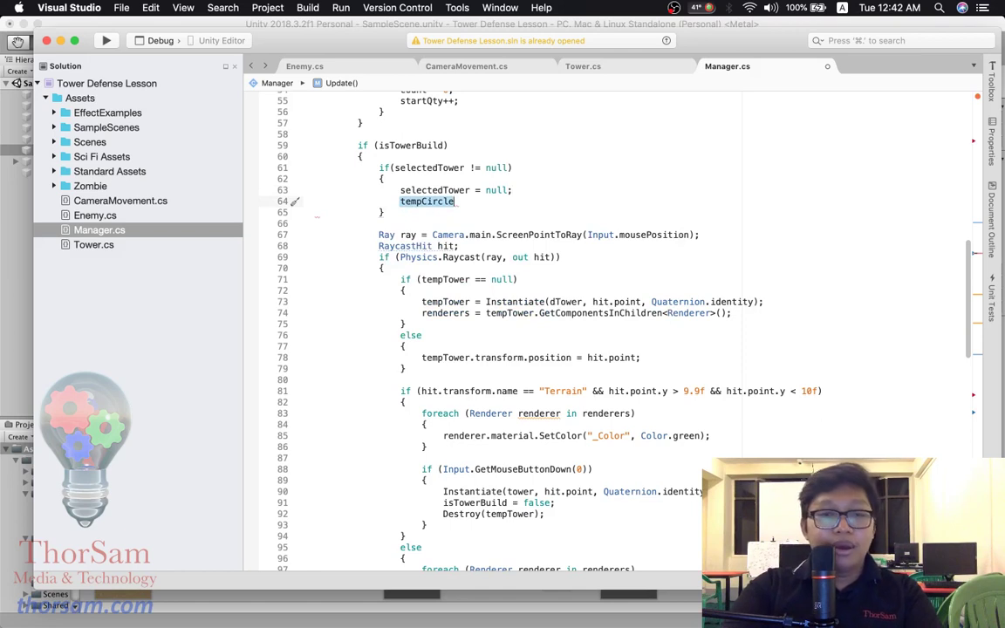
key("BackSpace")
key("BackSpace")
key("BackSpace")
key("BackSpace")
key("BackSpace")
key("BackSpace")
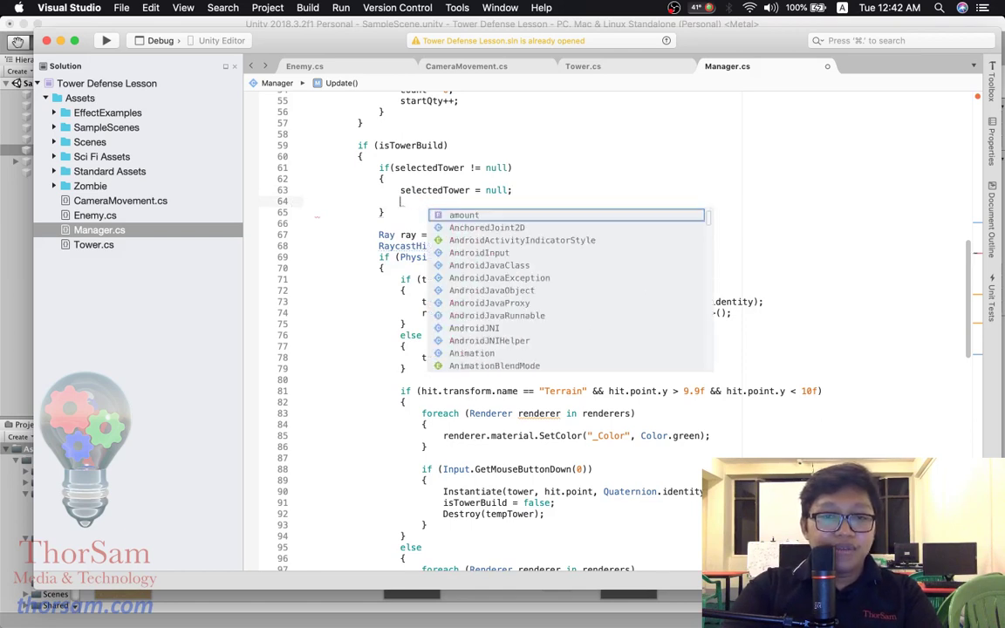
type("Des")
key("Return")
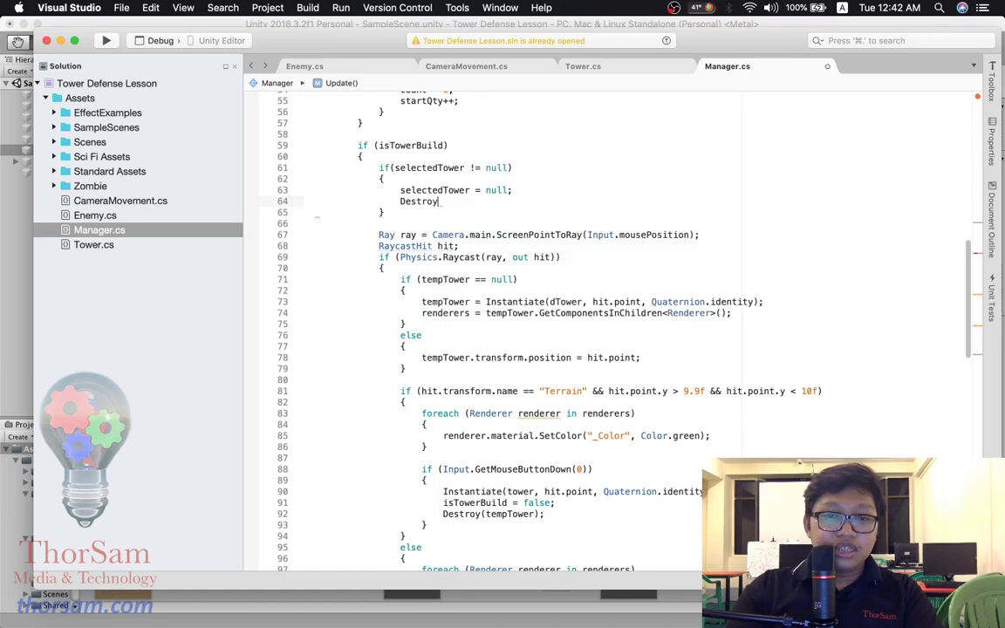
type("(")
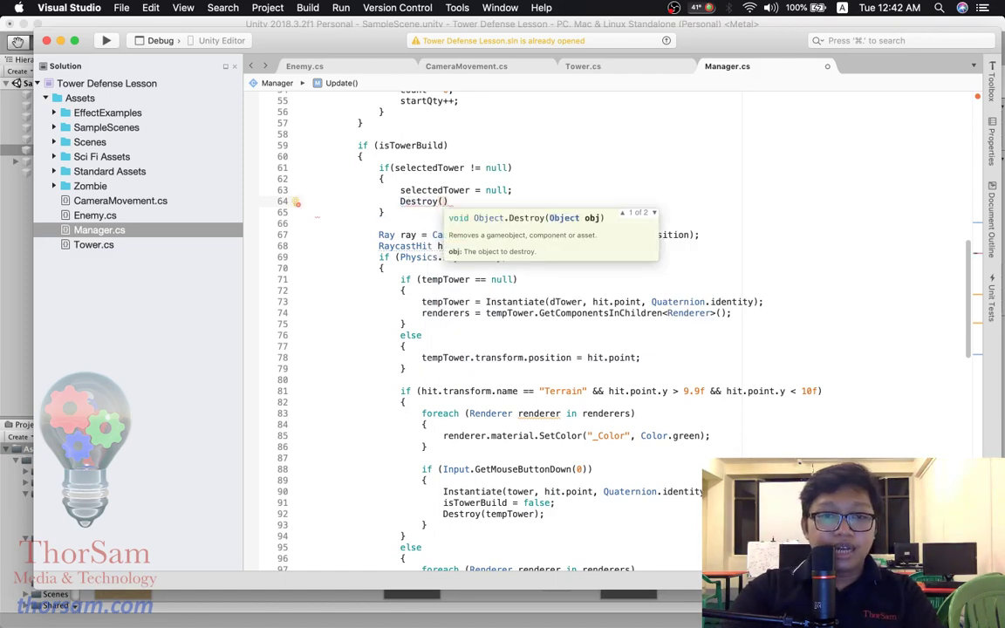
type("te")
key("Return")
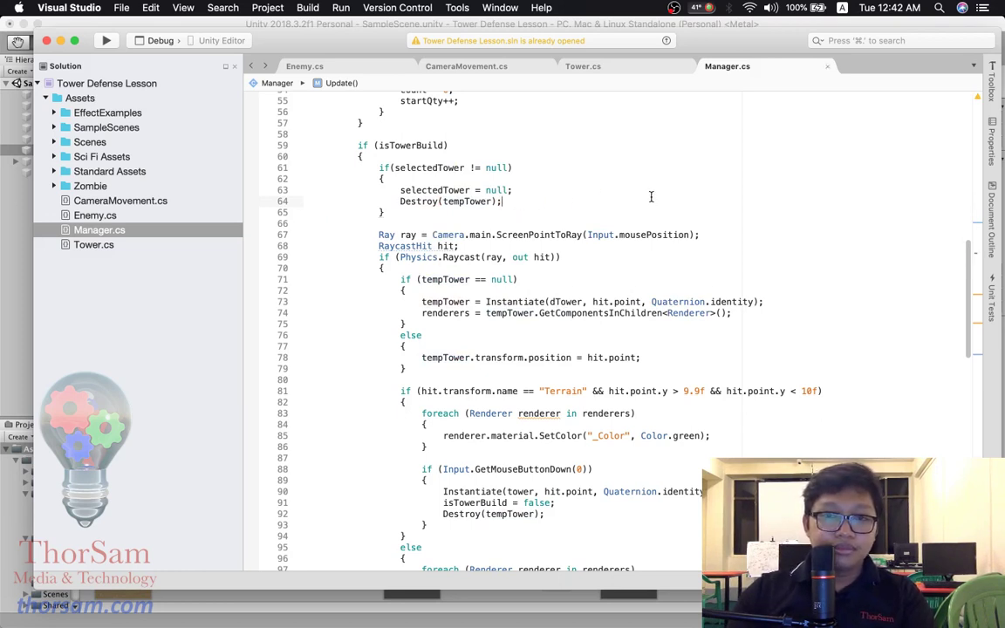
mouse_move(623, 621)
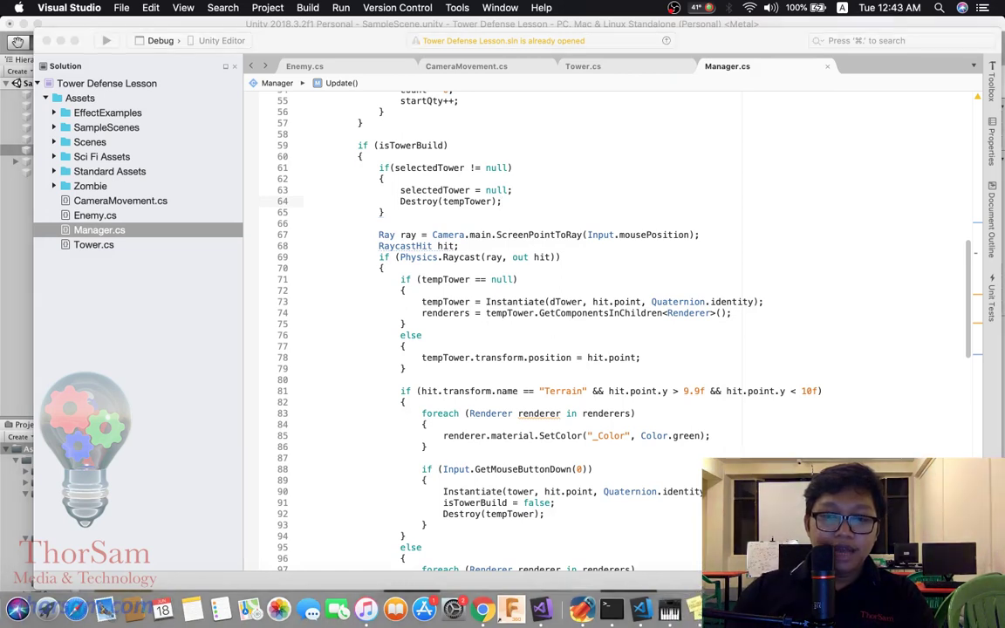
key("super+Tab")
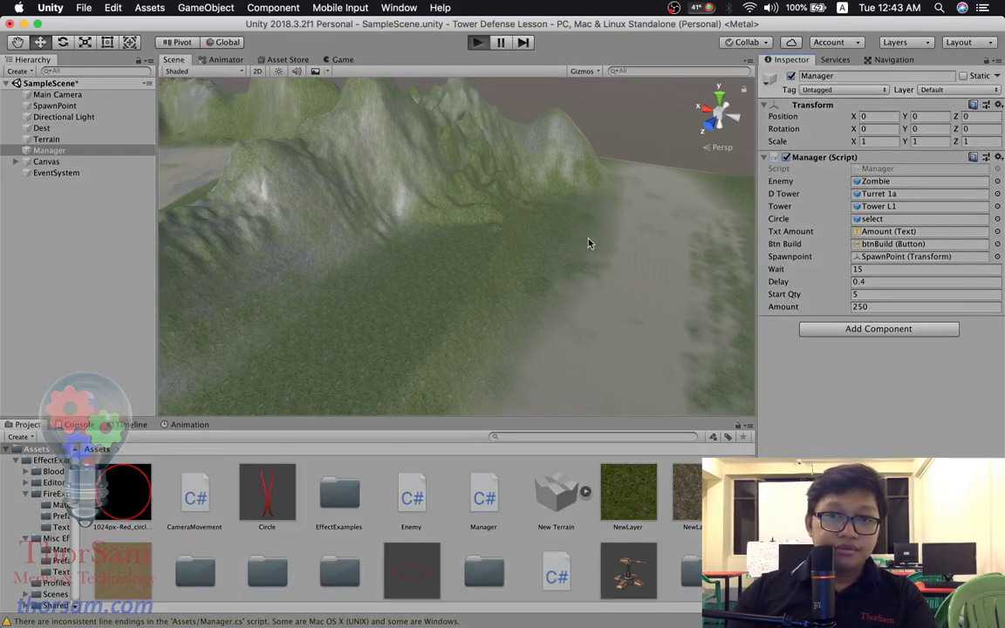
- Start play mode and build two Tower L1 turrets on the grass beside the road
key("super+p")
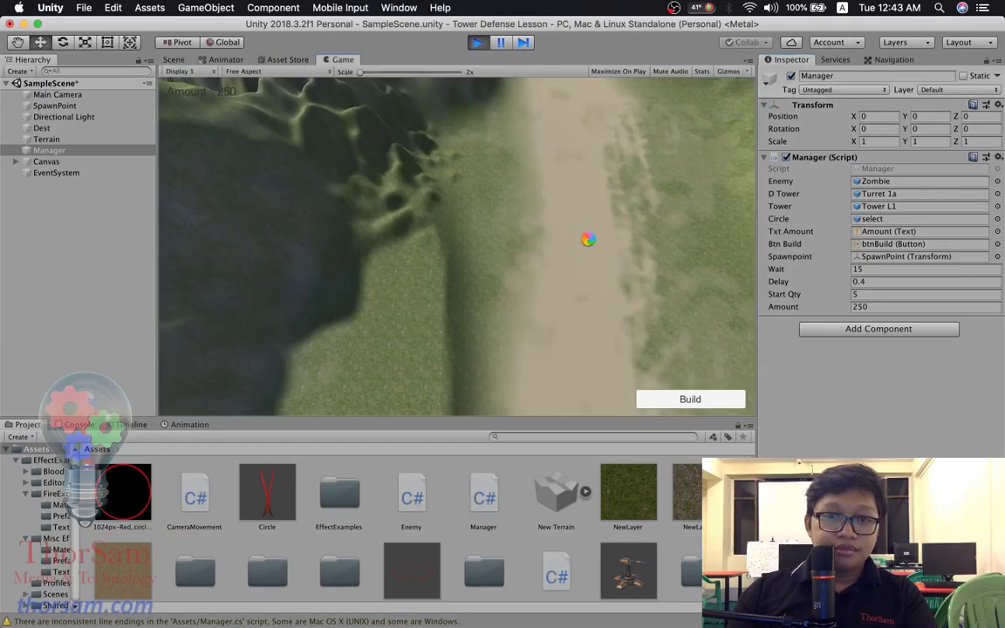
left_click(684, 399)
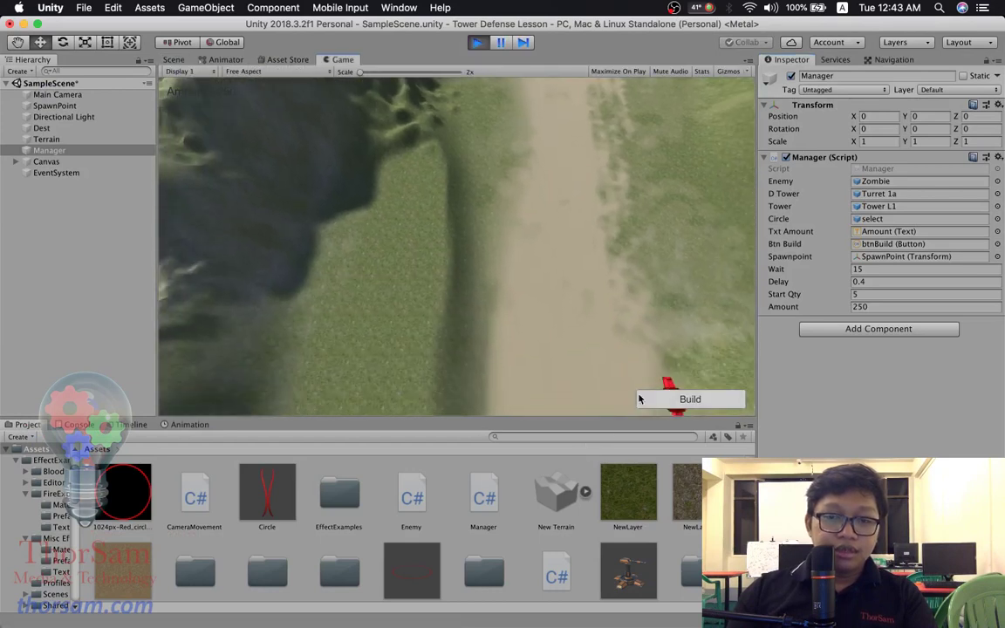
left_click(417, 205)
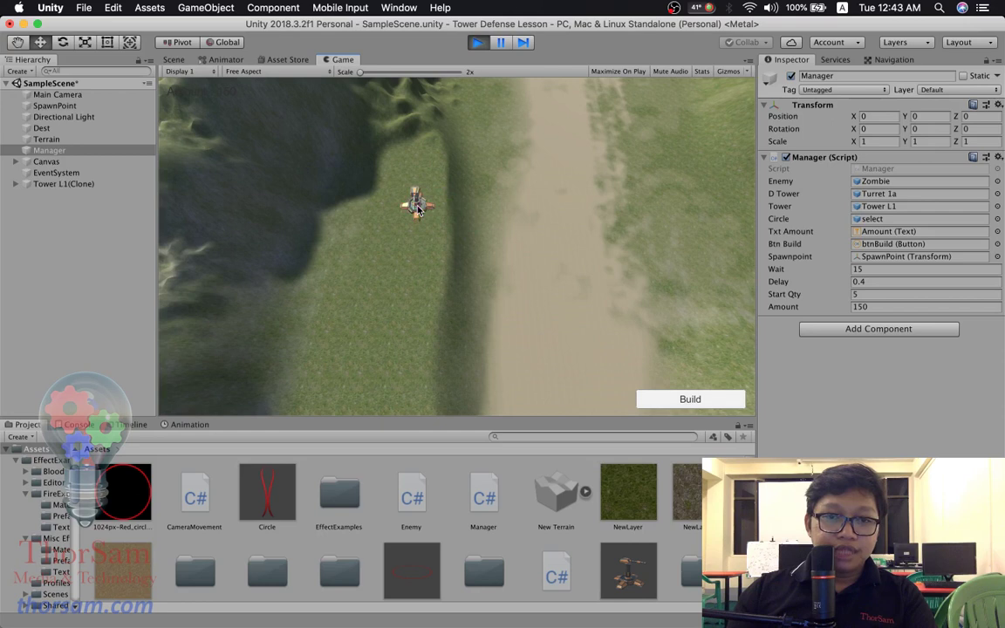
left_click(651, 399)
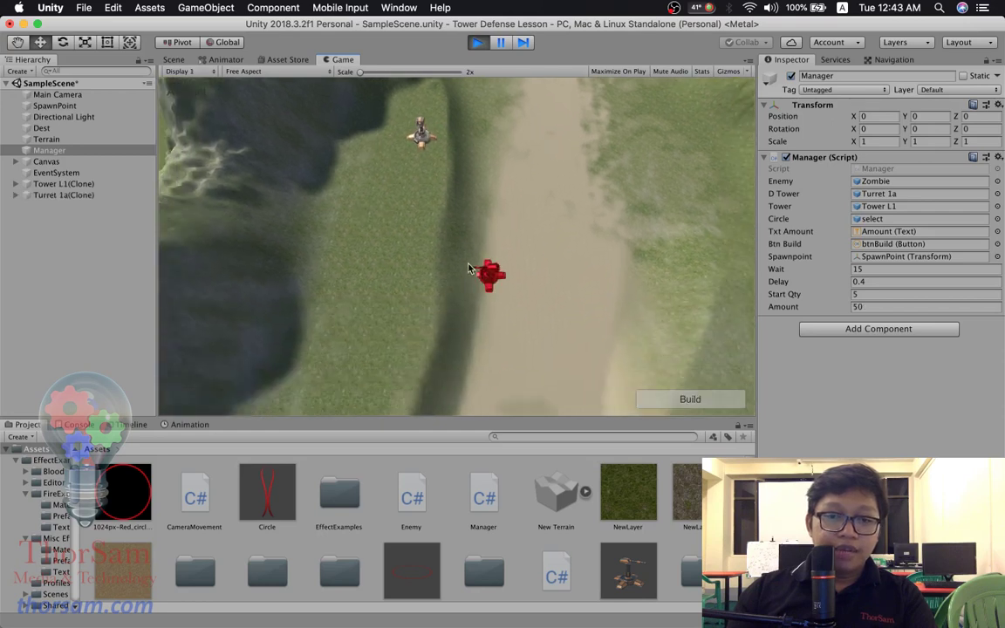
left_click(399, 218)
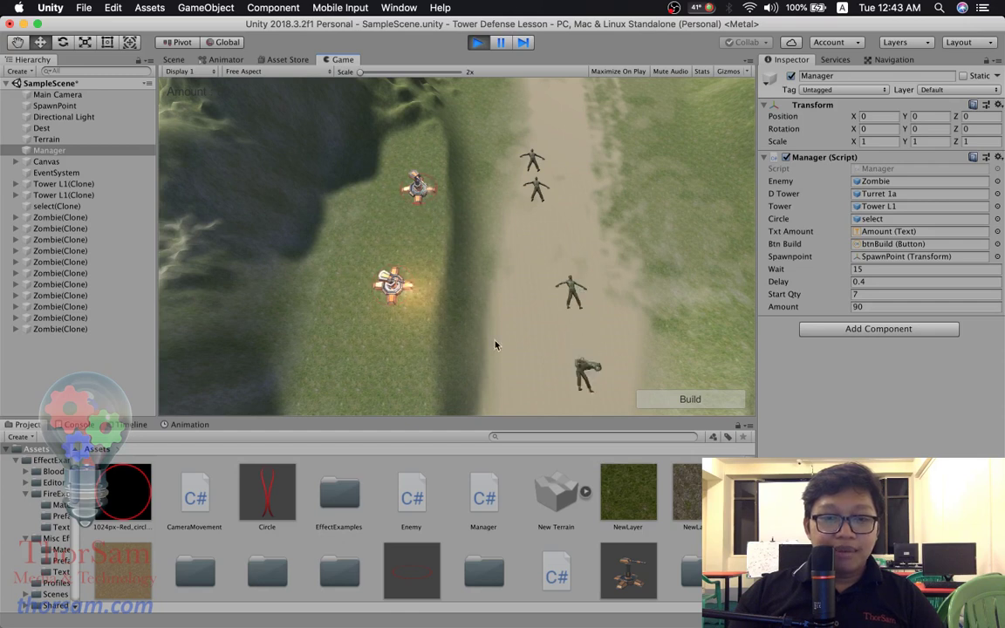
- Build a third turret on the grass below the other two
scroll(514, 354, "down", 3)
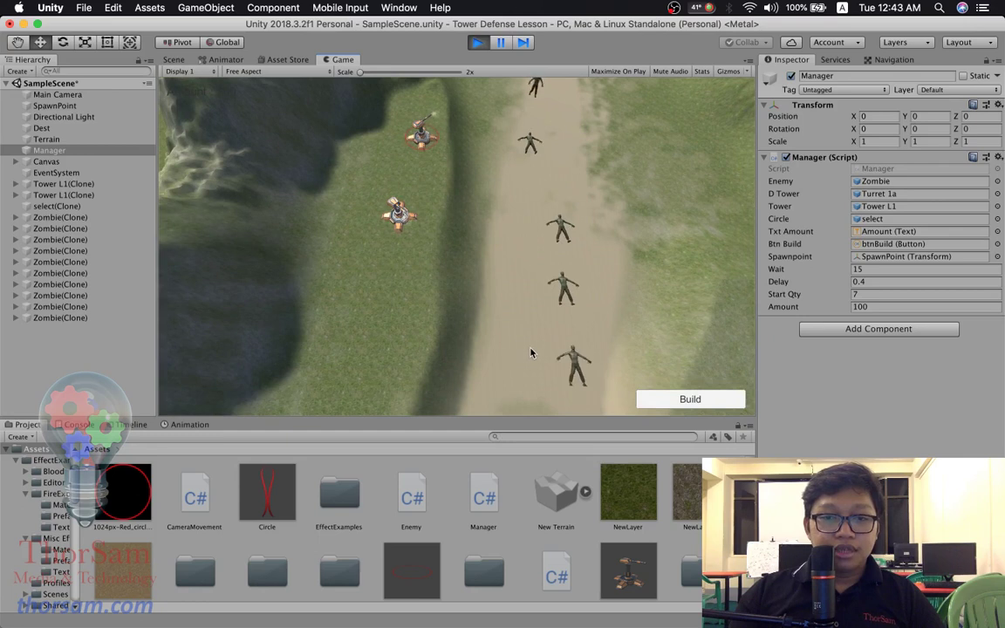
scroll(554, 152, "up", 2)
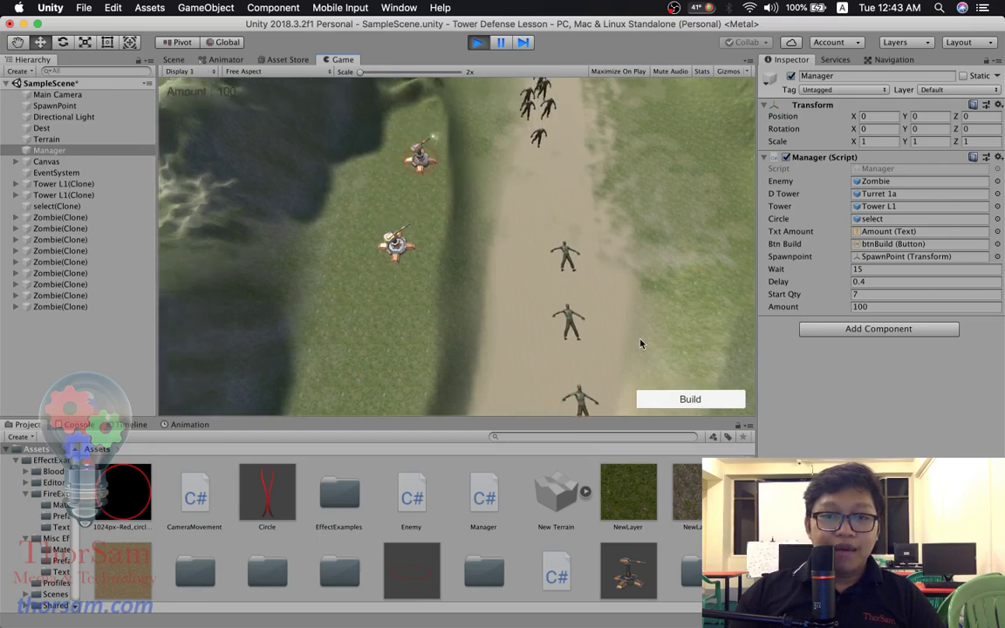
scroll(516, 224, "down", 1)
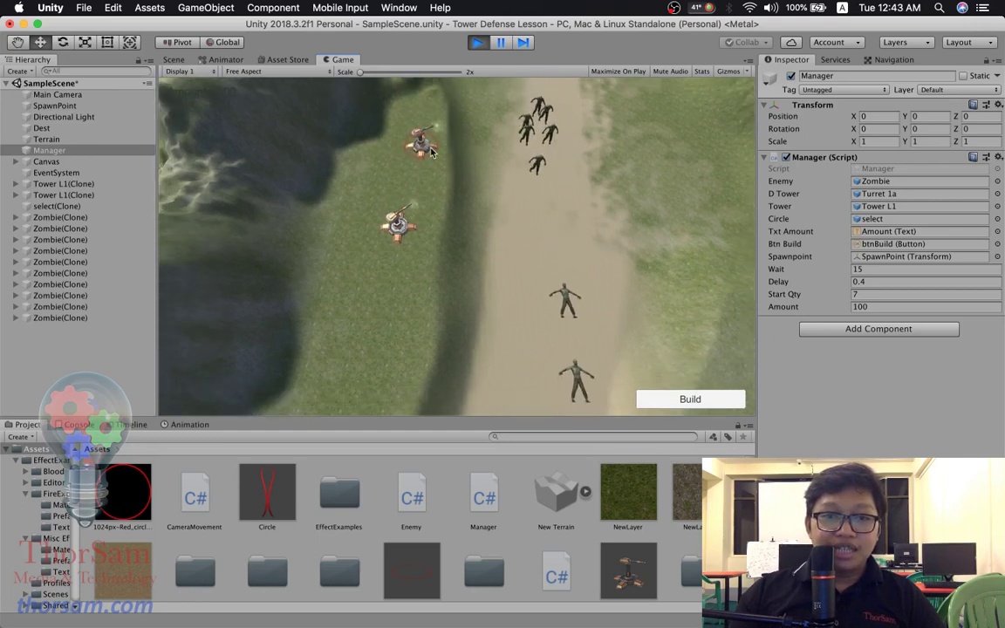
scroll(443, 57, "up", 2)
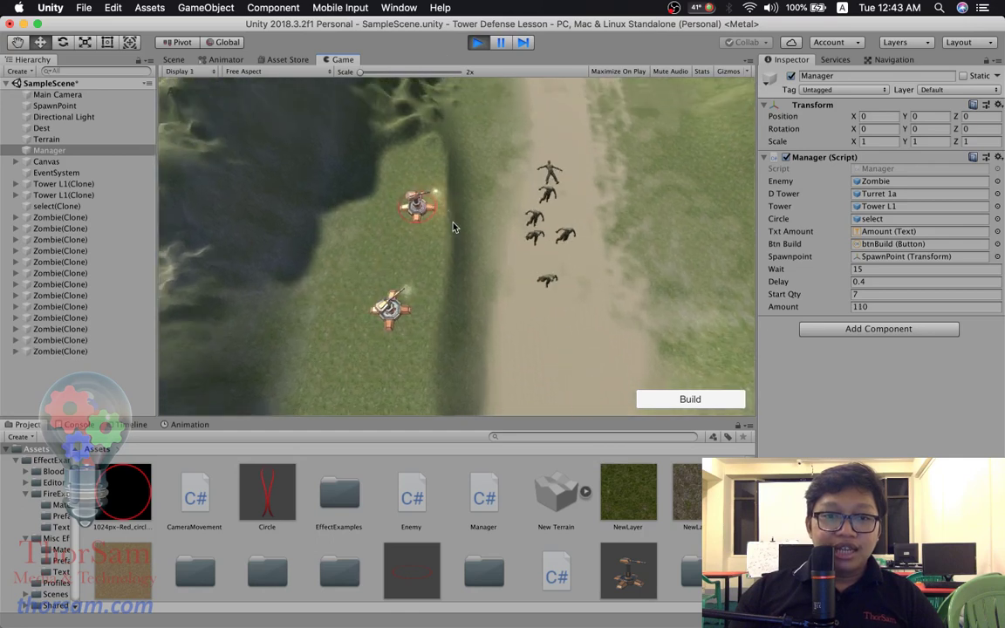
left_click(651, 400)
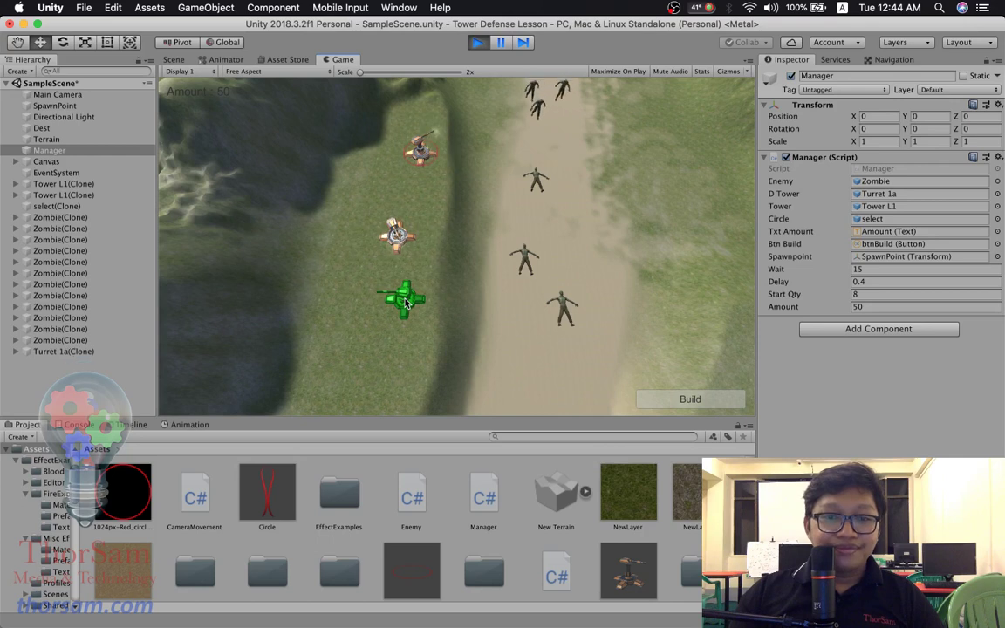
left_click(405, 303)
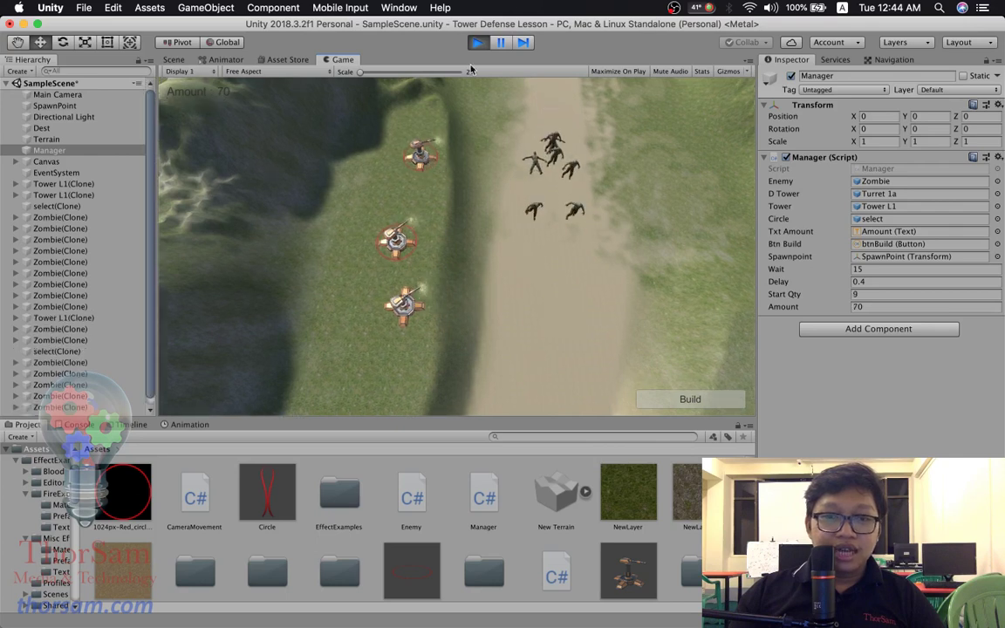
- Select the top, then the middle turret to check the red selection circle, then stop play mode
scroll(399, 382, "up", 2)
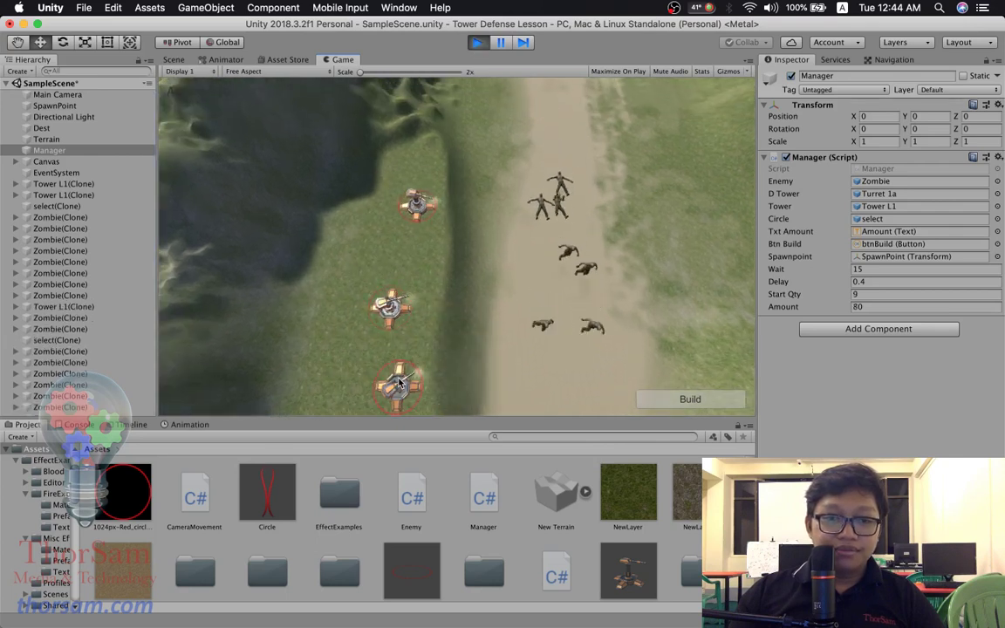
left_click(415, 206)
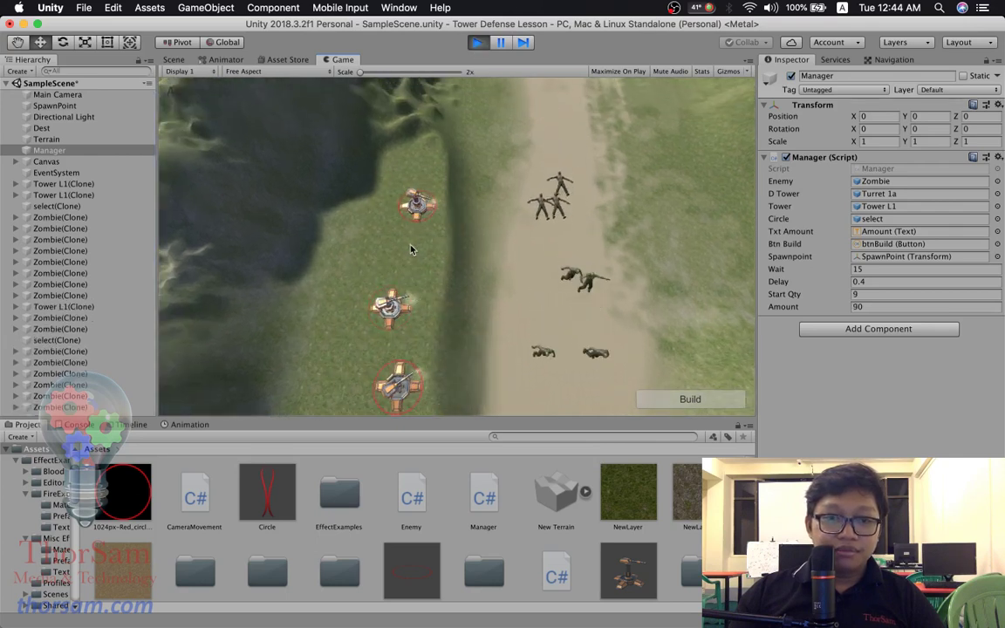
left_click(390, 301)
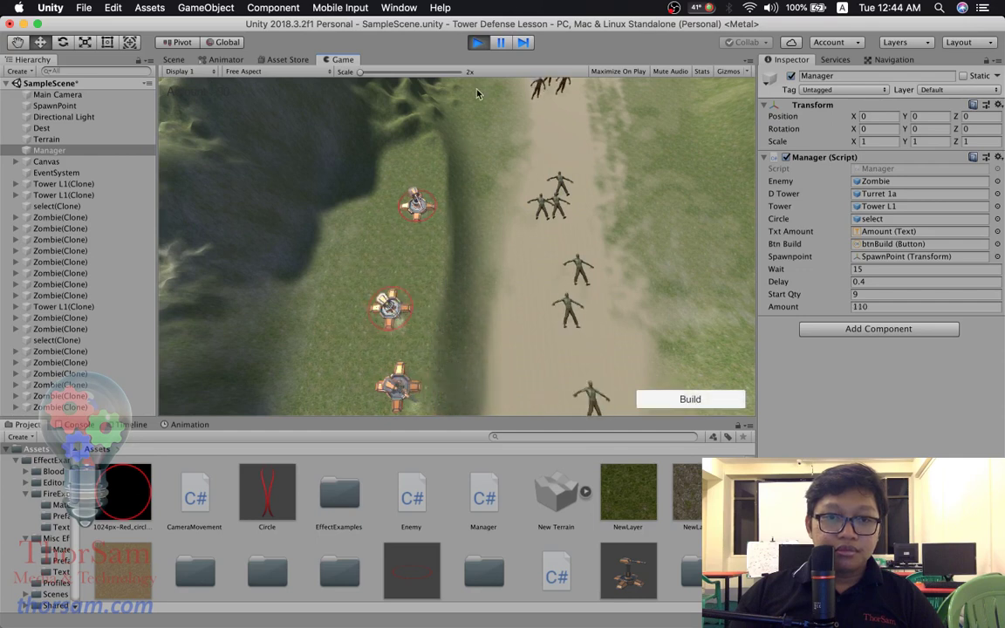
scroll(477, 93, "up", 2)
mouse_move(594, 621)
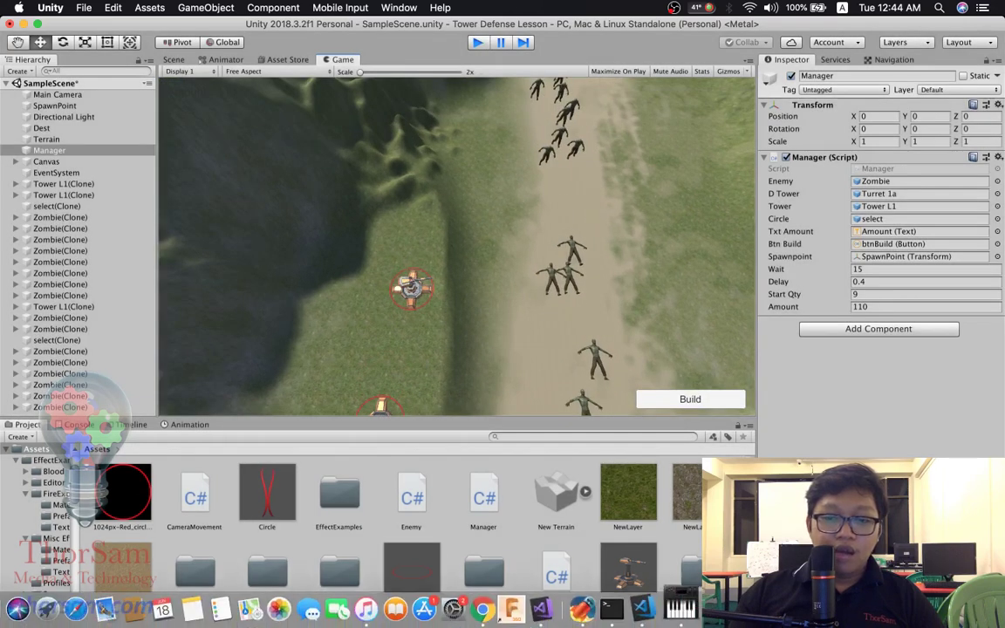
key("super+p")
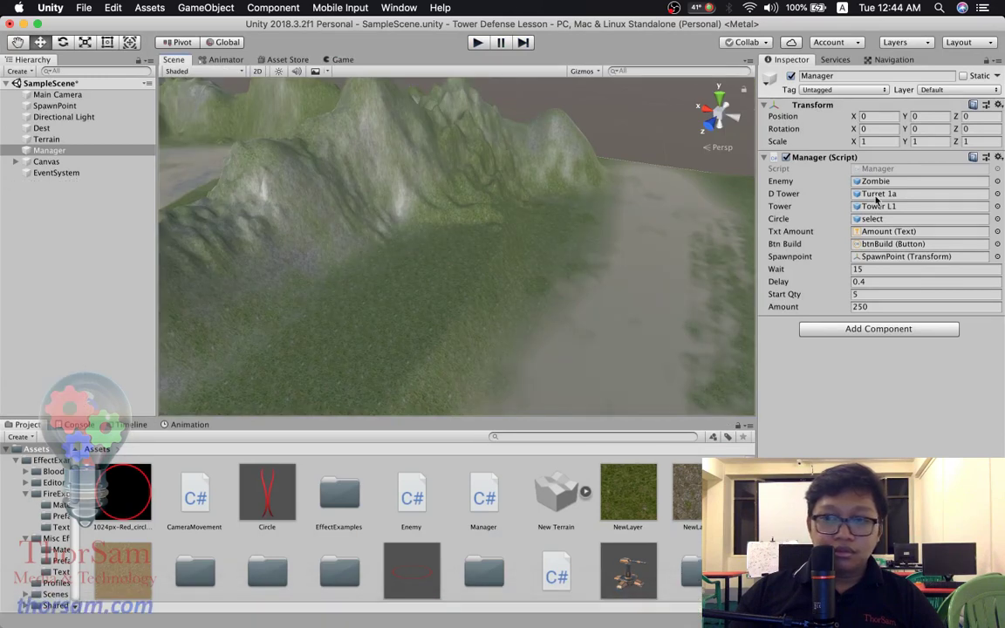
- Change line 64 of Manager.cs from Destroy(tempTower) to Destroy(tempCircle), save, and go back to Unity
double_click(484, 497)
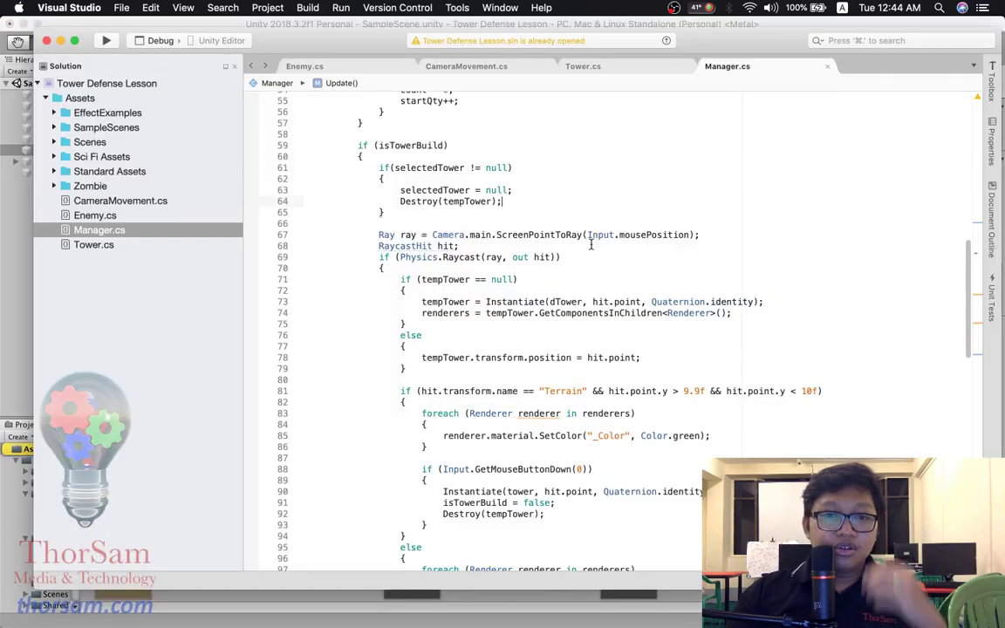
left_click(493, 201)
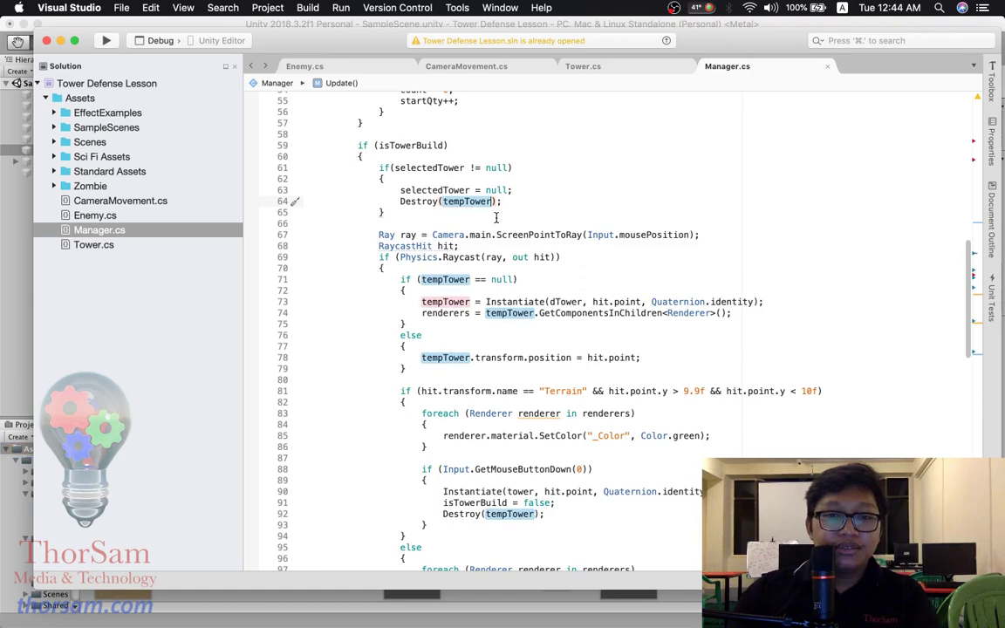
key("BackSpace")
key("BackSpace")
key("BackSpace")
key("BackSpace")
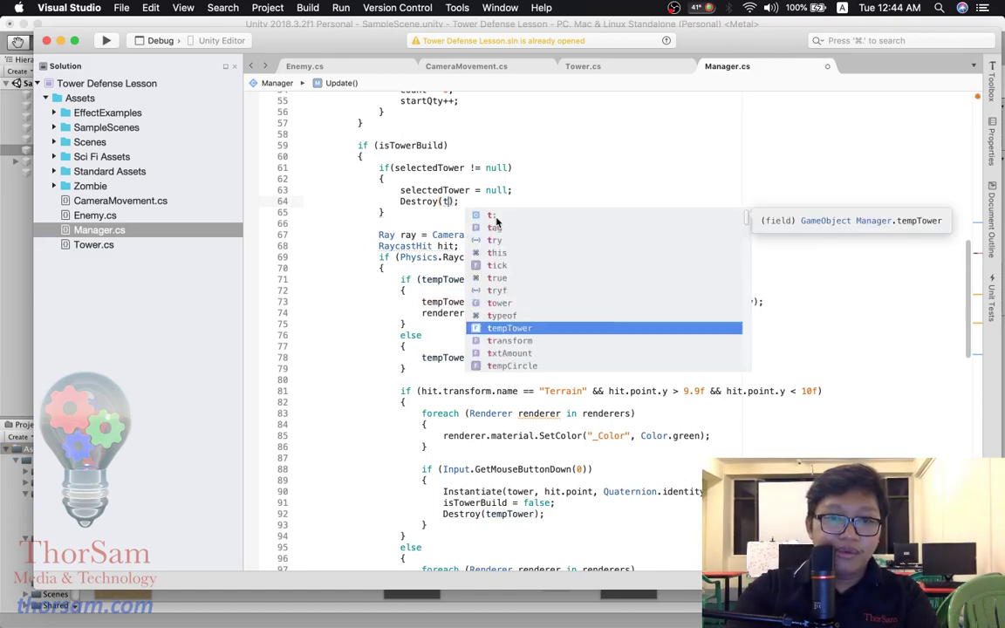
key("Down")
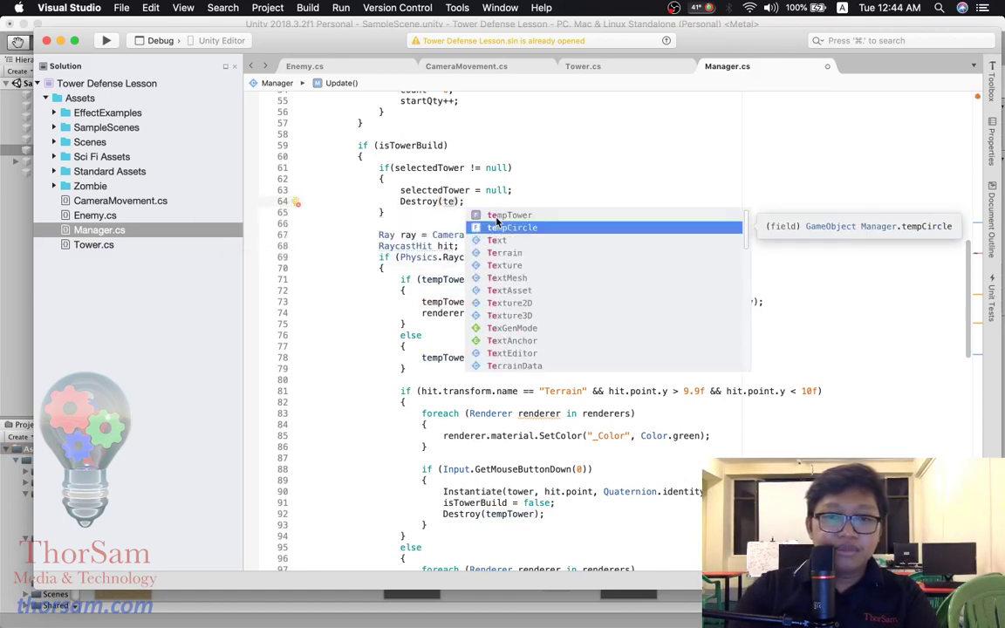
key("Return")
key("super+s")
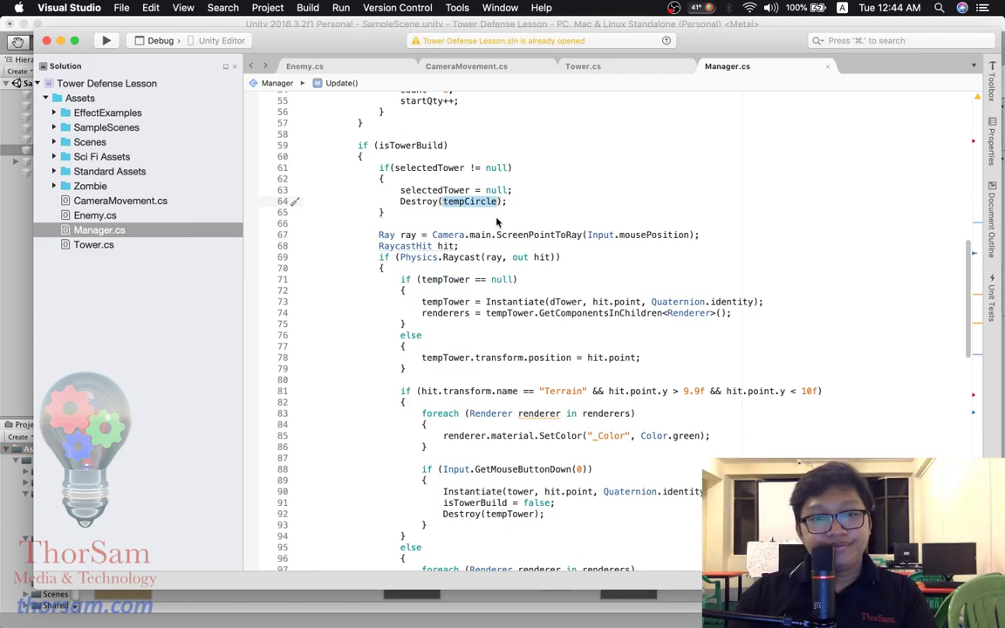
mouse_move(506, 625)
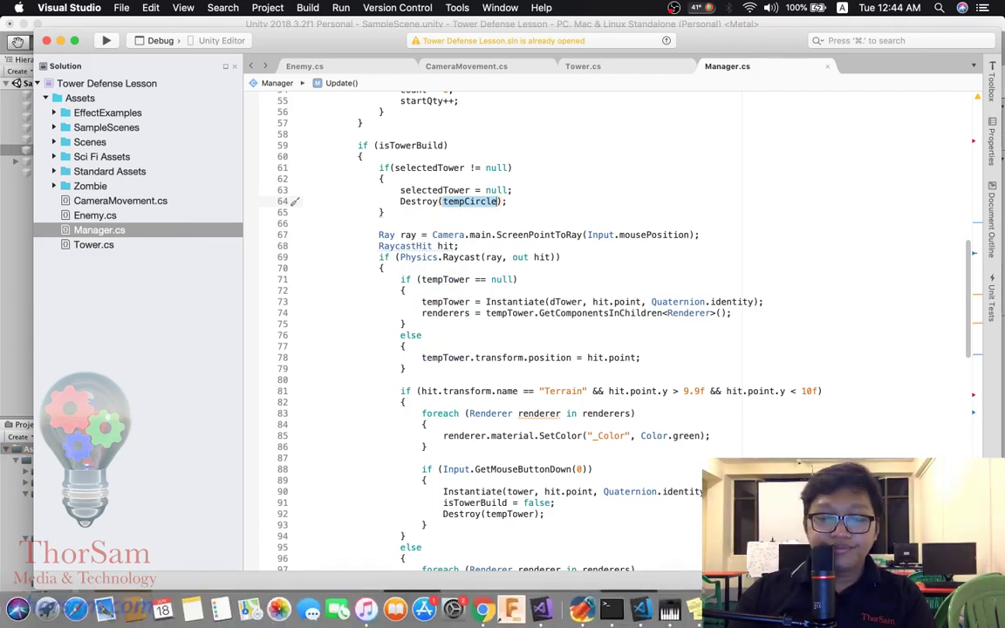
left_click(641, 608)
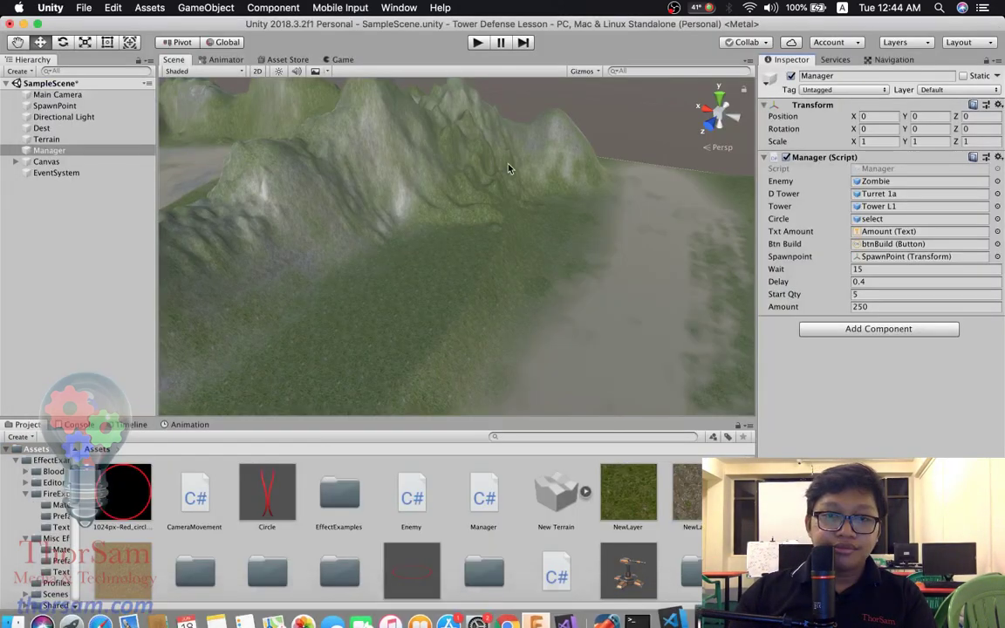
key("super+p")
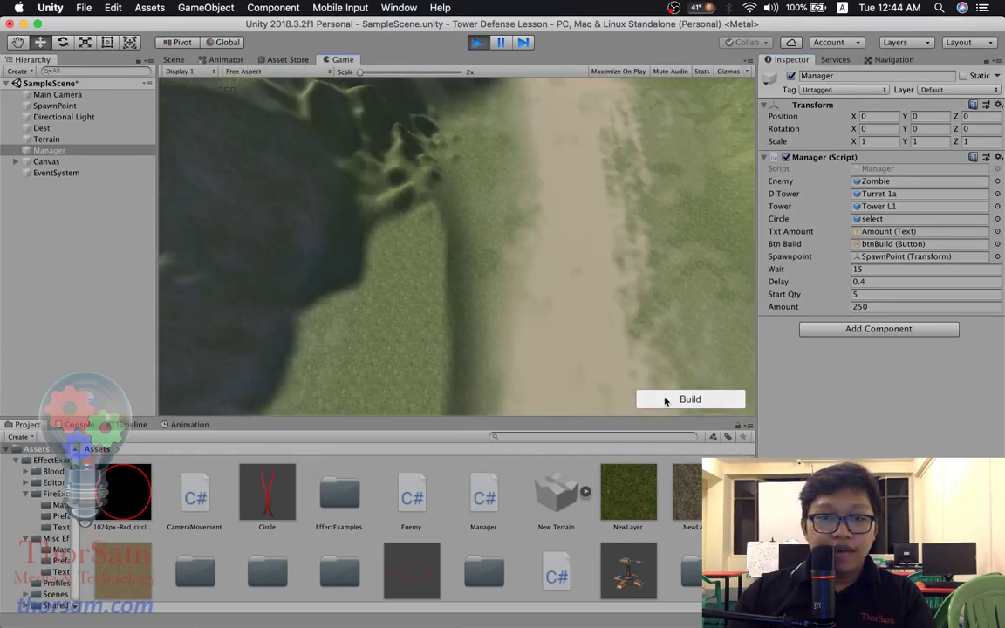
left_click(661, 399)
left_click(408, 221)
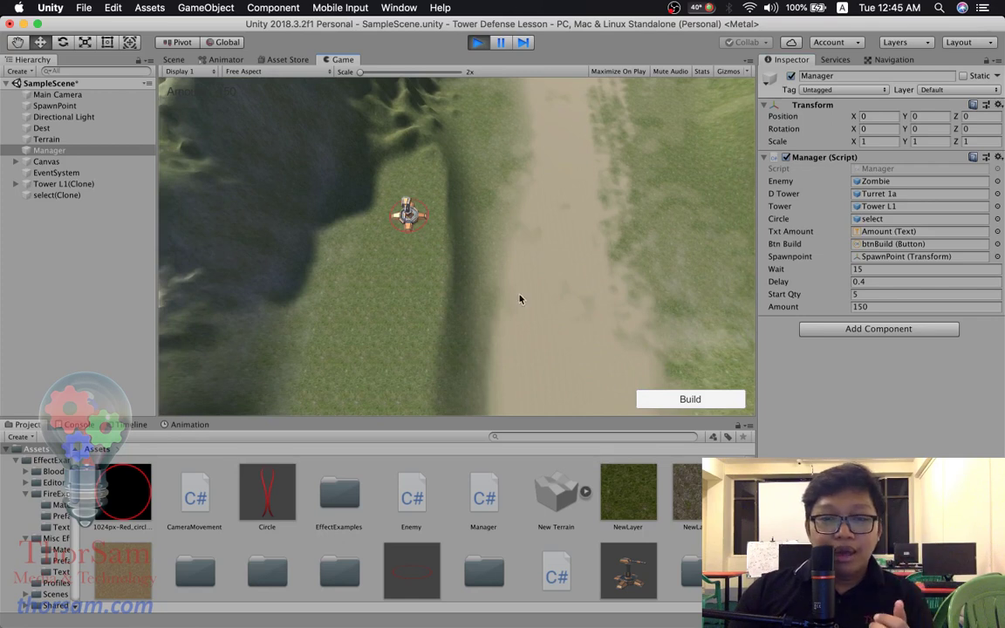
left_click(648, 397)
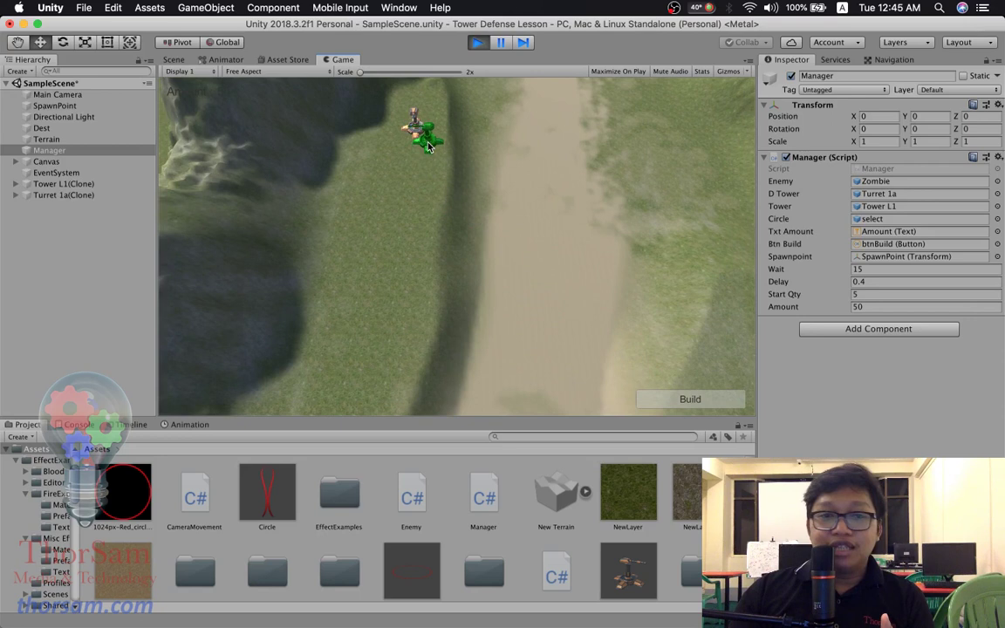
left_click(408, 200)
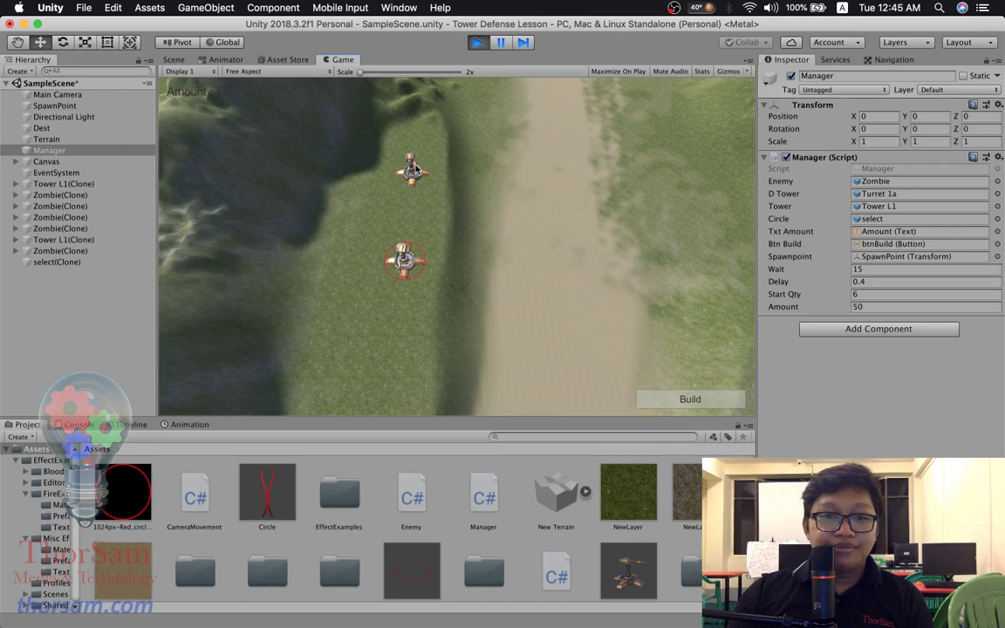
left_click(478, 41)
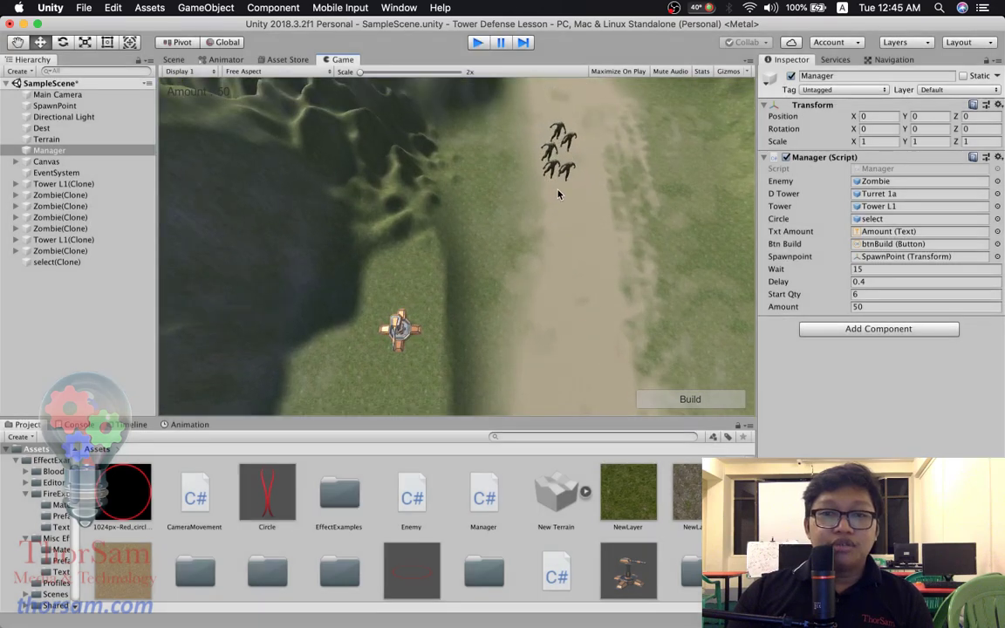